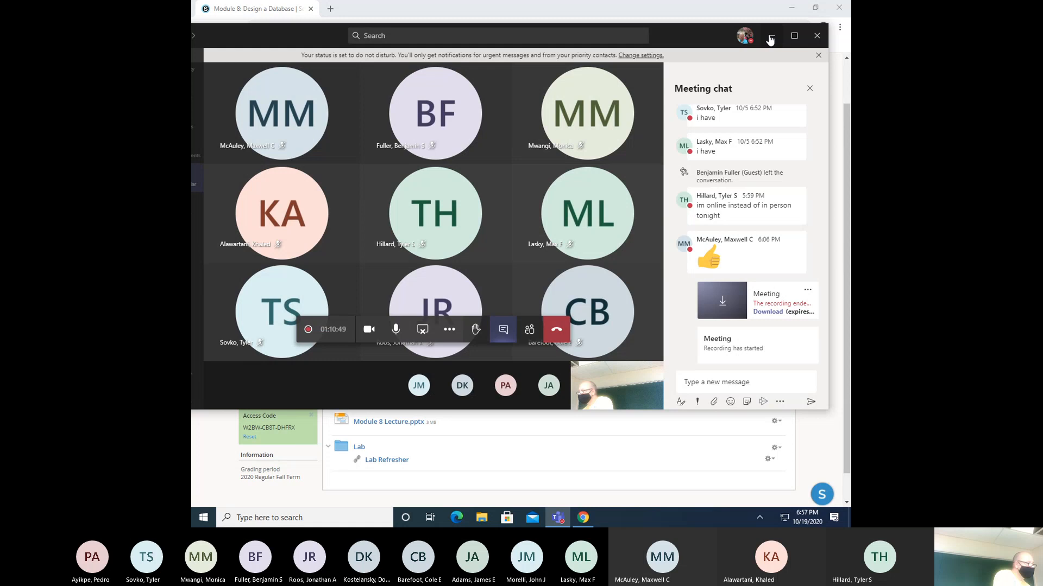
- Minimize the Teams meeting into its compact floating call overlay
click(771, 37)
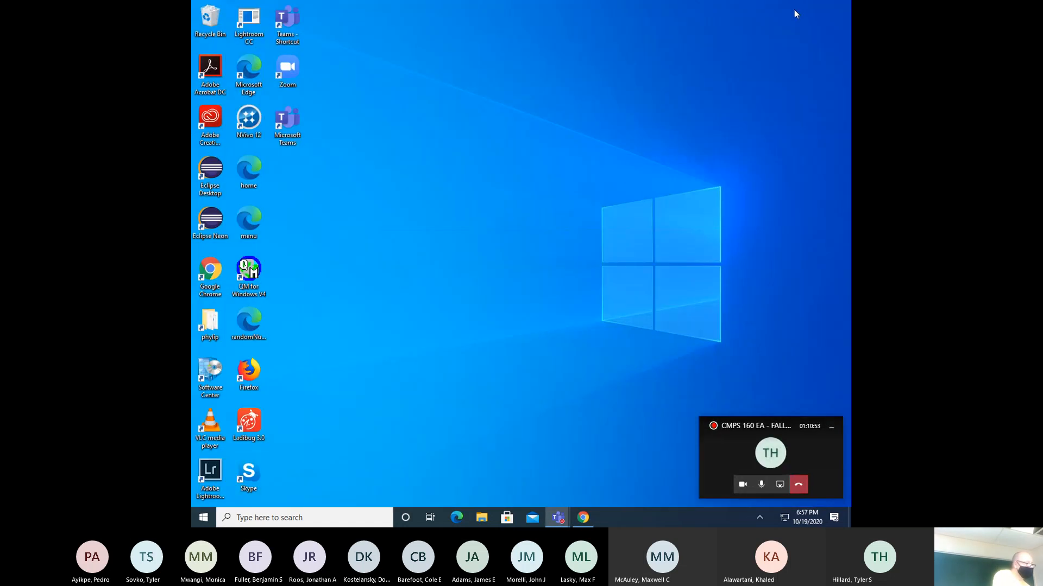
- Minimize Chrome and launch MySQL Workbench by searching 'my' from the Start menu
click(791, 7)
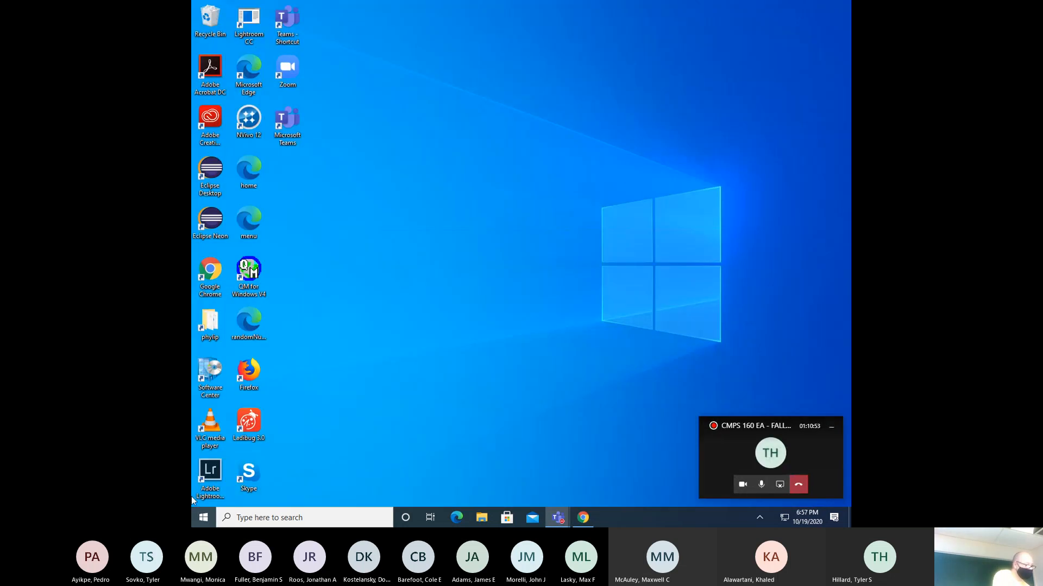
click(196, 517)
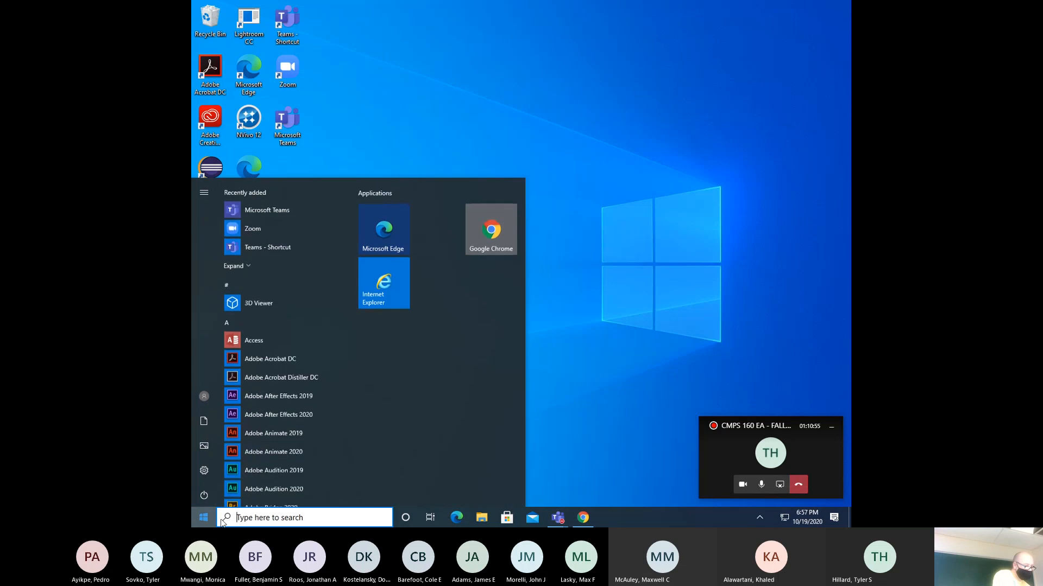
text(my)
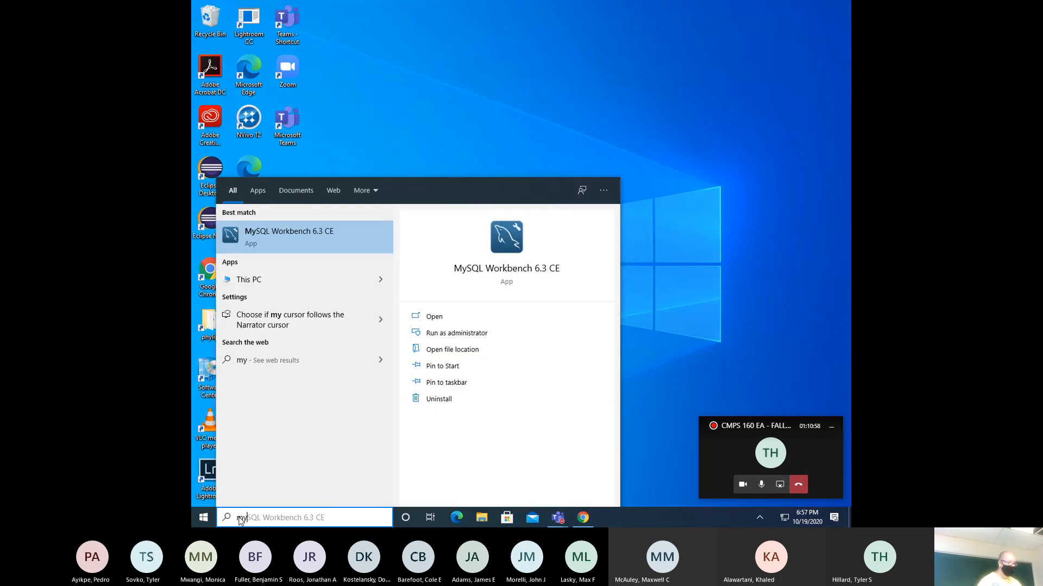
key(Return)
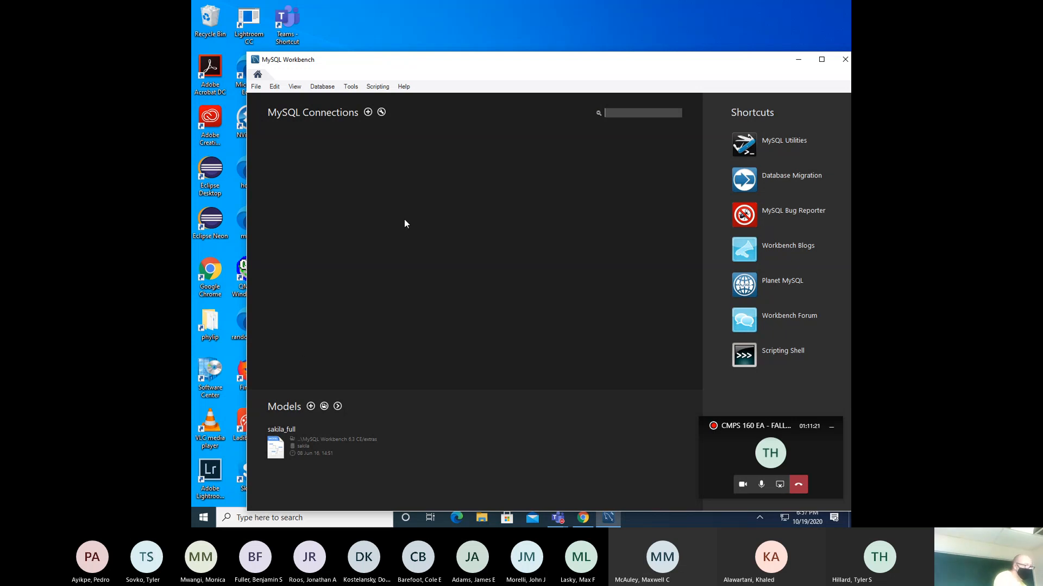
- Create a new model with the empty mydb schema via File > New Model, then return Home
drag(433, 66, 392, 54)
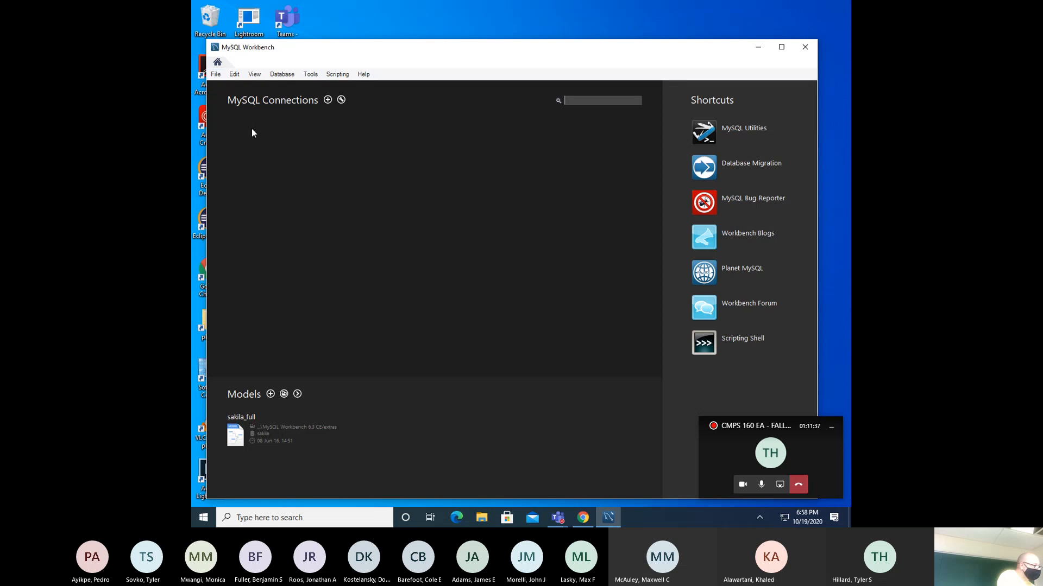
click(216, 75)
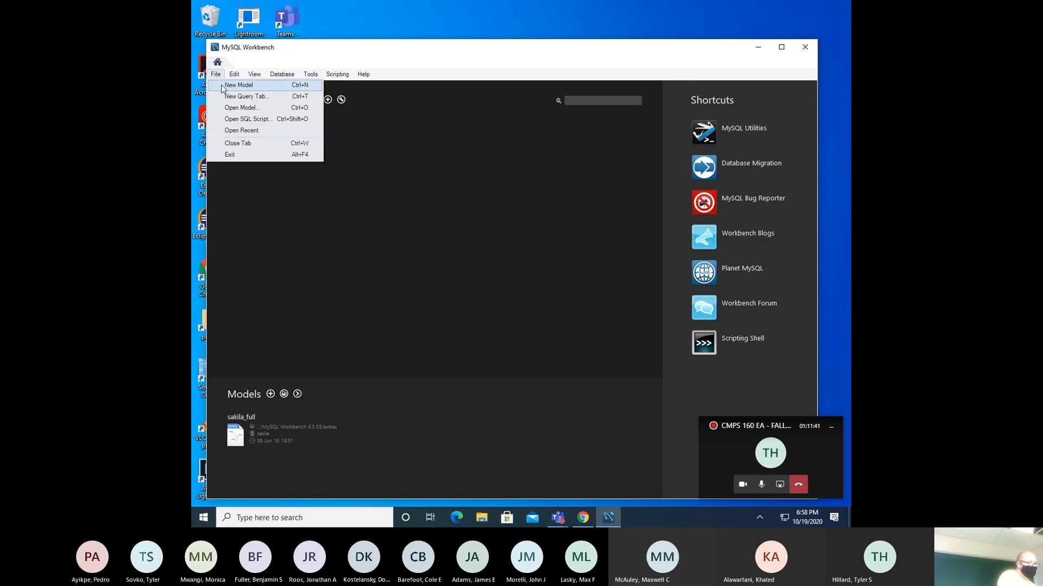
click(237, 85)
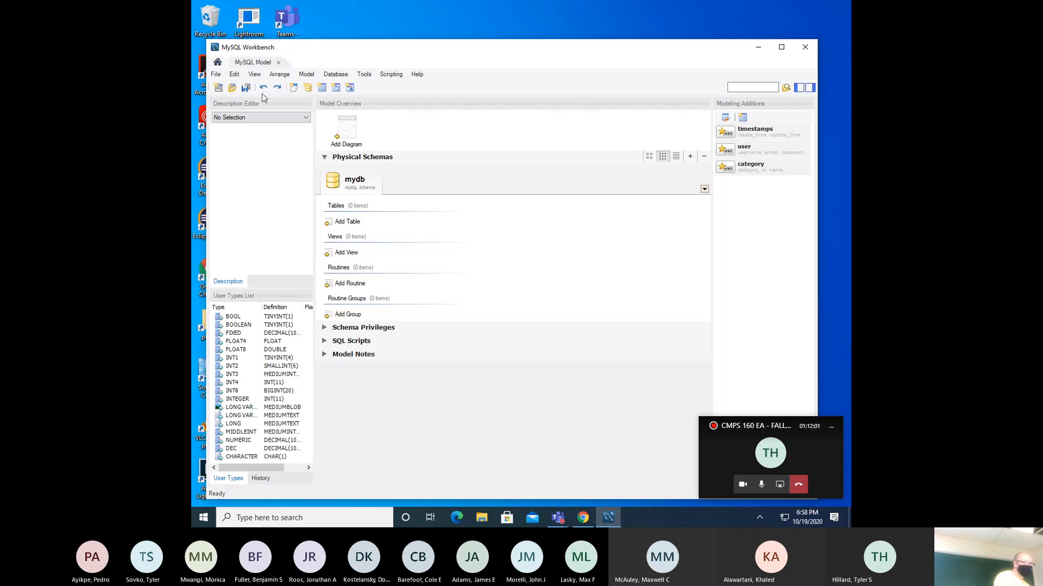
click(218, 63)
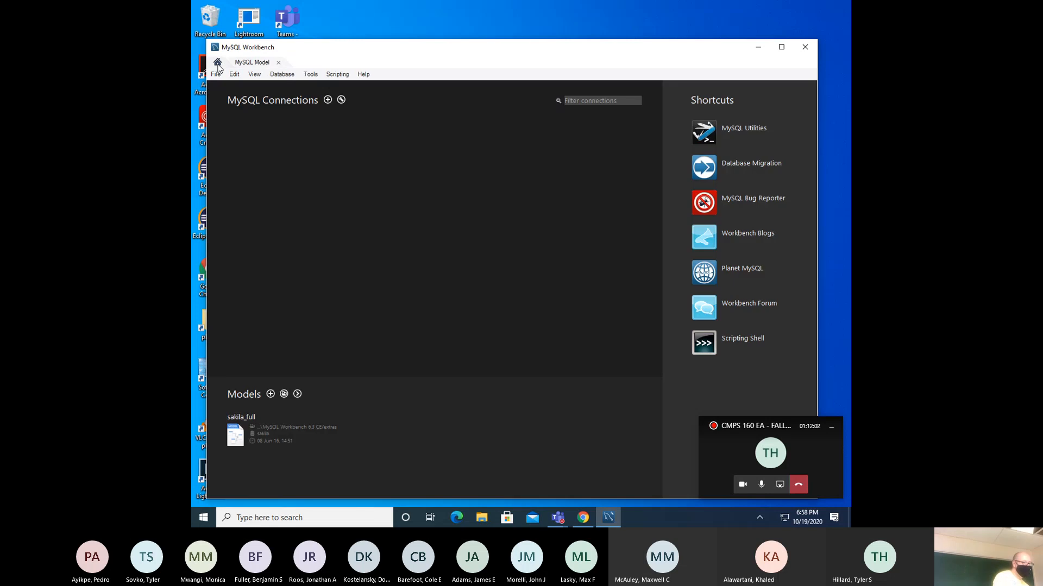
- Create and save a new MySQL connection with a name and hostname 'jse'
click(328, 100)
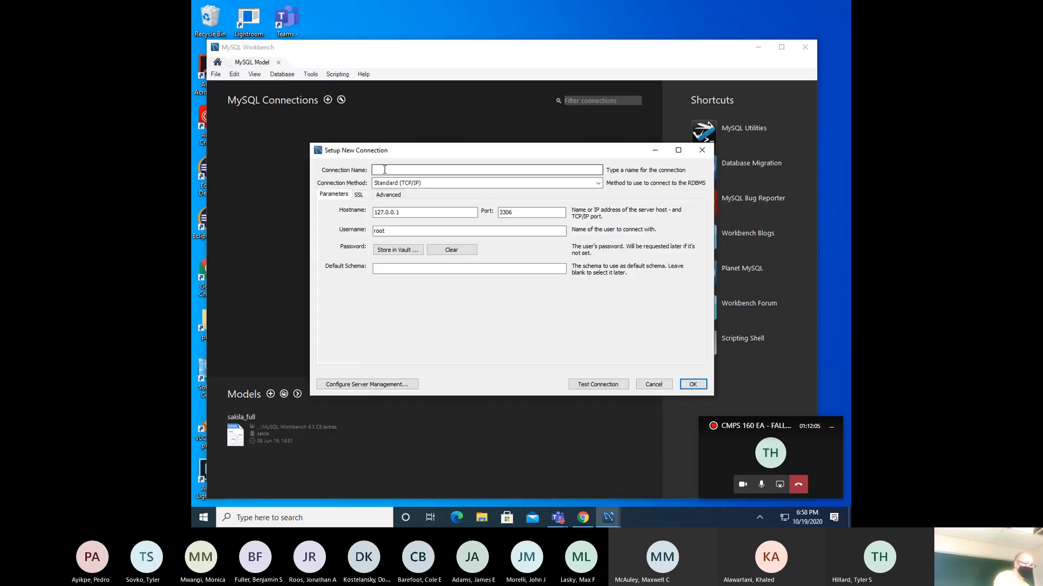
click(384, 170)
text(jeffreyt)
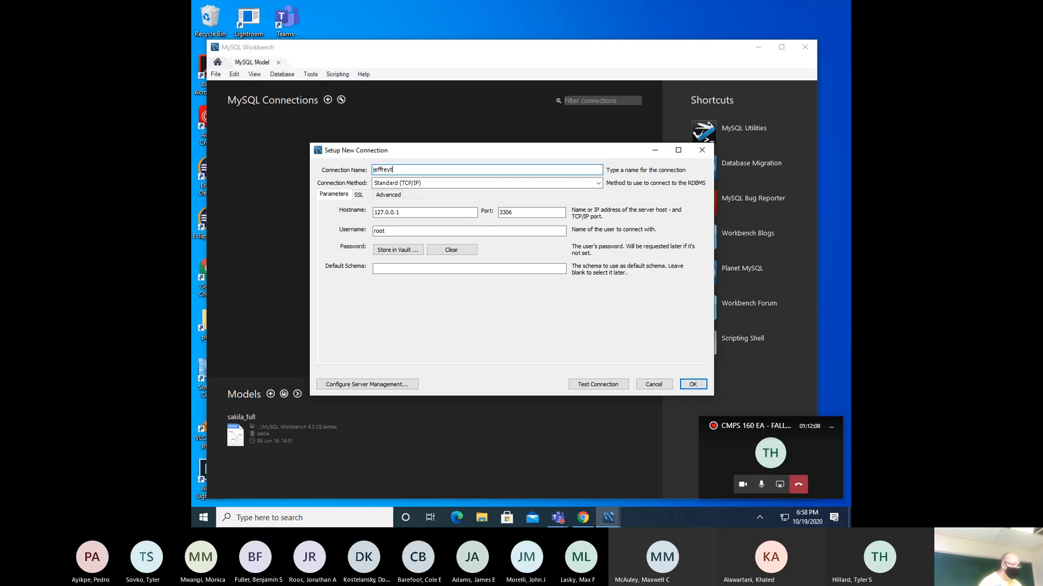
key(Tab)
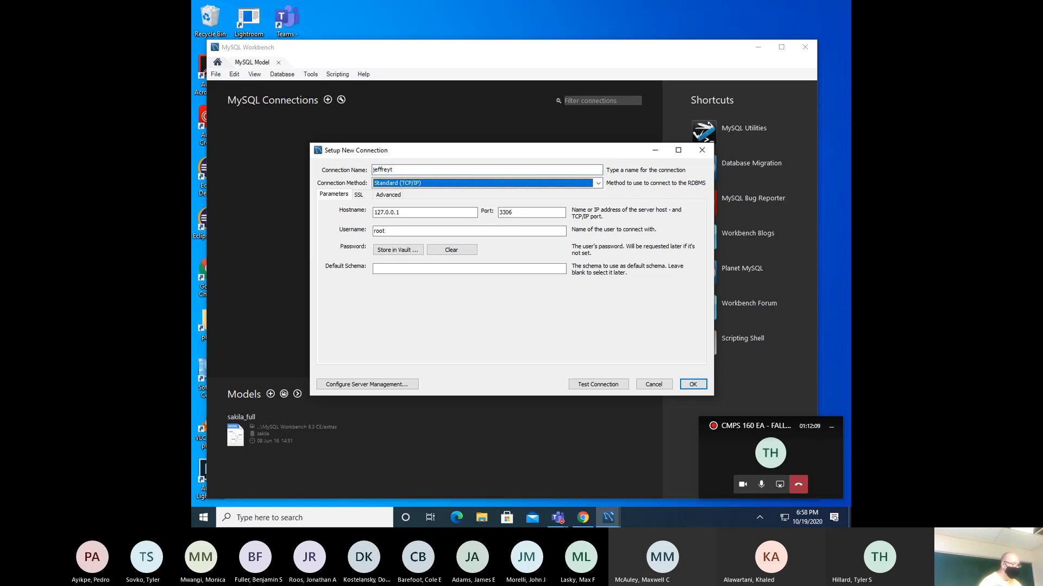
key(Tab)
key(Tab)
text(jse)
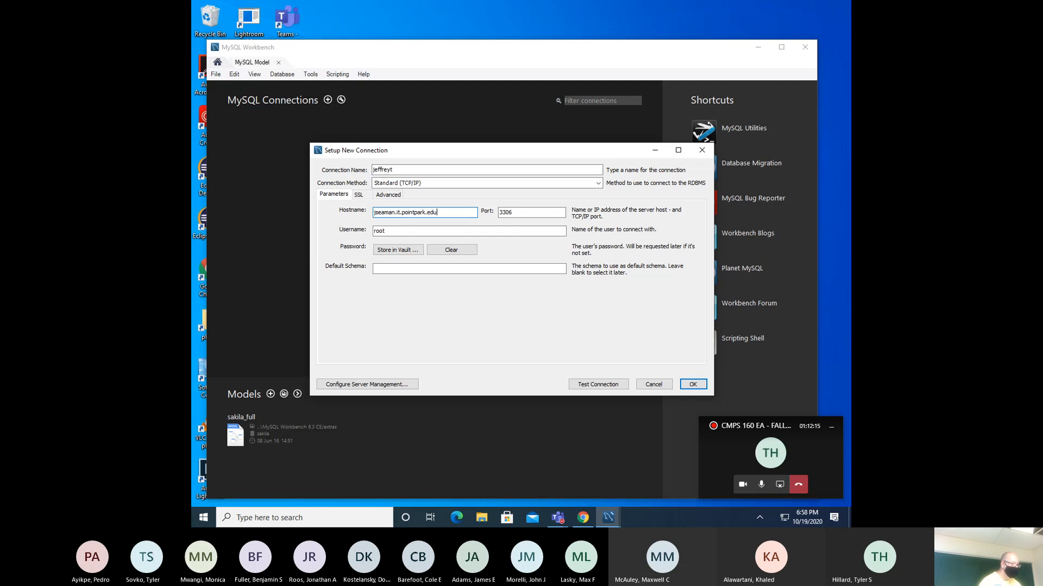
key(Return)
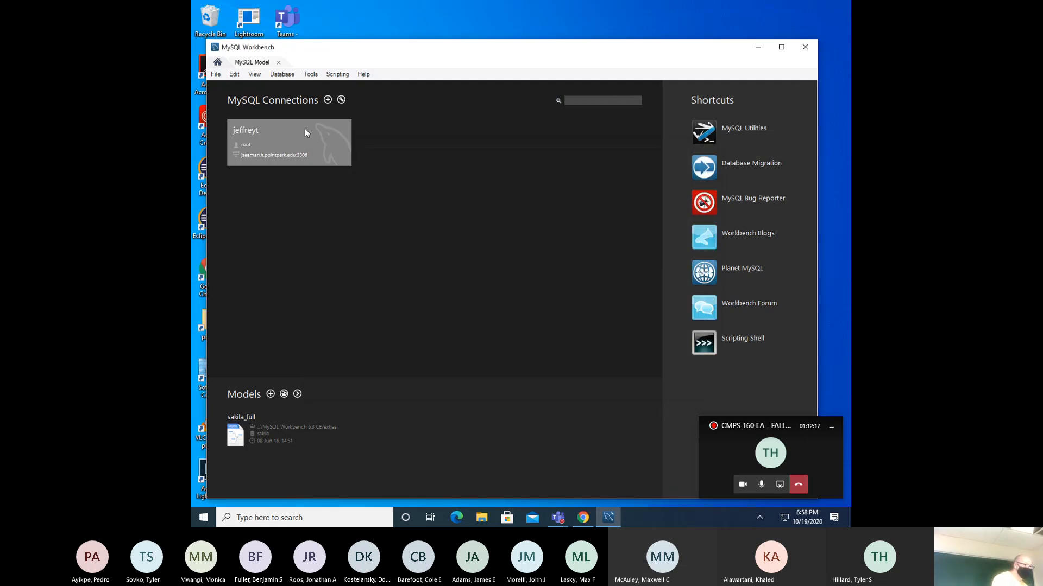
- Open the saved connection and log in with the password, retrying after the first failure
click(304, 130)
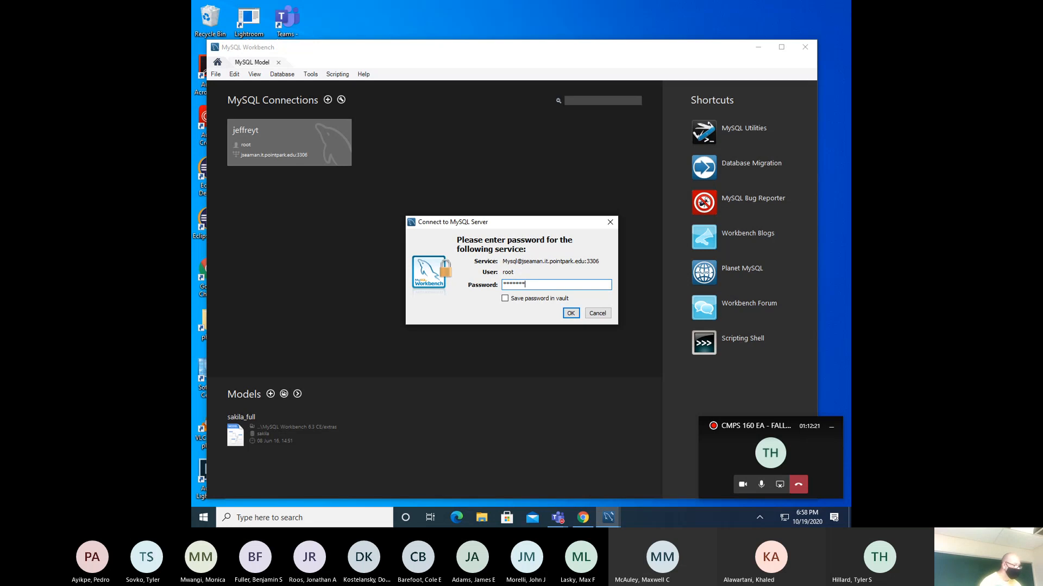
key(Return)
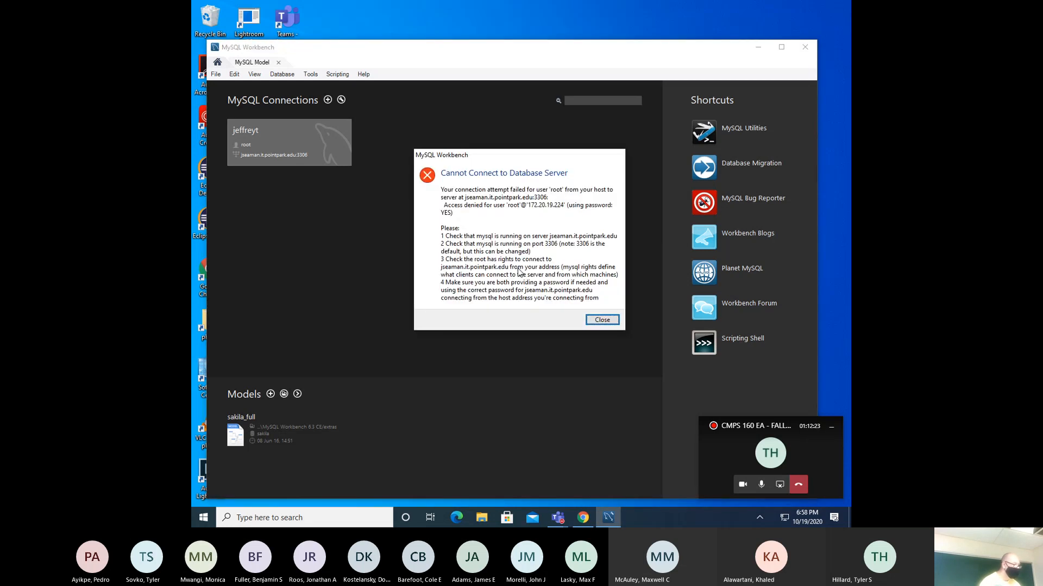
key(Return)
click(305, 122)
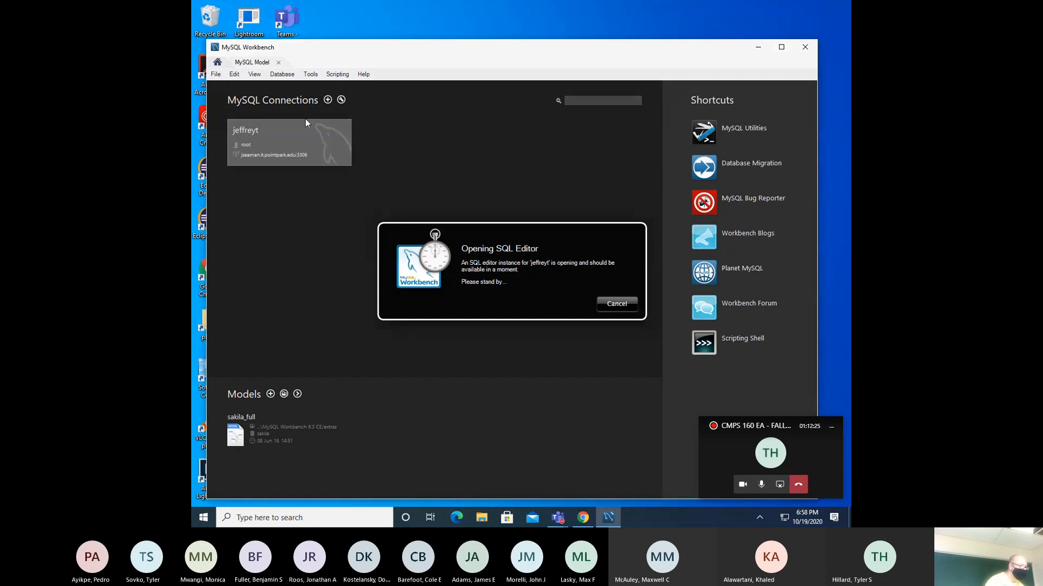
text(******)
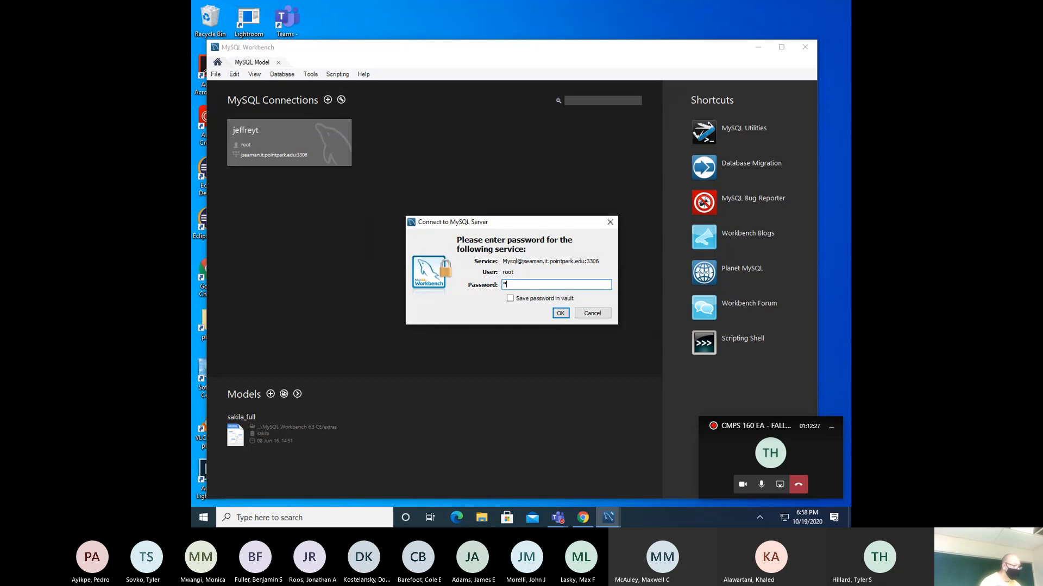
text(*)
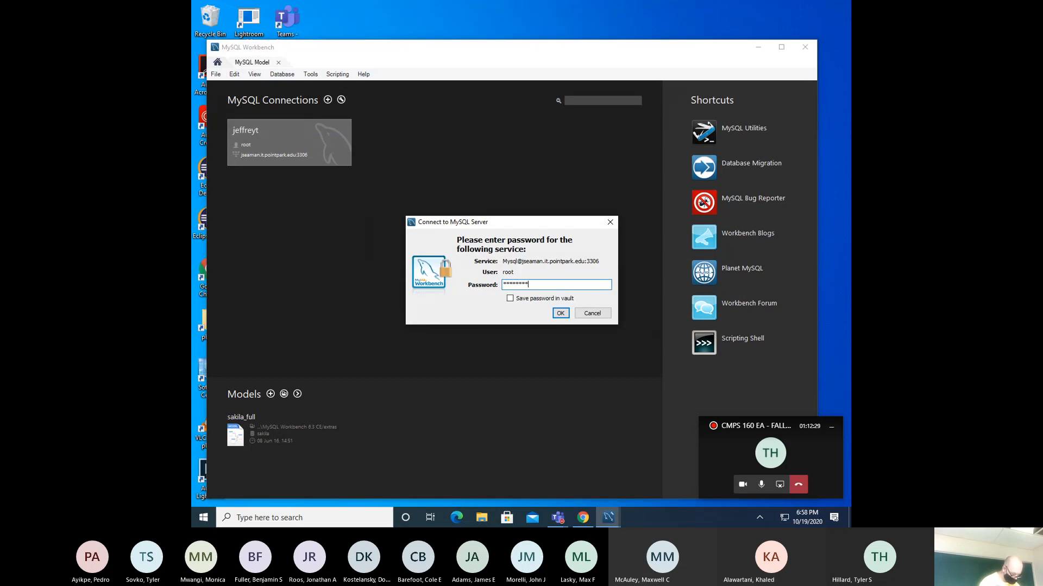
text(*)
key(Return)
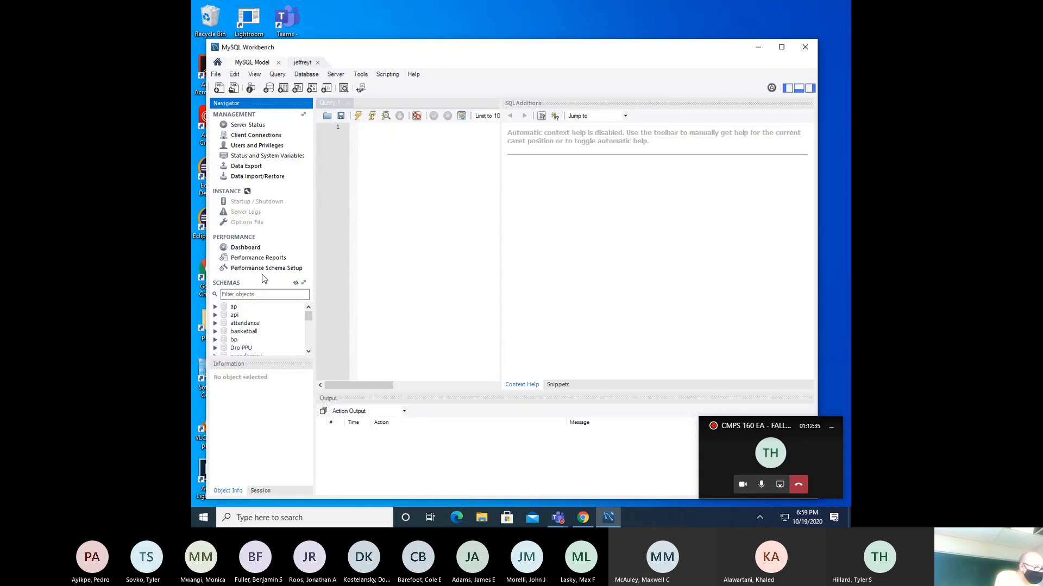
- Enlarge the schema list and expand the yelp schema to show its tables
click(284, 370)
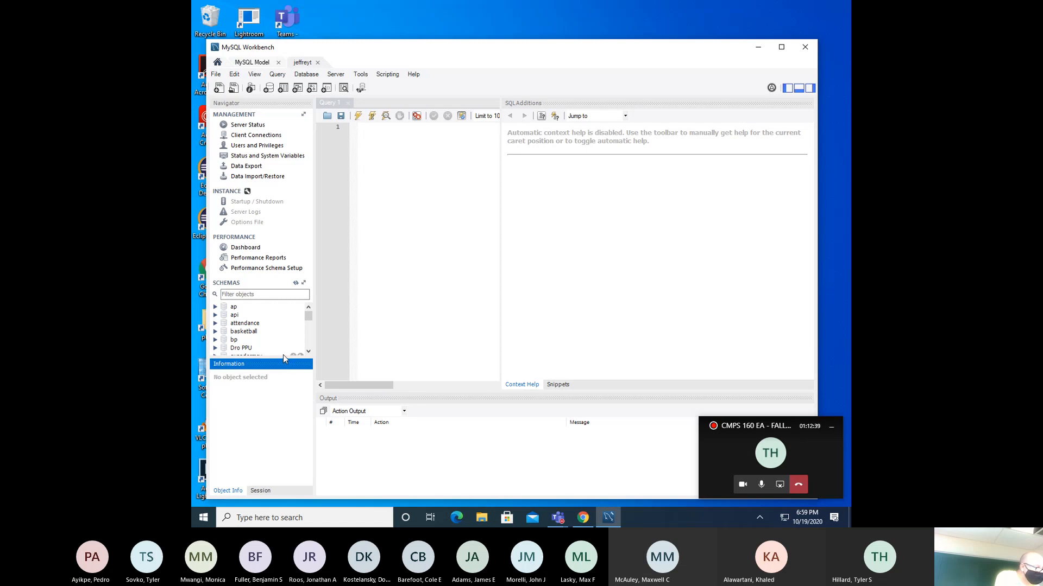
drag(282, 358, 281, 424)
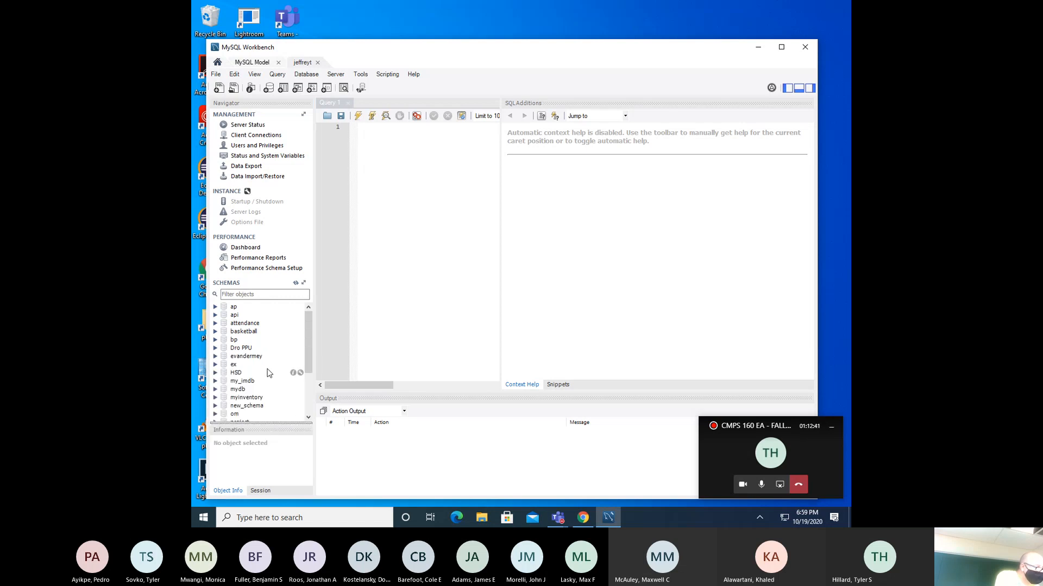
drag(308, 339, 308, 379)
click(241, 407)
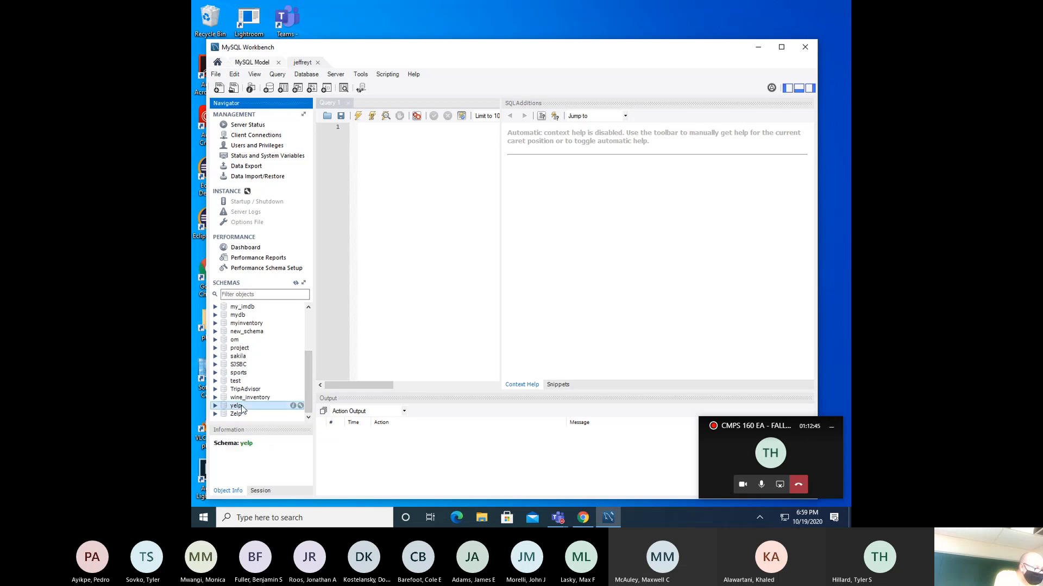
click(215, 407)
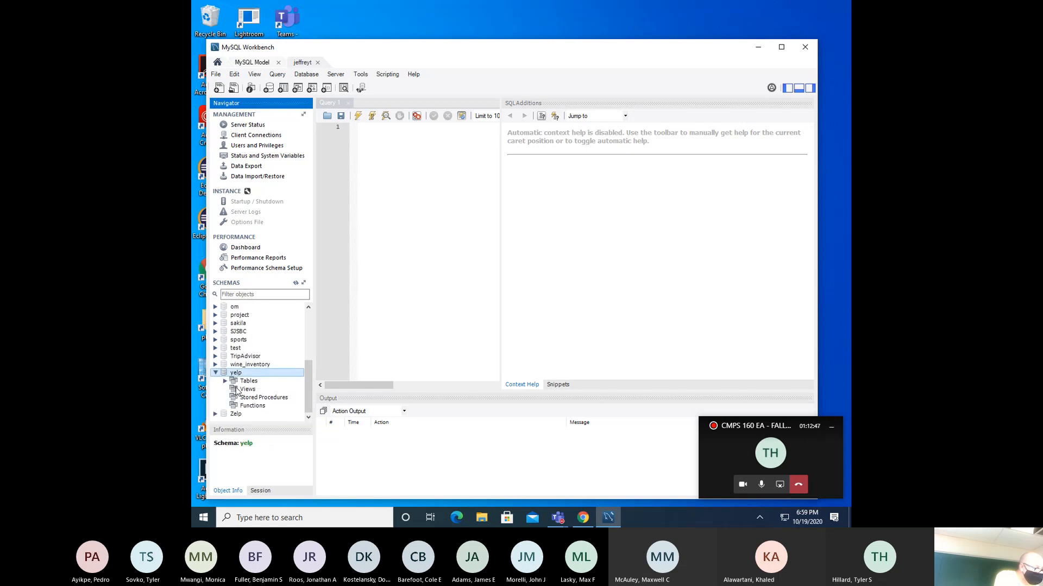
click(225, 381)
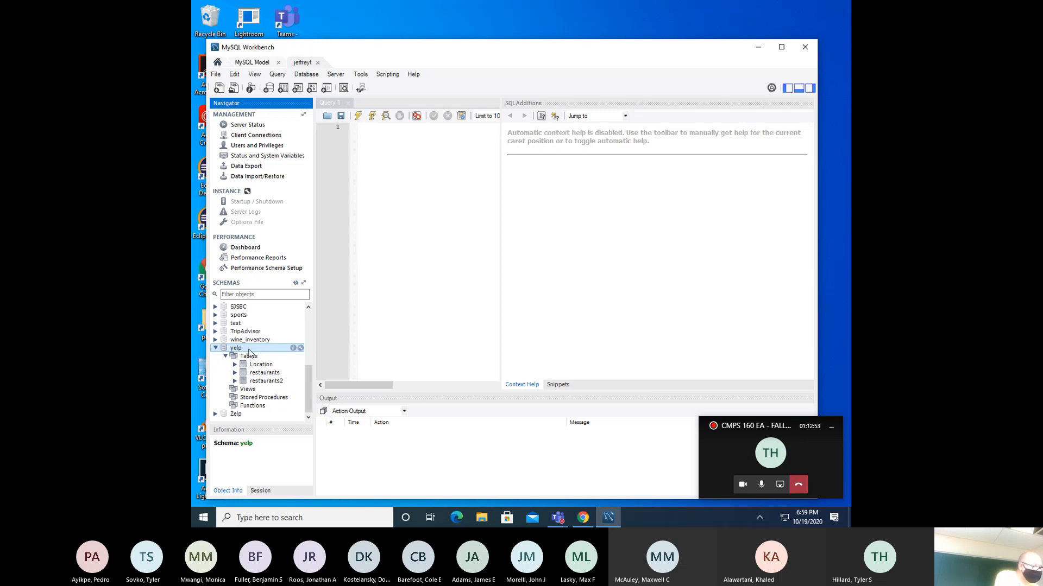
click(808, 90)
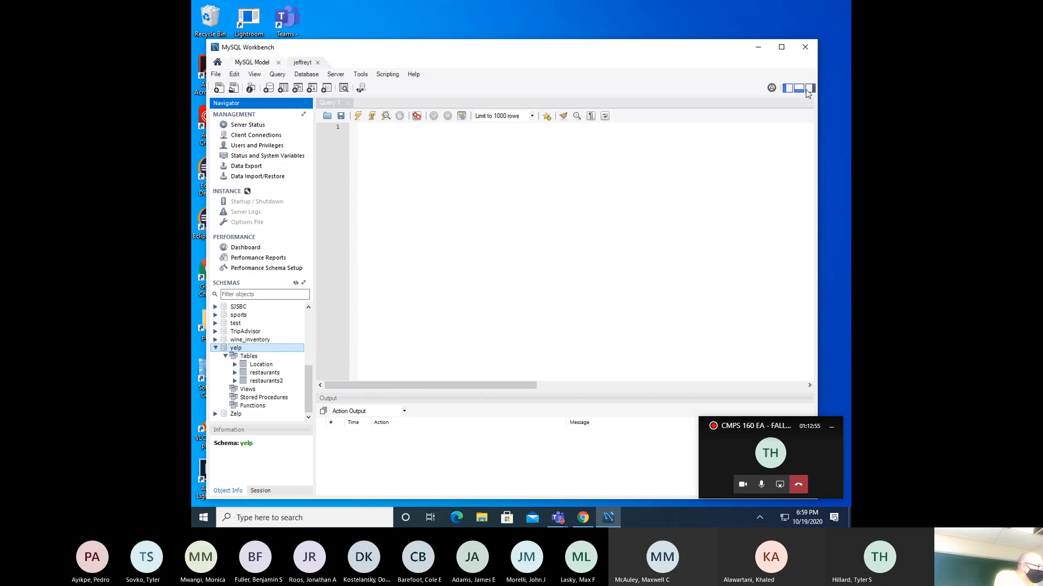
- Write 'use yelp;' and 'drop yelp;' in the query editor and execute them
click(559, 146)
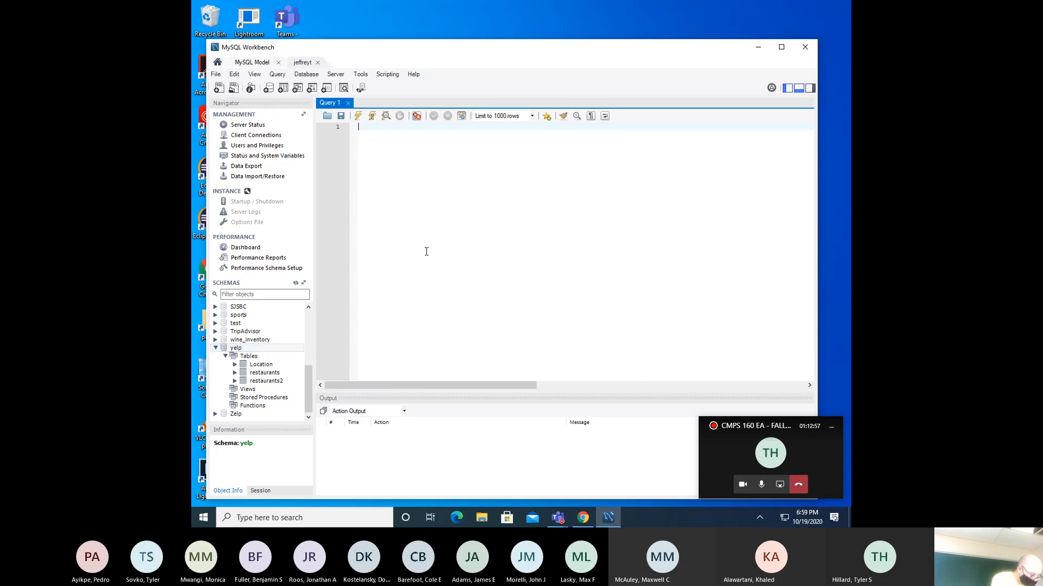
text(use )
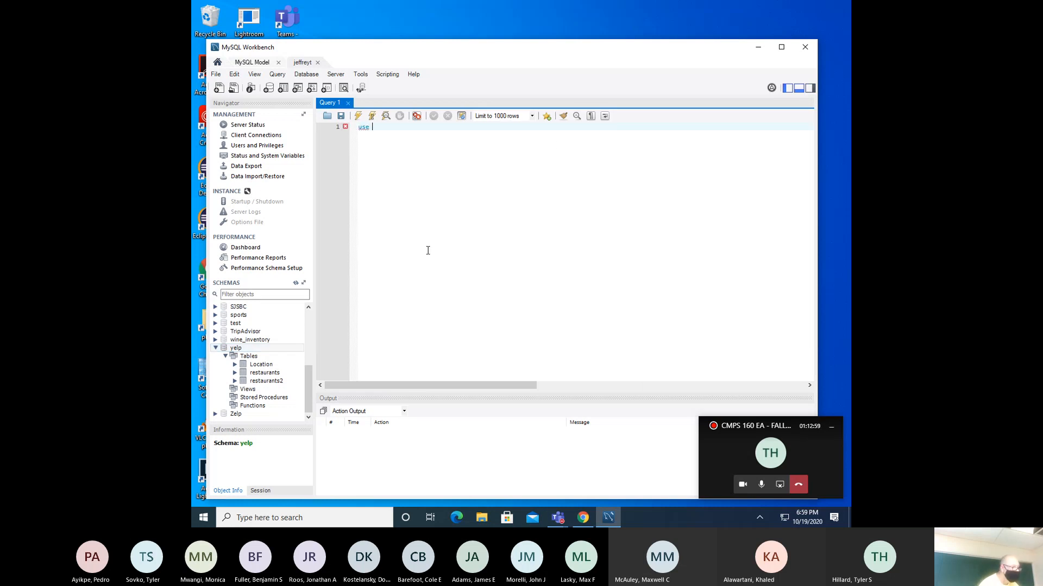
text(yelp;)
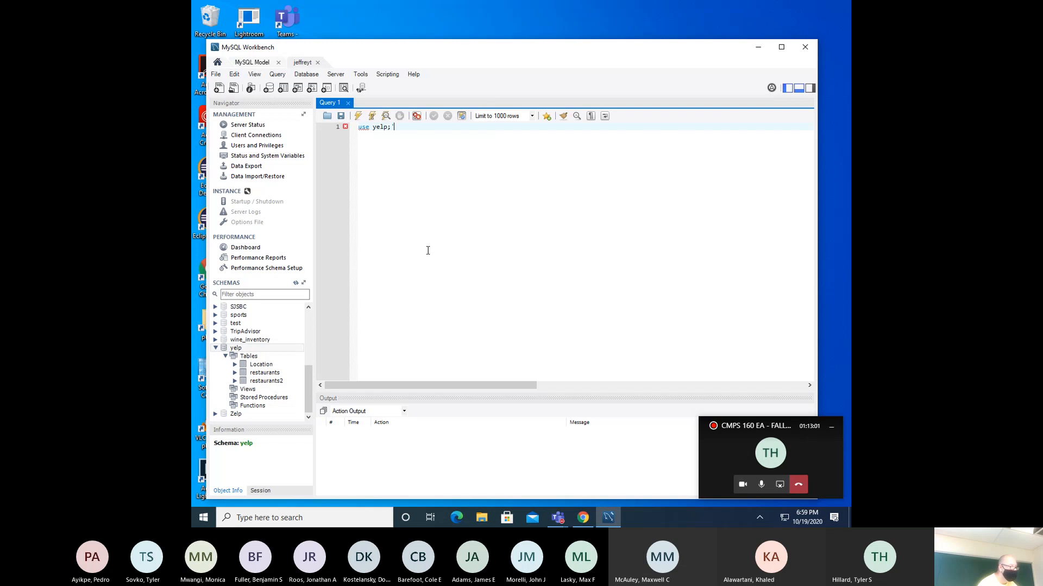
key(Return)
key(Return)
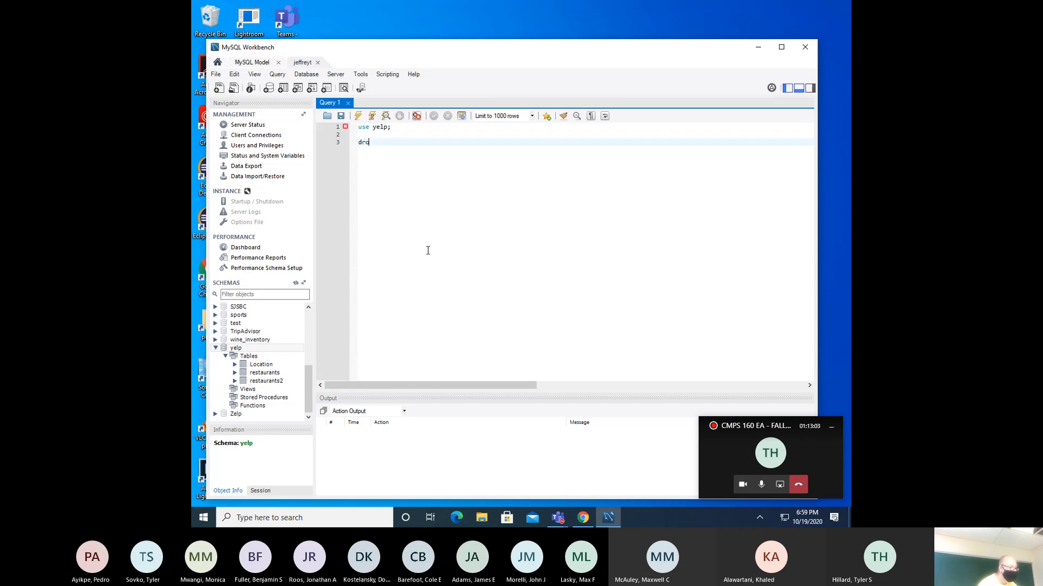
text(dro)
key(BackSpace)
key(Return)
click(358, 116)
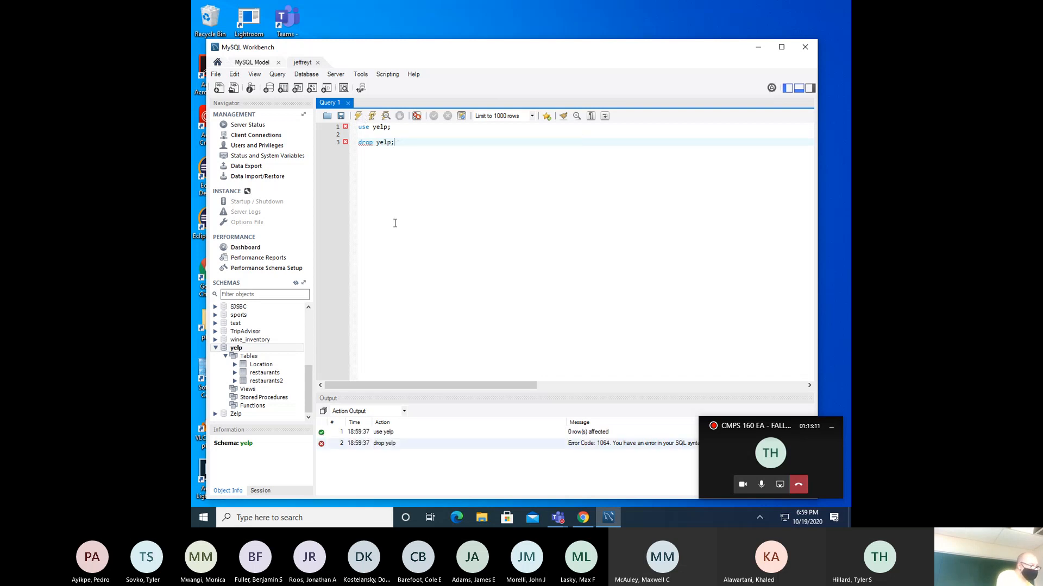
- Drop the yelp schema from the server with Drop Schema > Drop Now
right_click(242, 342)
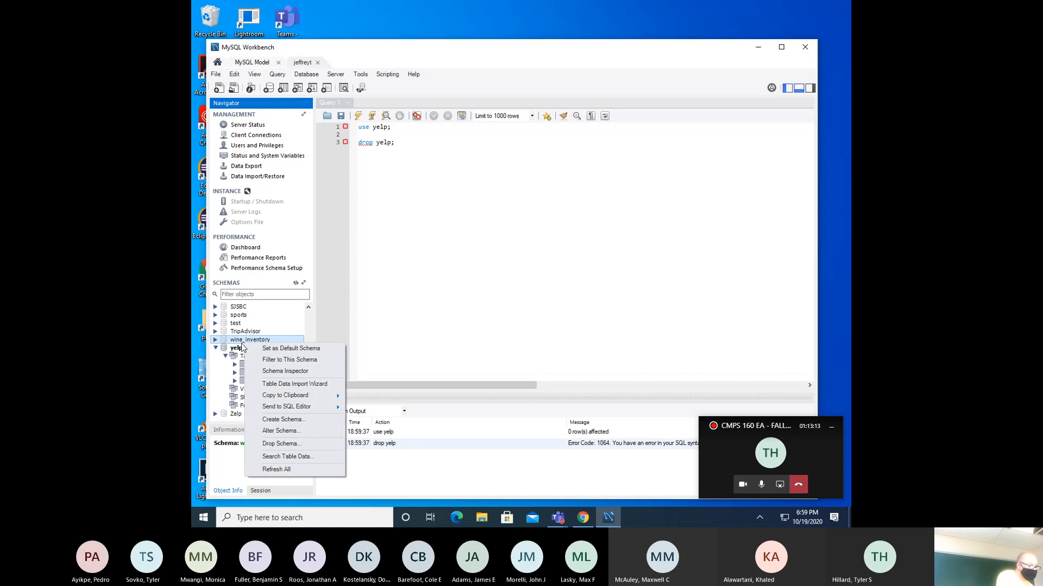
click(241, 349)
right_click(242, 353)
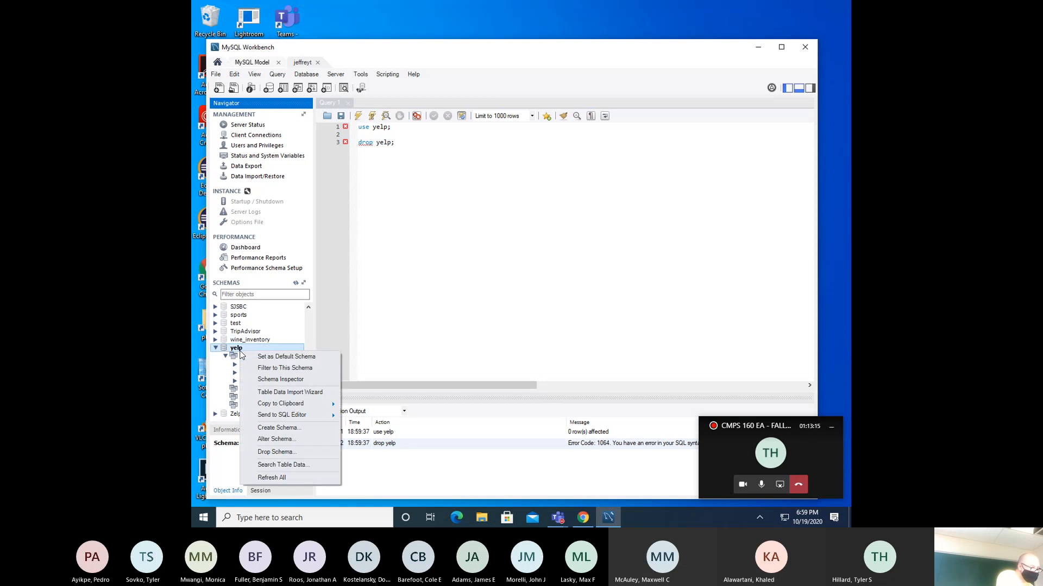
click(285, 453)
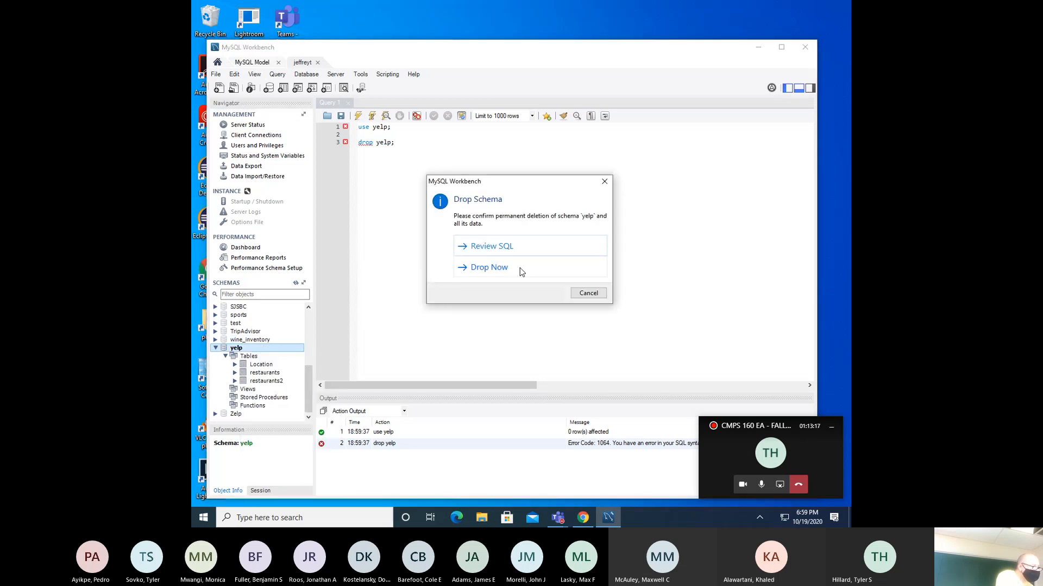
click(505, 267)
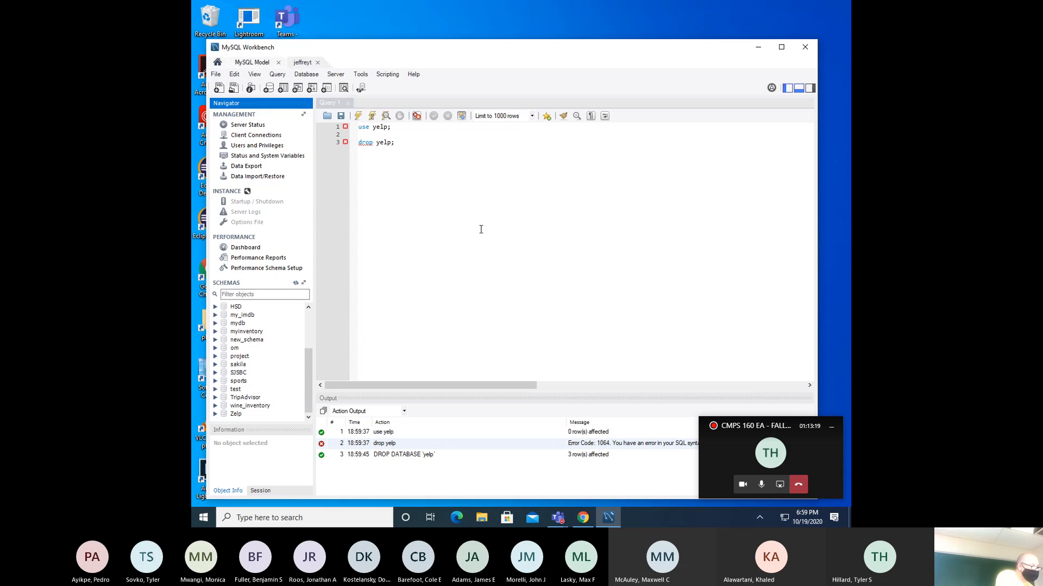
- Close the Query 1 editor tab and switch to the MySQL Model overview
click(350, 104)
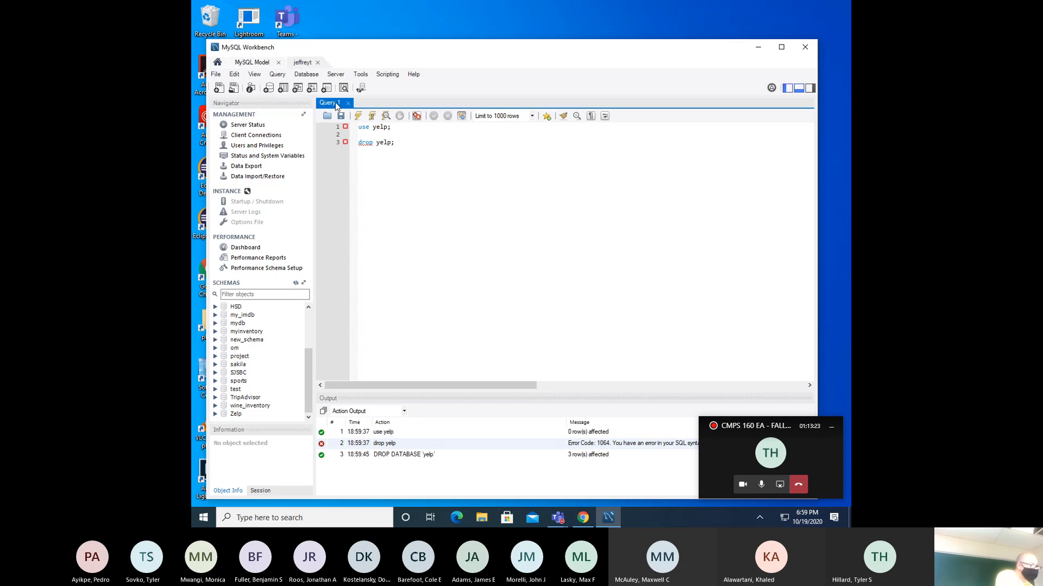
right_click(334, 102)
click(357, 107)
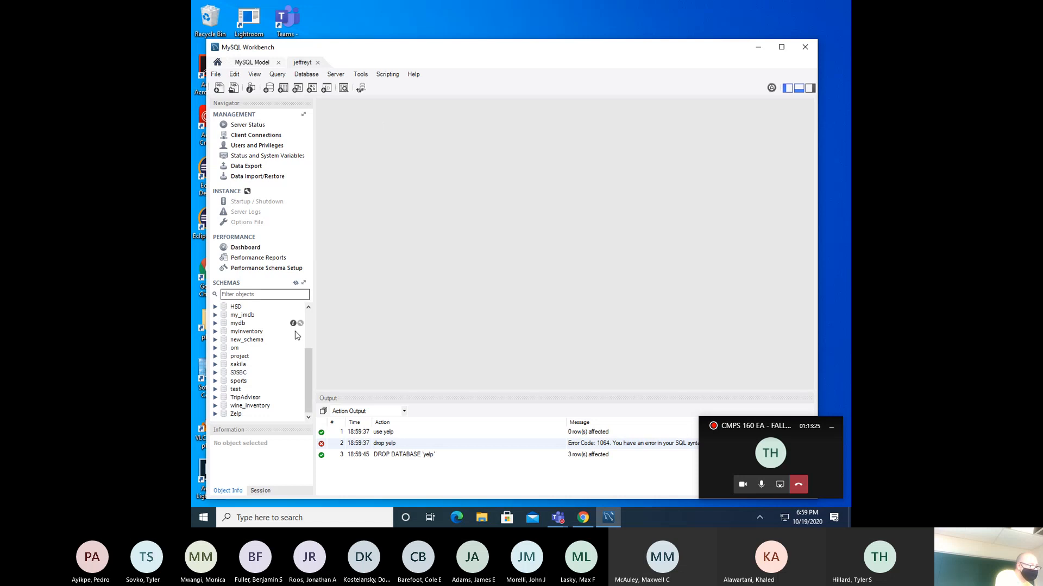
click(309, 320)
drag(309, 321, 316, 374)
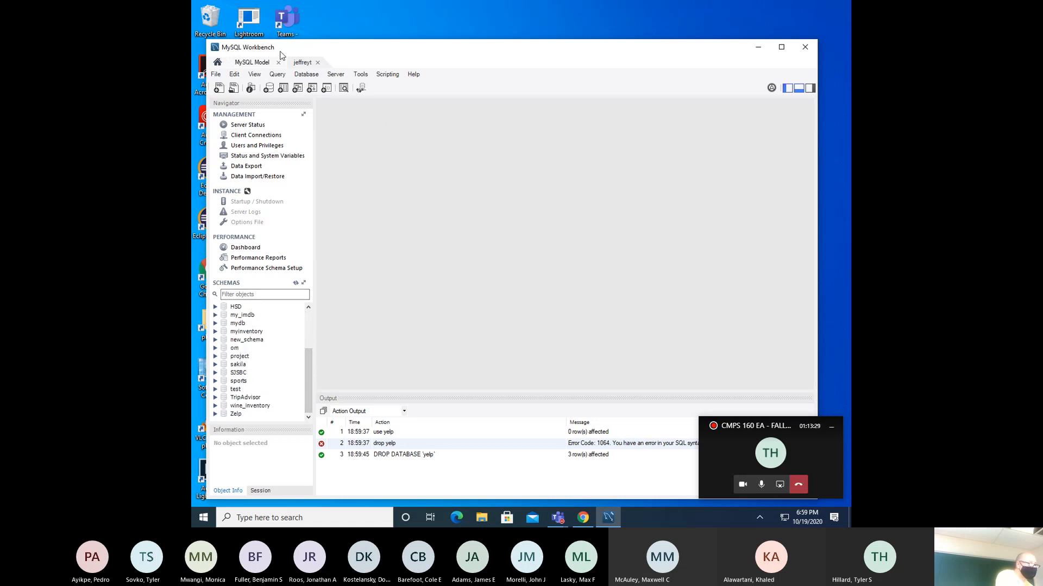
click(264, 63)
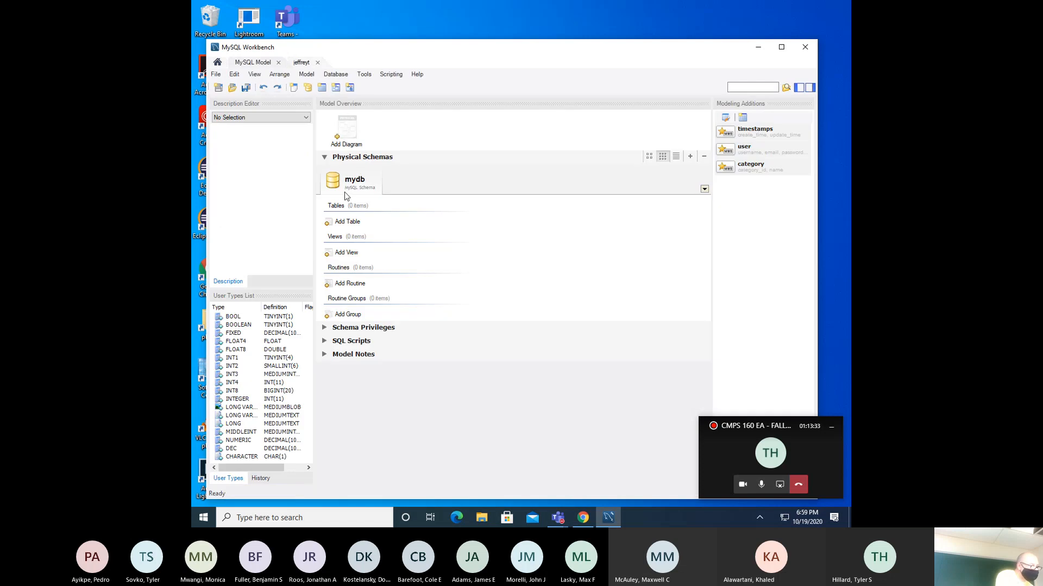
- Rename the mydb schema to 'yelp' via Edit Schema, then bring Chrome forward
right_click(358, 185)
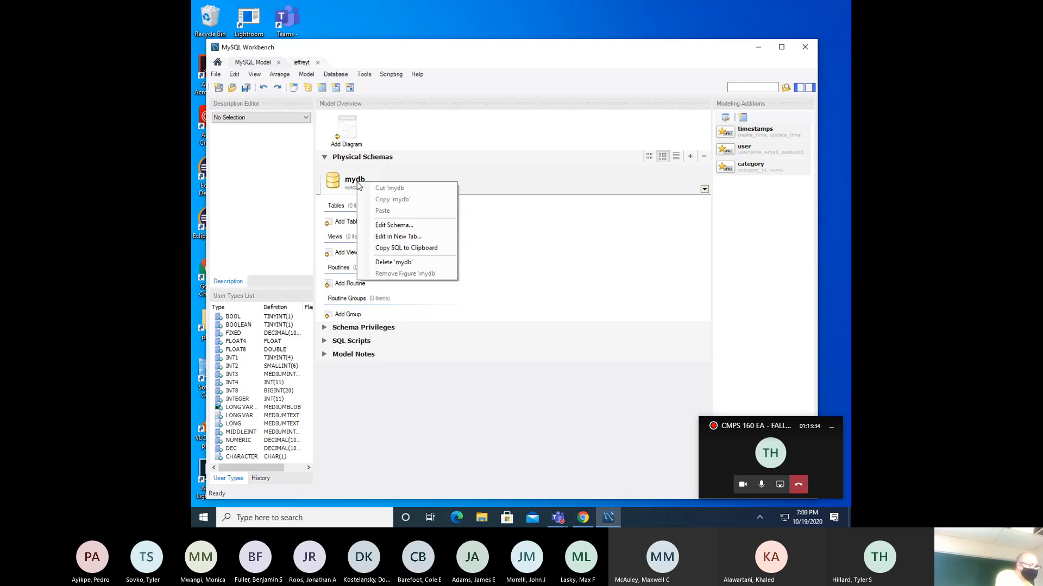
click(387, 226)
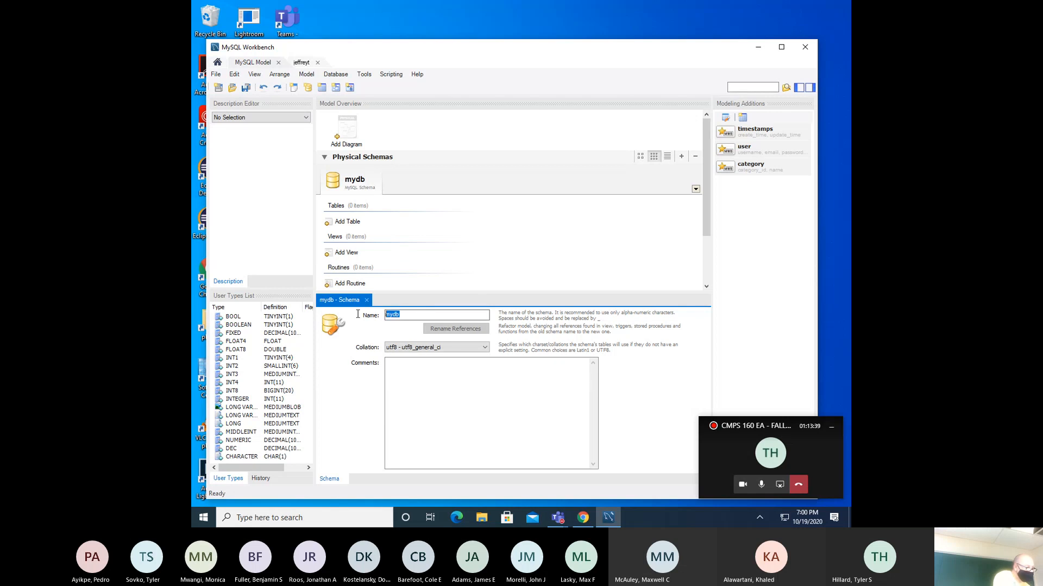
text(yelp)
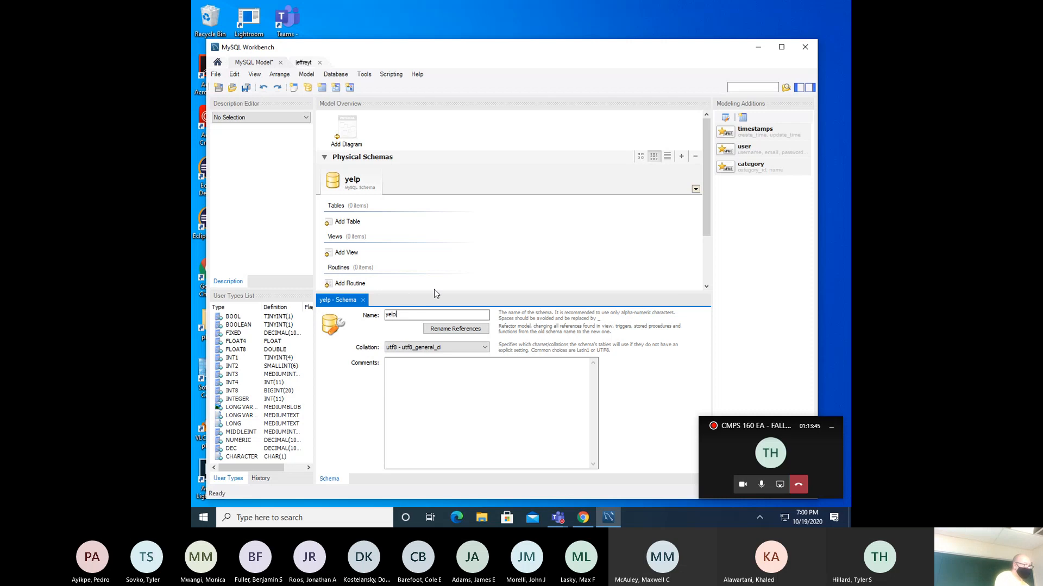
click(584, 518)
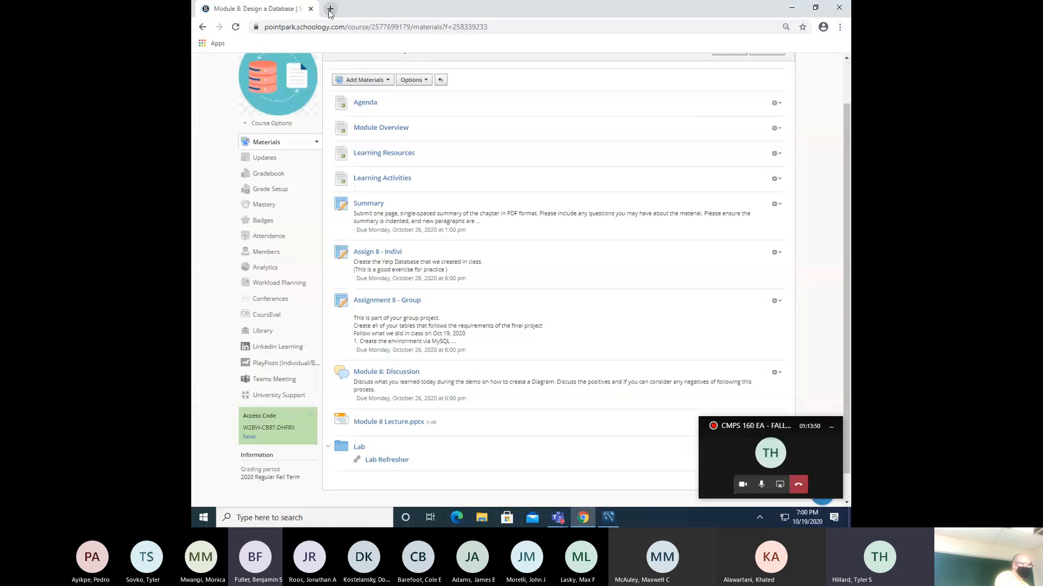
- Load yelp.com in a new tab and go to its Log In page
click(329, 9)
text(y)
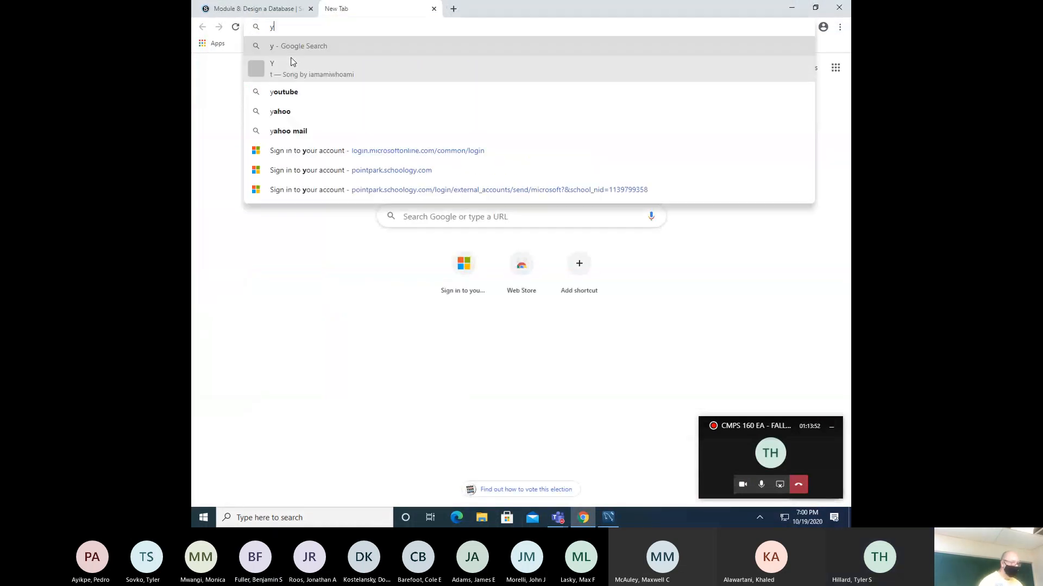
text(elp.com)
key(Return)
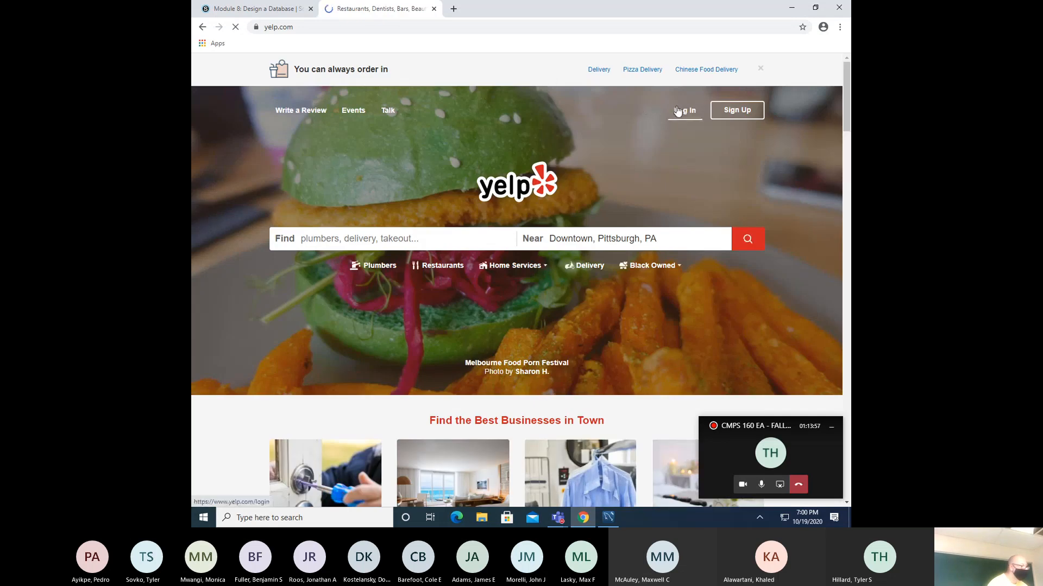
click(678, 111)
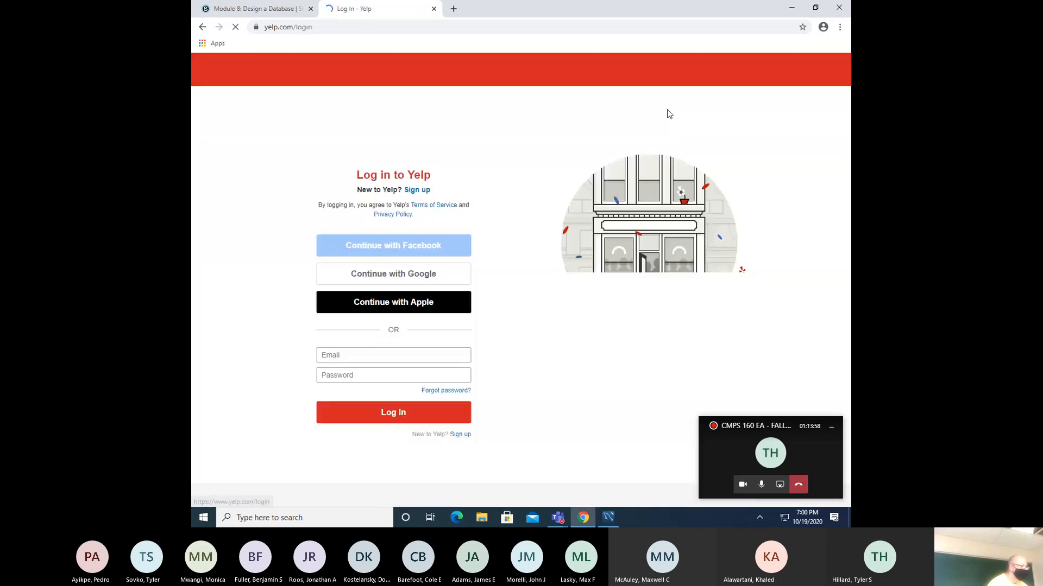
- Enter the account e-mail and password and submit the Yelp login form
click(359, 353)
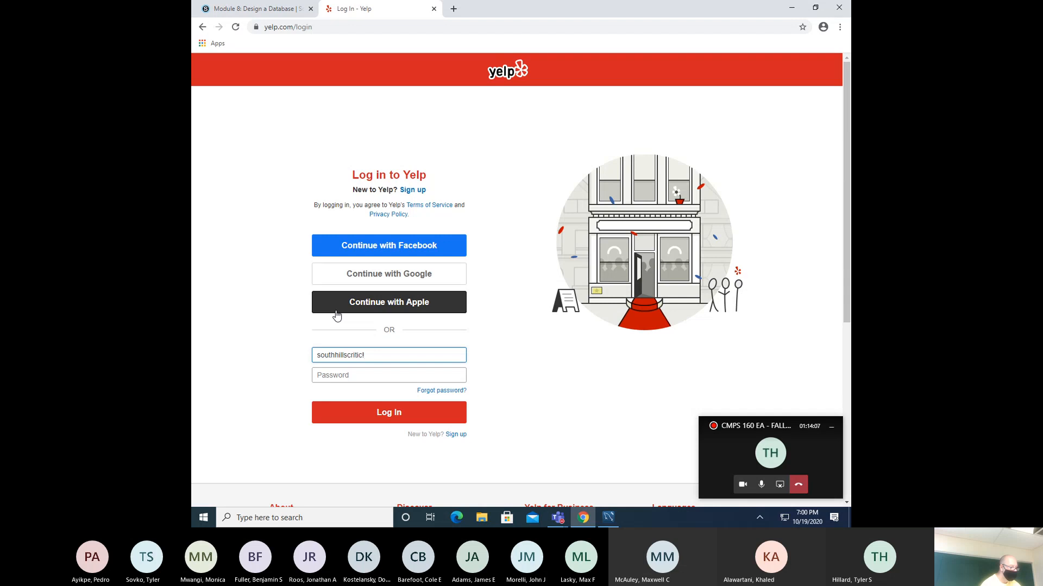
key(Tab)
text(*)
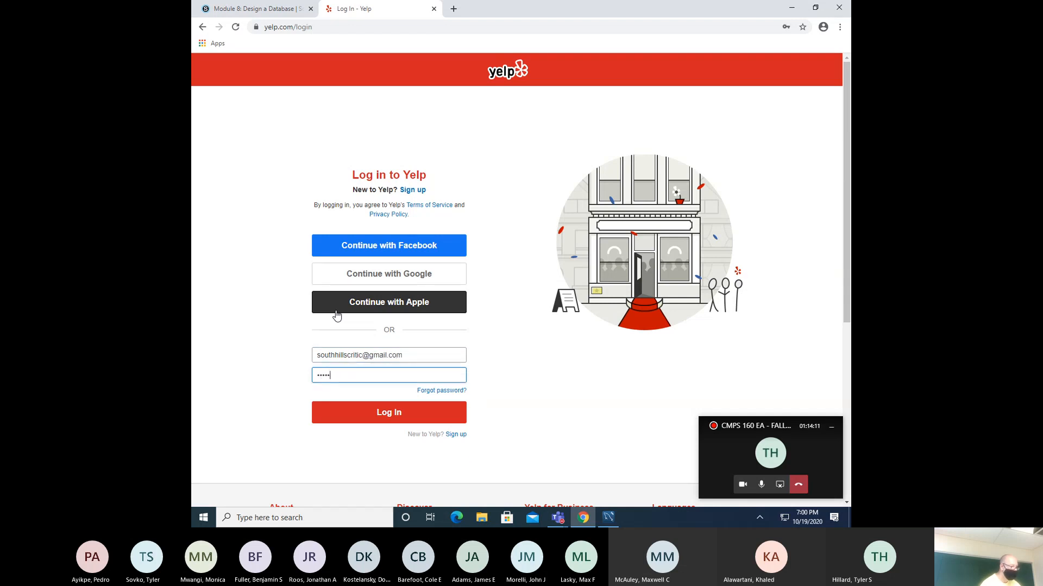
text(*********)
key(Return)
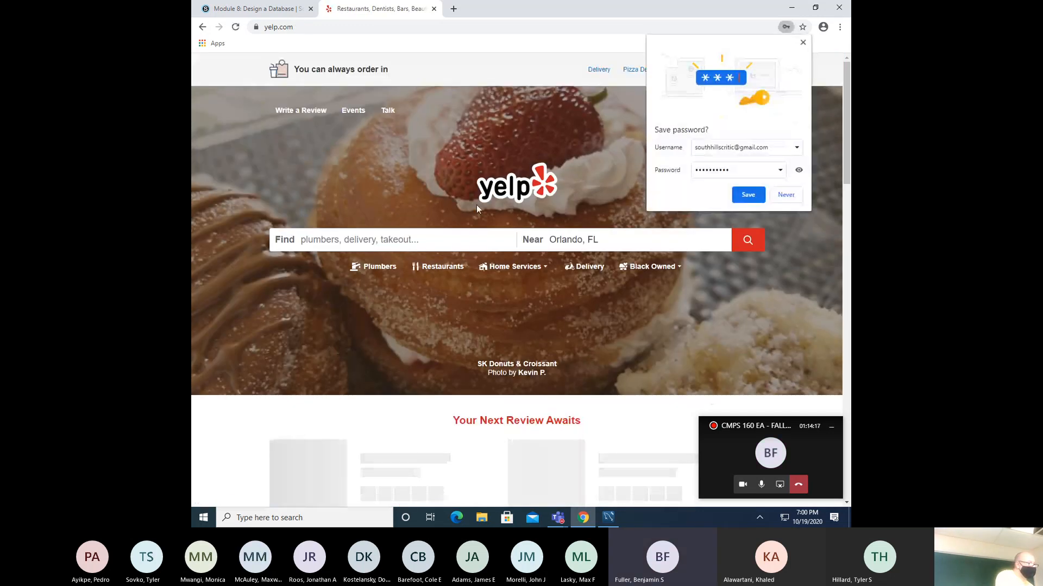
- Dismiss the password-save prompt, open the Yelp profile page and scroll through it
click(786, 195)
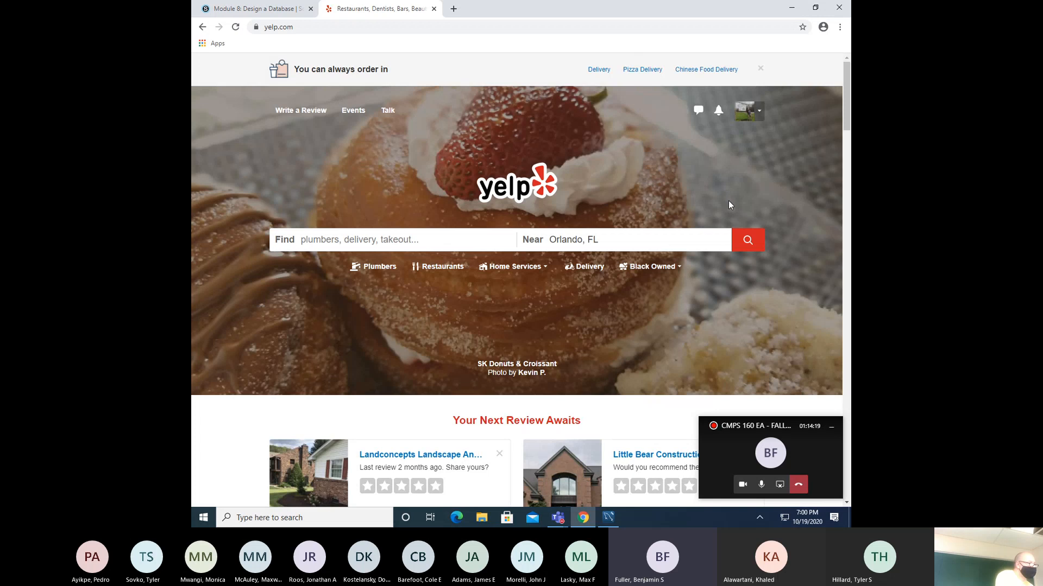
click(756, 111)
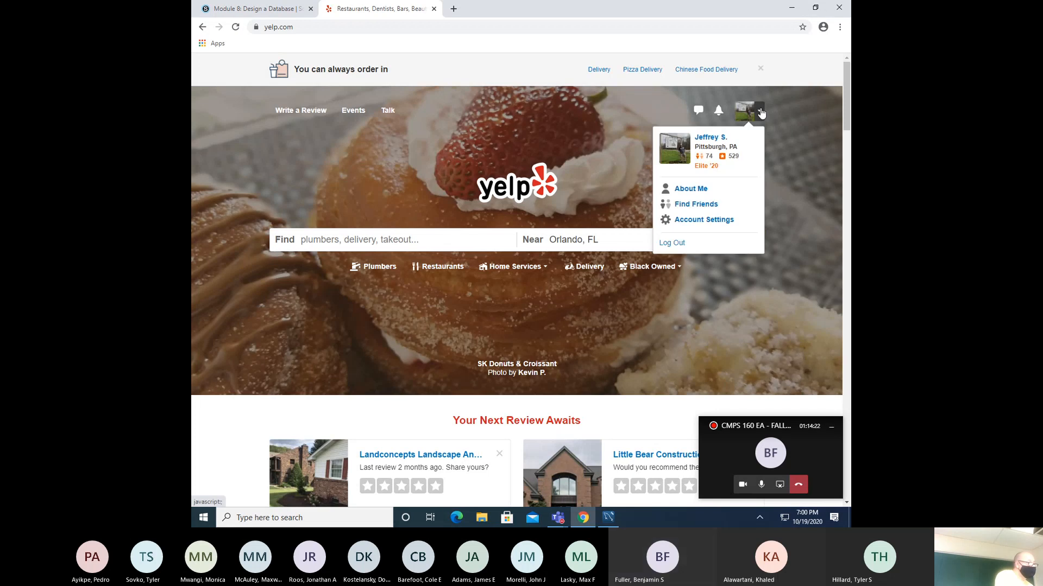
click(723, 139)
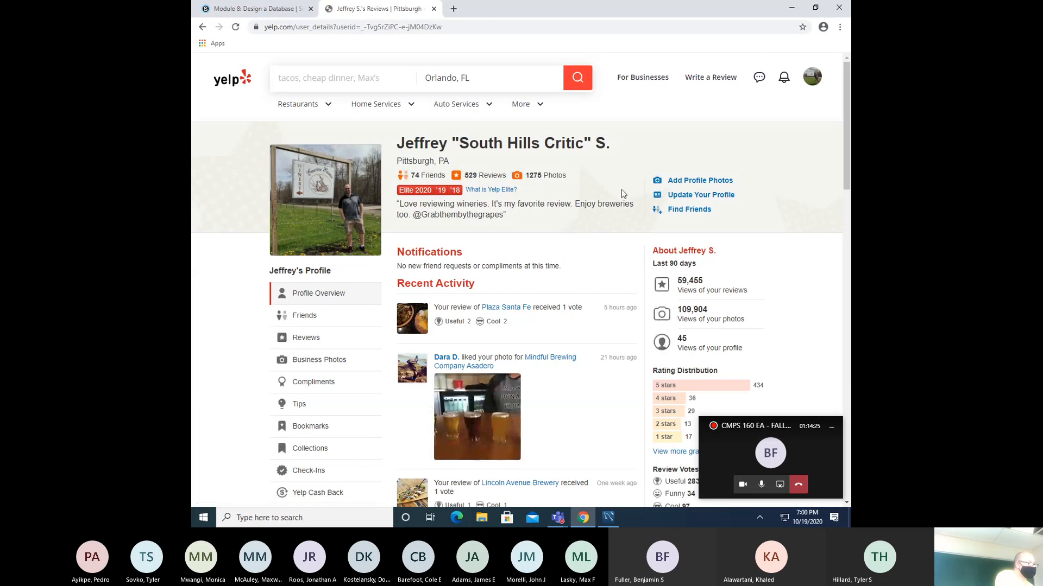
scroll(586, 285, down, 5)
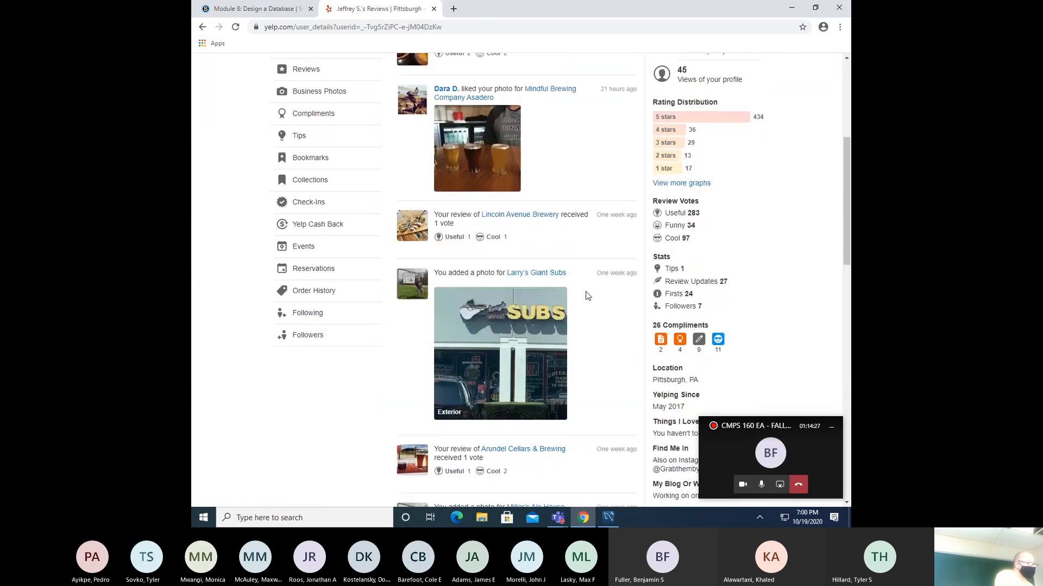
scroll(587, 293, up, 5)
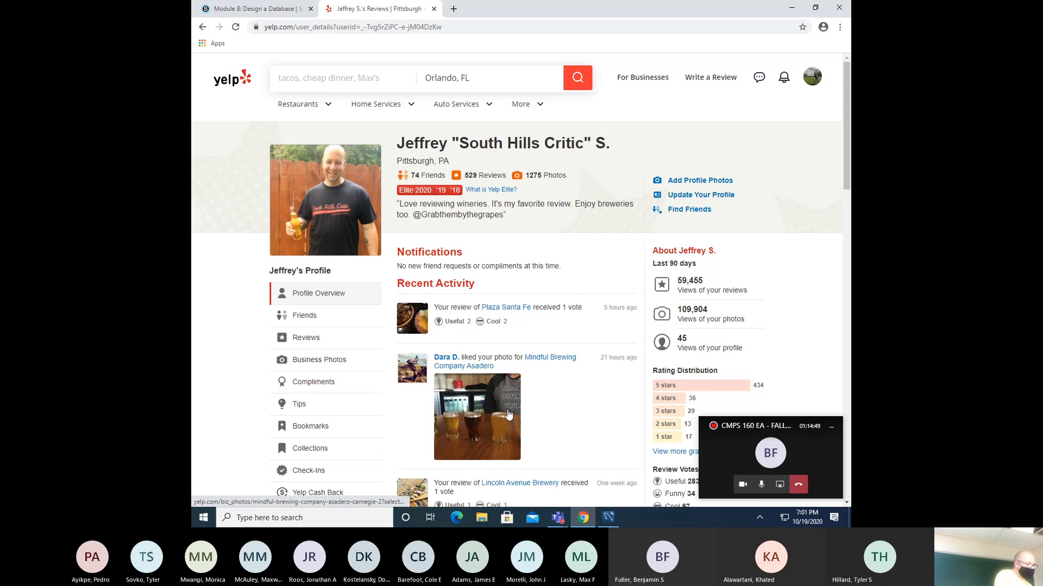
scroll(542, 412, down, 4)
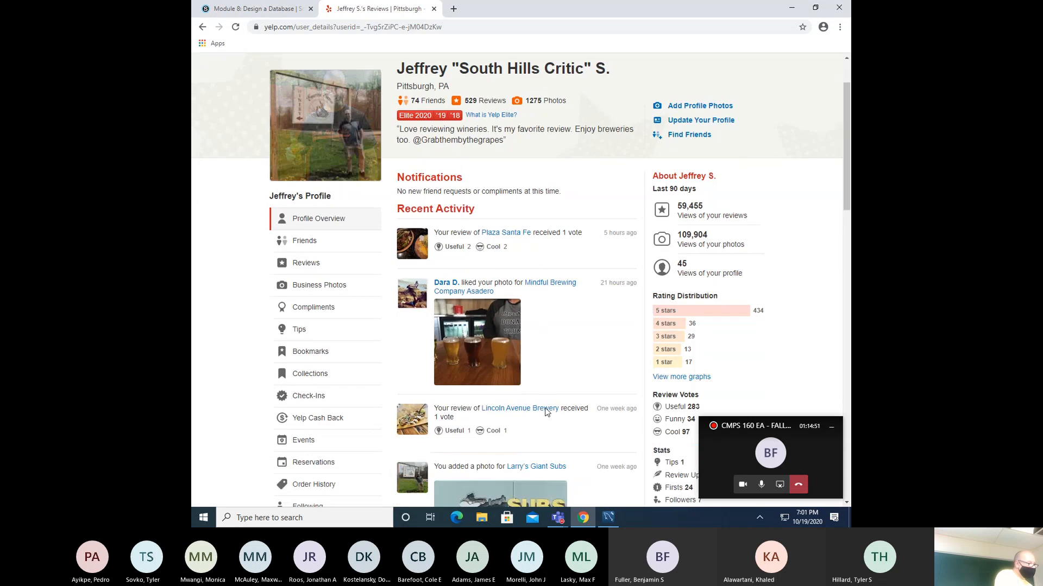
scroll(545, 408, down, 5)
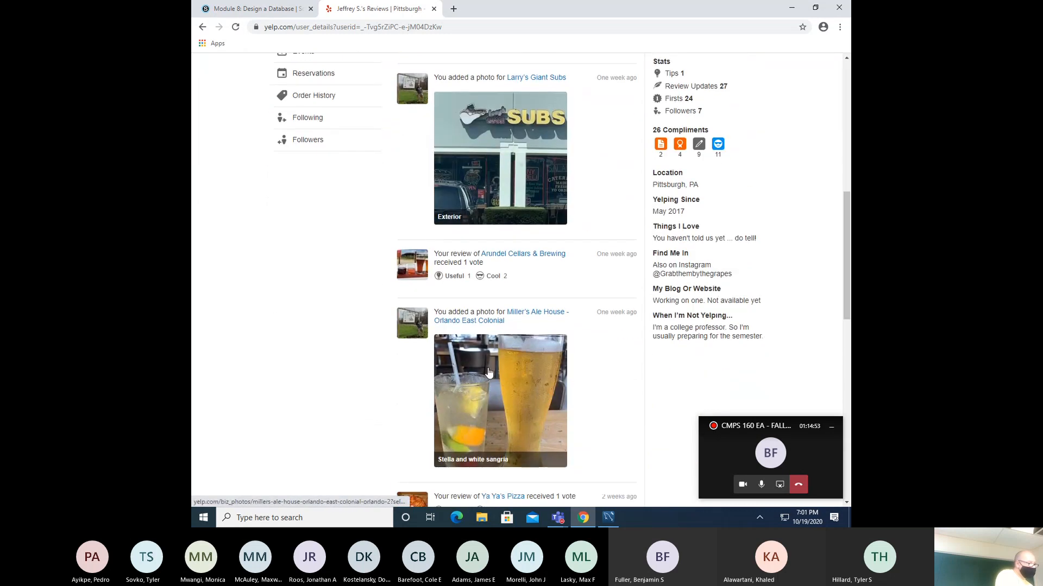
scroll(471, 365, up, 7)
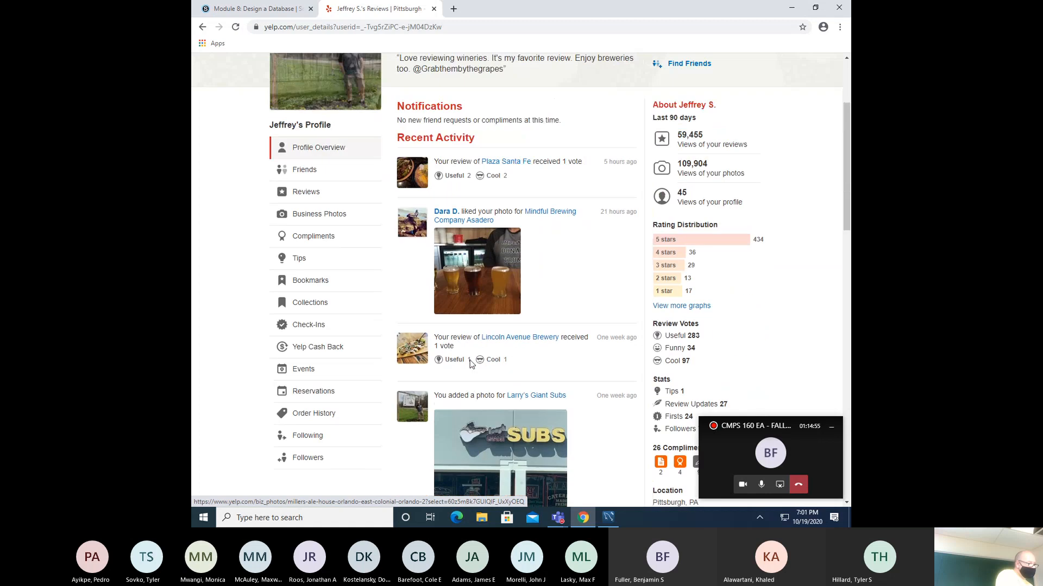
scroll(474, 364, down, 7)
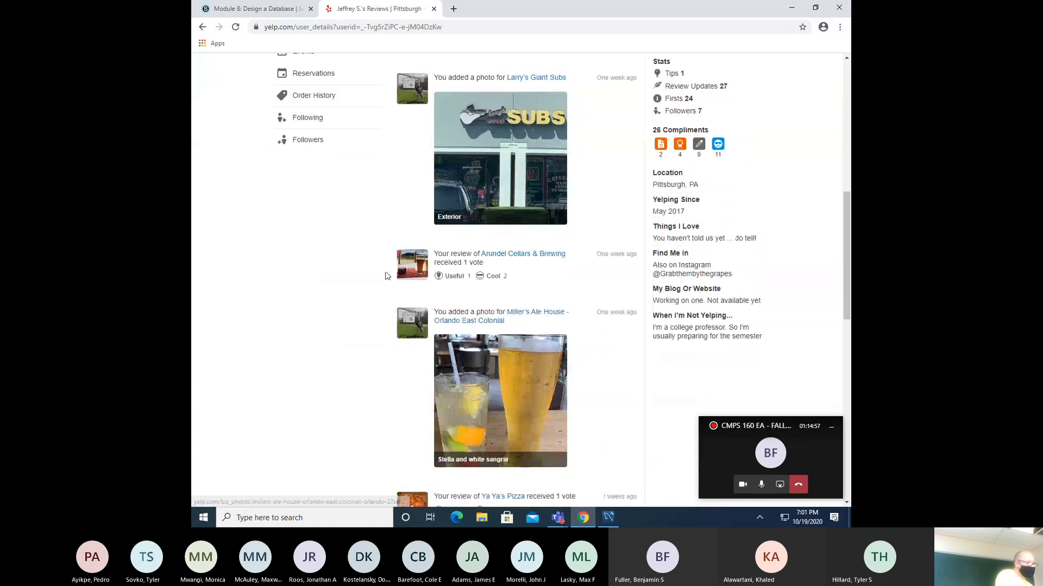
scroll(386, 274, up, 7)
scroll(386, 276, up, 2)
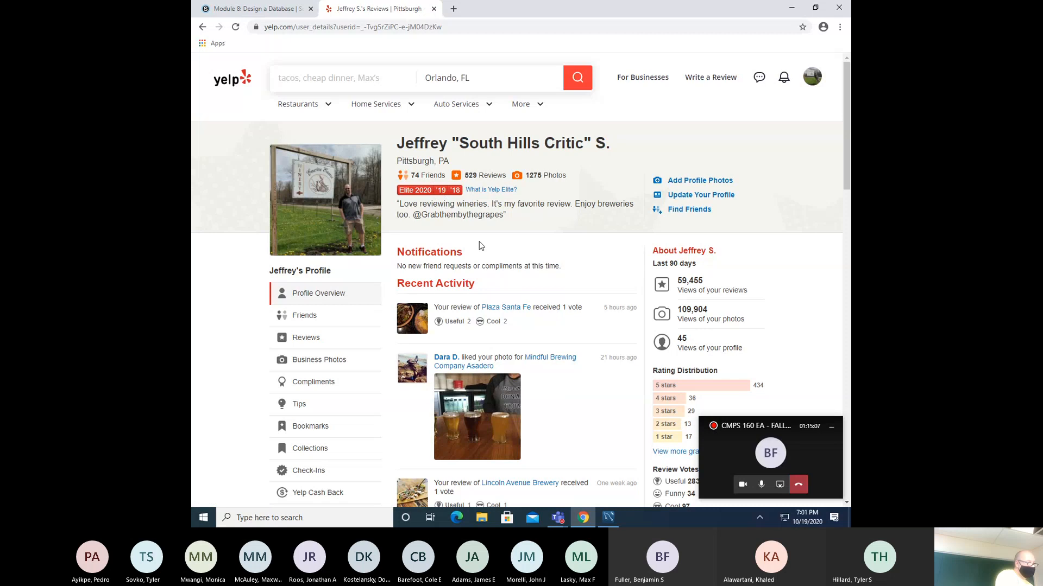
scroll(435, 255, down, 9)
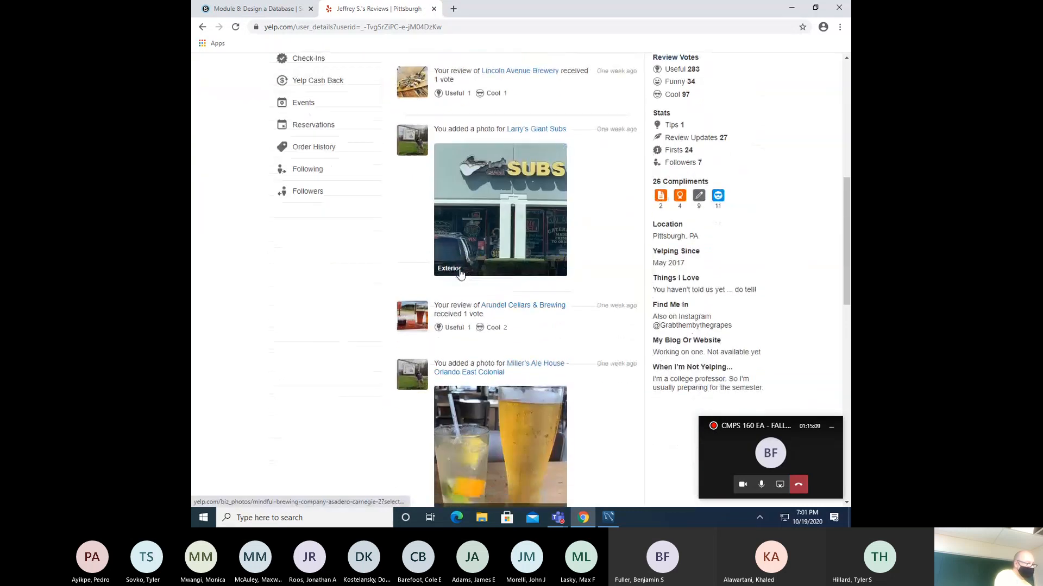
scroll(454, 281, down, 10)
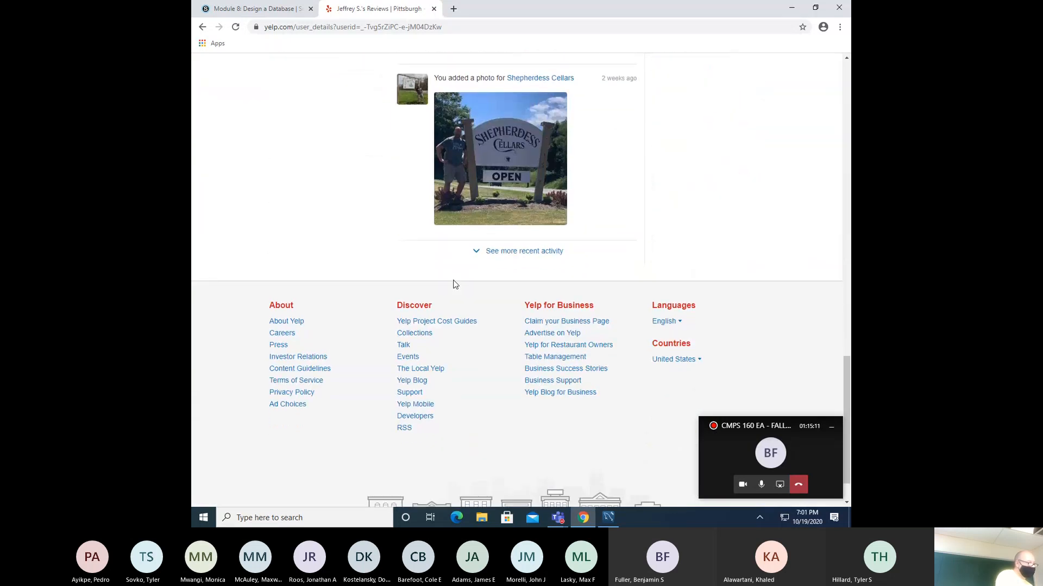
scroll(547, 366, up, 8)
scroll(547, 367, down, 4)
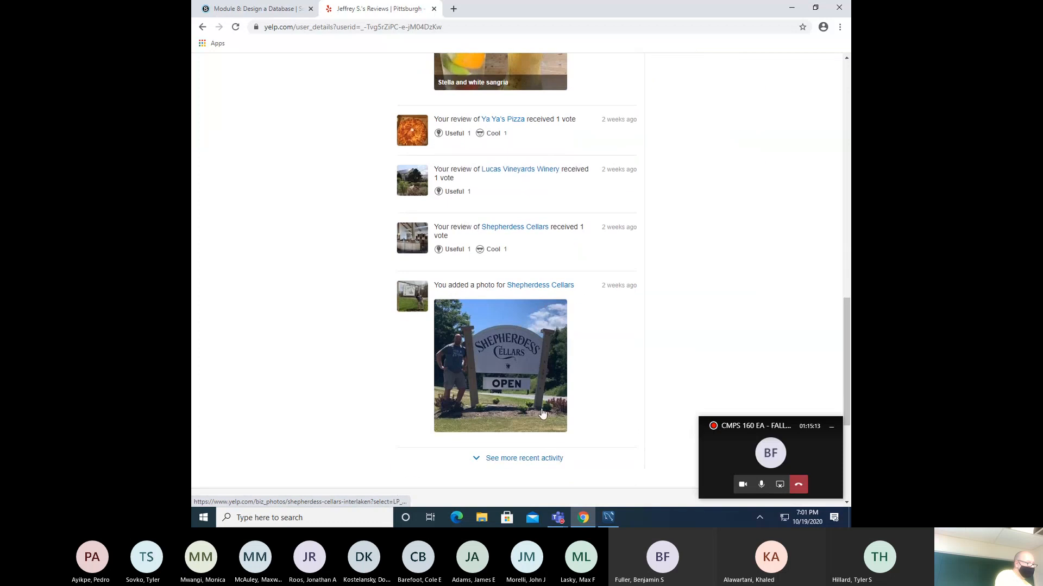
- Load more recent profile activity, then minimize Chrome to return to MySQL Workbench
click(546, 461)
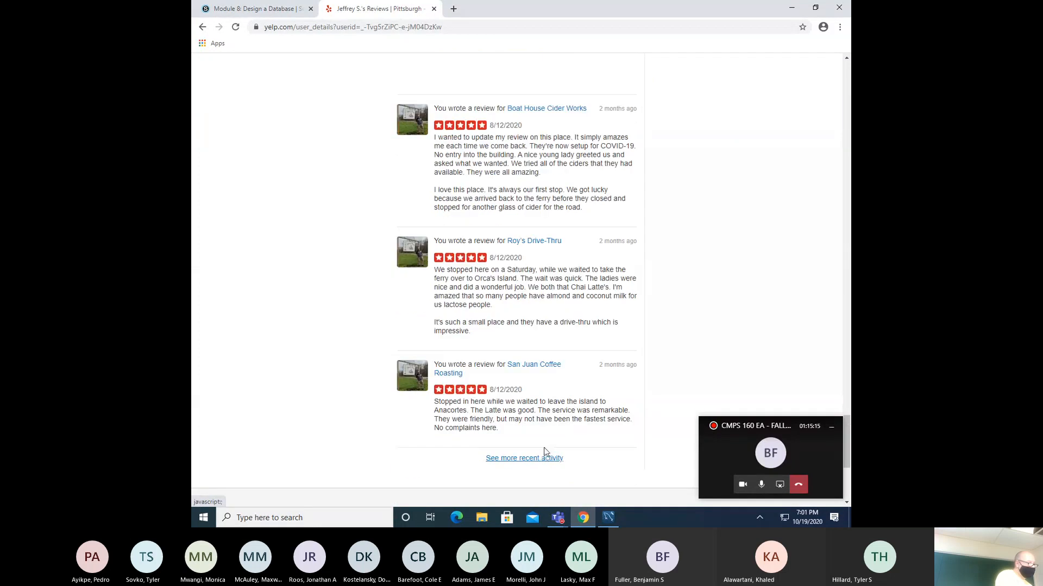
scroll(441, 185, down, 2)
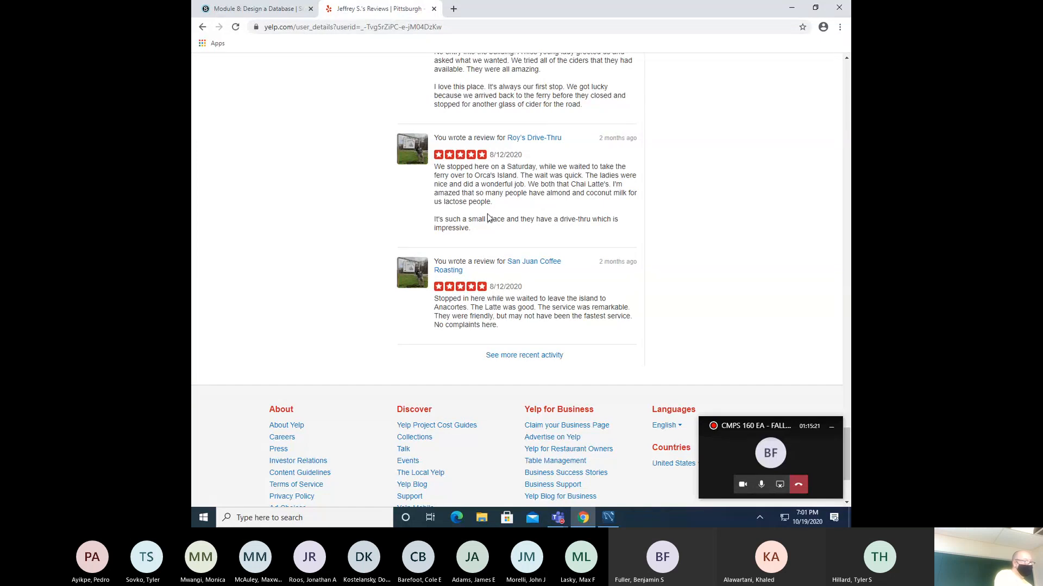
scroll(485, 217, up, 15)
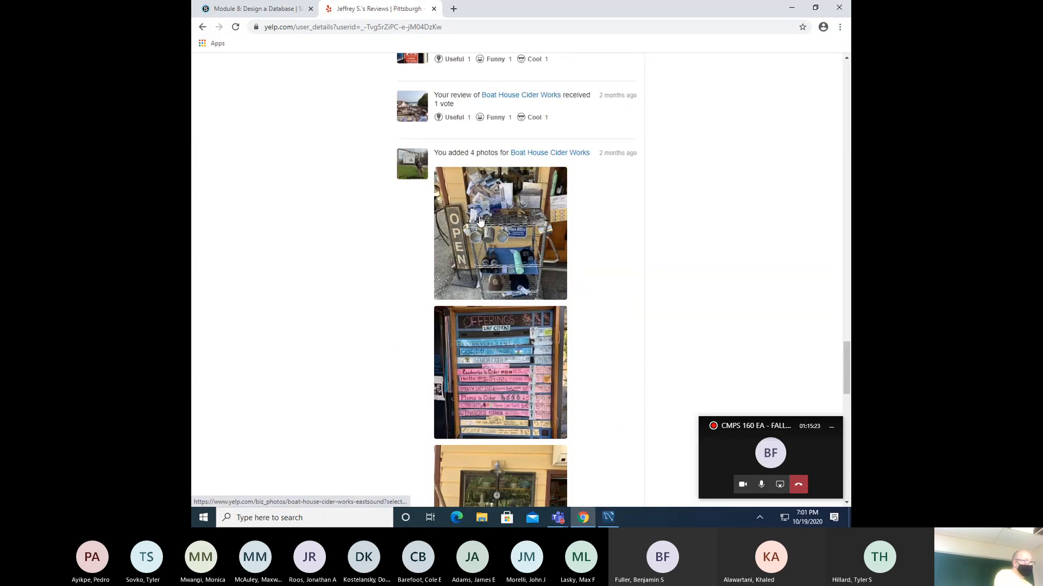
scroll(475, 222, up, 15)
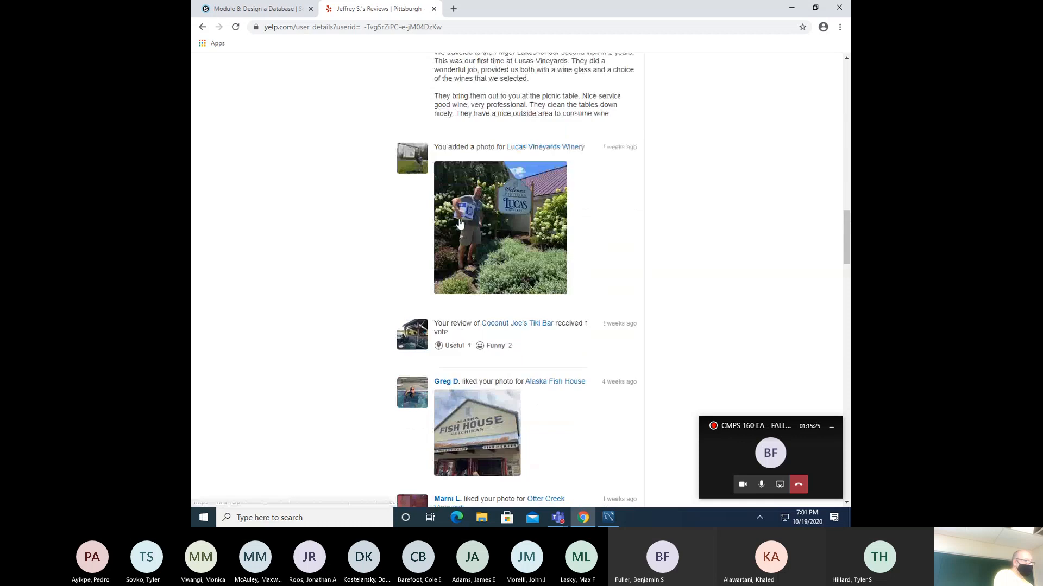
scroll(460, 218, up, 8)
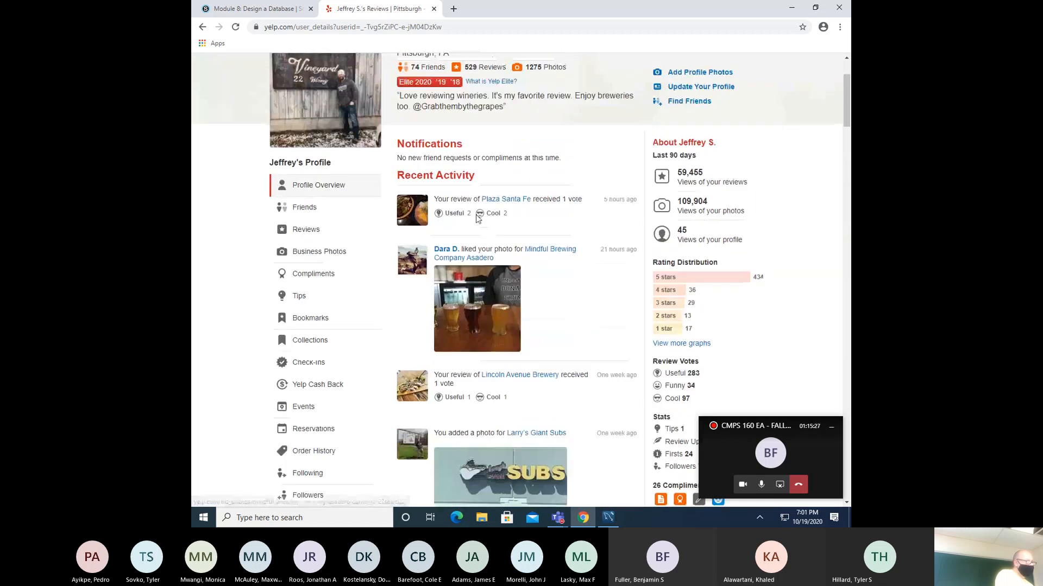
scroll(477, 218, up, 2)
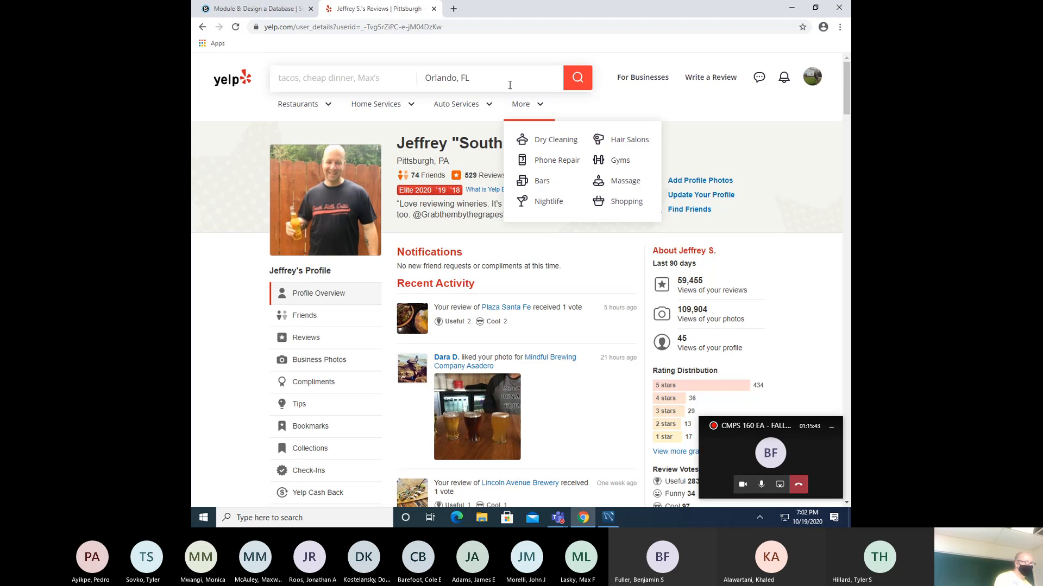
click(277, 9)
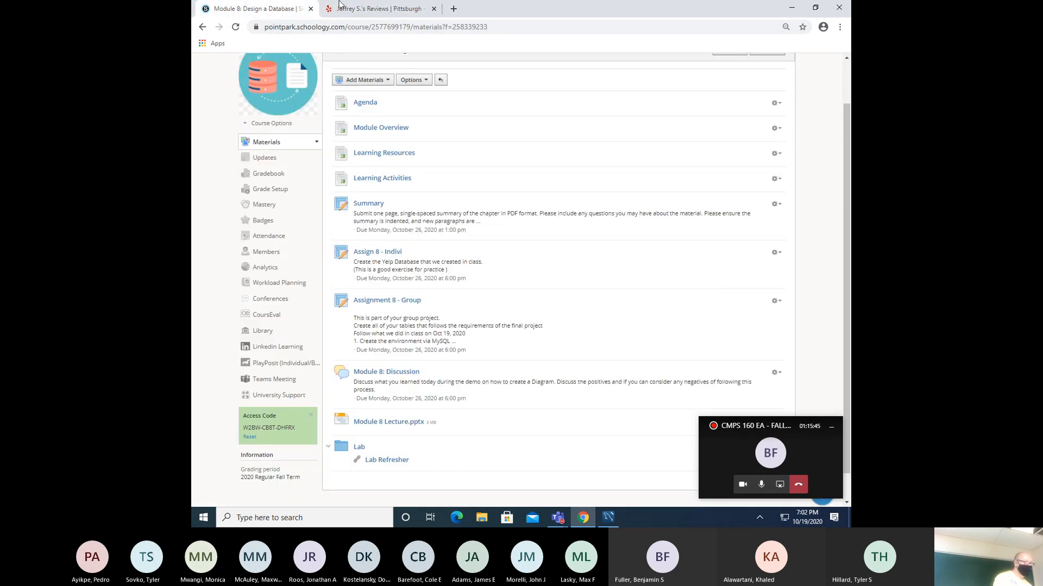
click(791, 7)
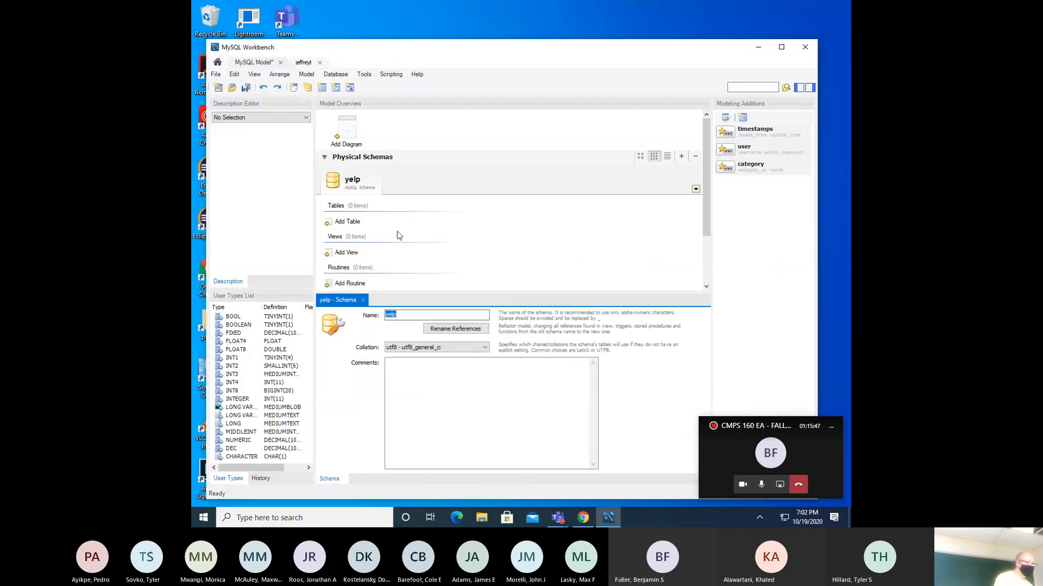
- Rename all schema references from mydb to yelp, acknowledge the result, and close the yelp schema editor
click(441, 330)
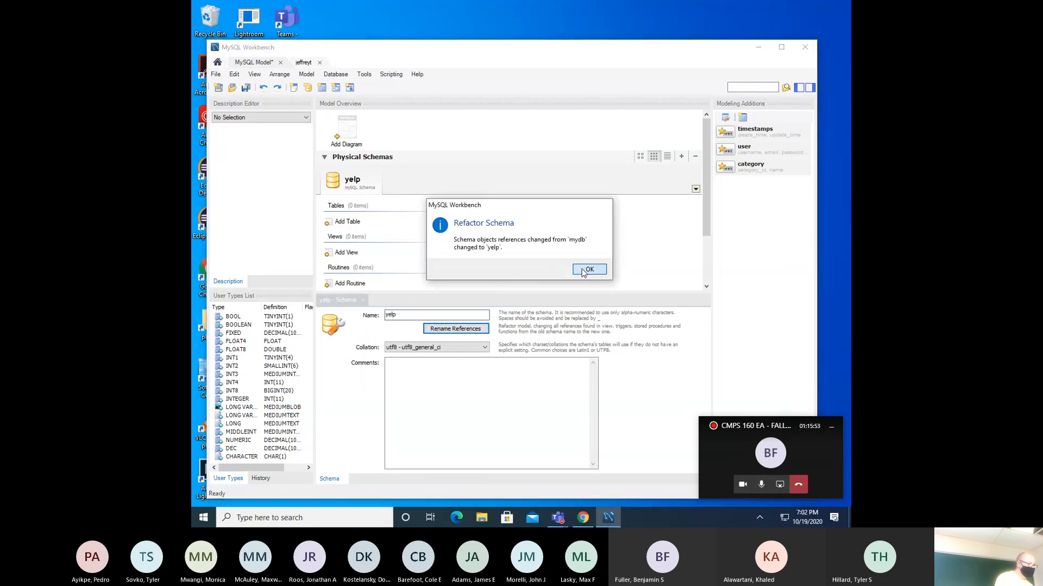
click(583, 270)
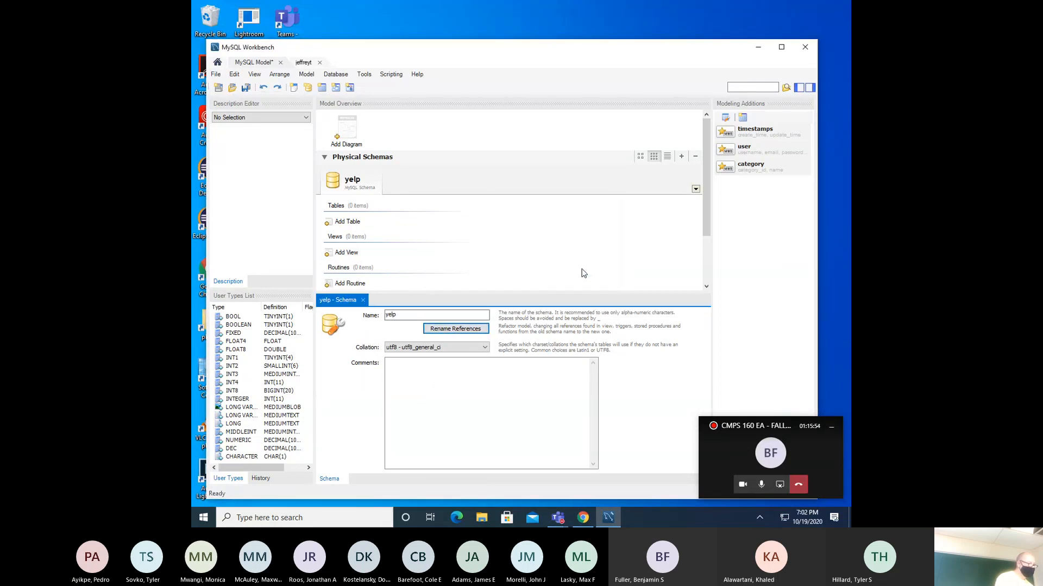
click(363, 301)
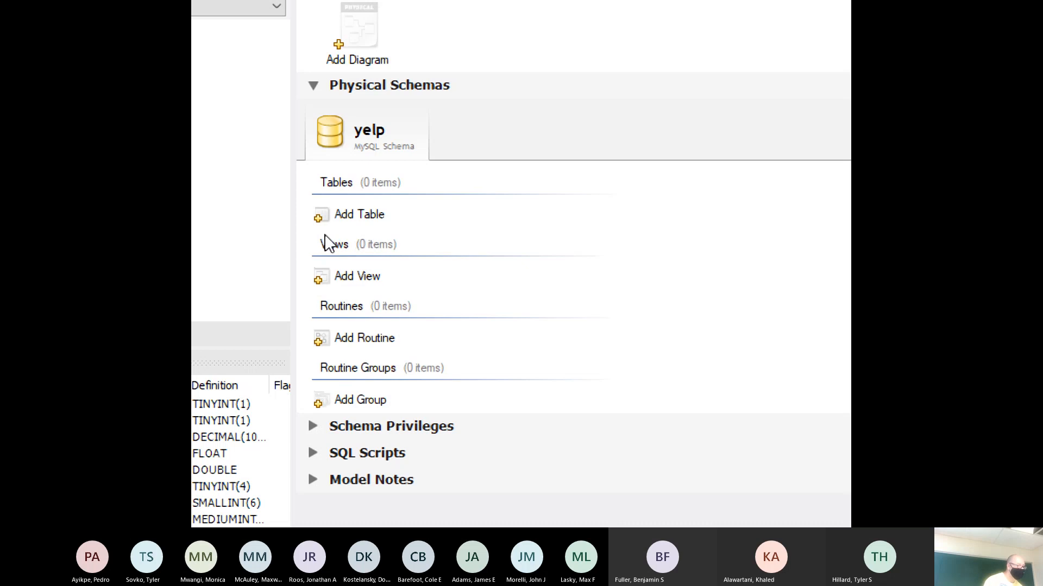
- Add a new table to the yelp schema and name it photos
double_click(346, 214)
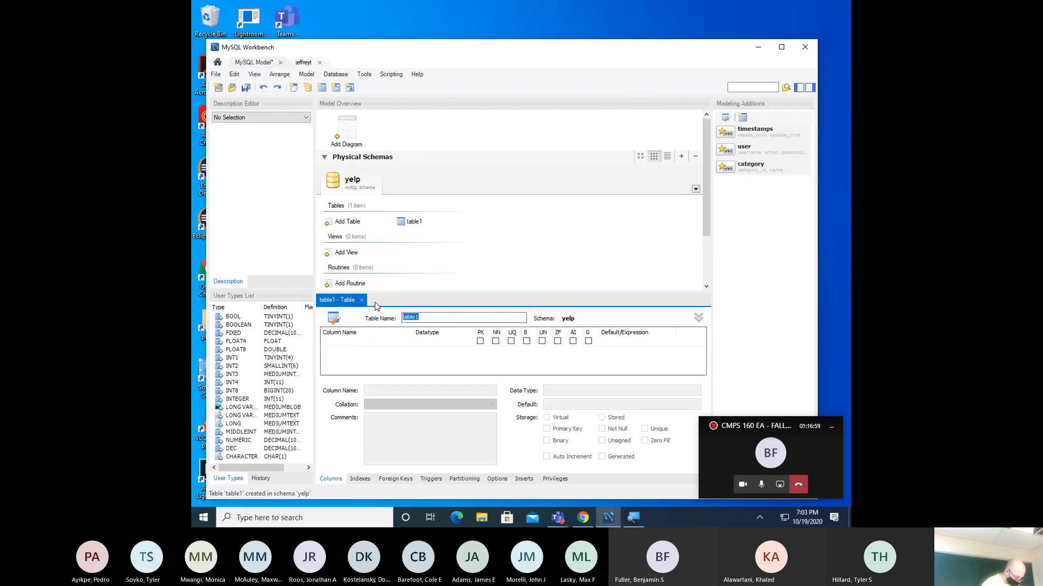
key(BackSpace)
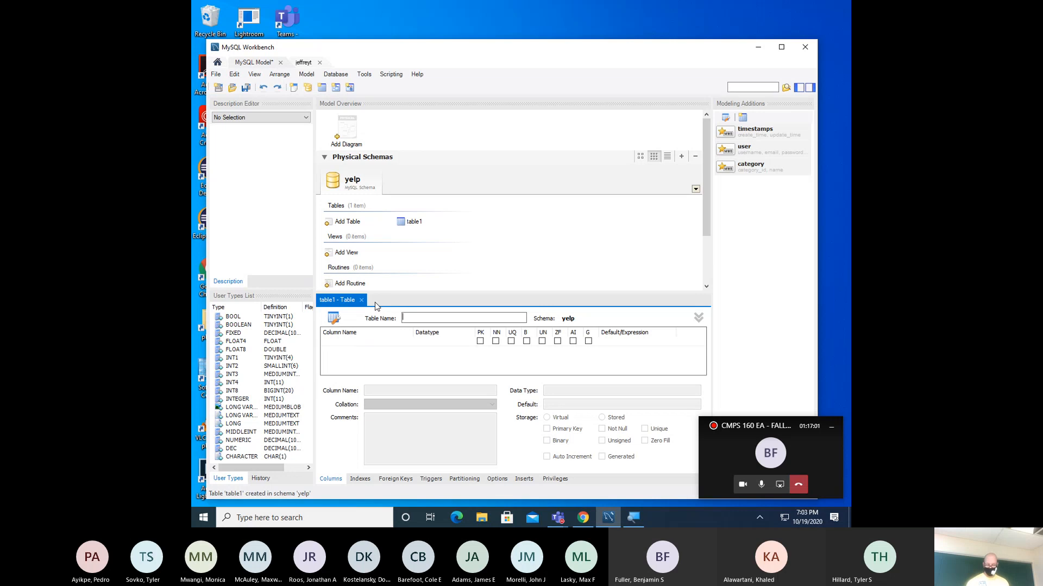
text(photos)
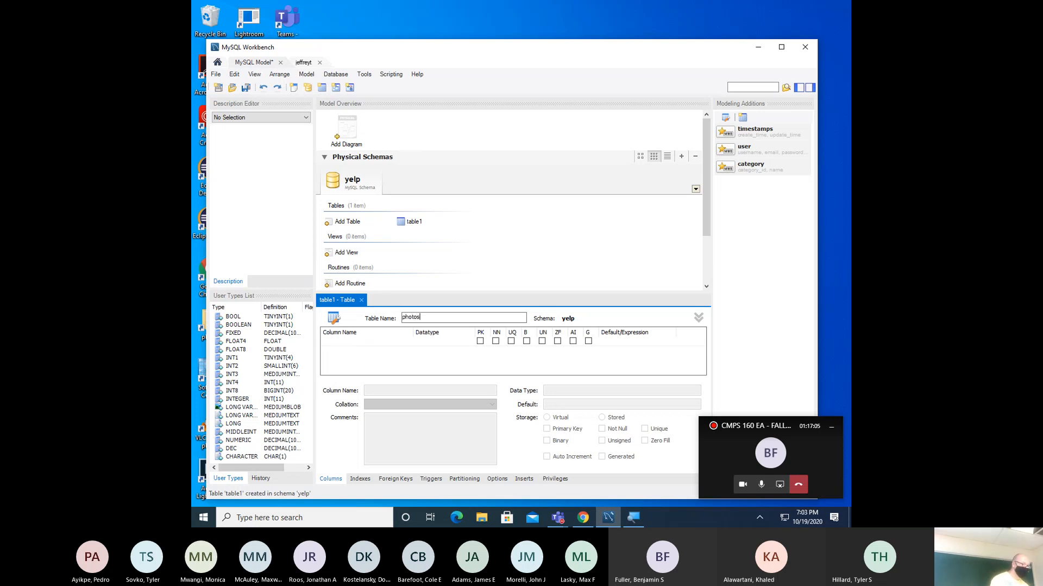
- Add a photo_id INT not-null primary key column commented 'Primary Key for the table'
double_click(360, 342)
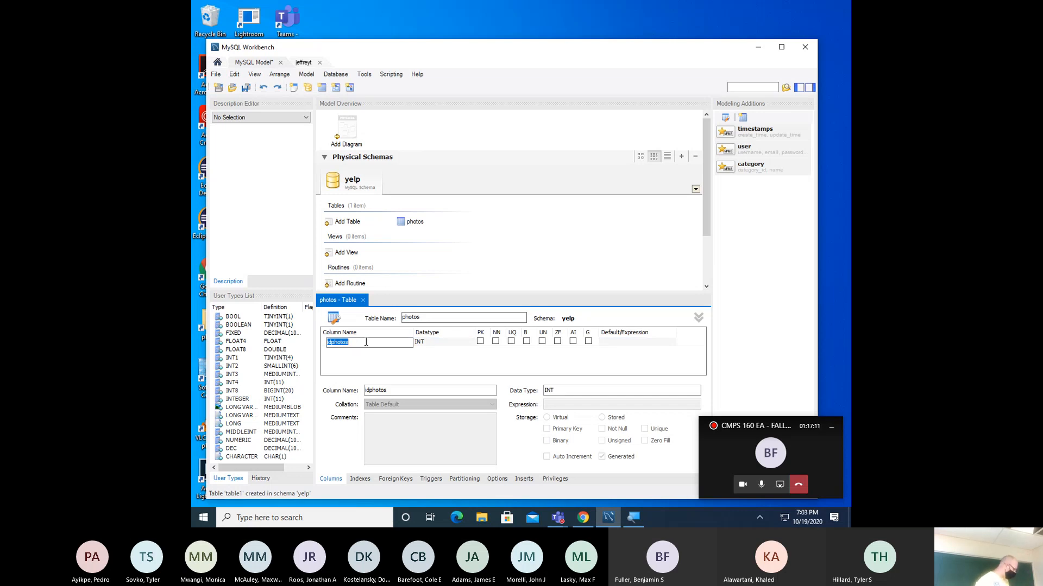
text(ph)
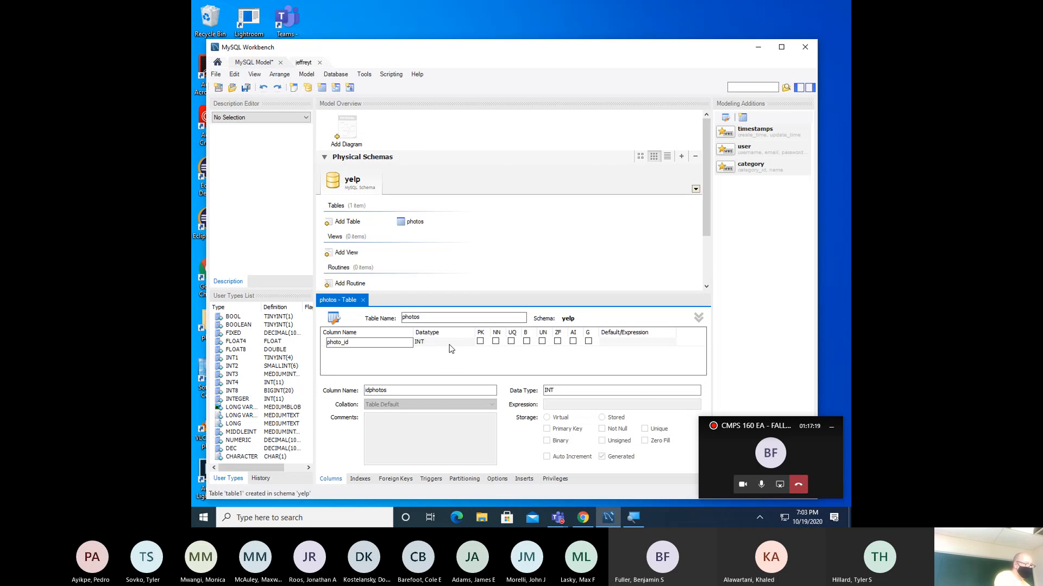
click(480, 343)
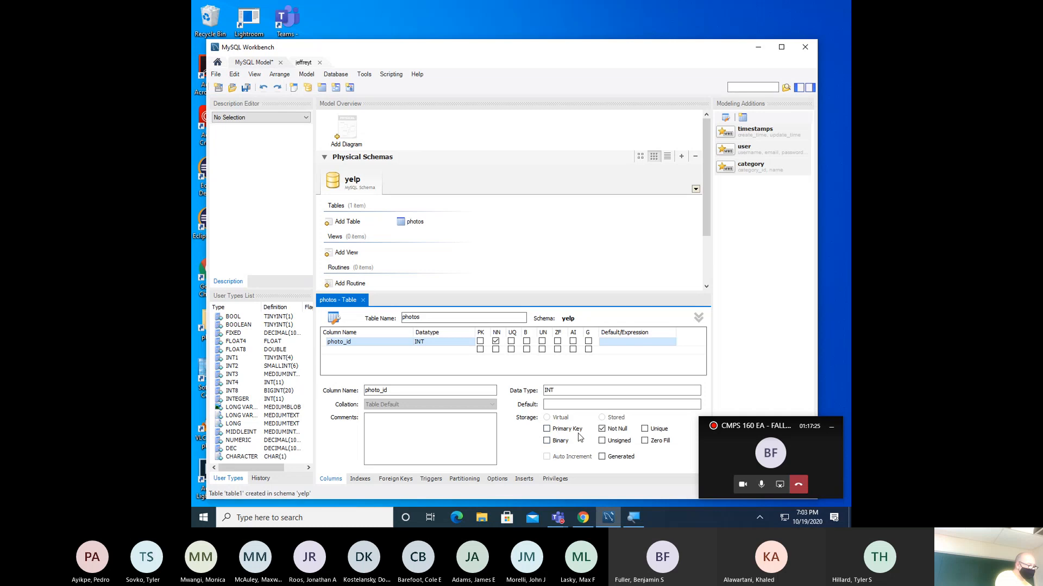
click(547, 430)
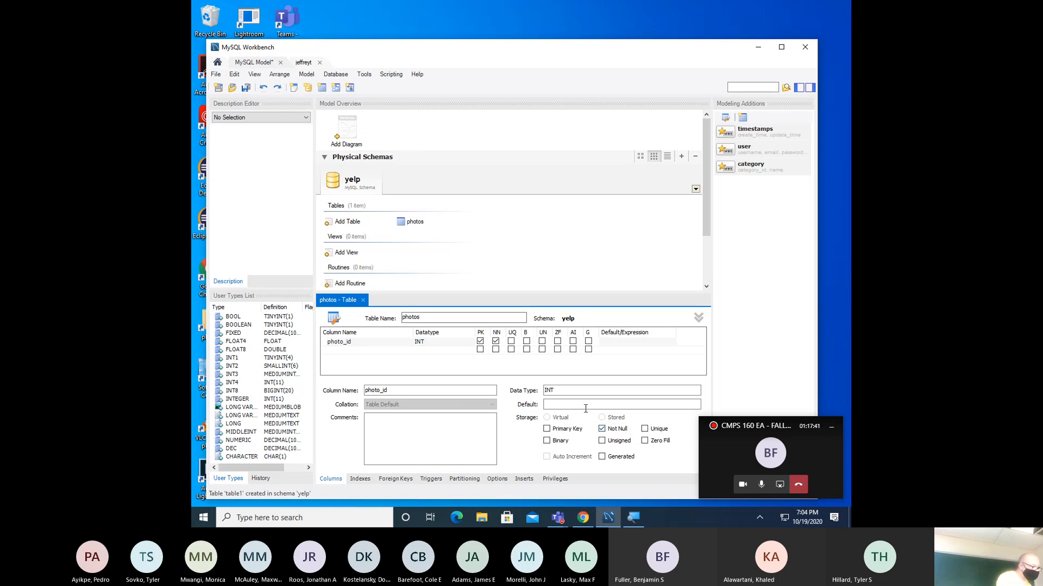
click(462, 432)
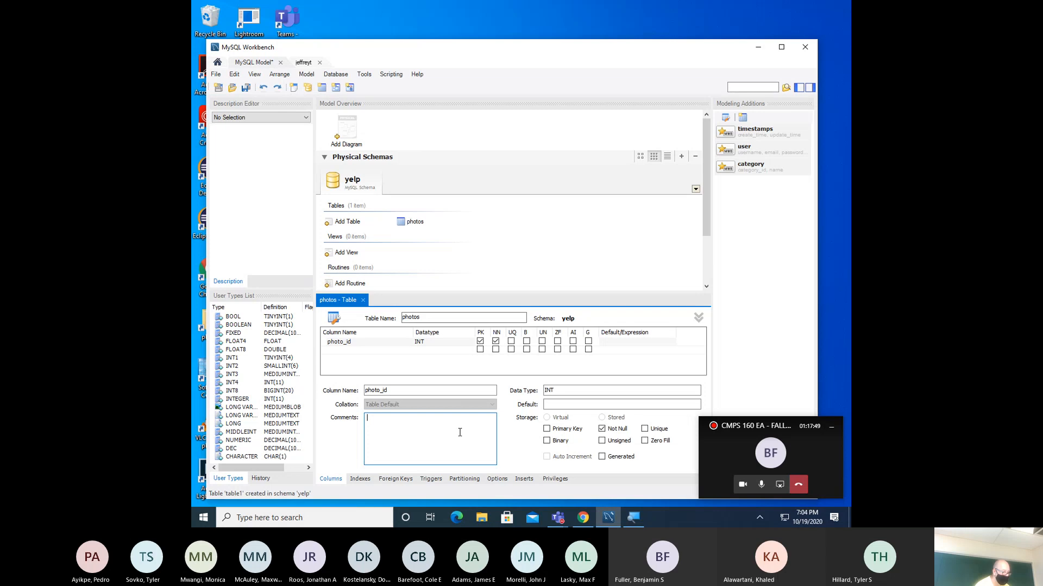
text(T)
text(rimary Key for the table)
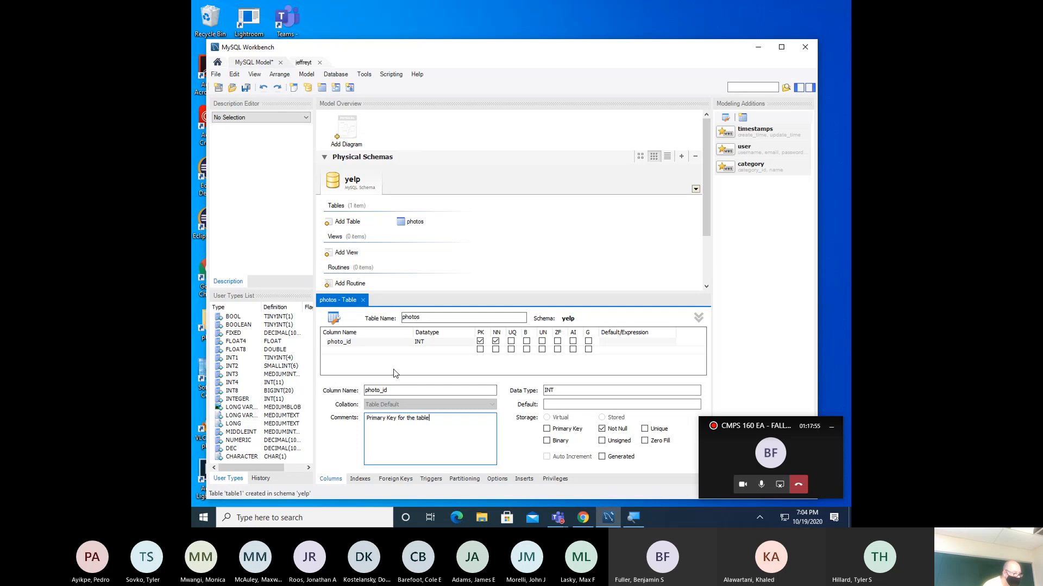
click(382, 359)
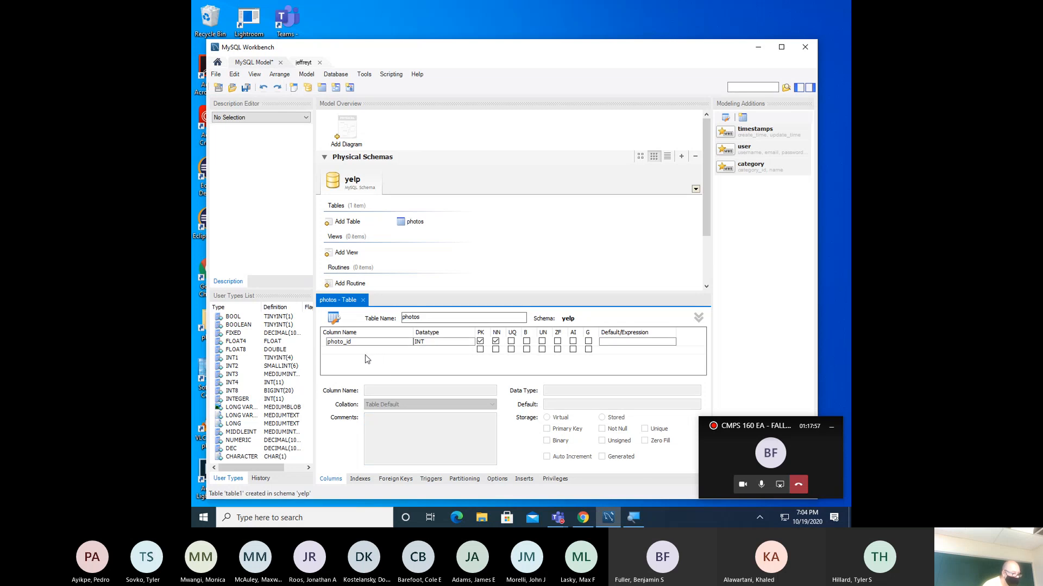
- Add a second photos column named business_id and enter INT as its datatype
click(361, 352)
click(358, 351)
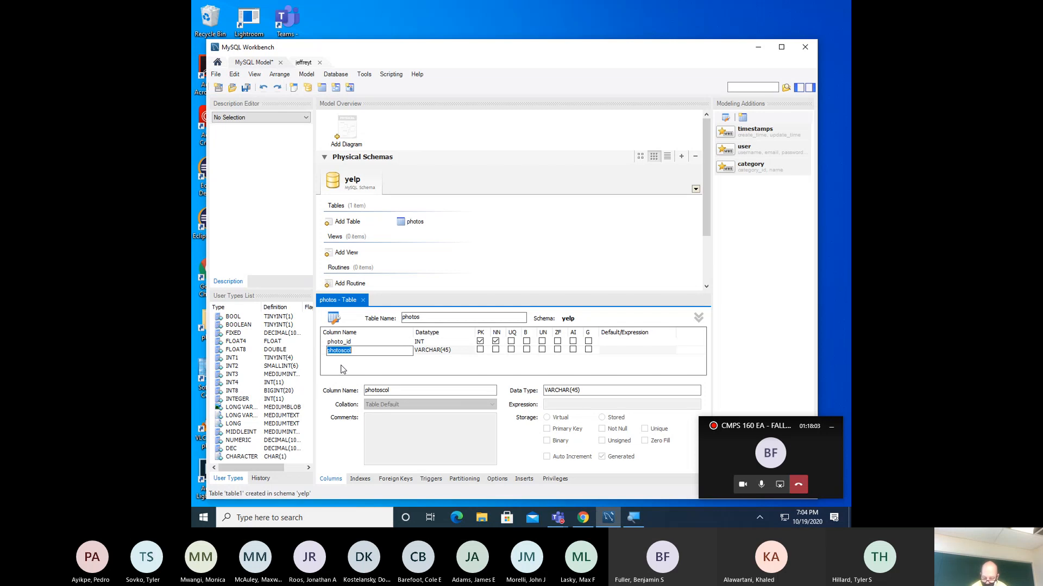
text(bui)
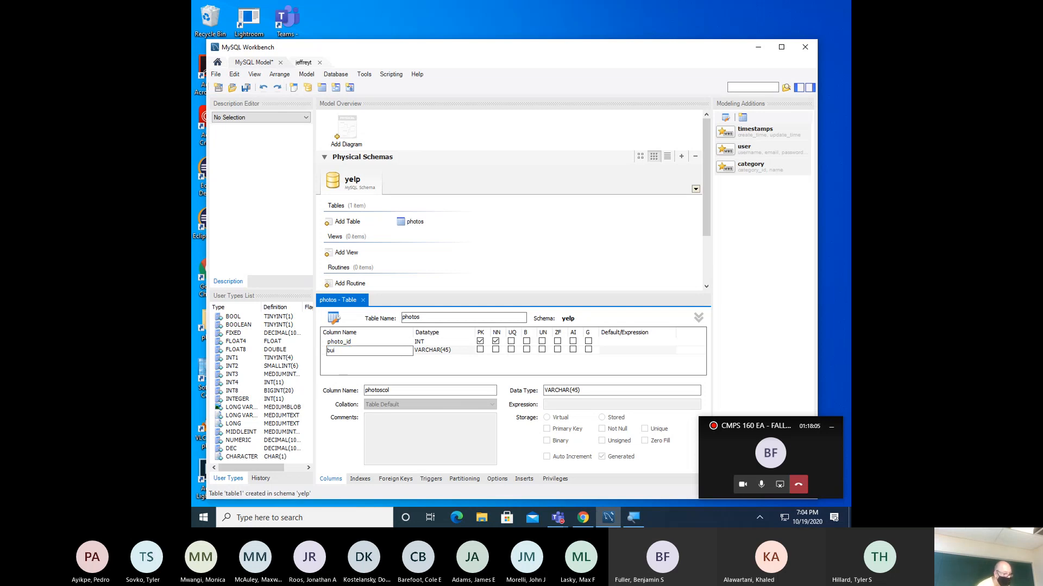
key(BackSpace)
key(BackSpace)
key(BackSpace)
key(BackSpace)
key(BackSpace)
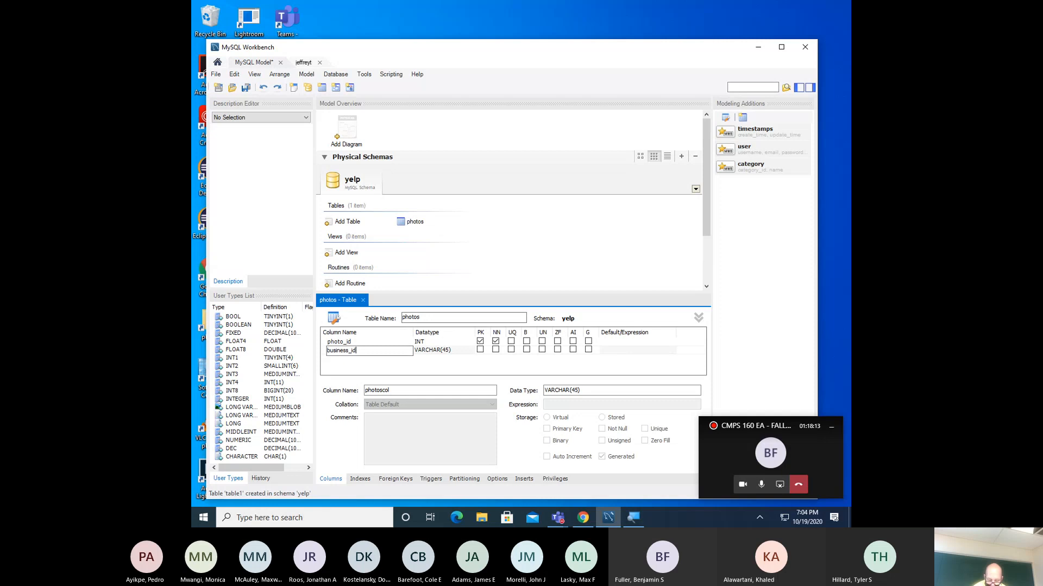
key(Tab)
text(IN)
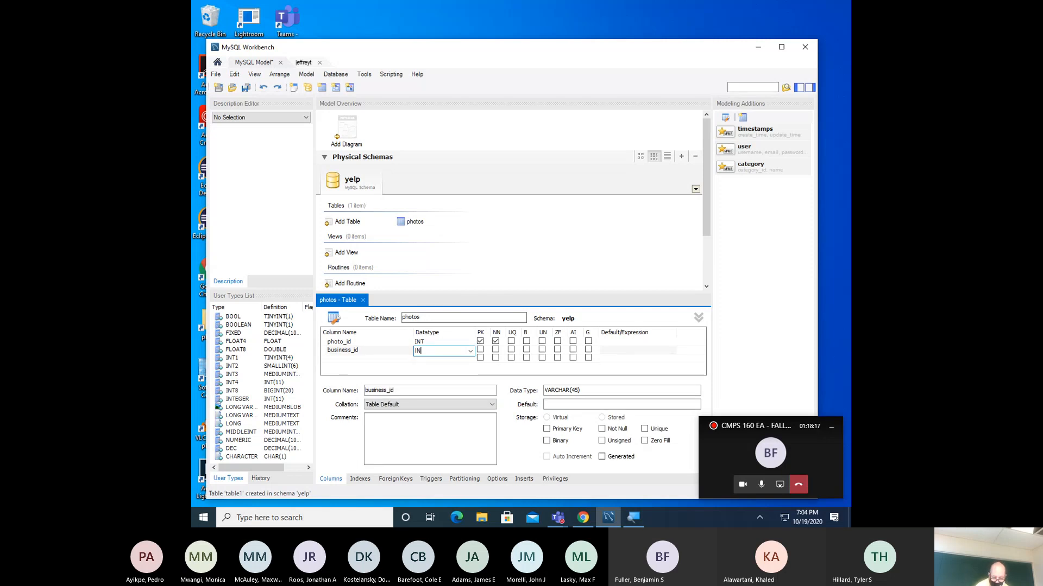
text(T)
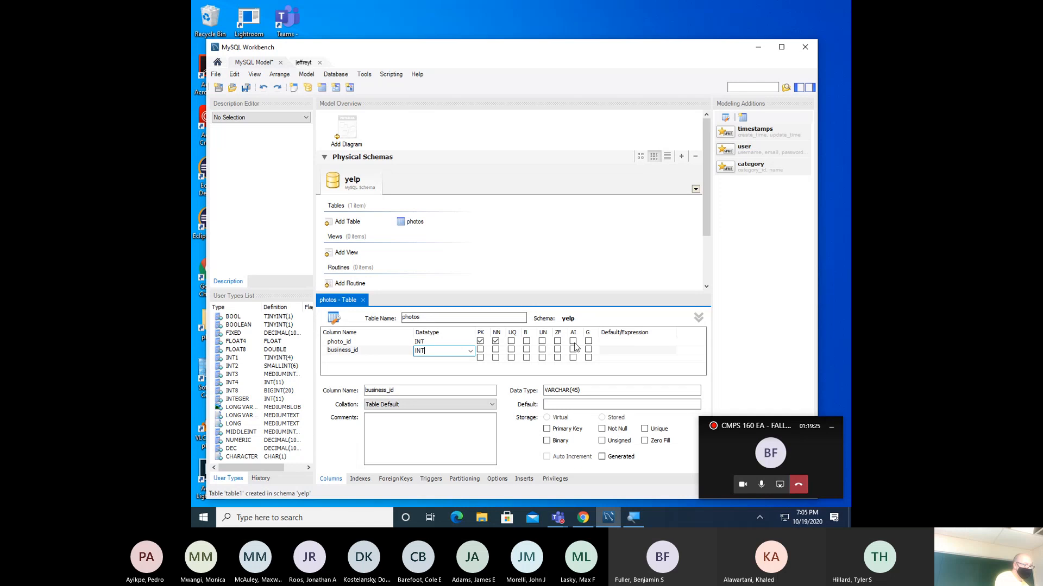
- Confirm business_id as INT and add a caption column of type VARCHAR(50)
click(573, 341)
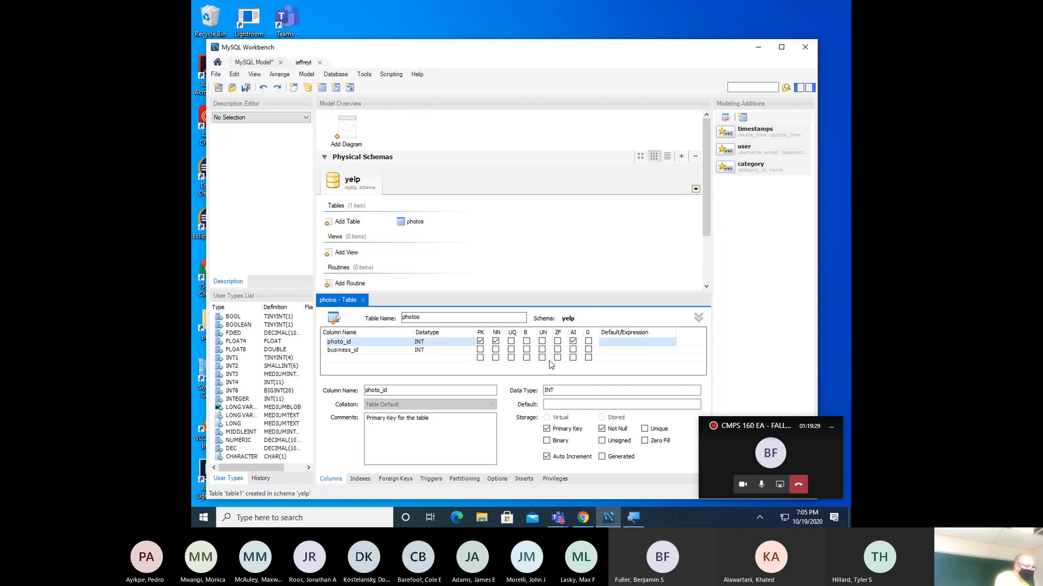
click(369, 359)
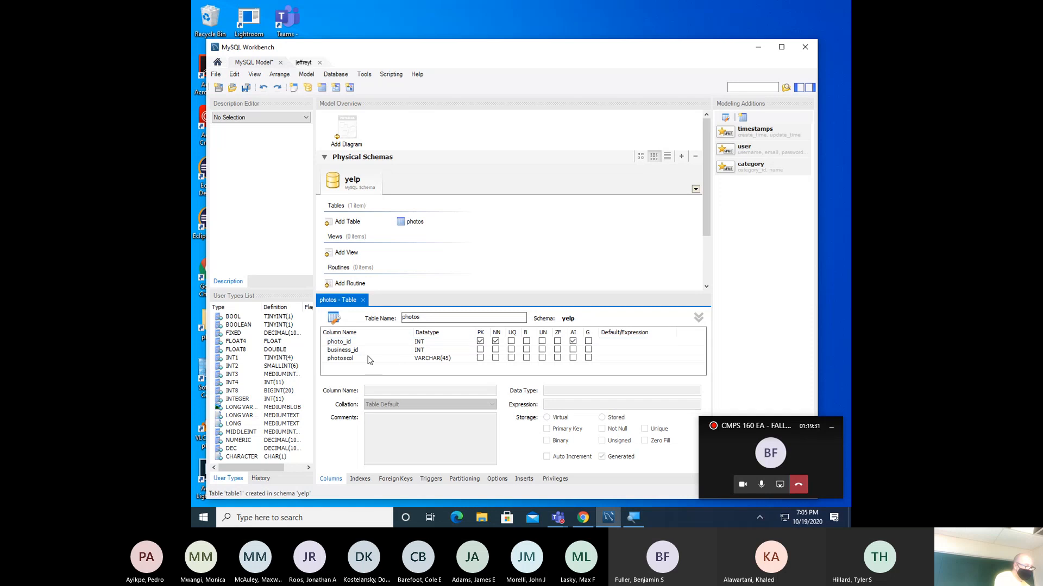
click(370, 358)
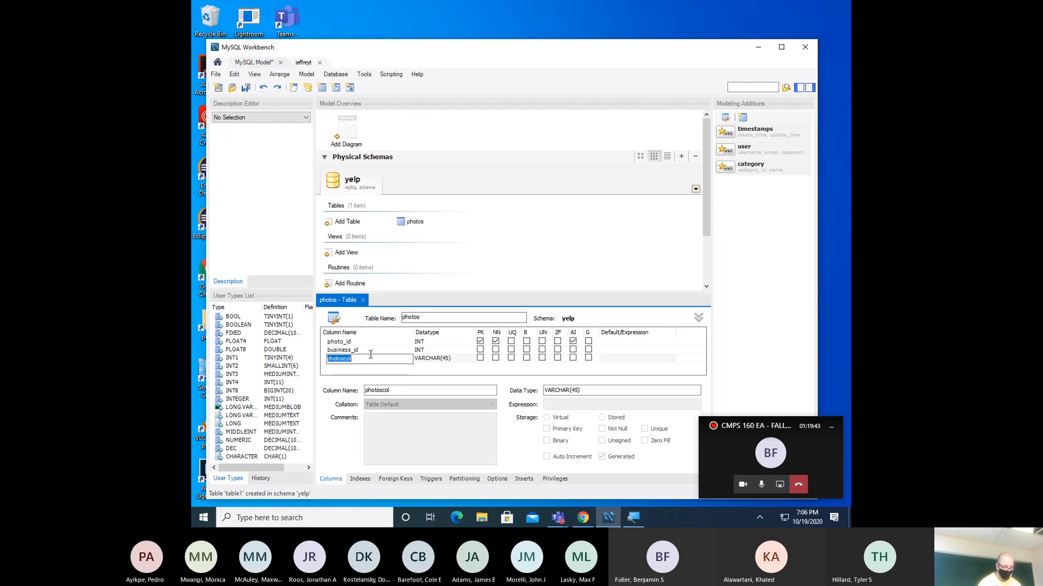
text(caption)
key(Tab)
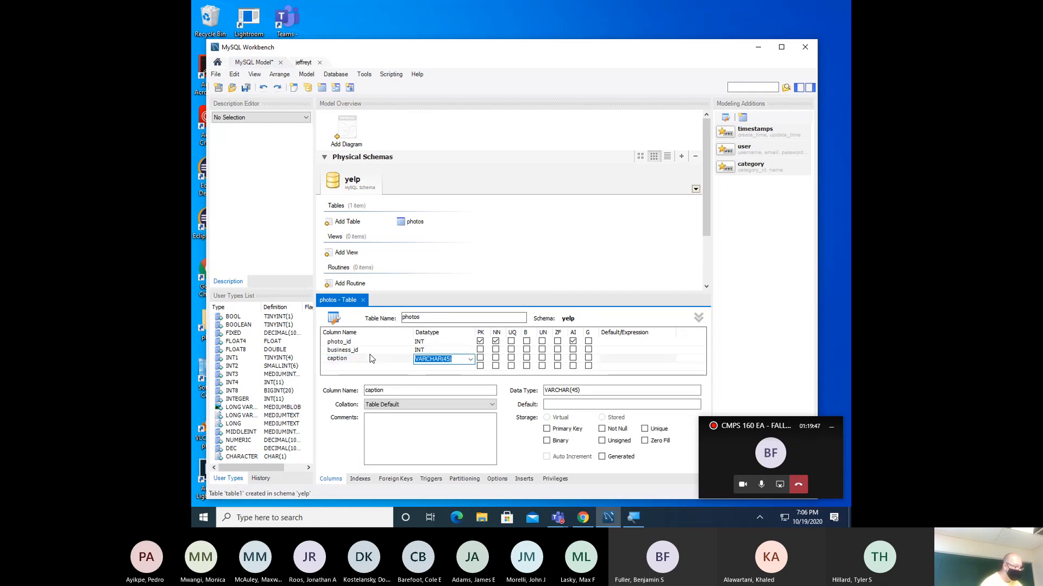
key(Right)
key(Left)
key(Left)
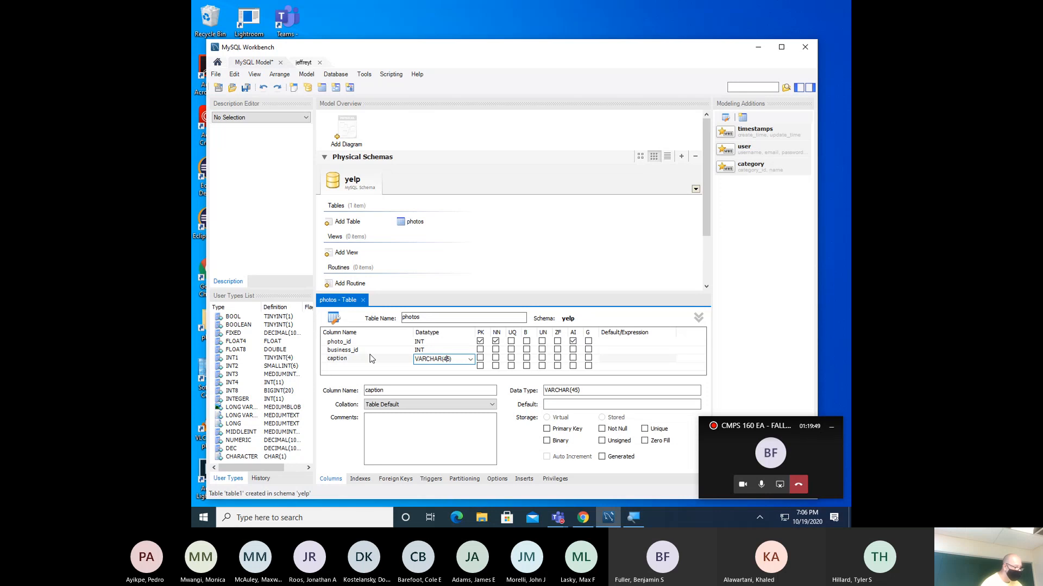
text(5)
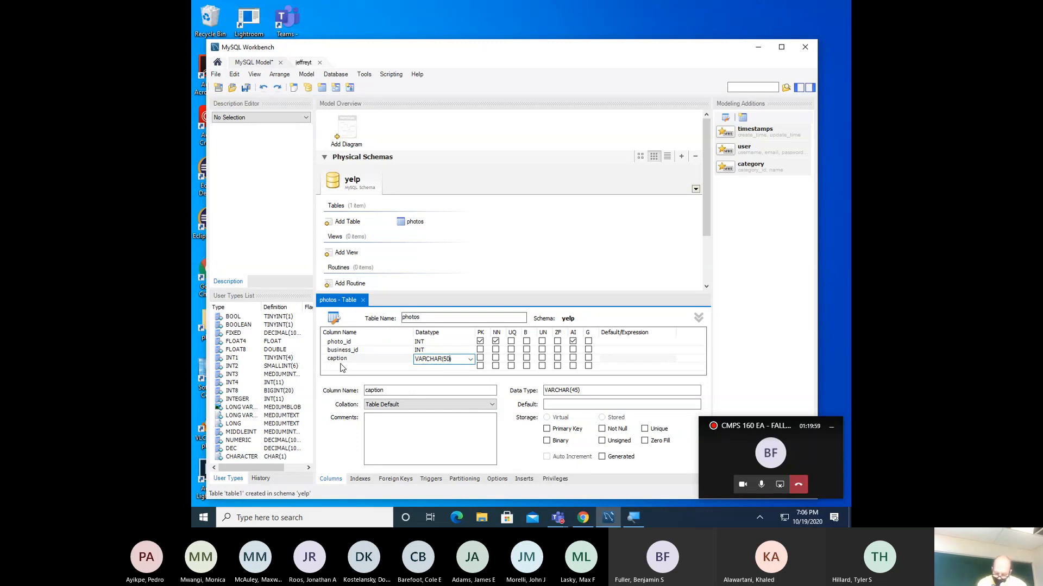
click(342, 367)
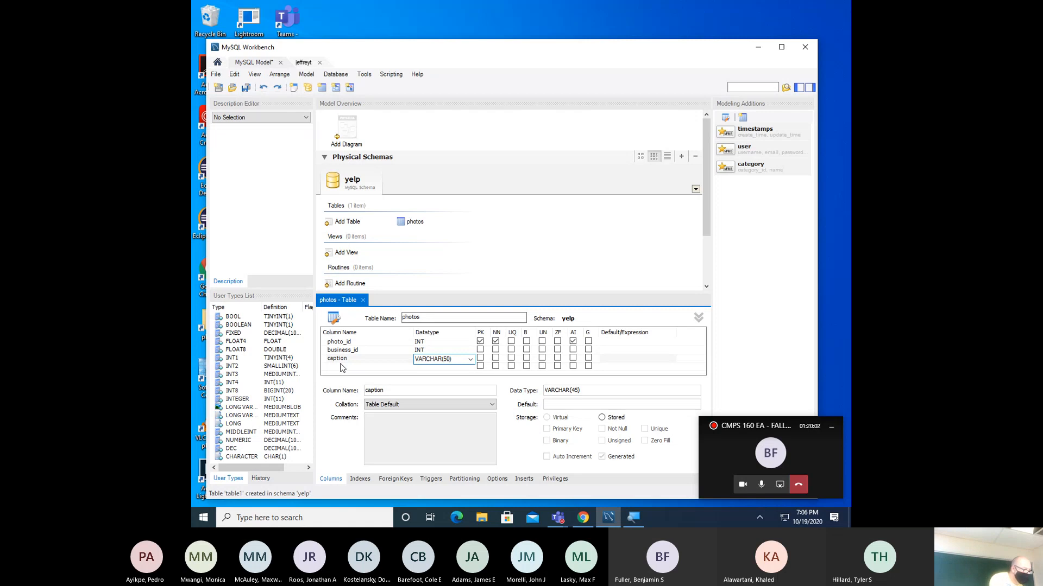
- Add a label column of type VARCHAR(15) to the photos table
click(342, 367)
right_click(342, 367)
click(341, 368)
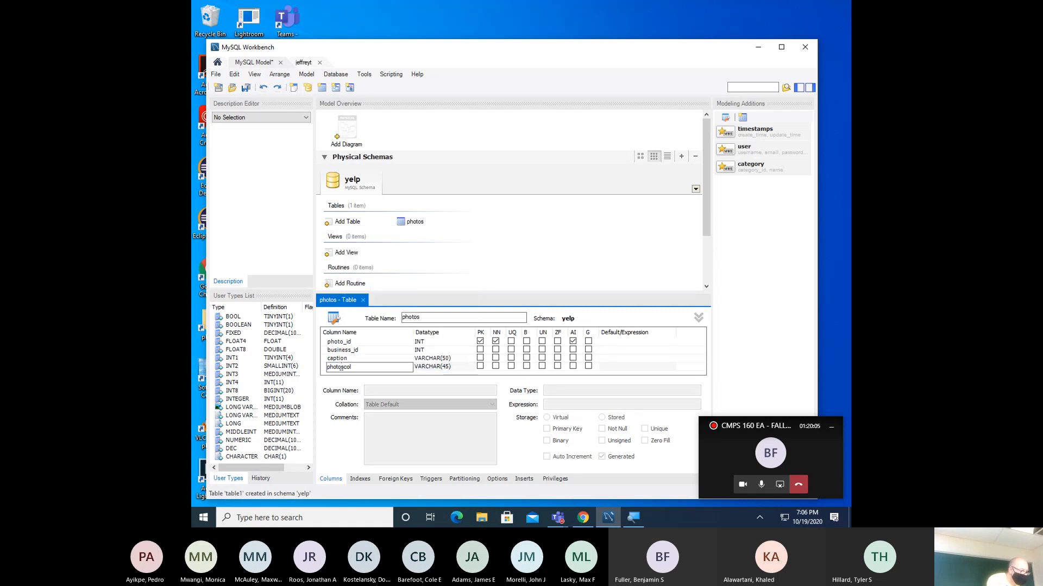
double_click(341, 367)
key(BackSpace)
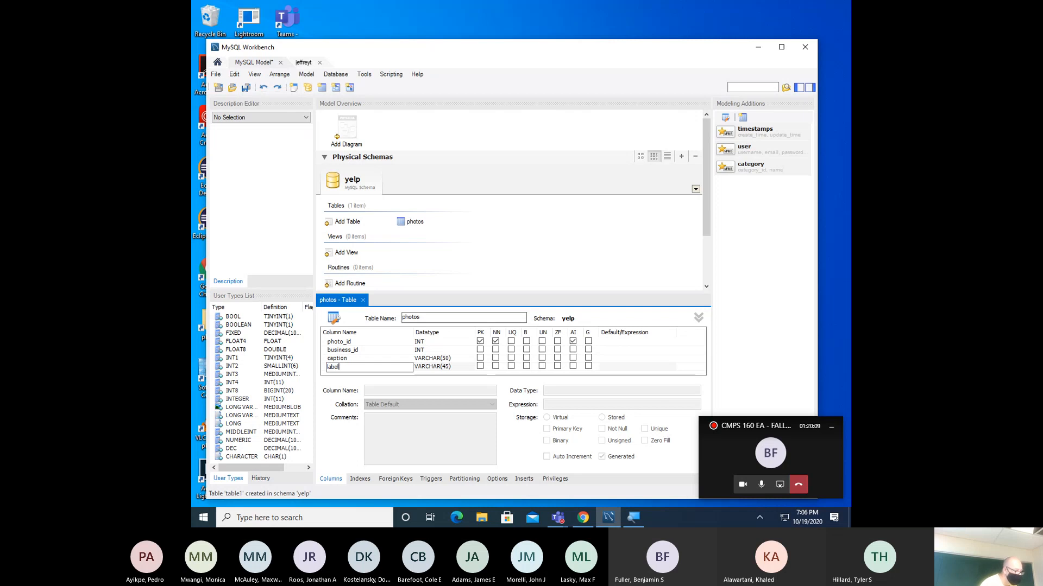
key(Tab)
text(v)
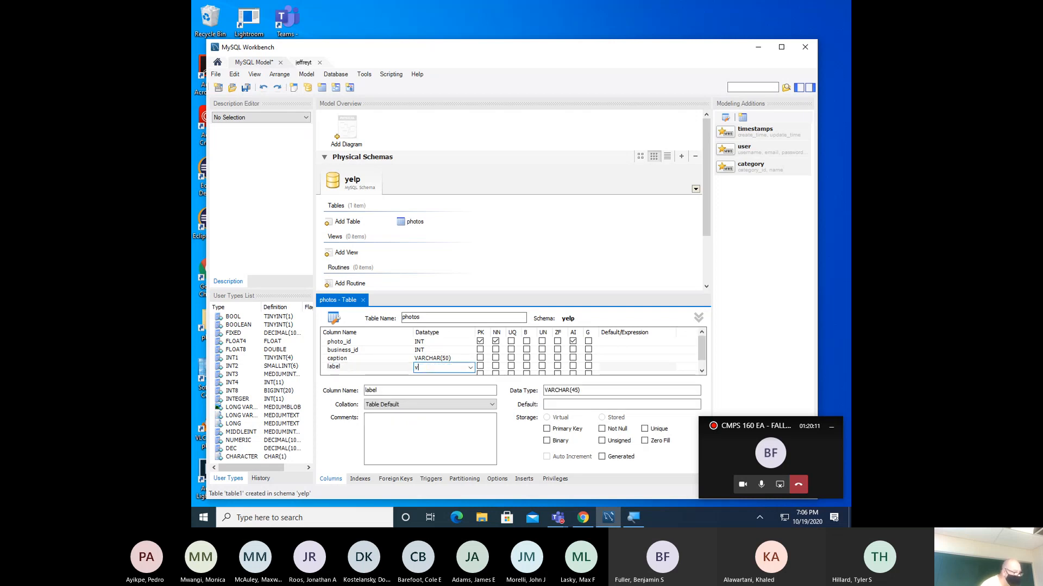
text(arch)
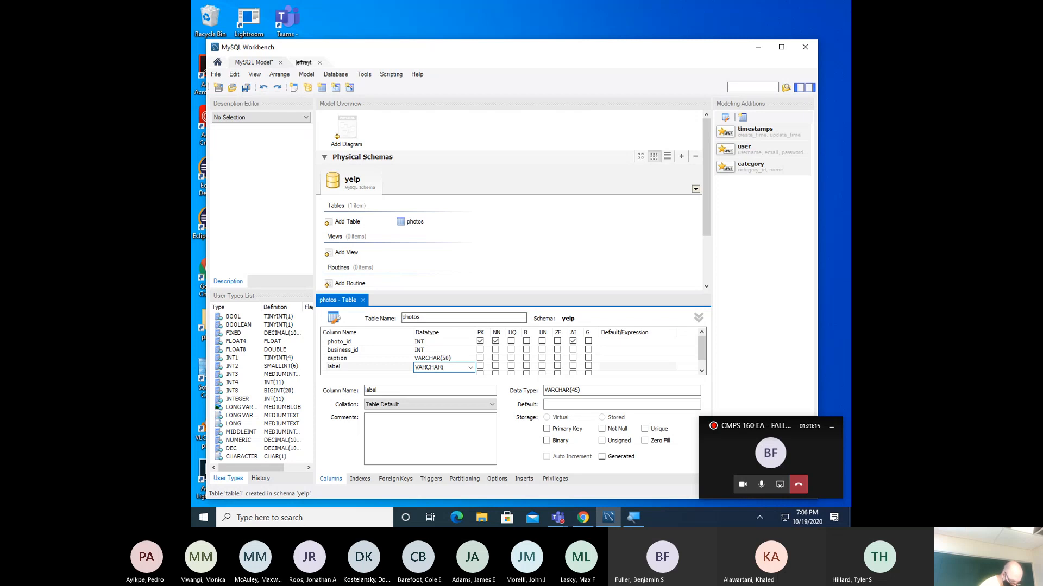
text(ar(15))
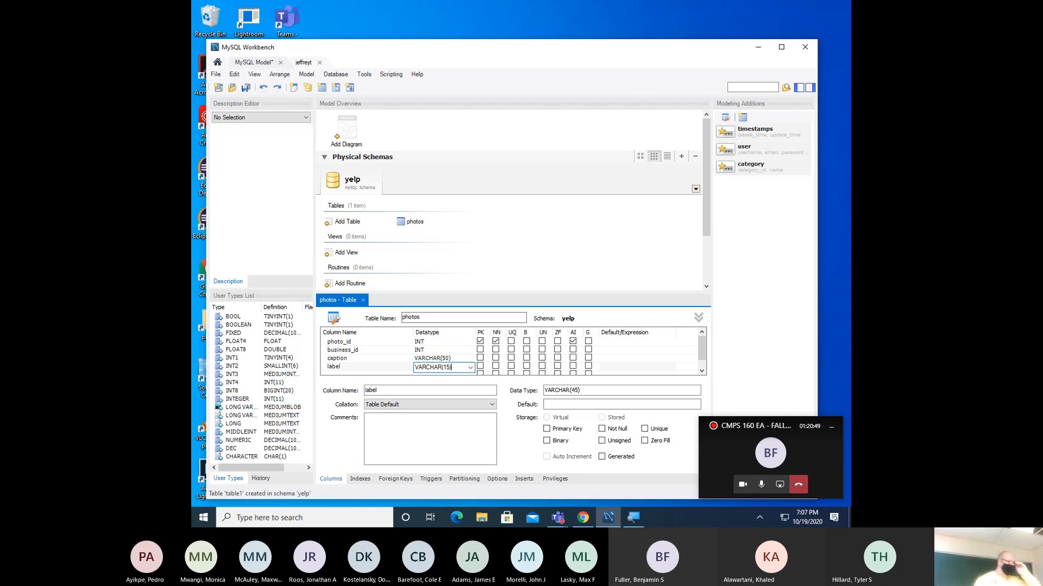
click(354, 305)
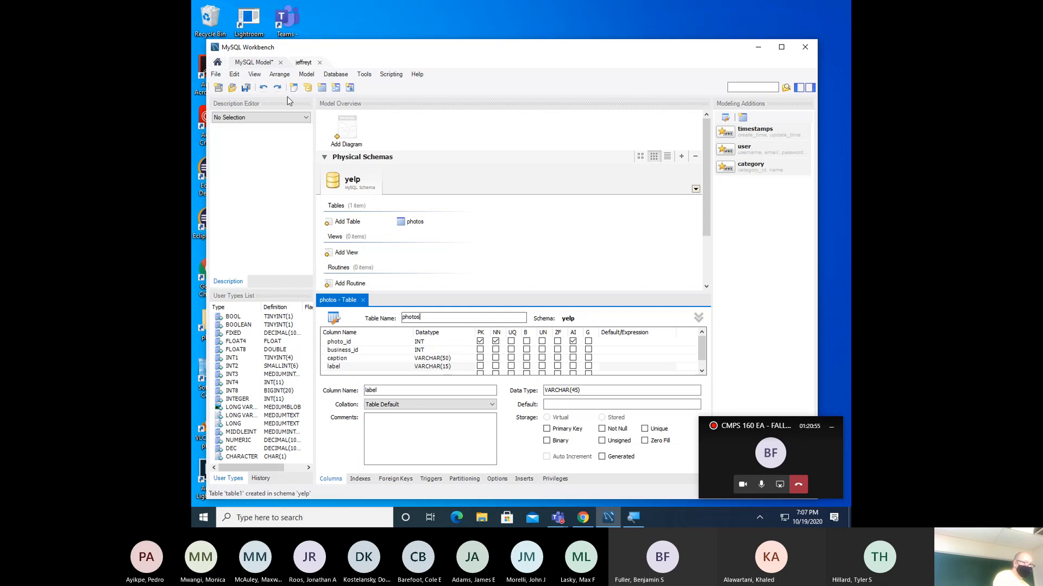
- Save the model in the Documents folder as dbschema_team1.mwb
click(246, 88)
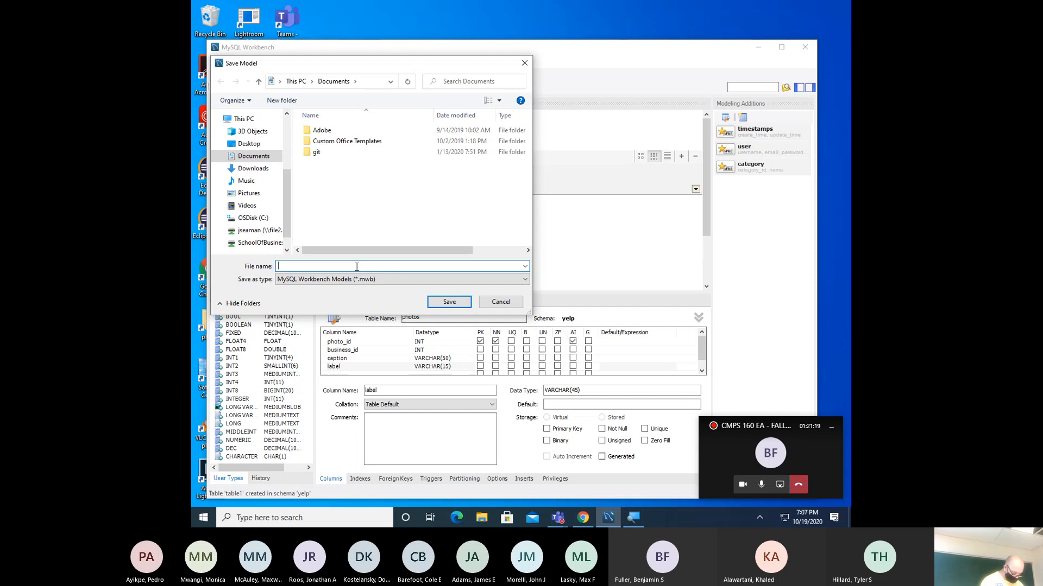
text(dbsc)
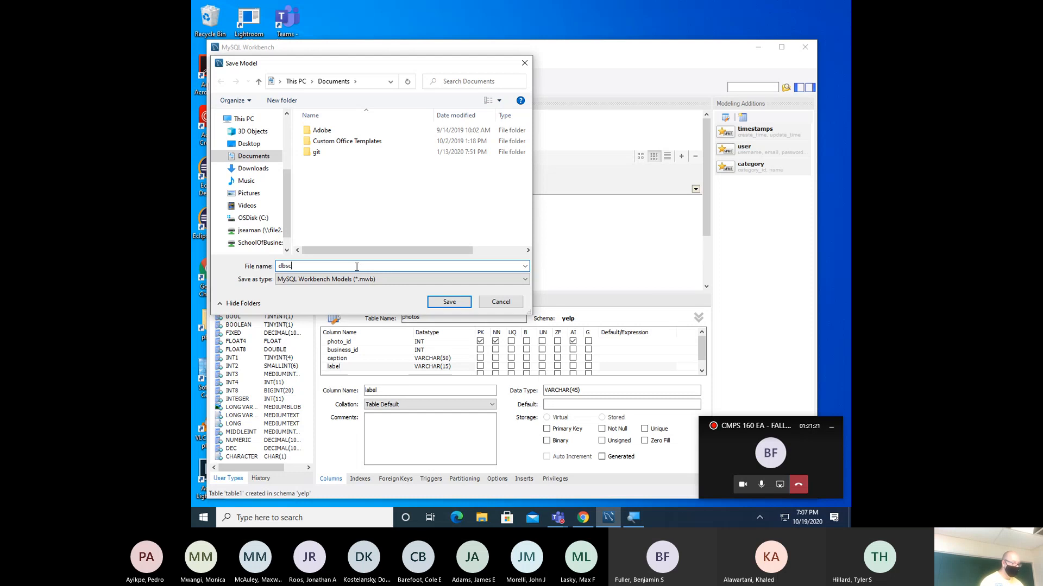
text(hema_team1)
key(Return)
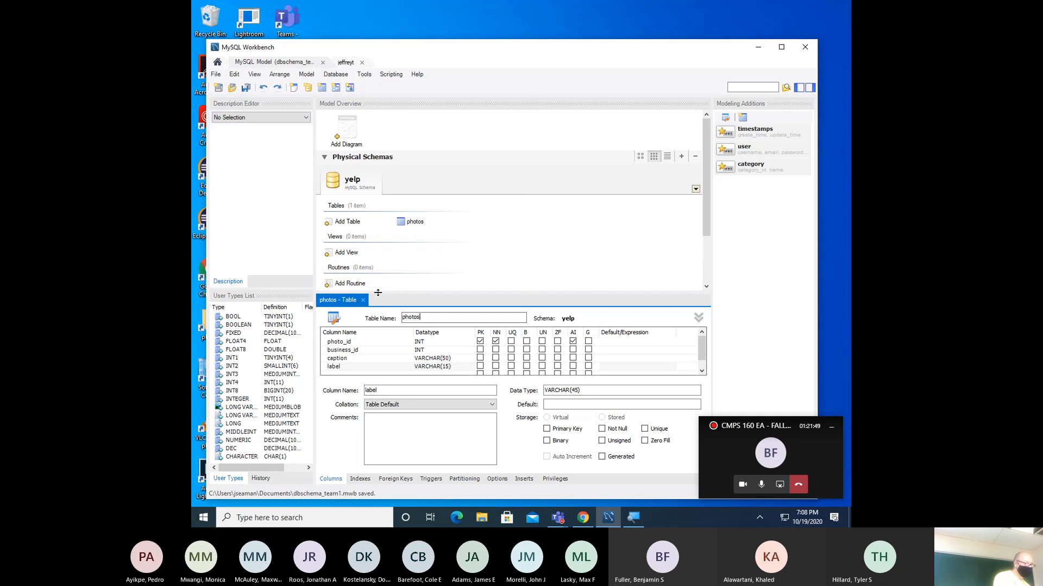
click(363, 300)
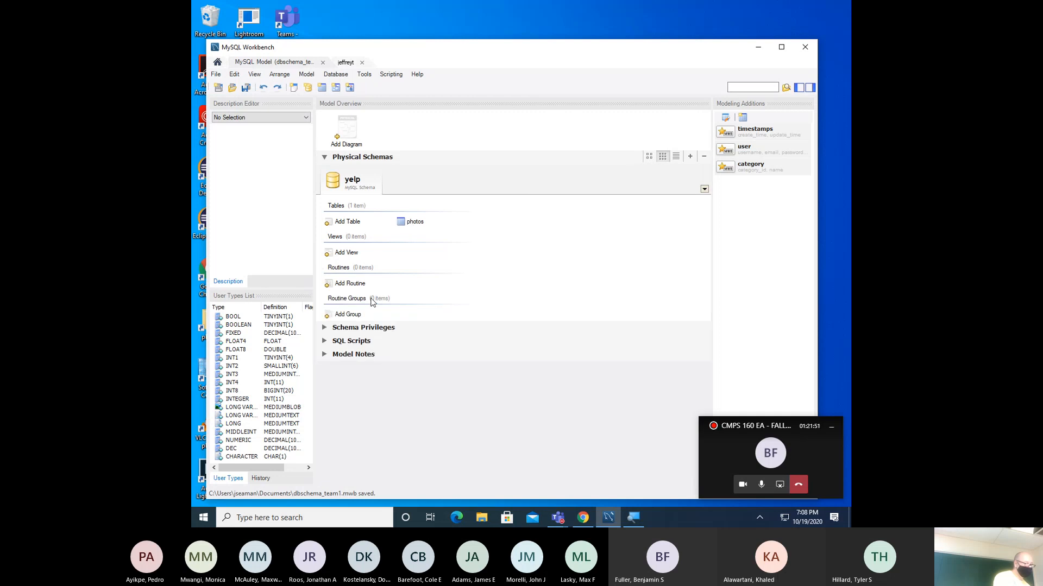
click(415, 223)
right_click(415, 224)
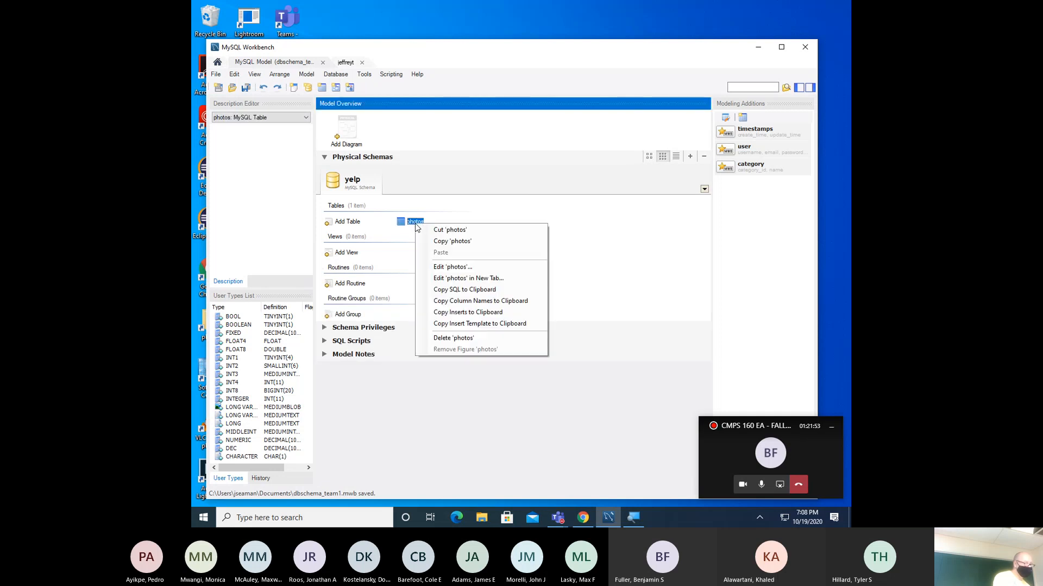
click(440, 266)
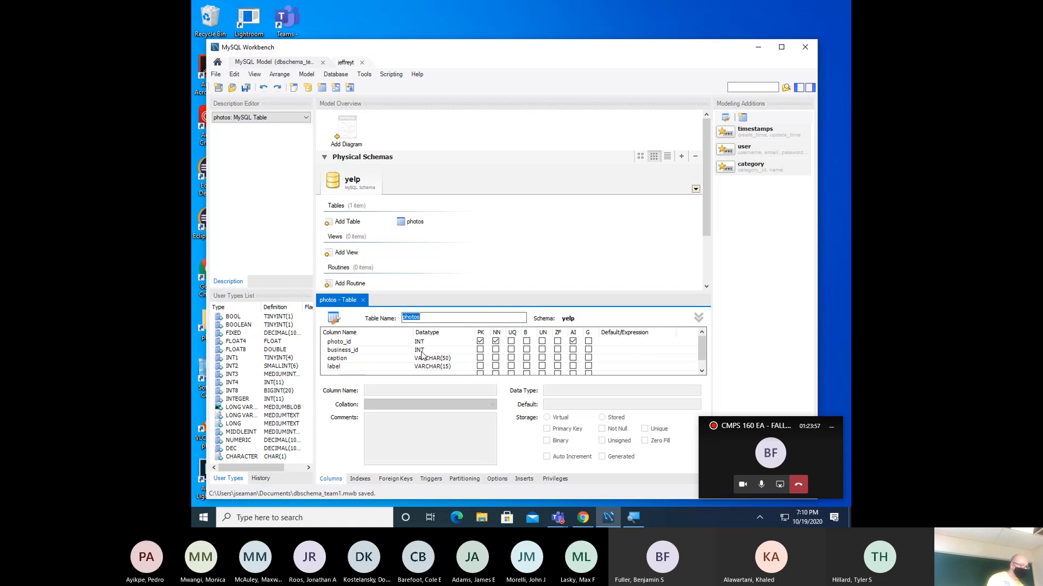
- Create a new table in the yelp schema and rename it from table1 to tips
click(350, 223)
double_click(350, 222)
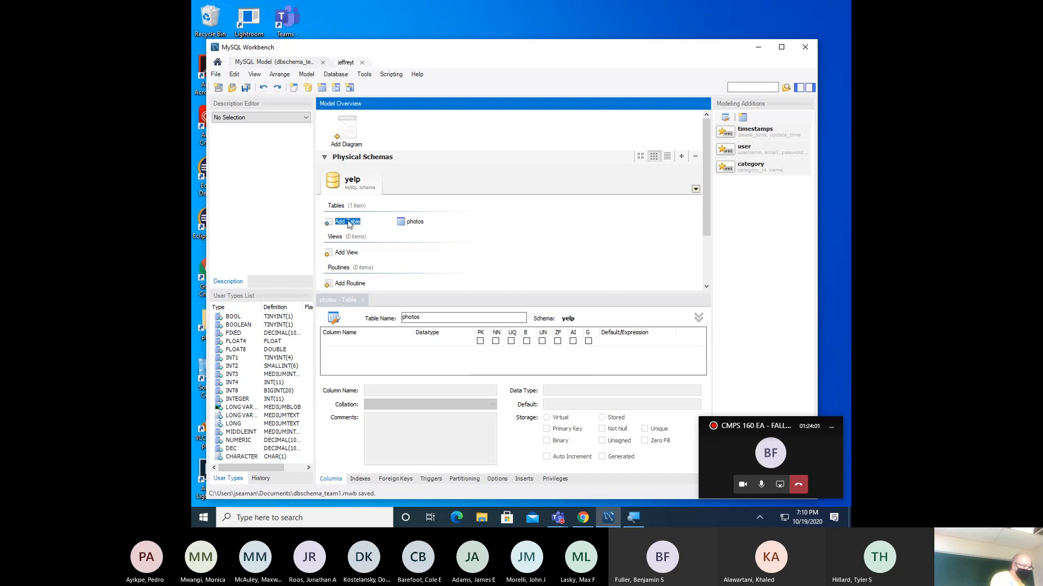
click(474, 224)
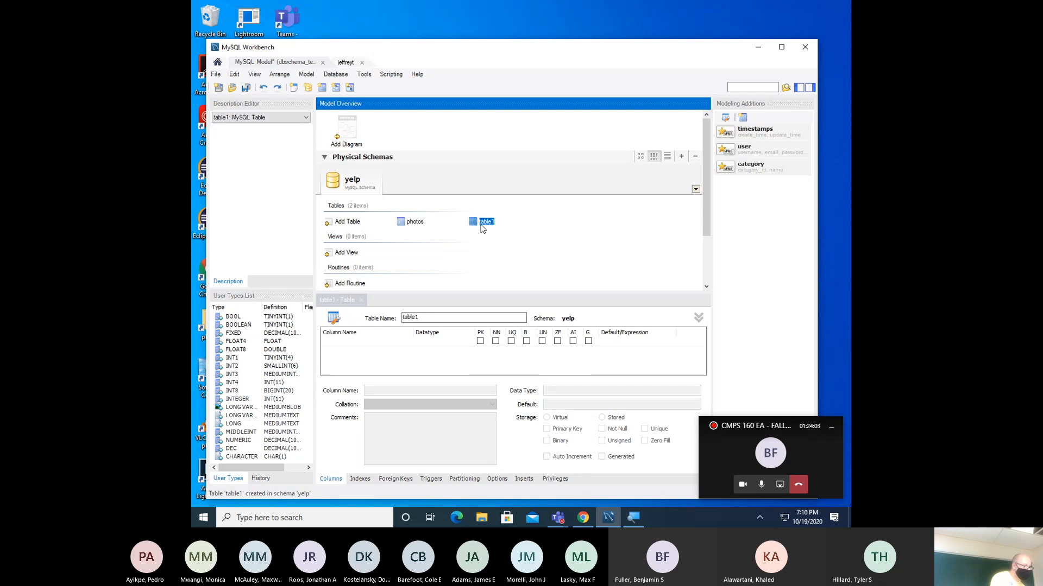
double_click(430, 319)
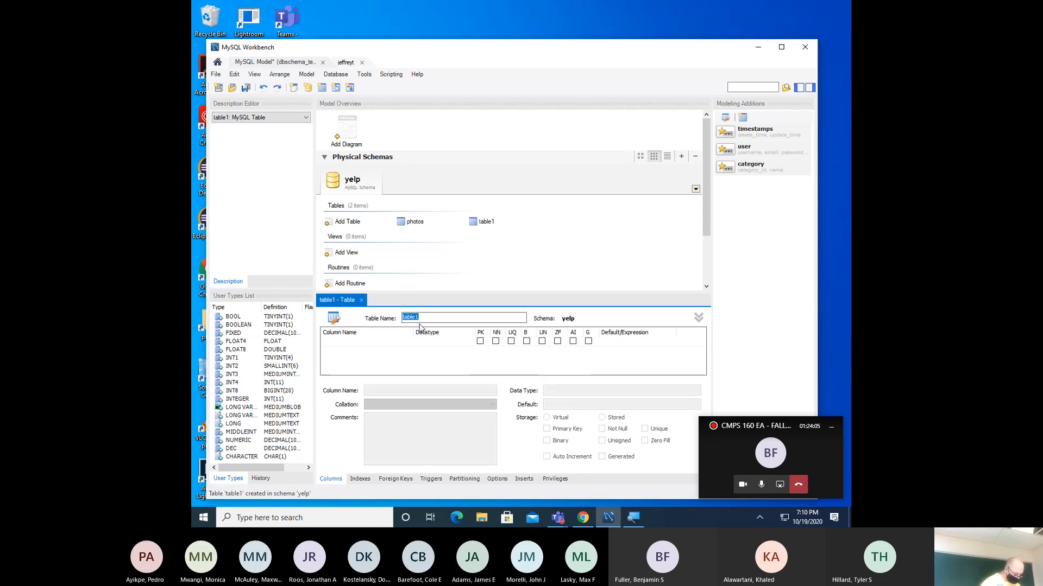
key(BackSpace)
text(tips)
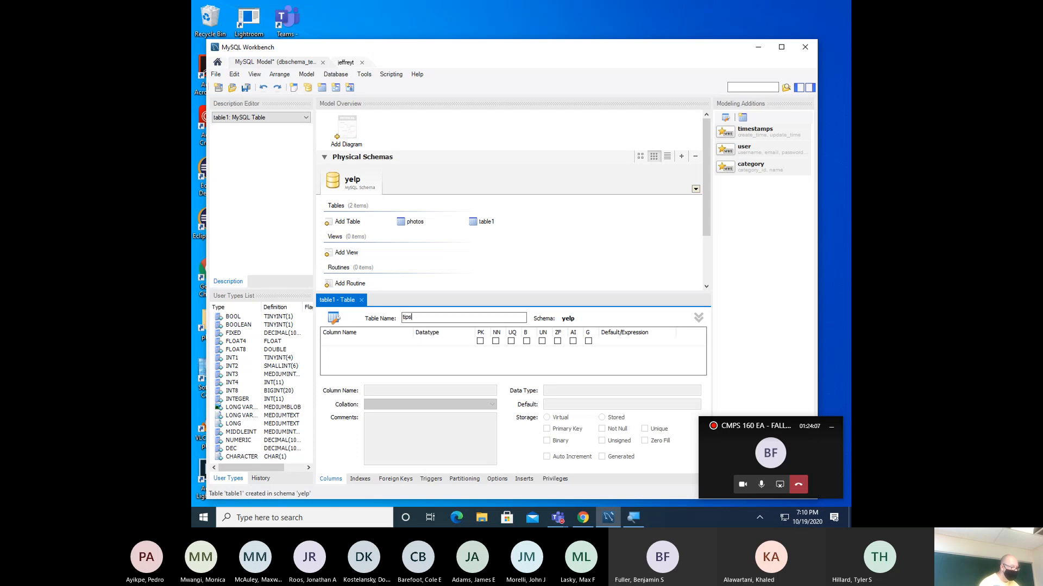
- Give tips a tips_id INT primary key column that is not null and auto-increments
click(373, 346)
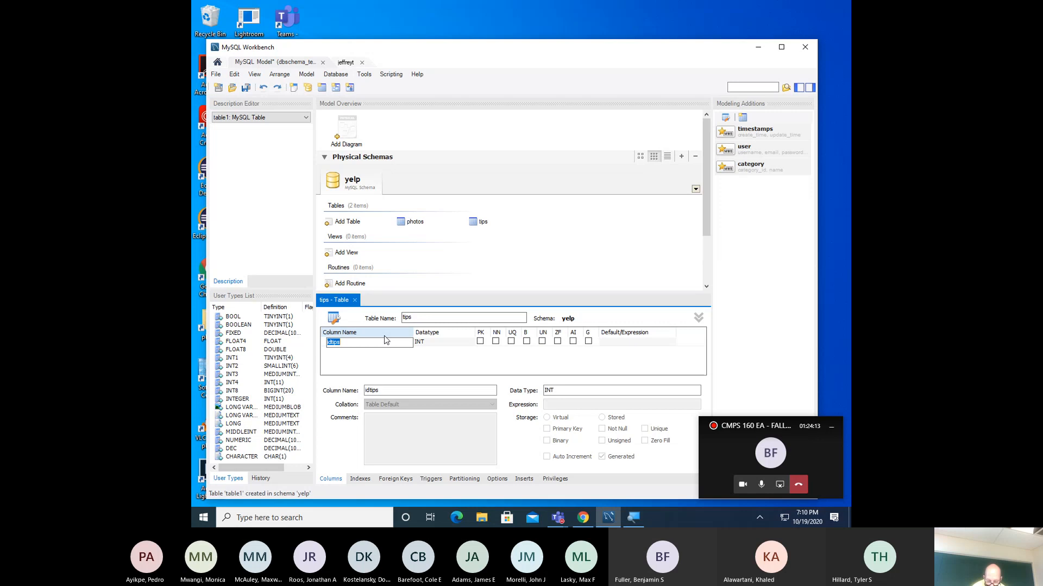
text(secret_menu)
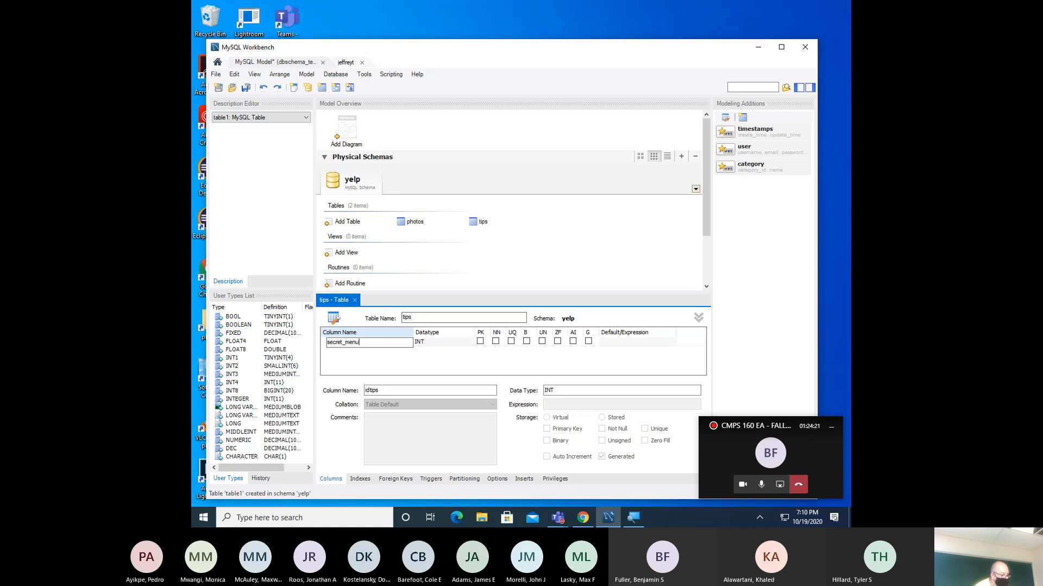
key(Tab)
text(VA)
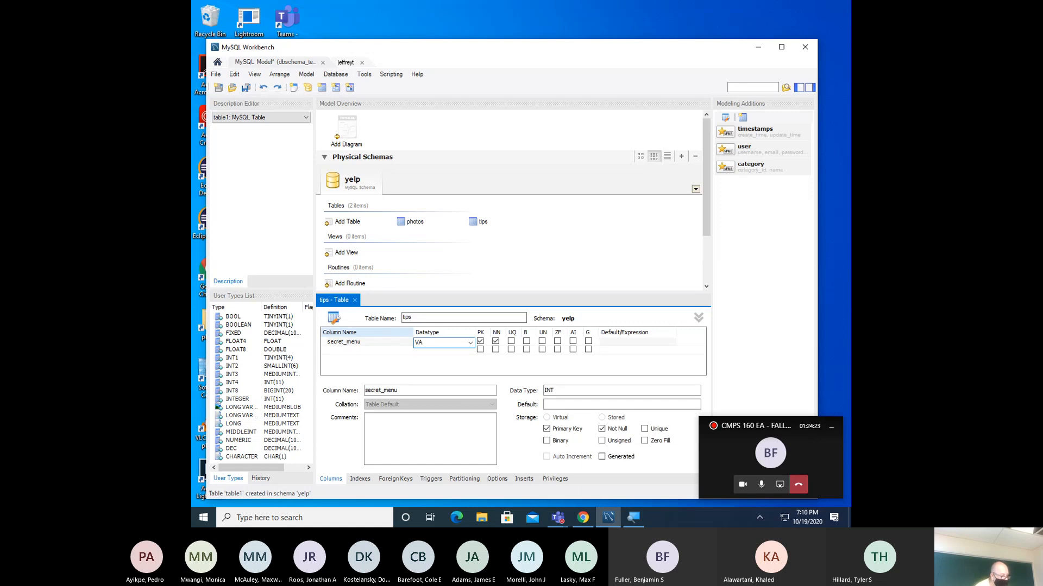
key(Return)
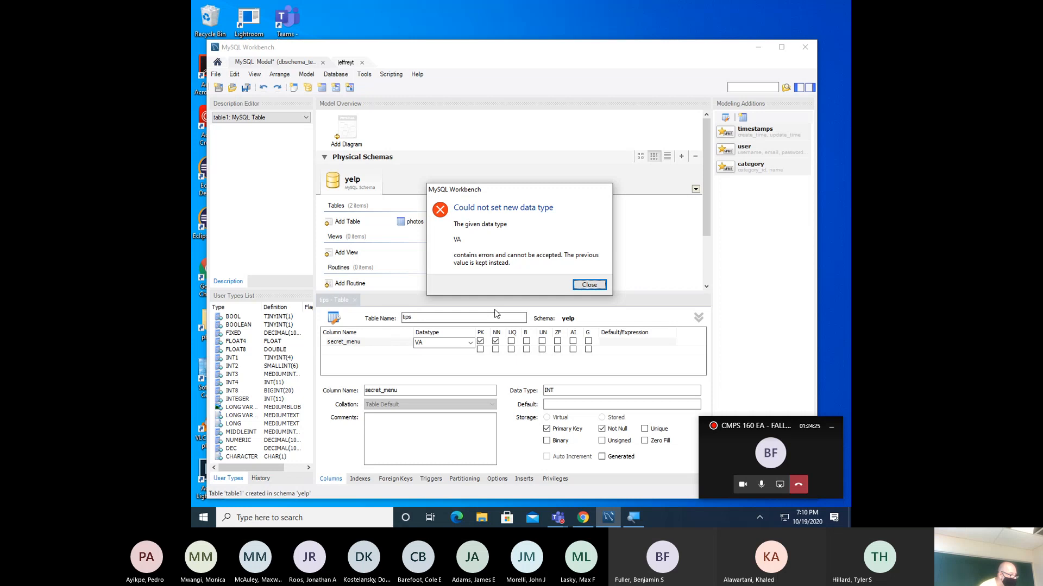
click(589, 285)
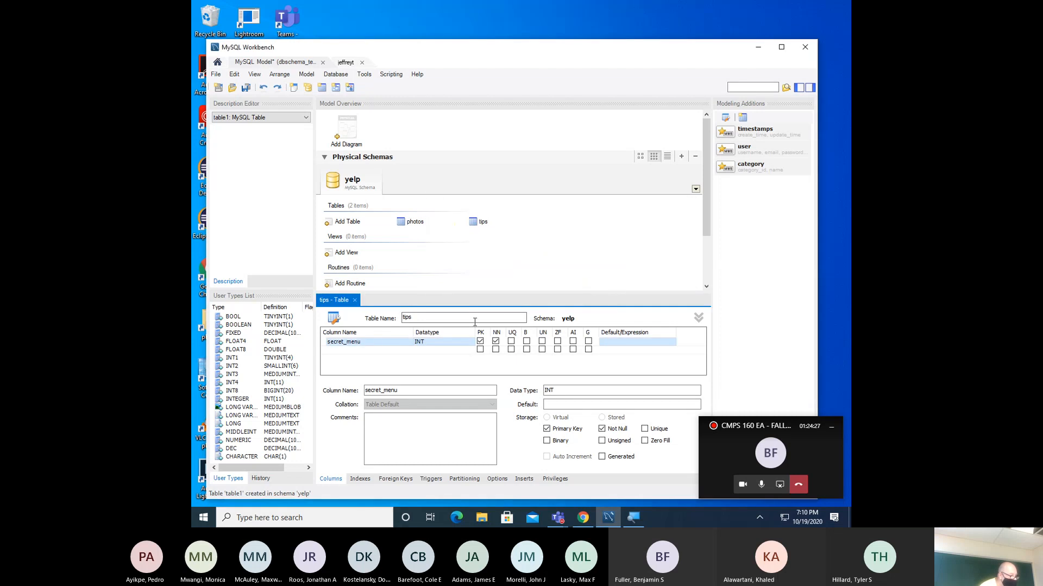
double_click(366, 343)
text(ti)
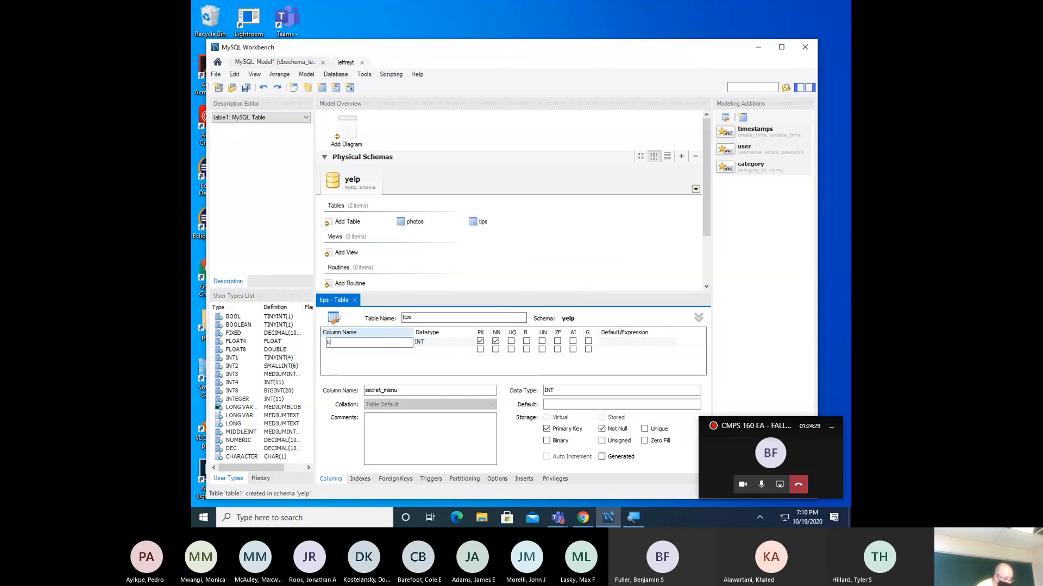
text(ps_id)
key(Tab)
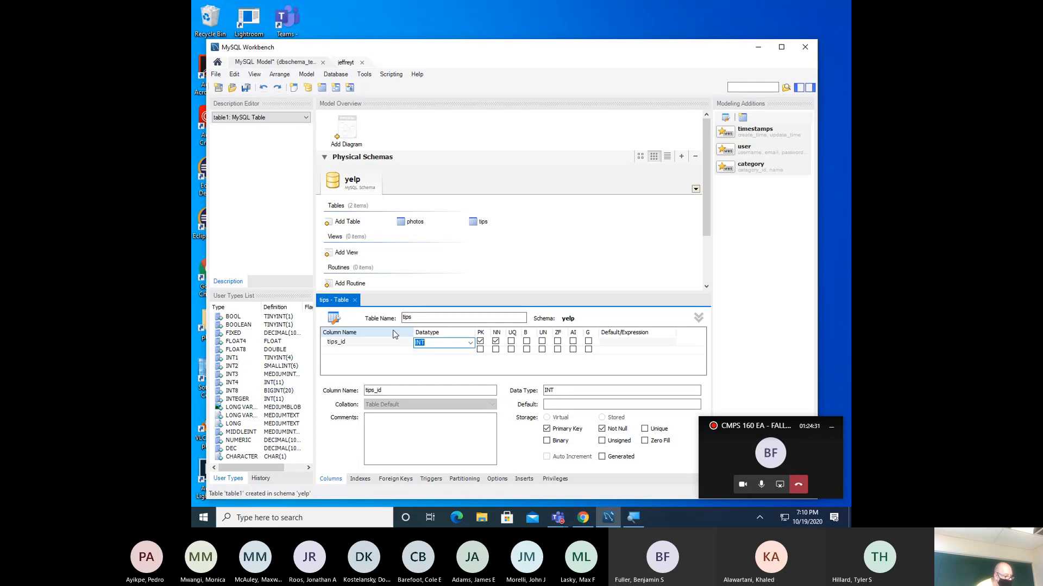
key(Tab)
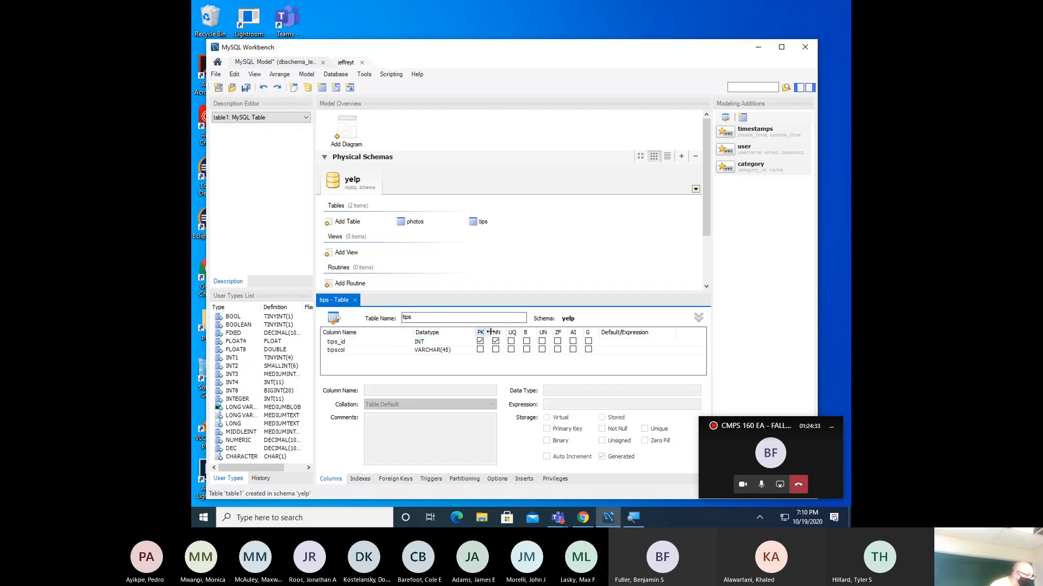
click(573, 342)
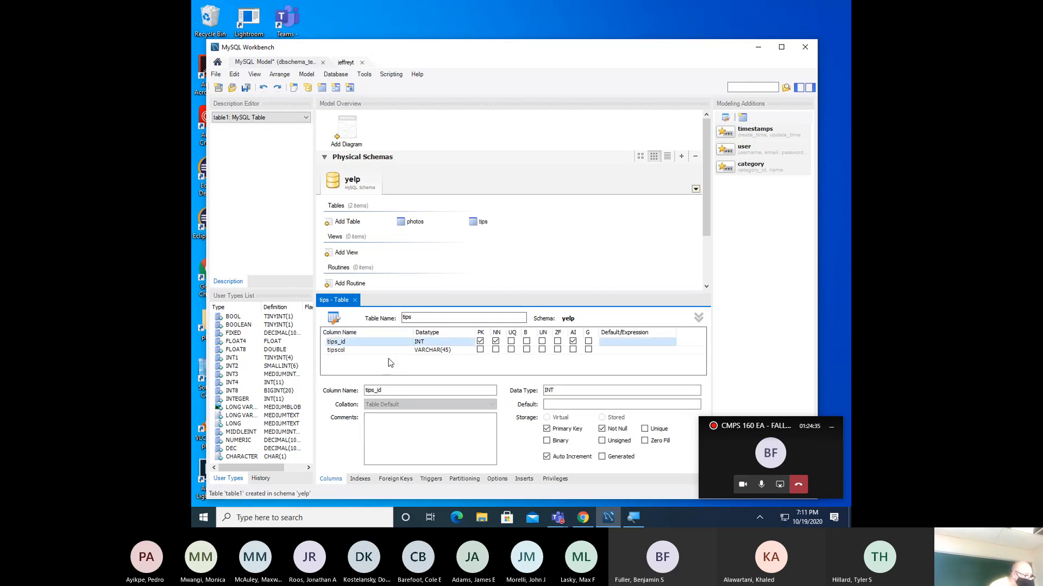
- Rename the second column to tips_text as VARCHAR(250) and add a third column
double_click(365, 351)
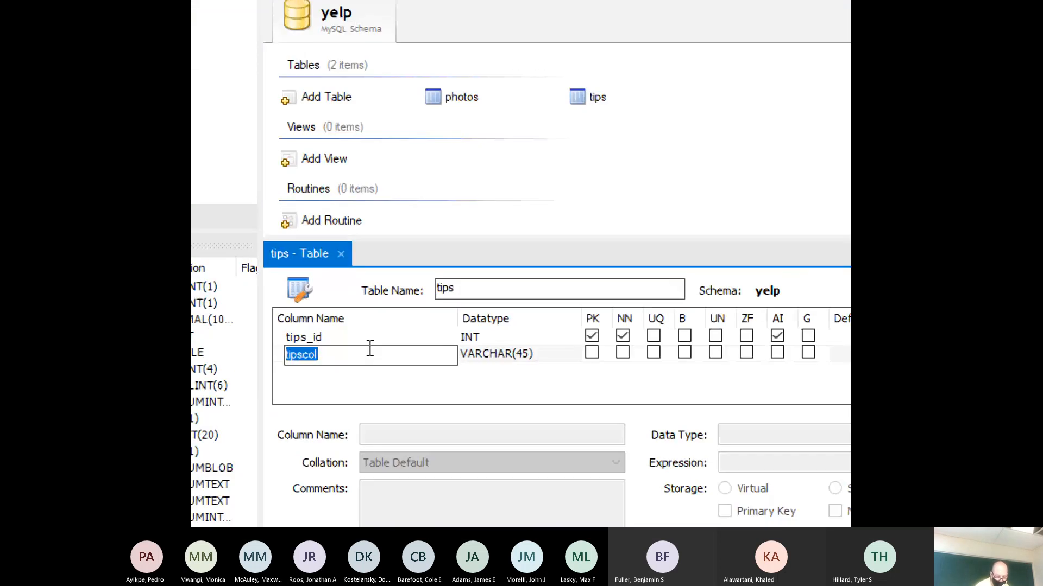
text(tt)
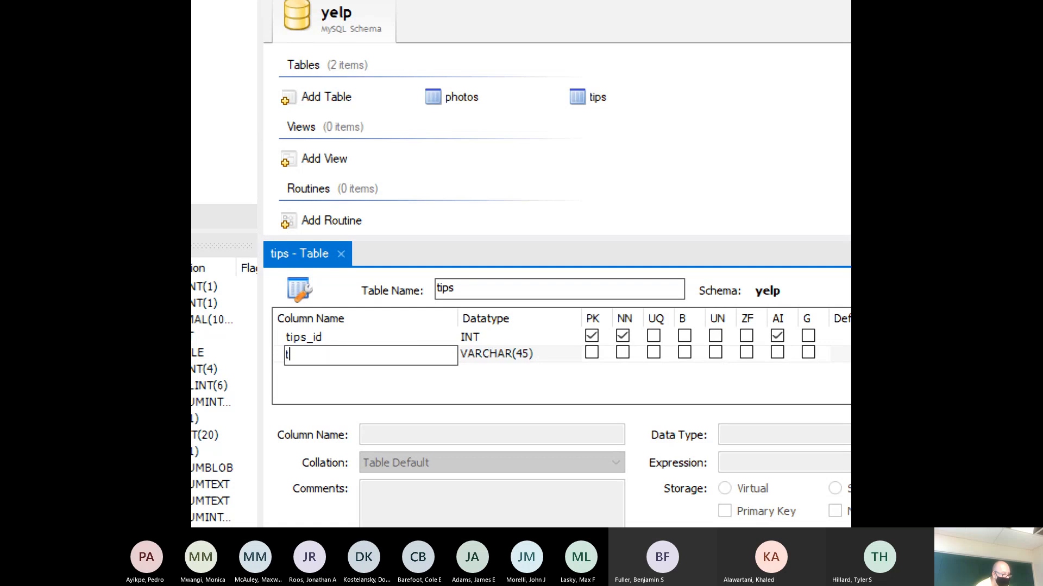
text(ips_text)
key(Tab)
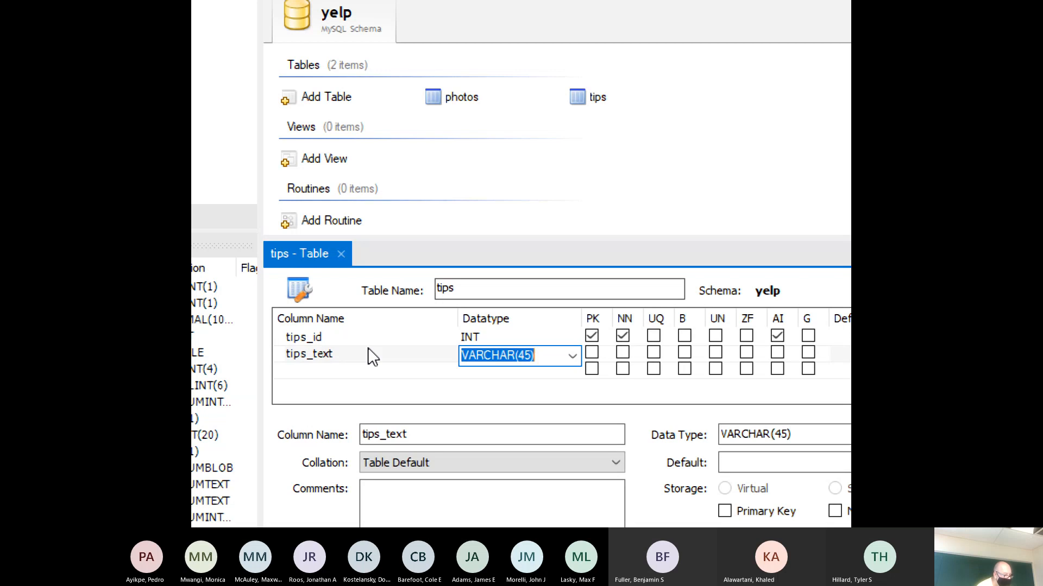
text(V)
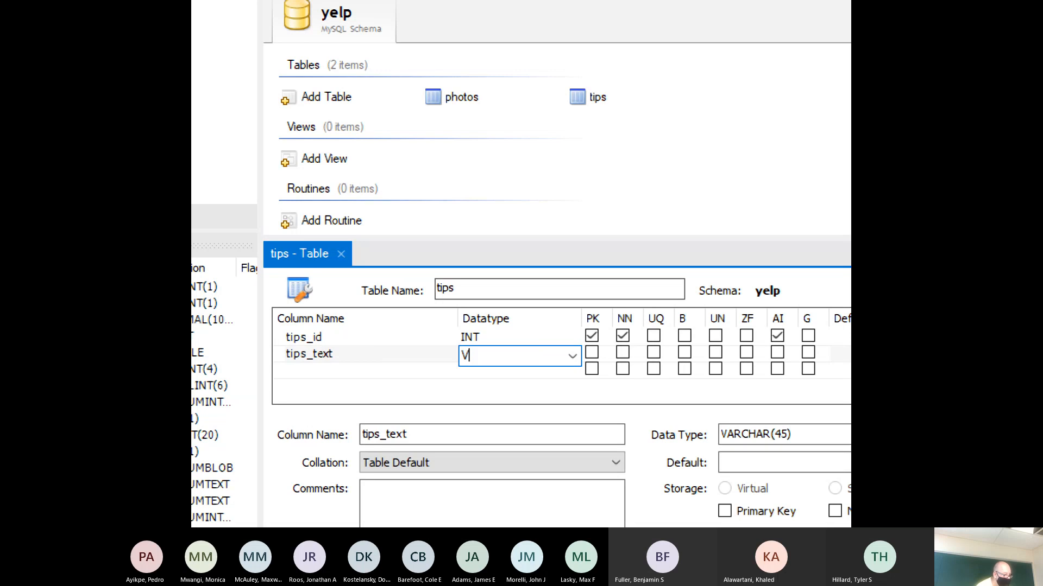
text(ARCHAR(250))
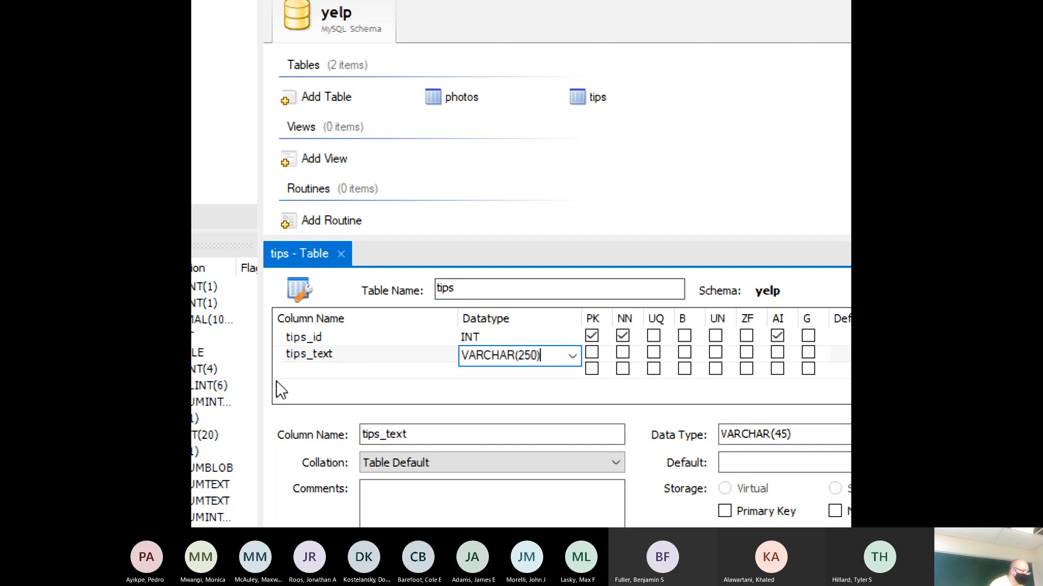
click(293, 371)
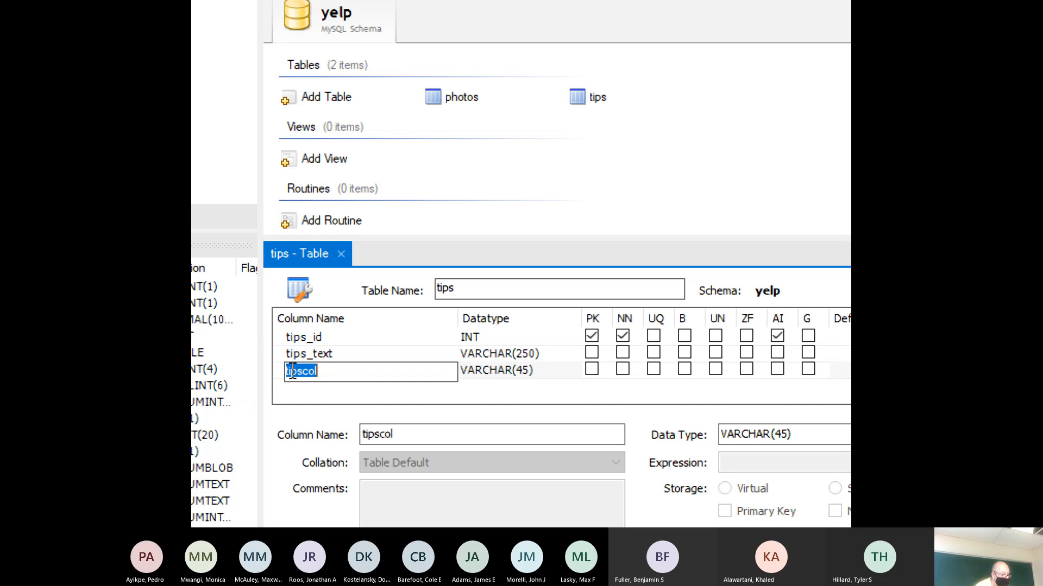
- Add tips_date as DATE and compliment_count as INT to the tips table
text(tips_date)
key(Tab)
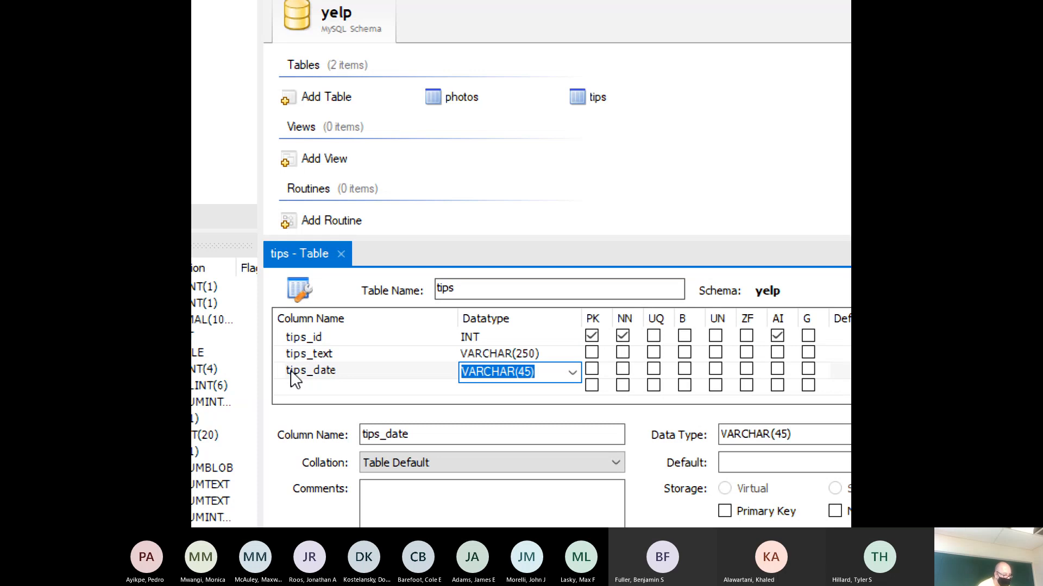
text(DATE)
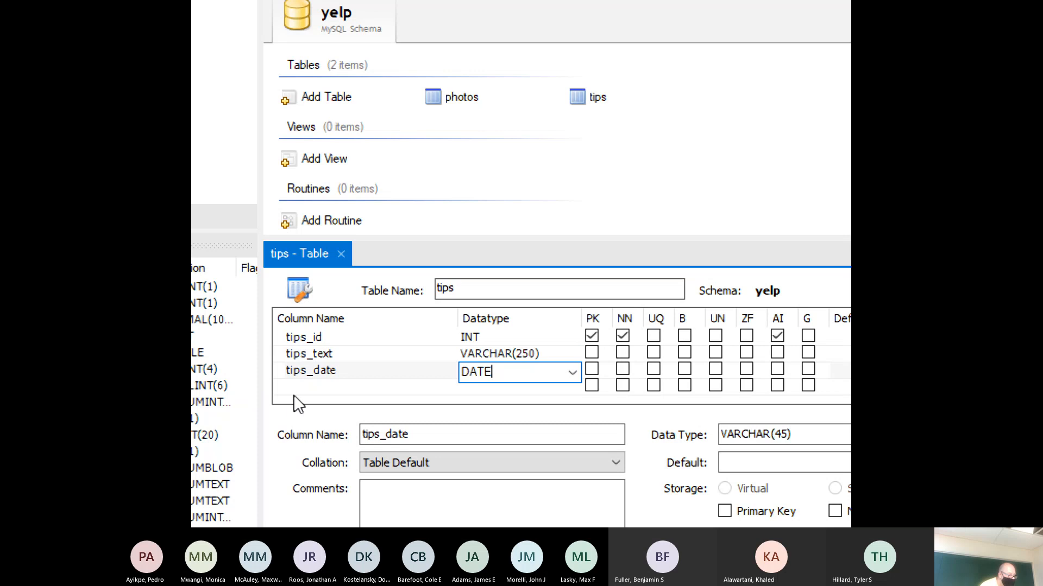
click(309, 393)
click(310, 392)
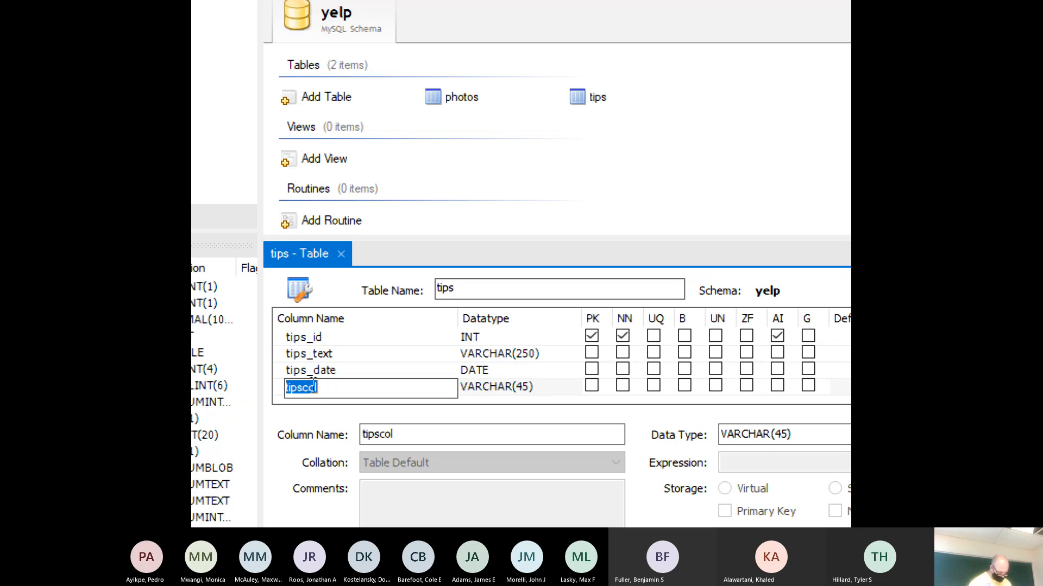
text(c)
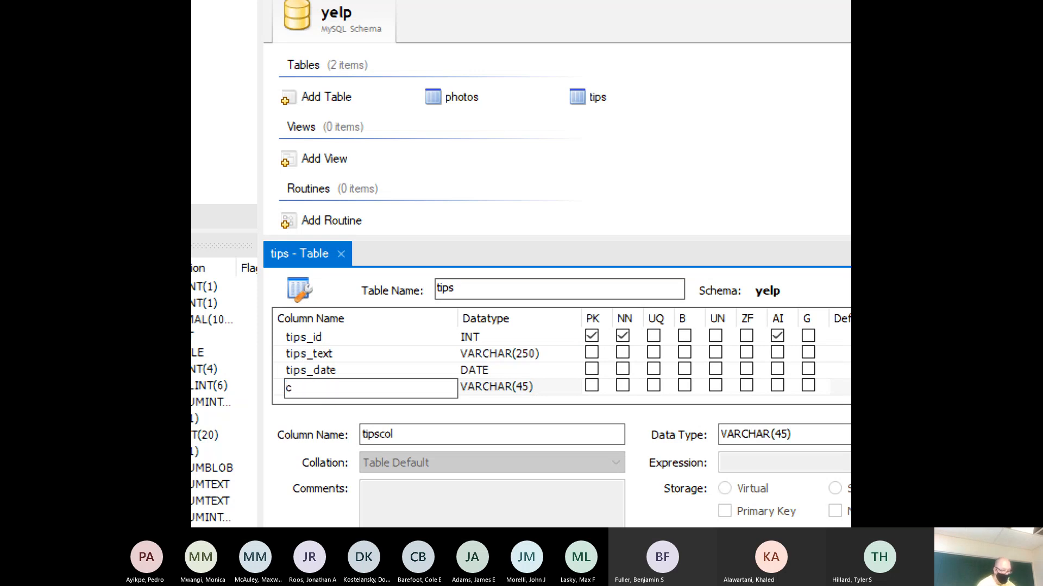
text(omplimen)
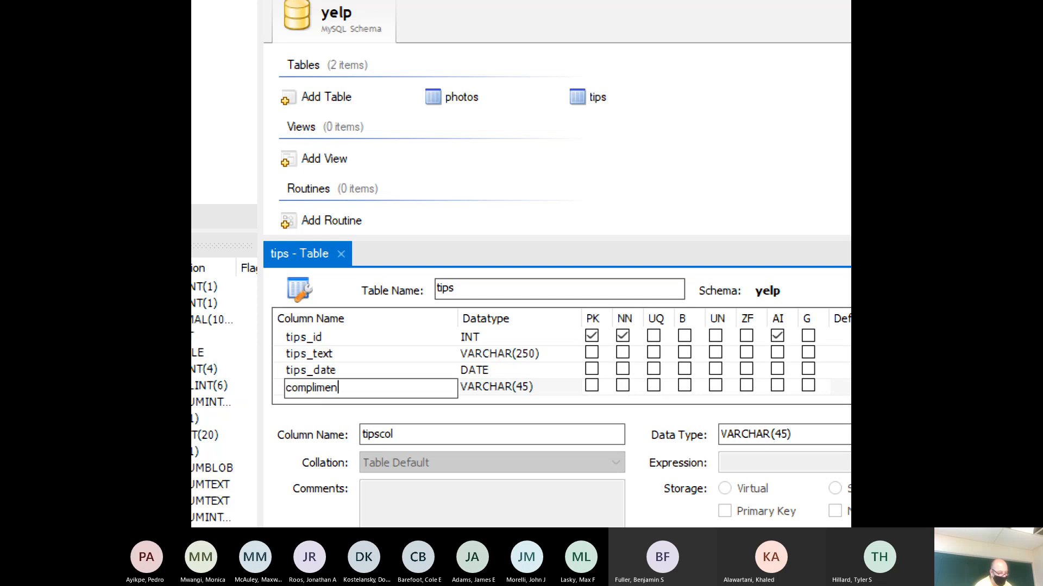
text(t_count)
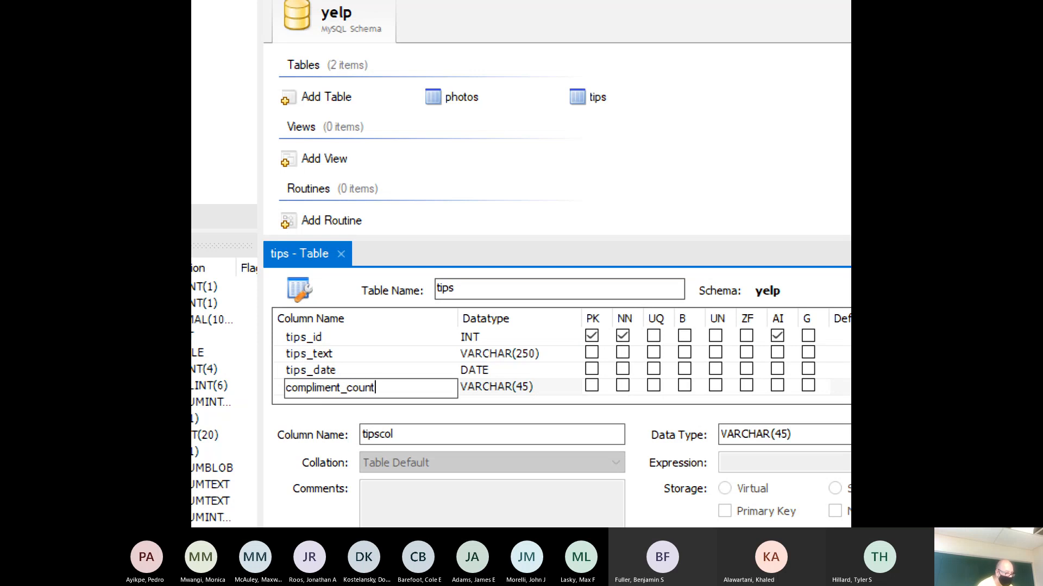
key(Tab)
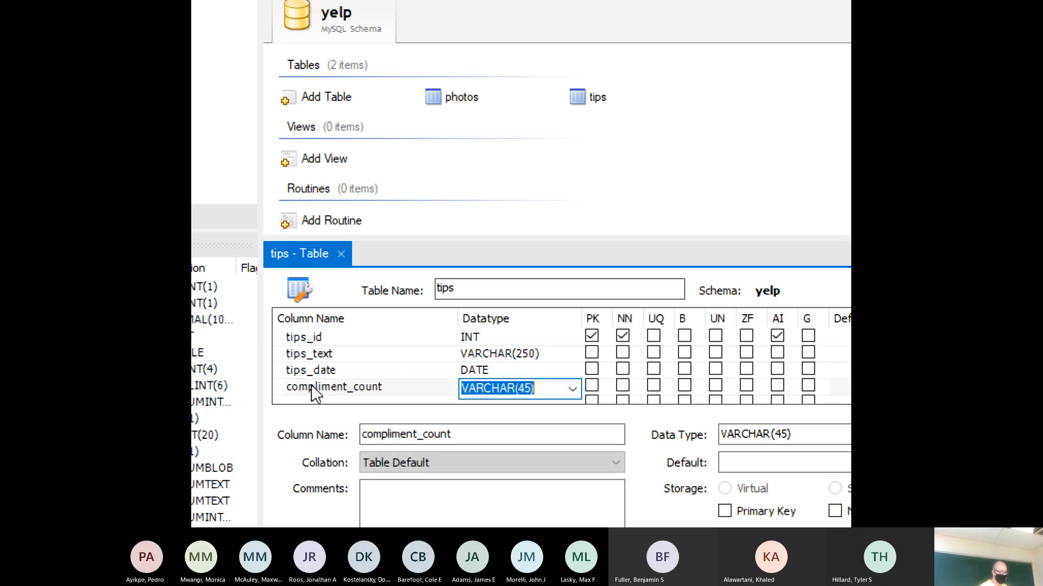
text(INT)
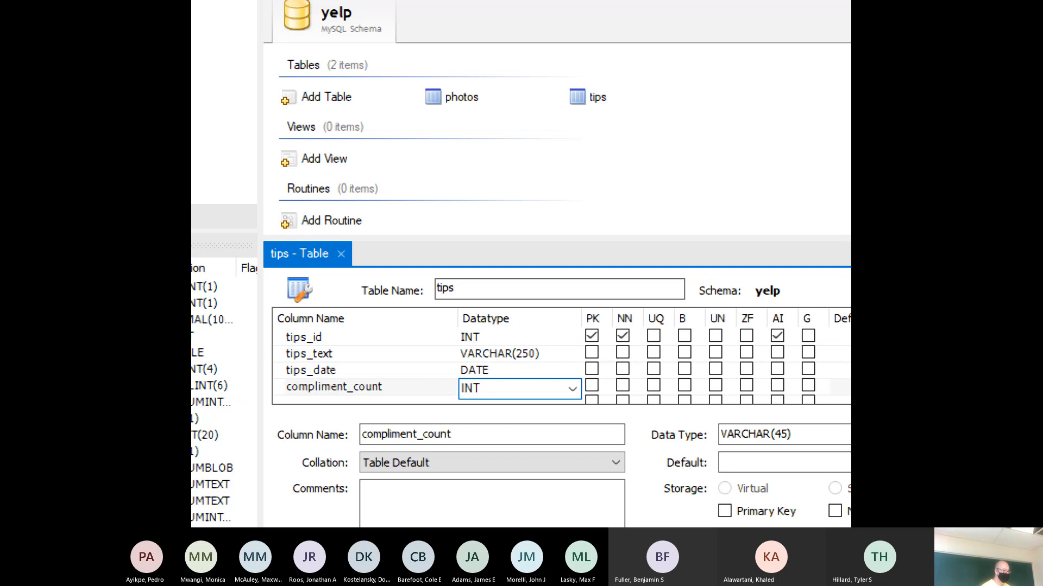
key(Tab)
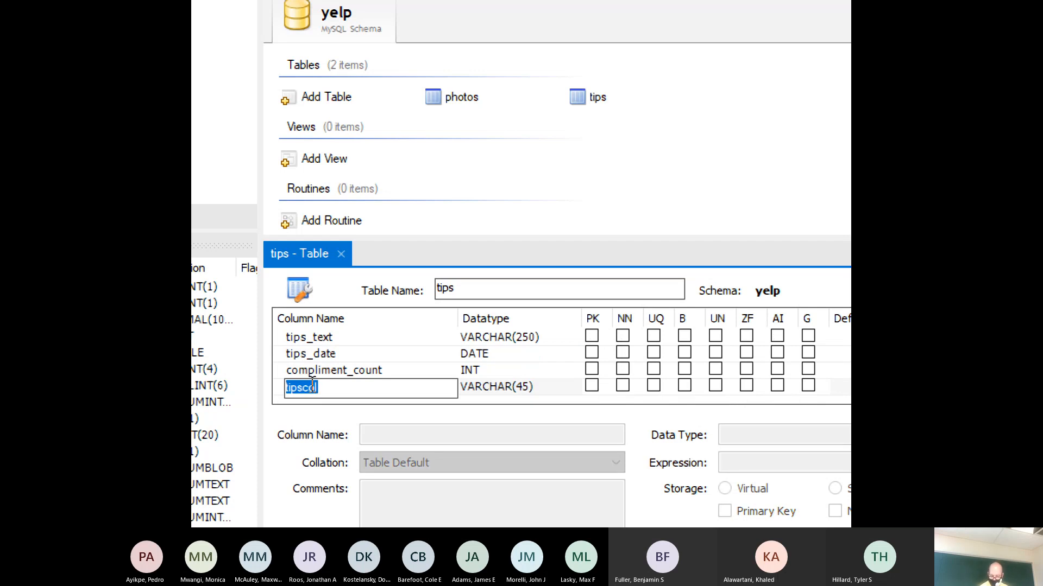
- Add business_id INT and user_id VARCHAR(25) columns, then close the tips table editor
text(busines)
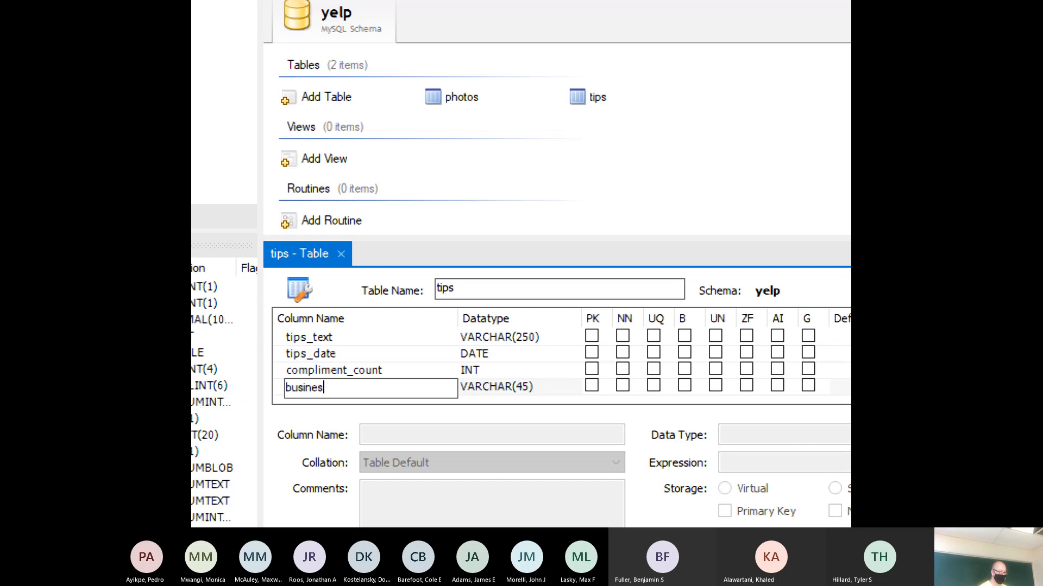
text(s_id)
key(Tab)
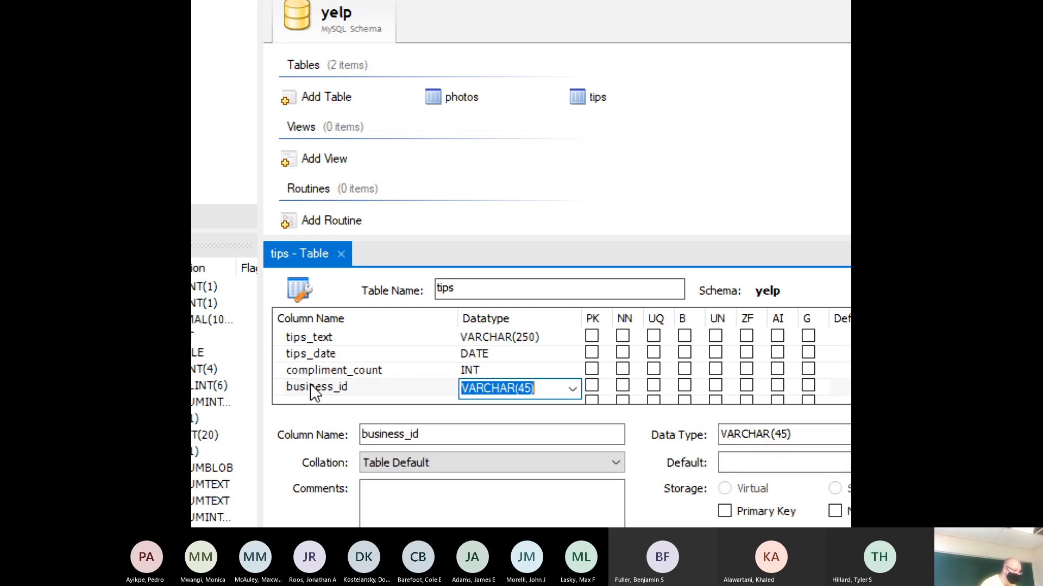
text(INT)
key(Tab)
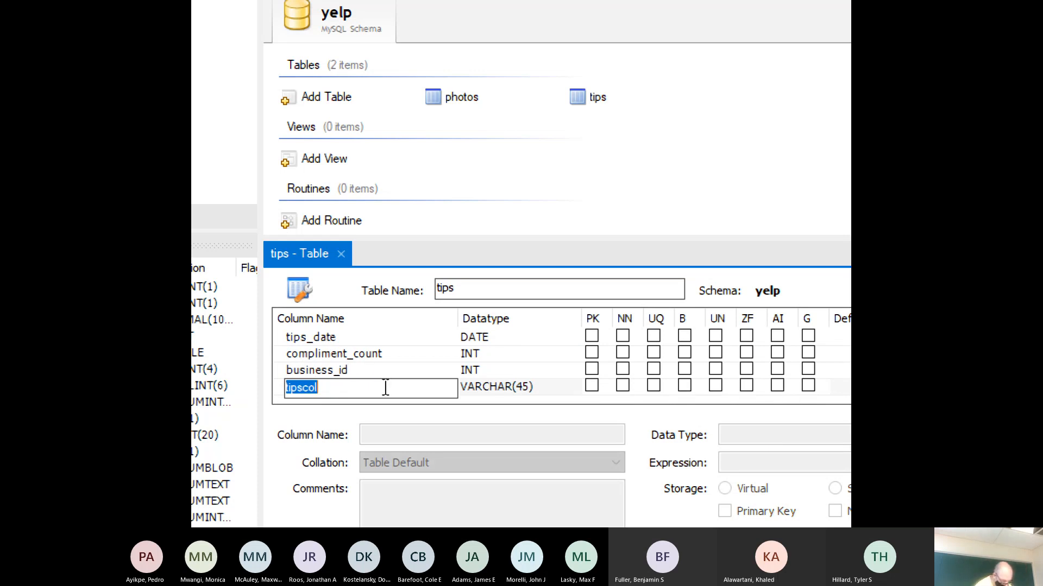
text(user_i)
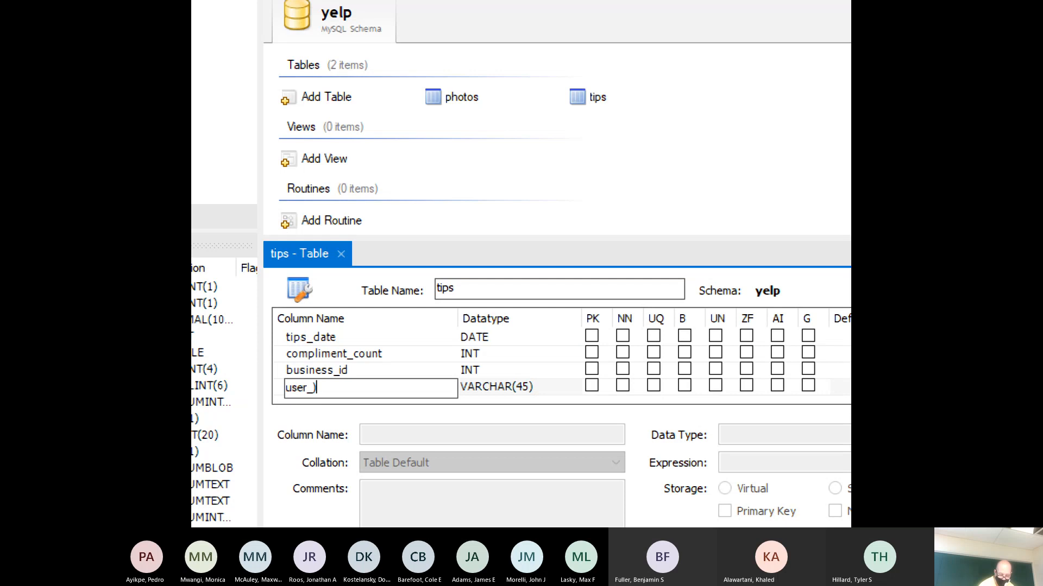
text(d)
key(Tab)
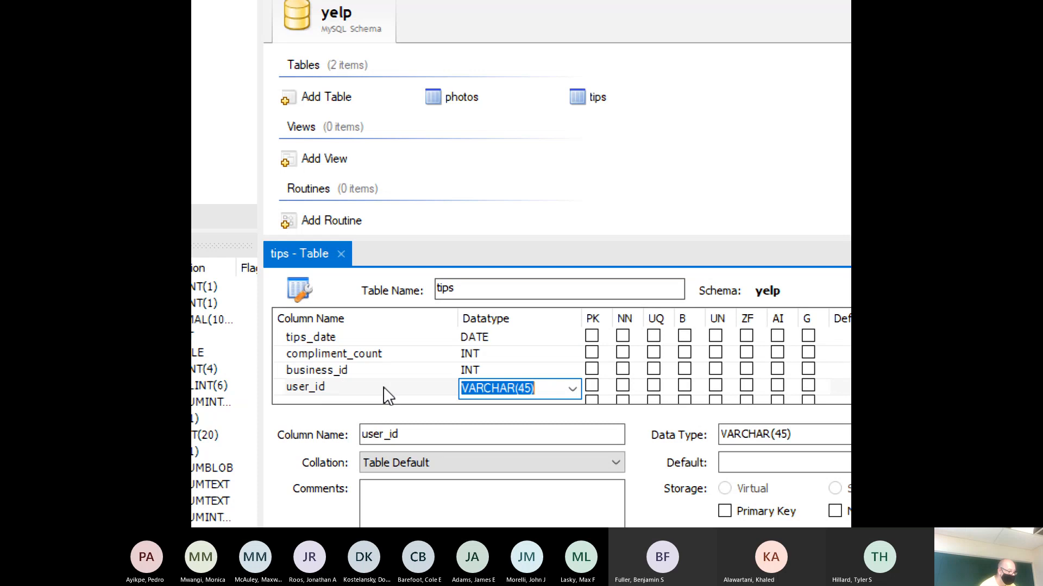
key(Home)
key(Right)
key(Right)
key(Right)
key(Right)
key(Right)
key(Right)
key(Right)
key(Right)
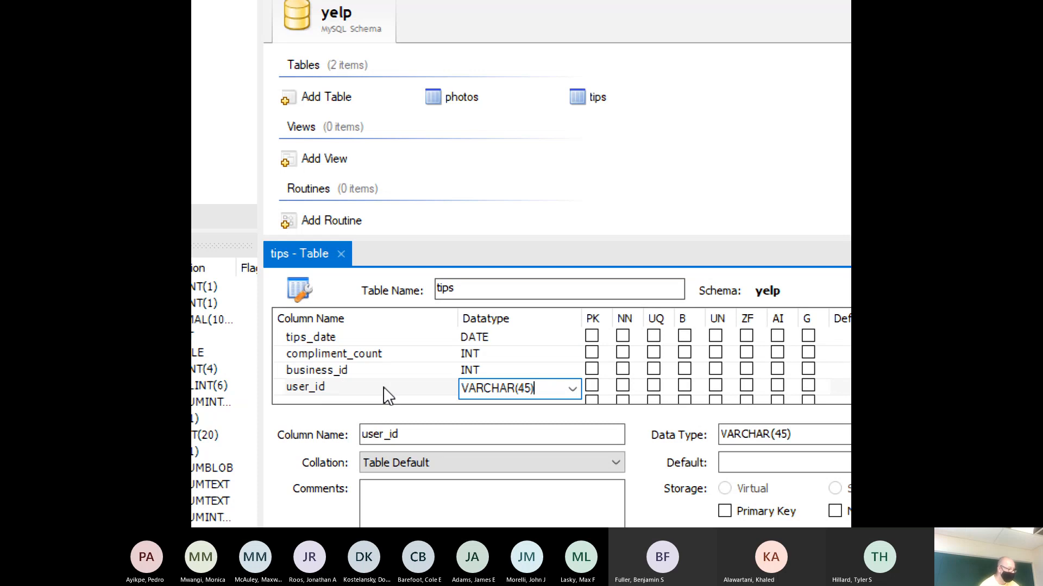
key(Left)
key(BackSpace)
key(BackSpace)
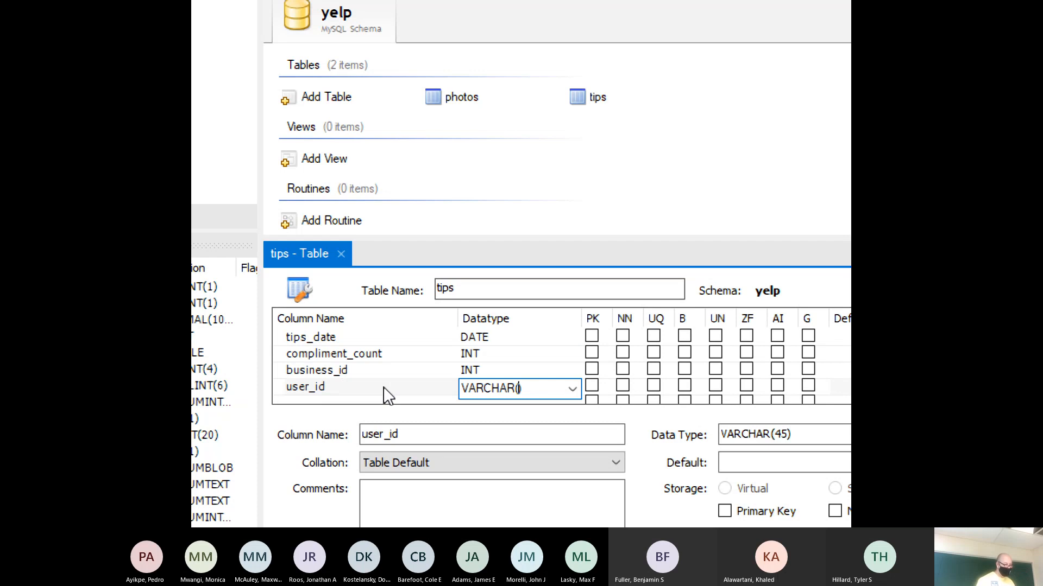
text(25)
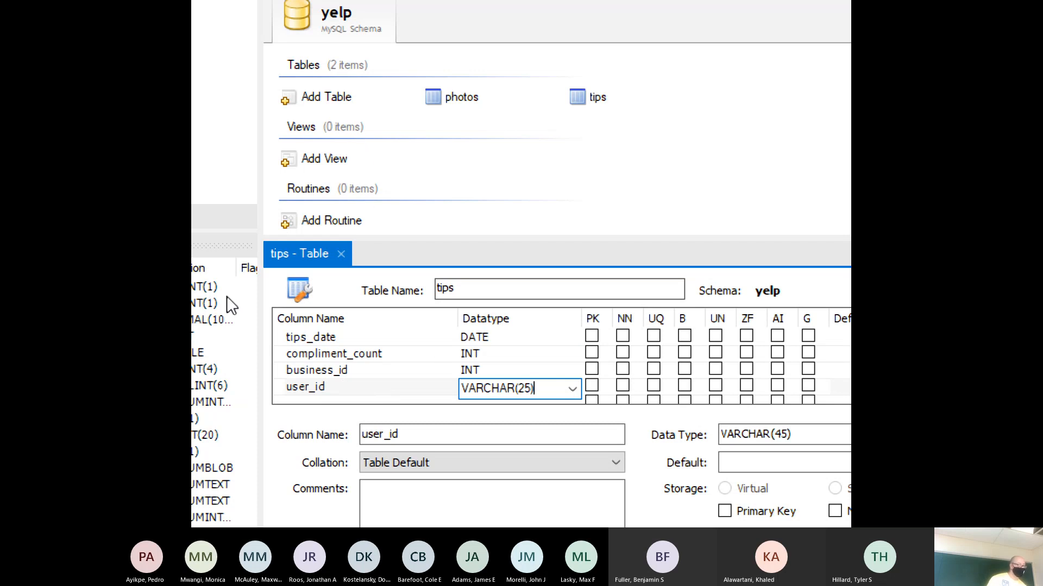
click(341, 253)
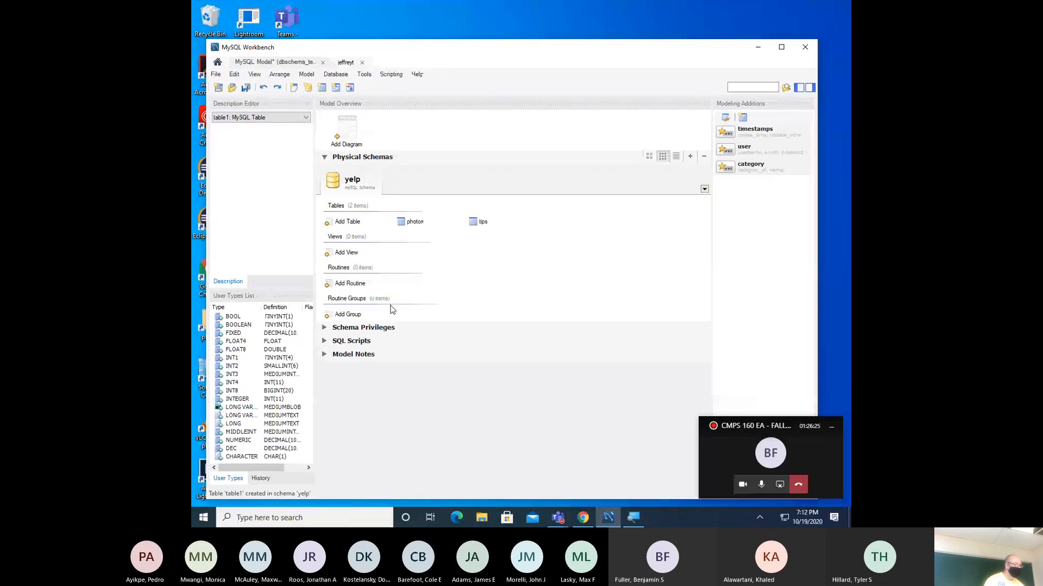
- Reopen the tips table and use its context menu in the model overview
double_click(480, 223)
right_click(478, 222)
click(459, 240)
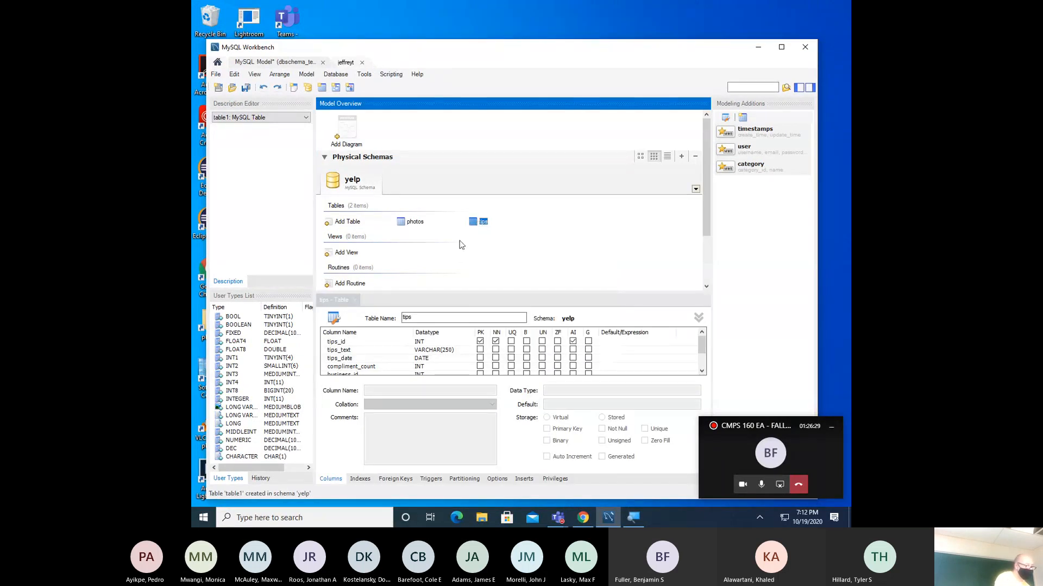
scroll(409, 354, down, 1)
scroll(409, 358, up, 1)
- Add a new table to the yelp schema and start naming it checkin
click(352, 224)
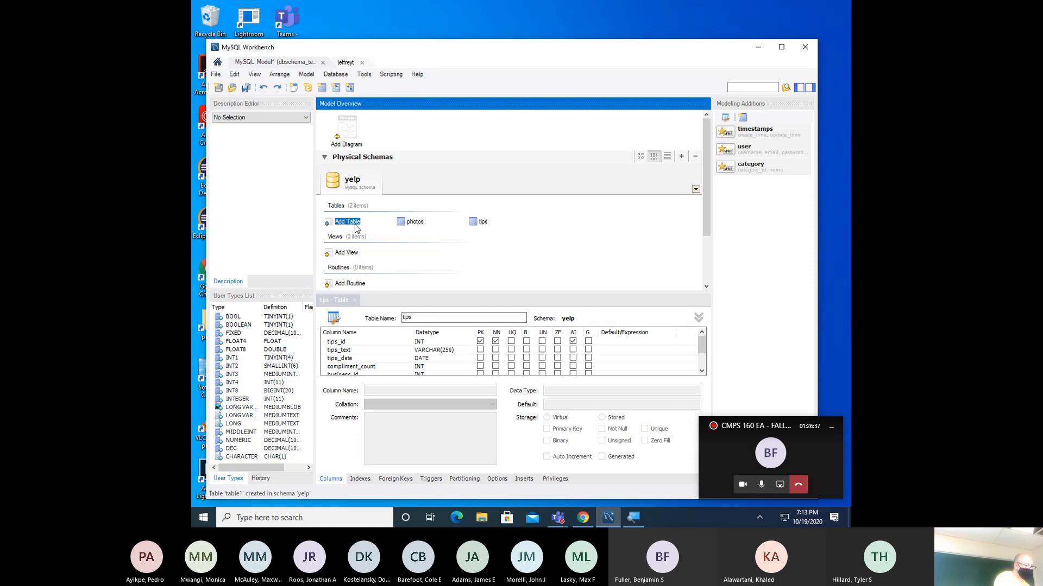
double_click(355, 222)
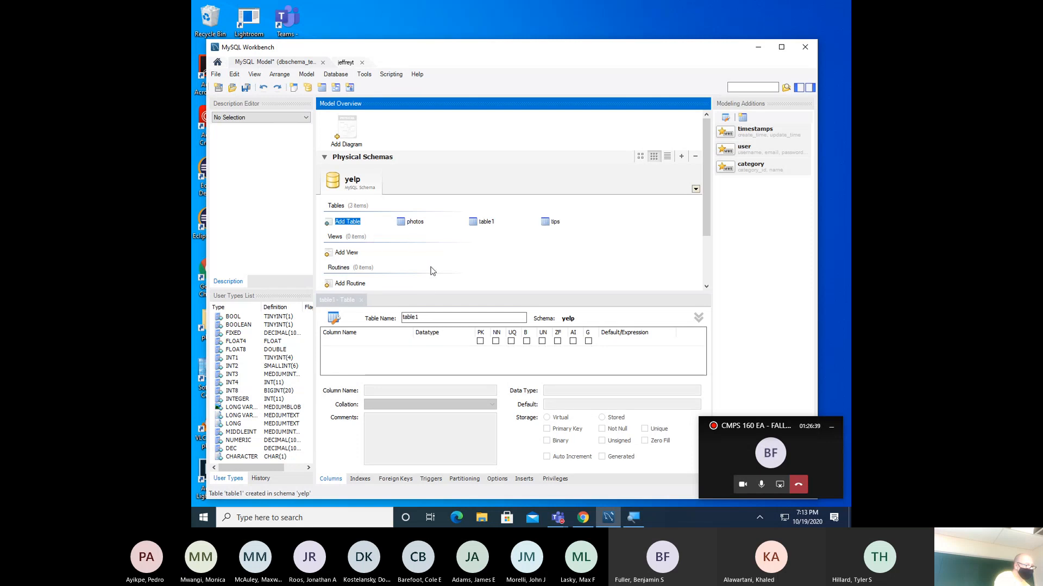
click(448, 320)
double_click(449, 319)
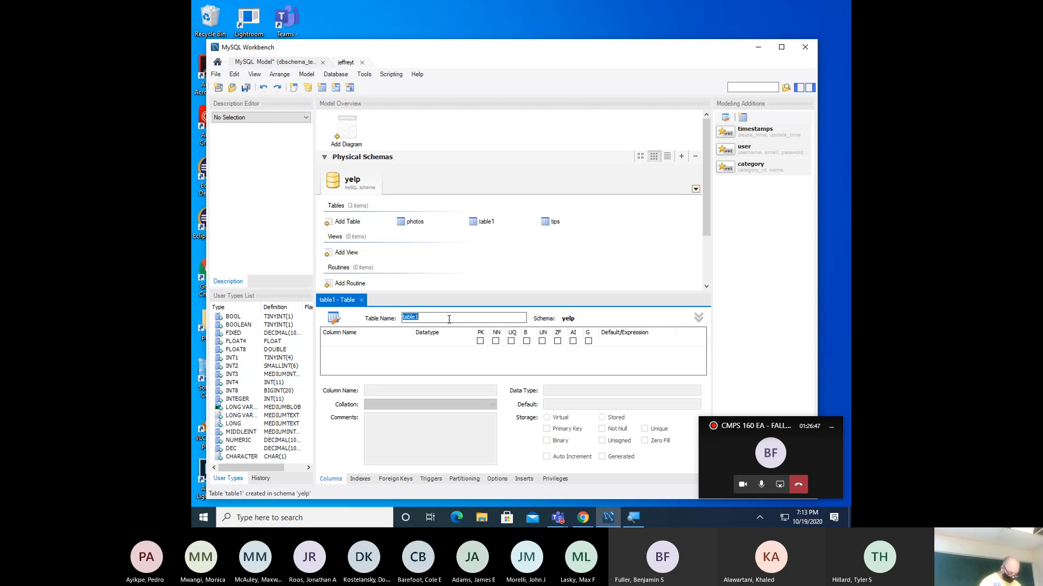
text(check)
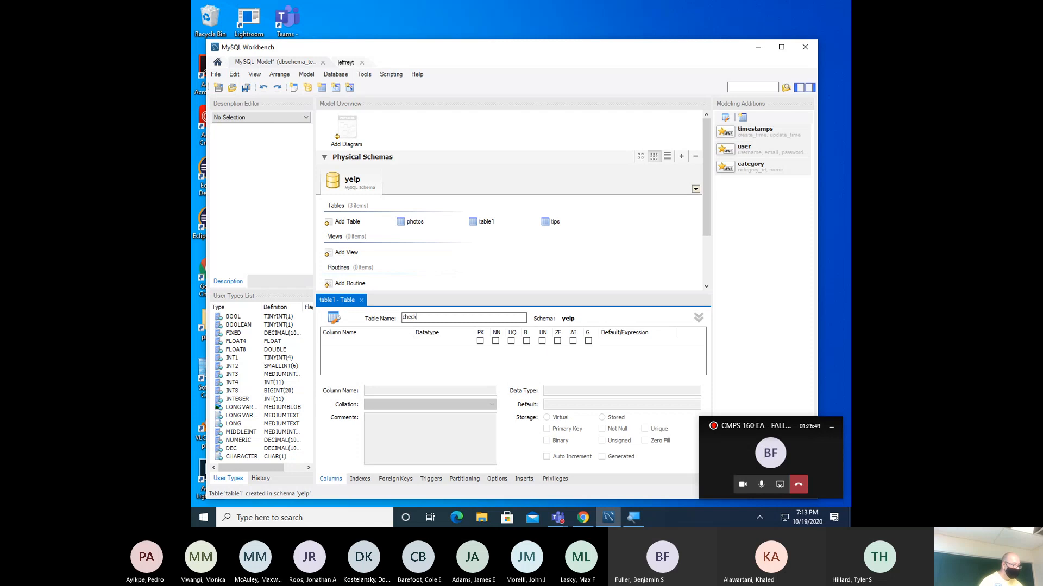
key(super)
key(super)
key(super)
key(super)
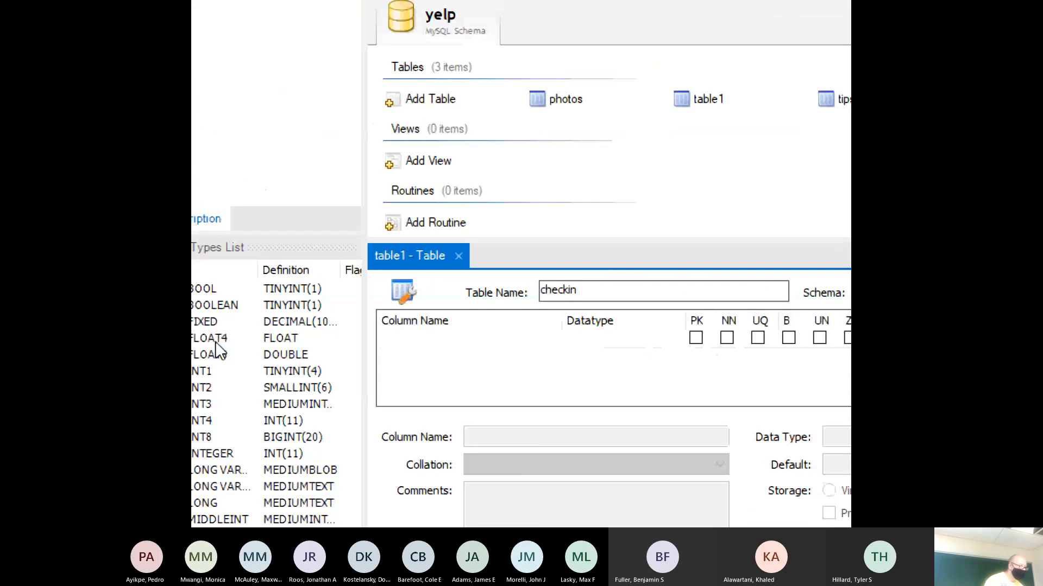
- Name the table checkin and add an auto-incrementing INT primary key column checkin_id
click(416, 342)
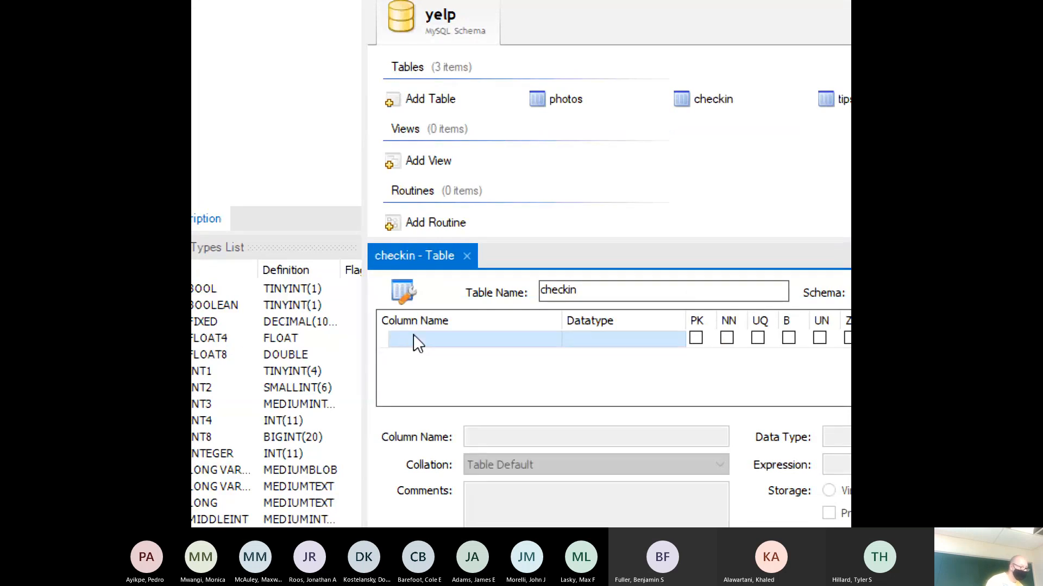
click(416, 342)
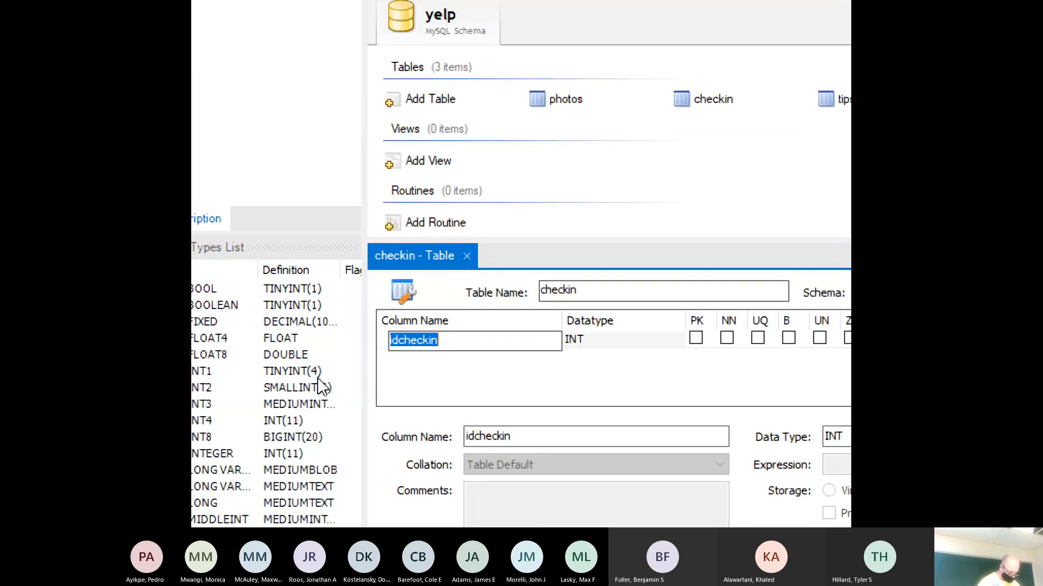
text(checki)
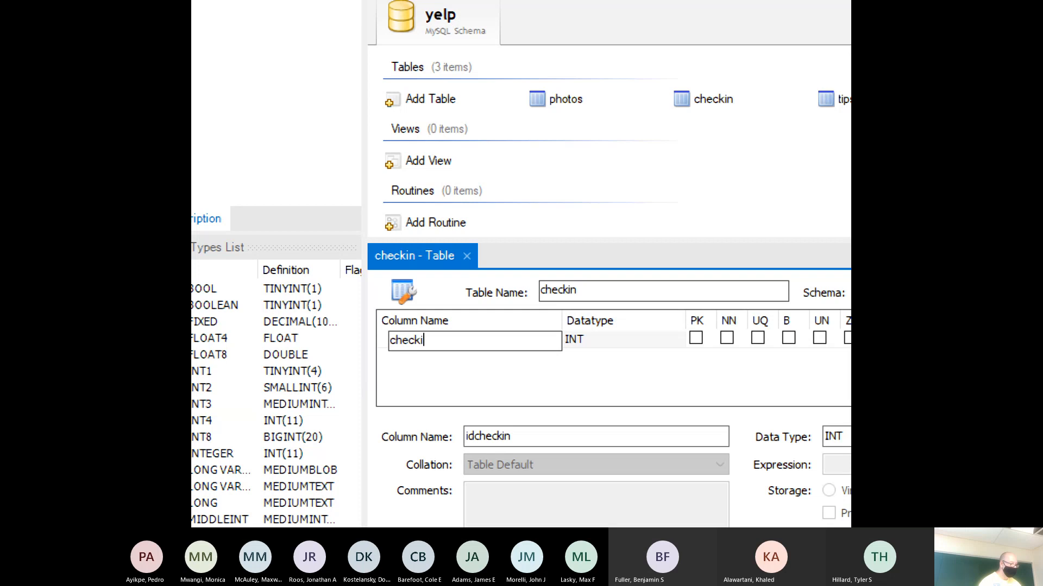
text(n+)
key(BackSpace)
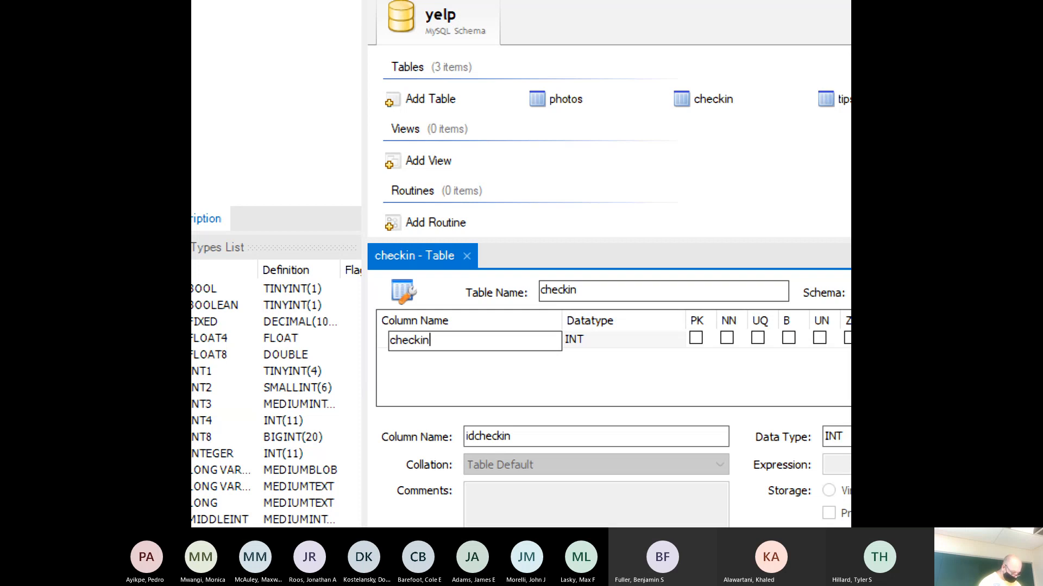
text(_id)
key(Tab)
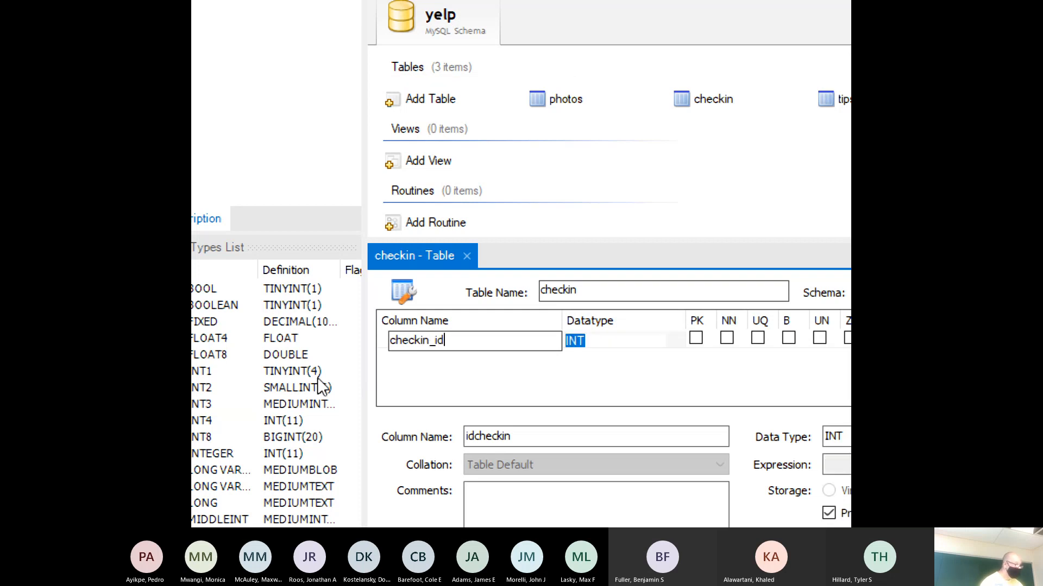
key(Tab)
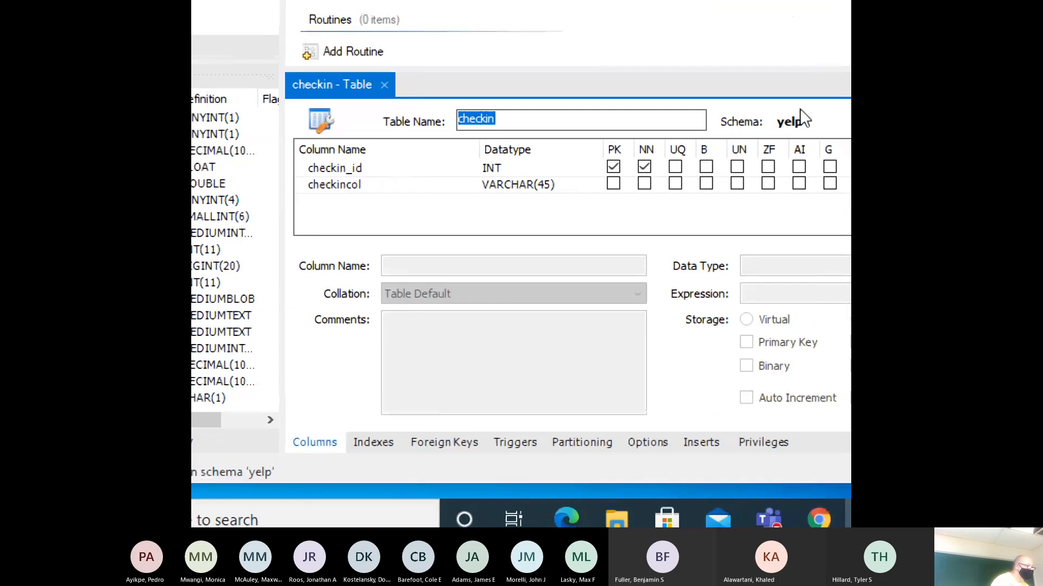
click(596, 169)
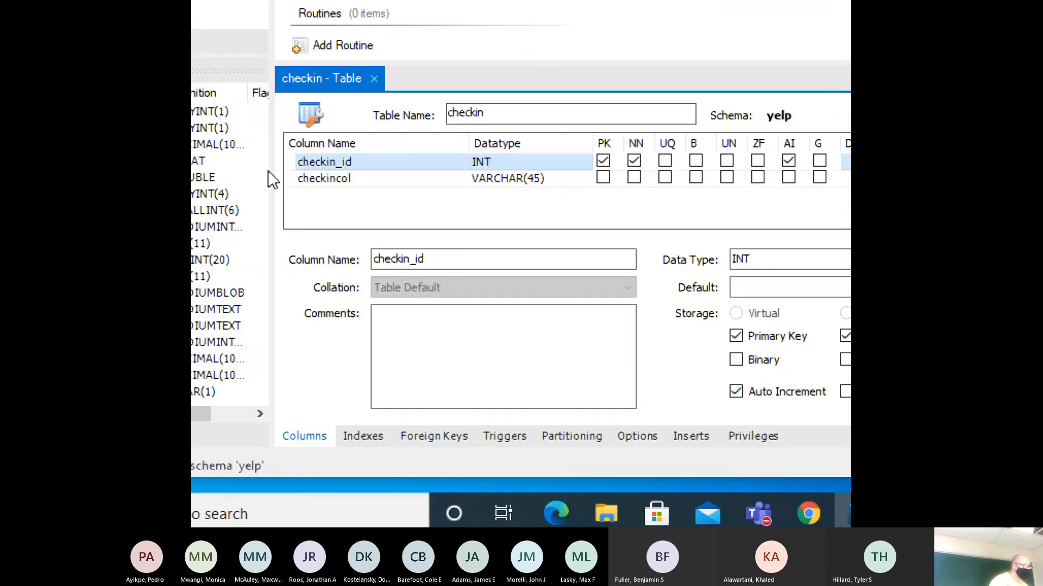
- Rename the default second column to date and set its type to DATE
double_click(325, 180)
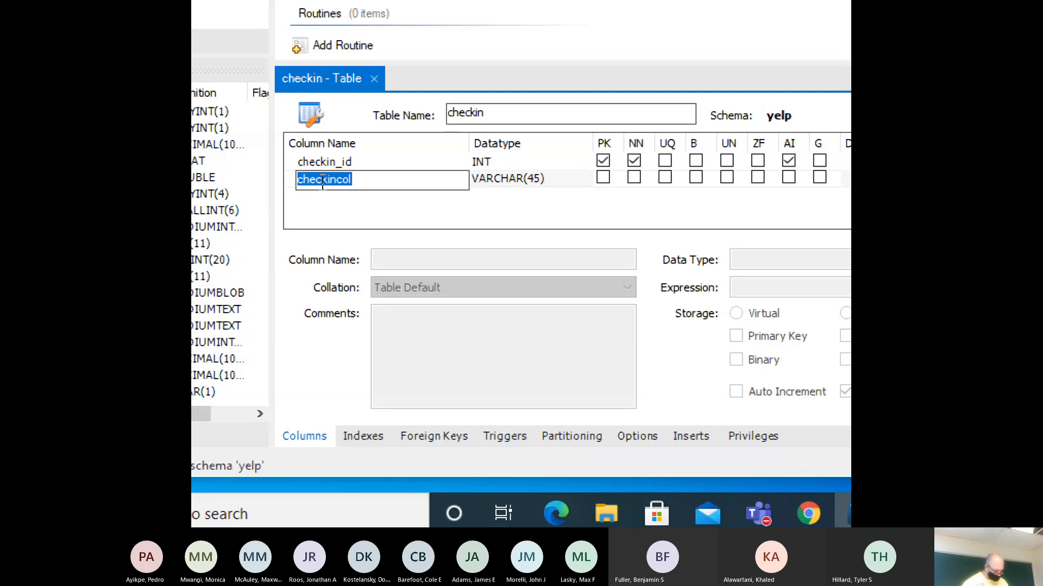
text(date)
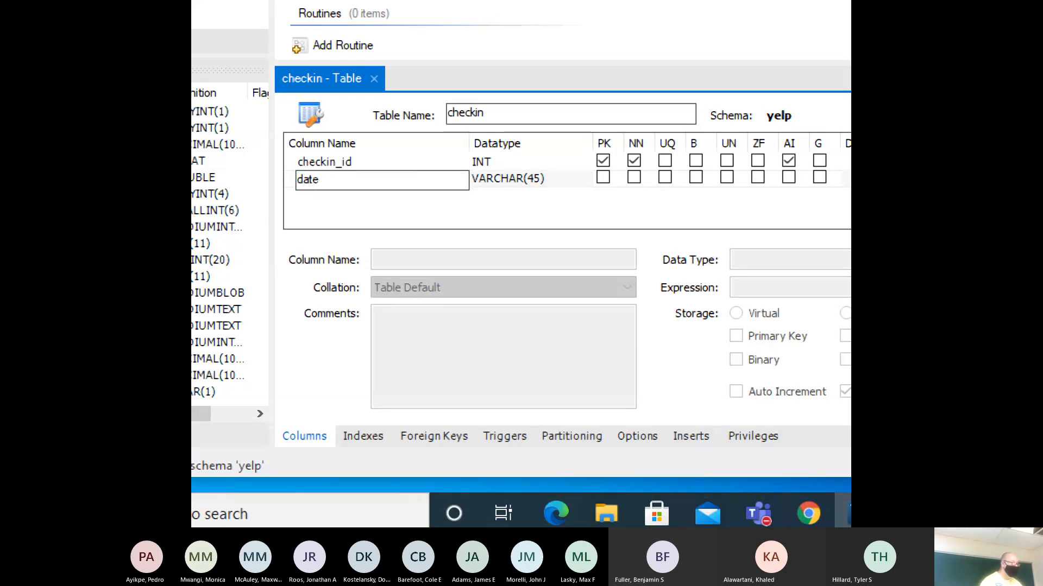
key(Tab)
text(DATE)
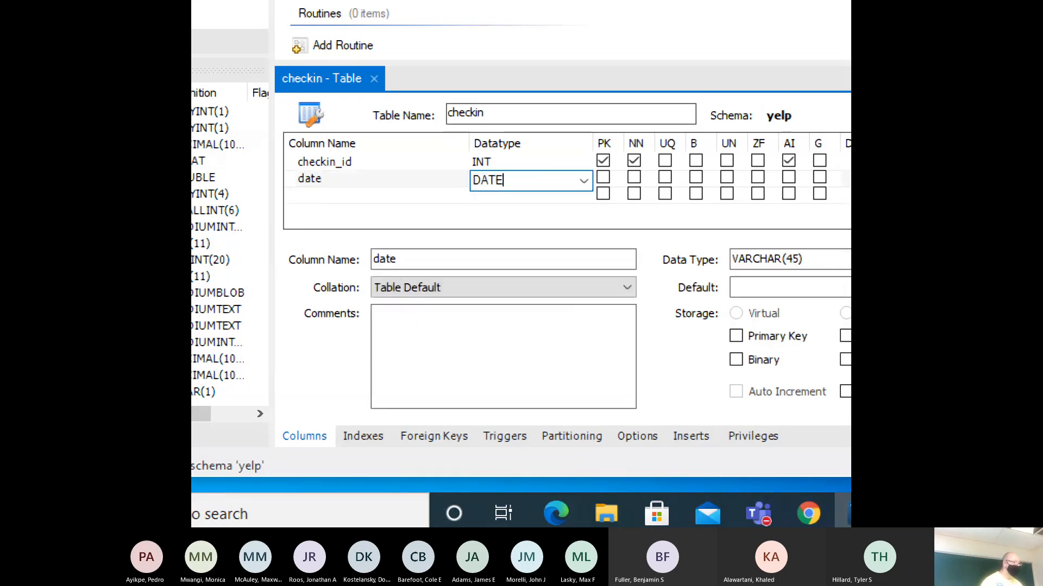
click(584, 182)
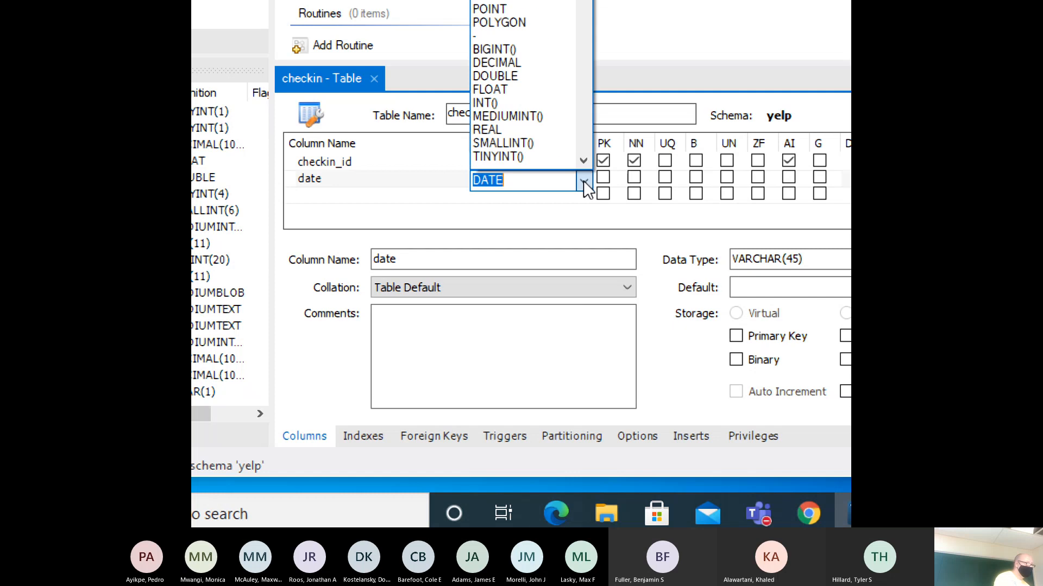
click(583, 182)
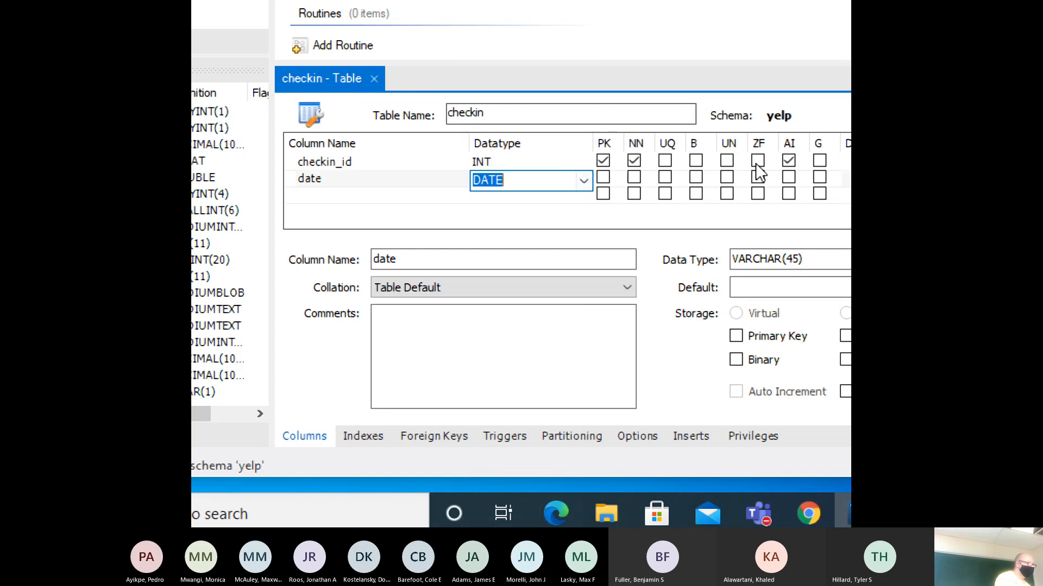
click(369, 202)
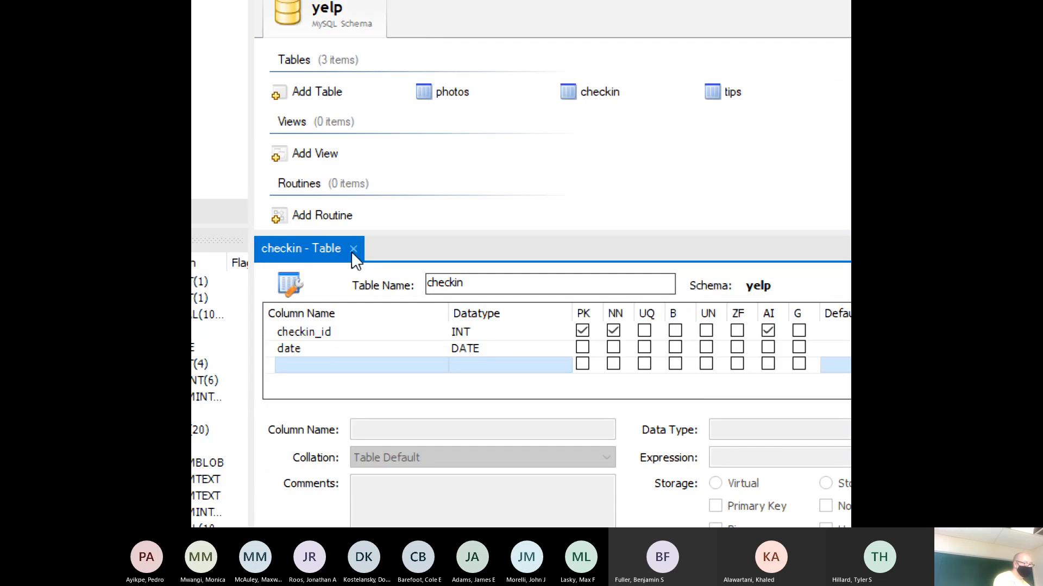
- Close the checkin table editor and add a new table named user to the yelp schema
click(353, 249)
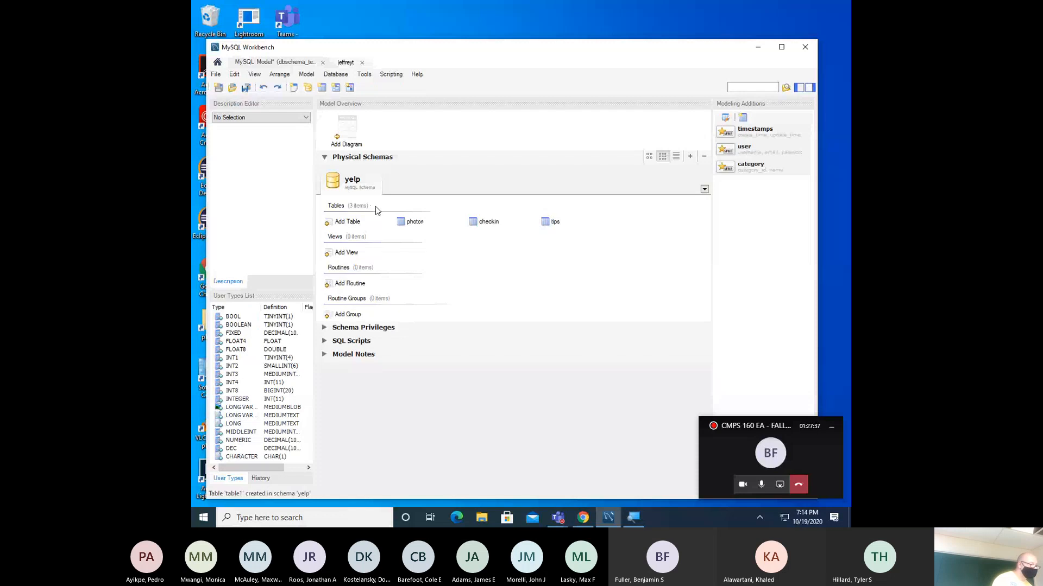
click(353, 223)
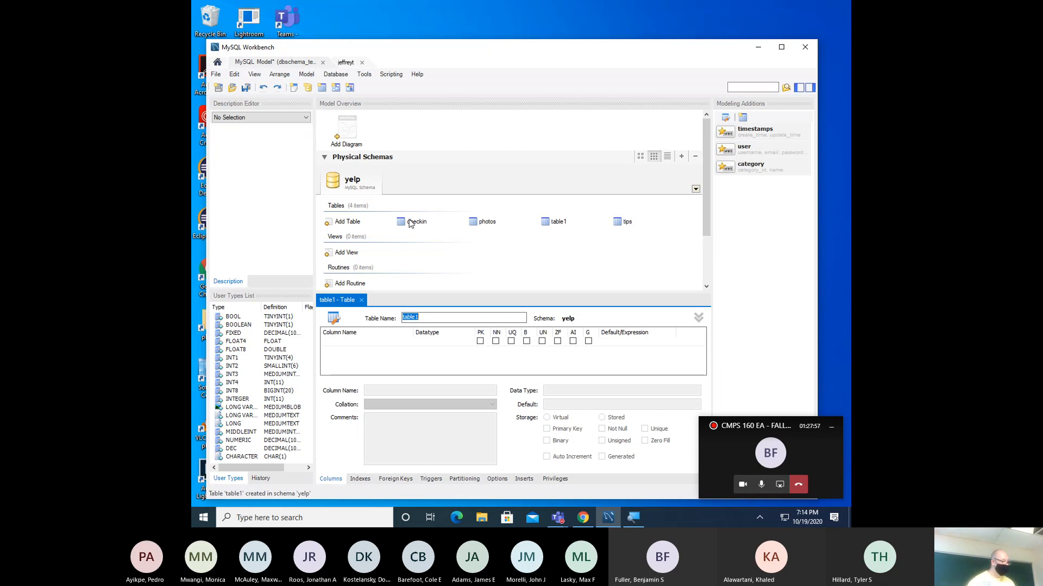
text(user)
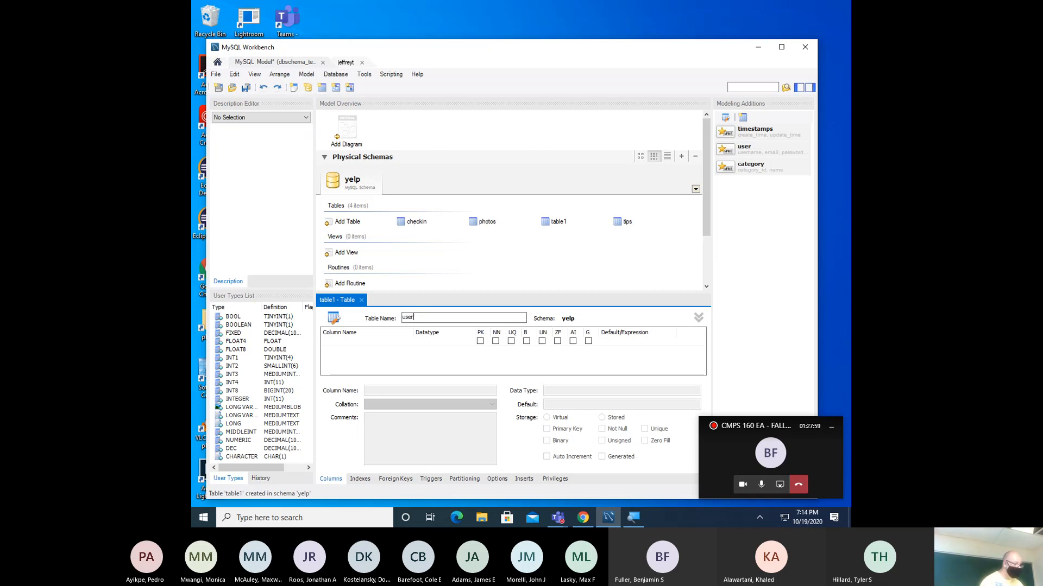
- Create the first column userKeyID and mark it as the primary key
double_click(335, 344)
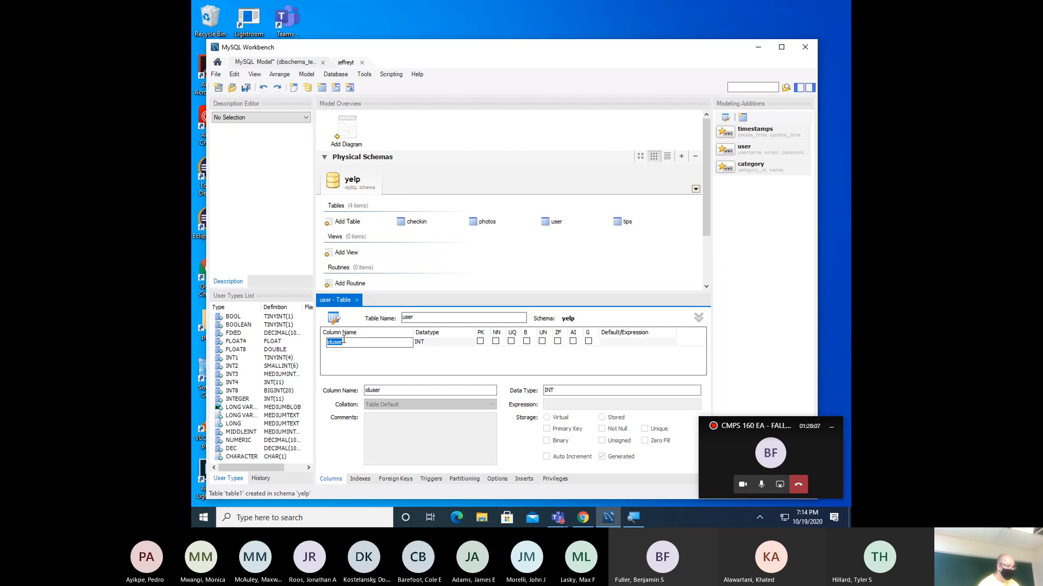
text(userKeyID)
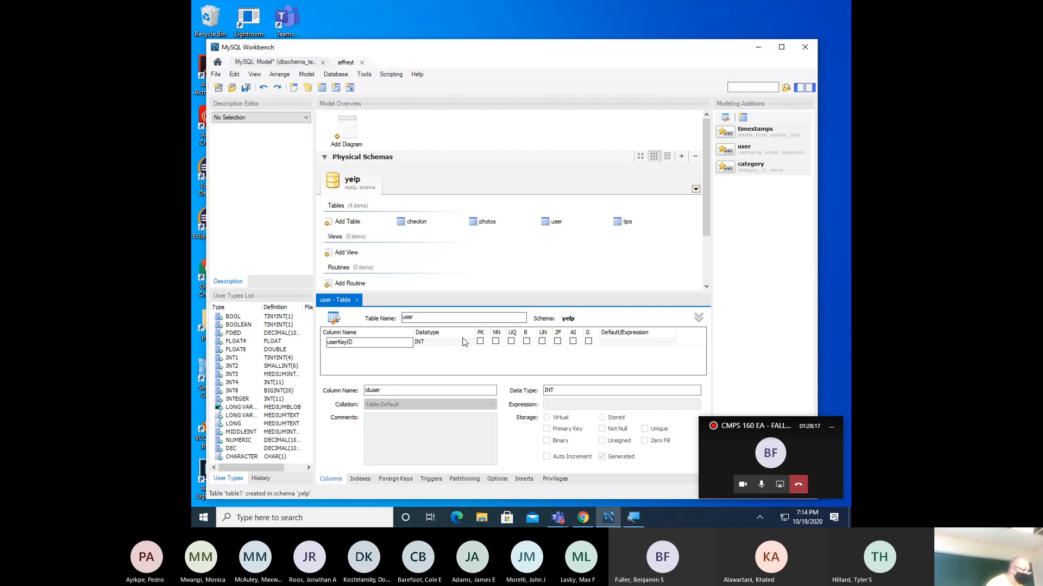
click(480, 342)
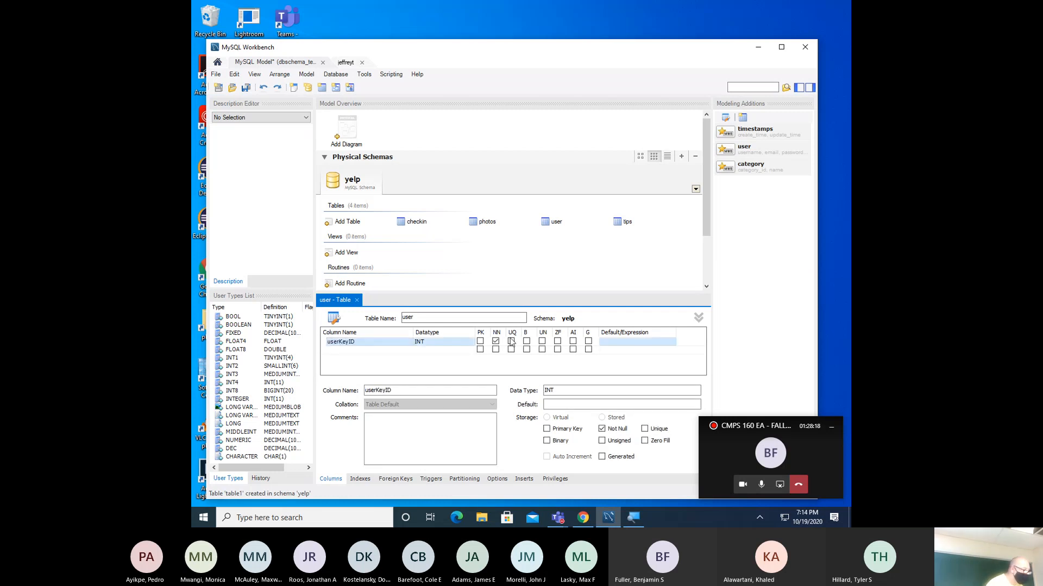
click(480, 342)
- Add a user_id column with datatype VARCHAR(25)
click(383, 351)
click(383, 352)
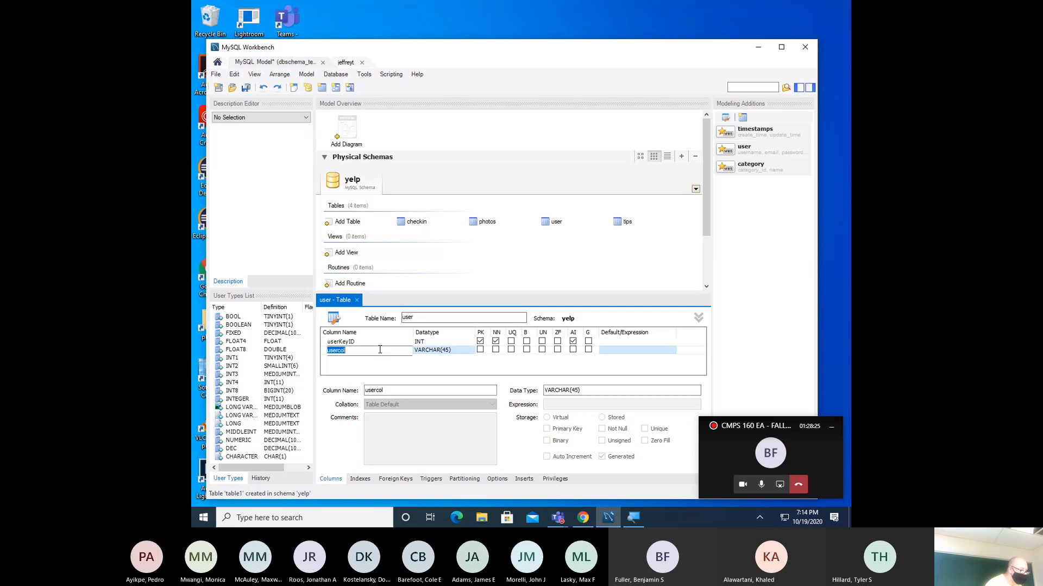
text(user_)
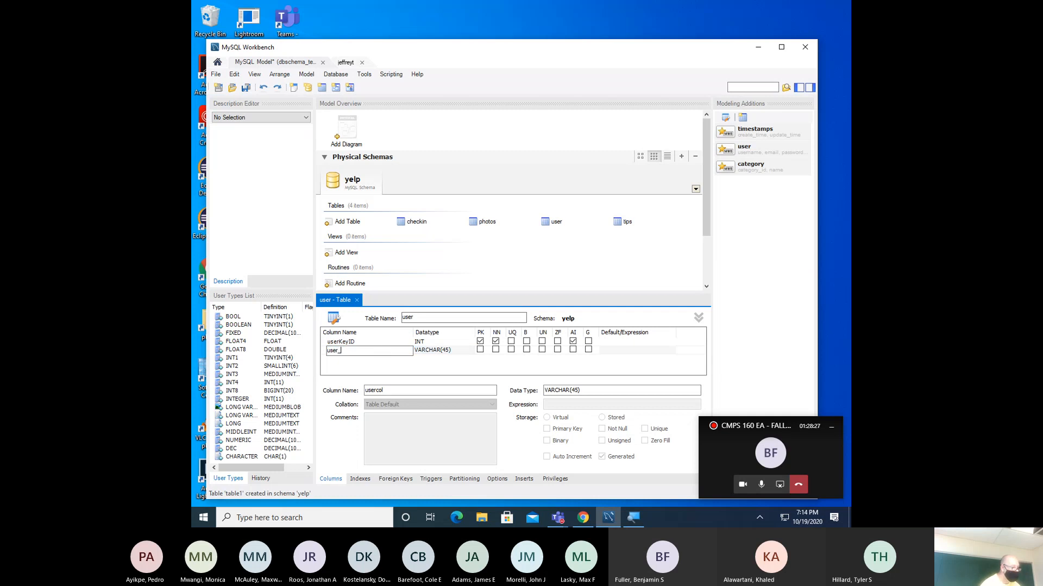
text(id)
key(Tab)
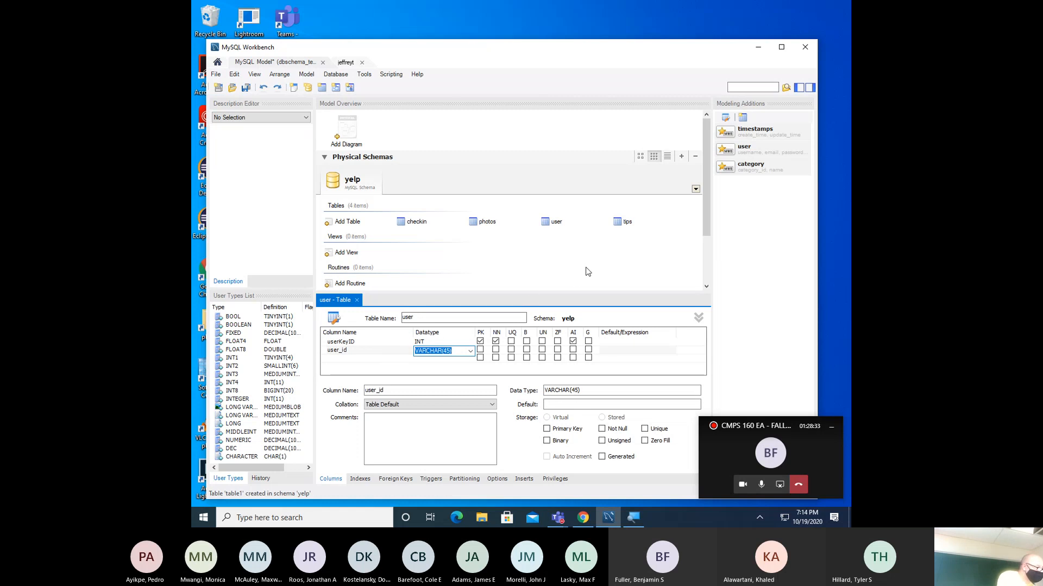
text(VA)
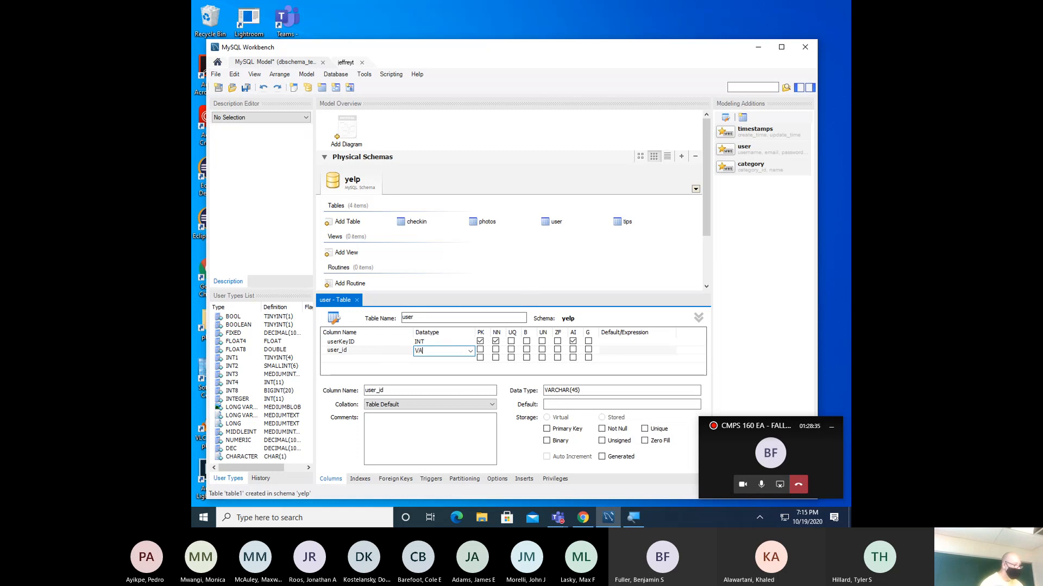
text(RCHAR(25)
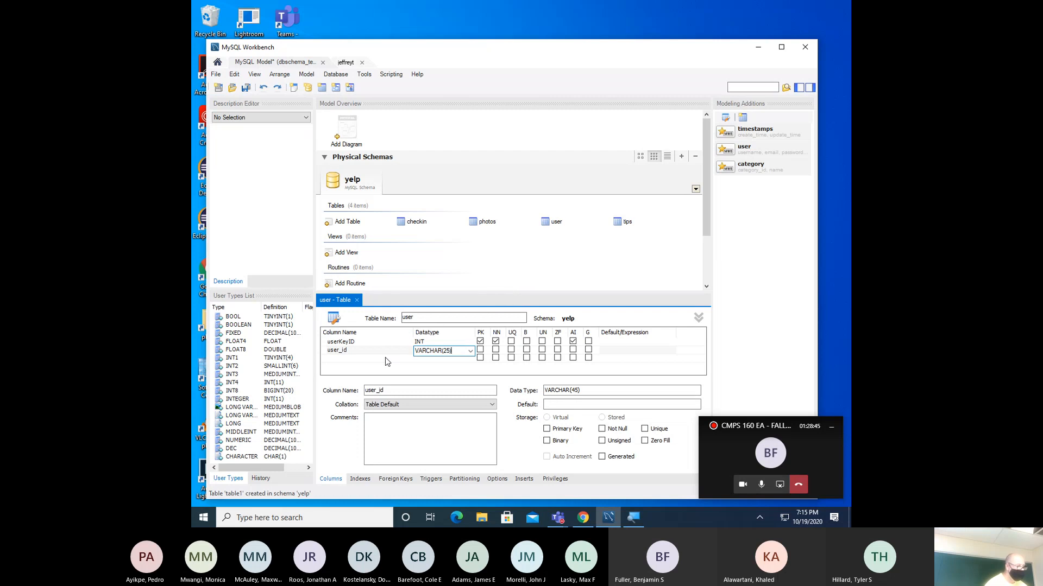
click(575, 512)
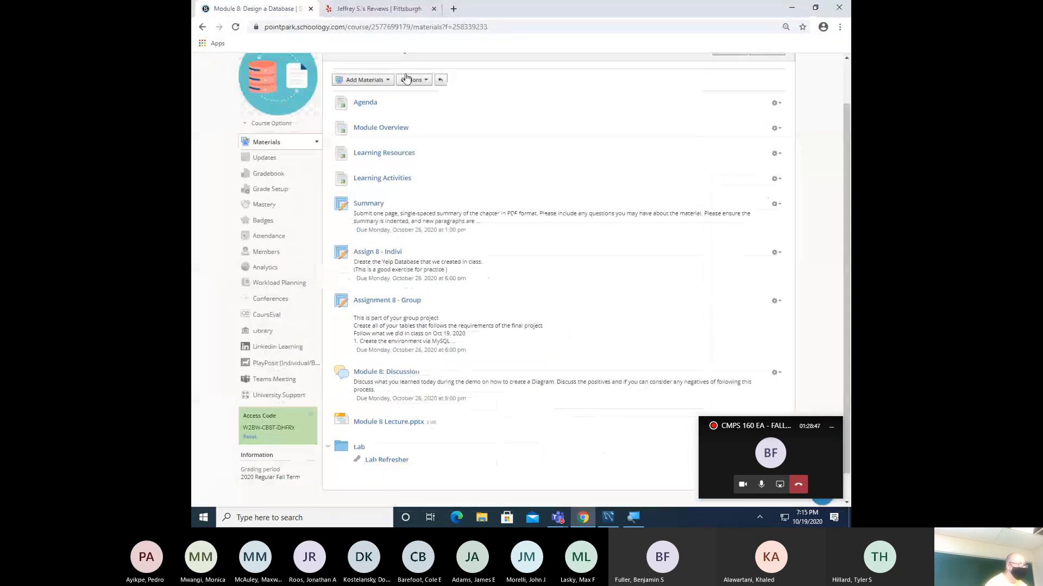
click(409, 12)
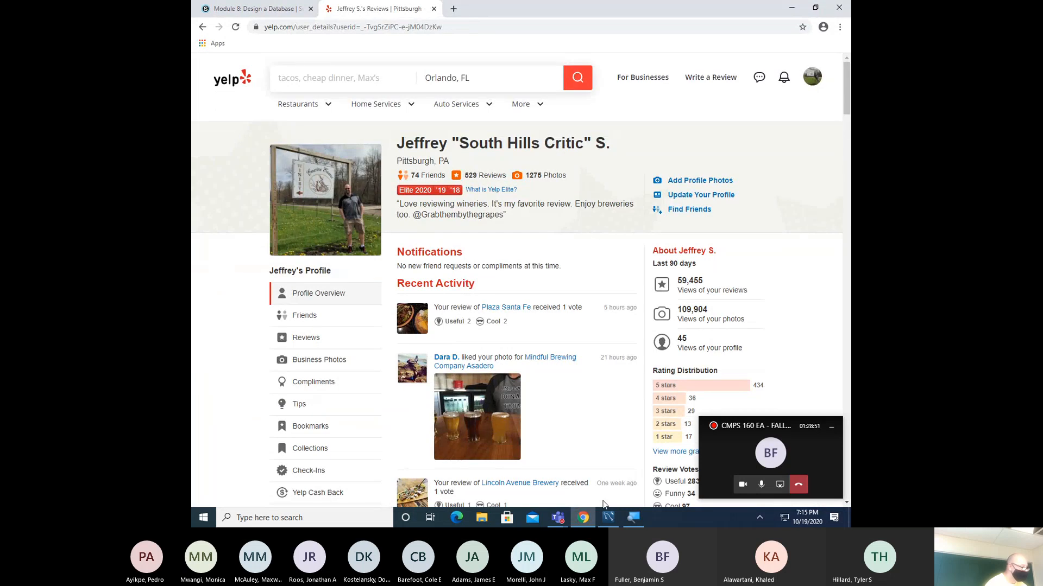
click(609, 519)
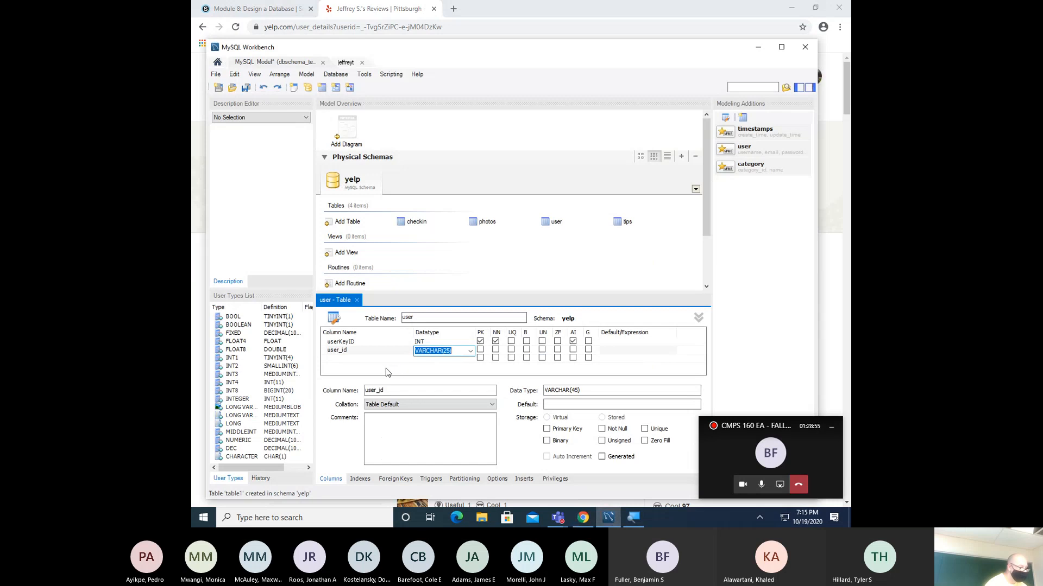
- Add a name column with datatype VARCHAR(50)
double_click(374, 358)
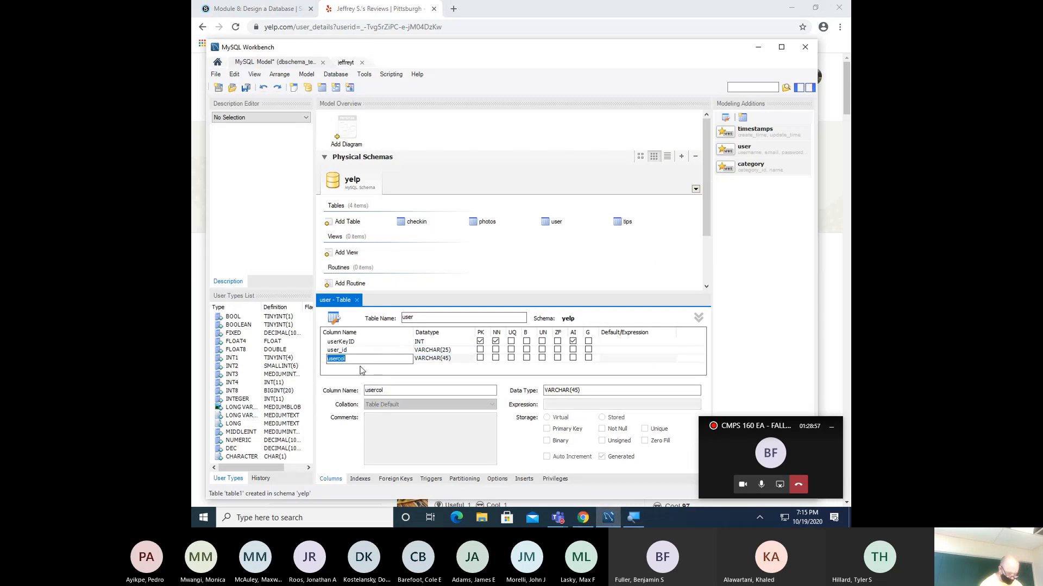
text(name)
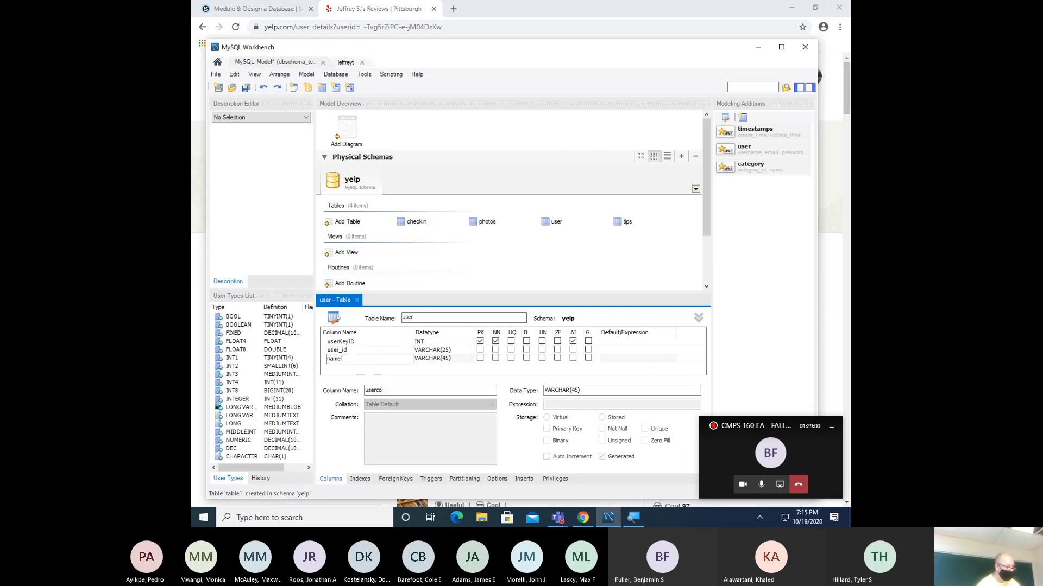
key(Tab)
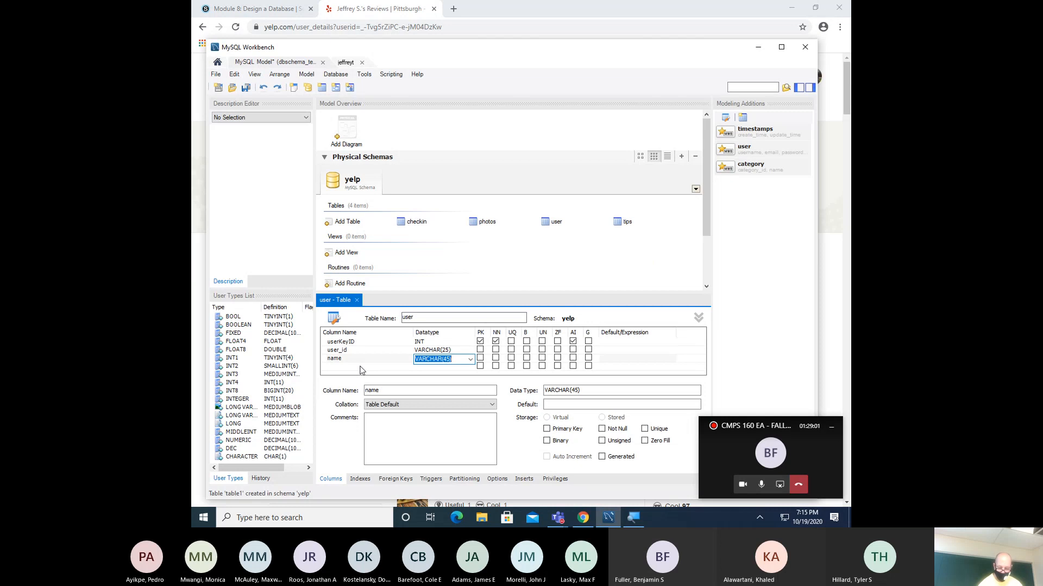
text(V)
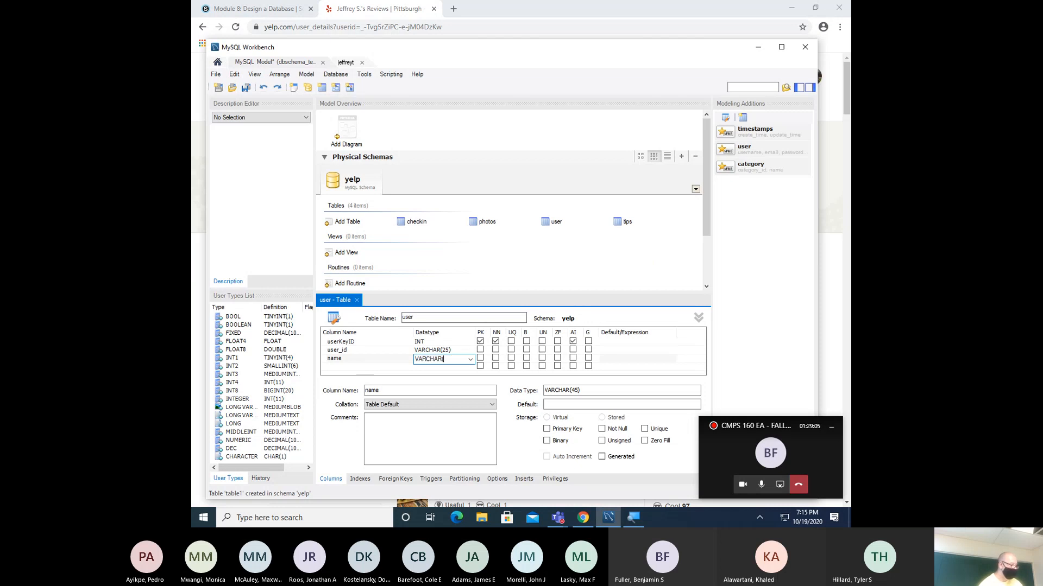
text(ARCHAR(50)
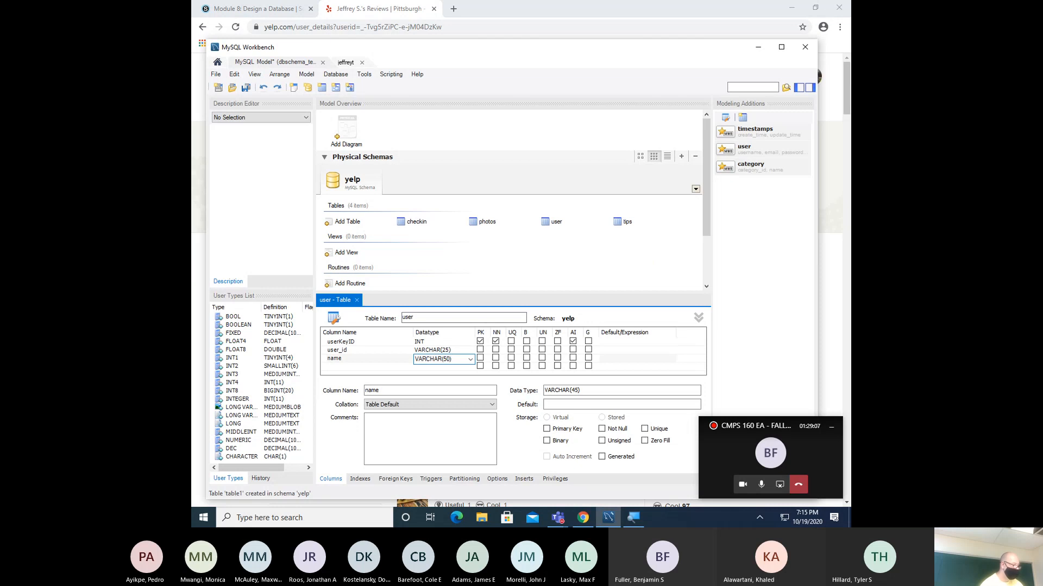
- Add review_count as INT with the comment 'Total Reviews by user', then start another column
click(351, 367)
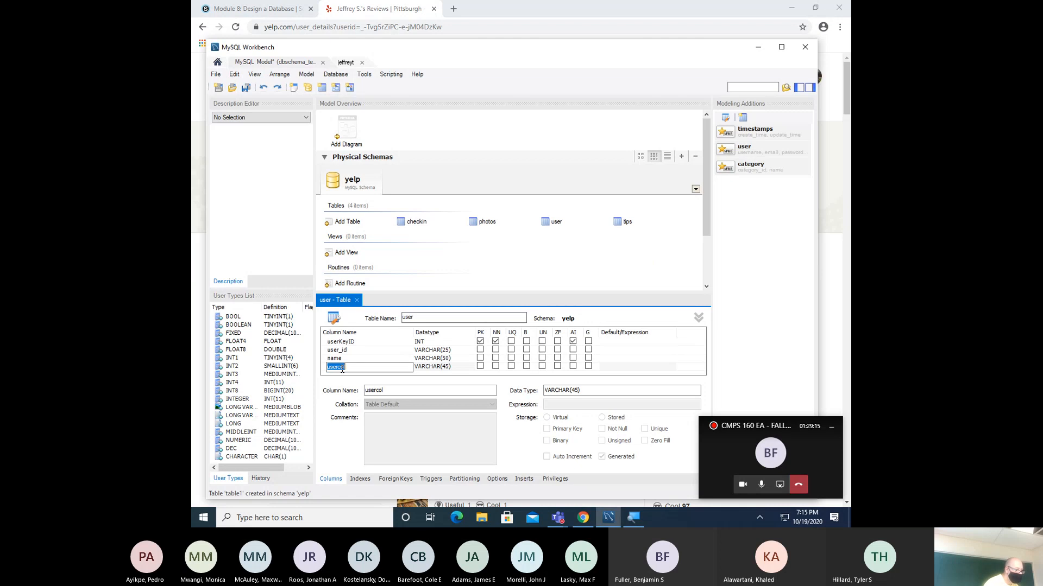
text(review_count)
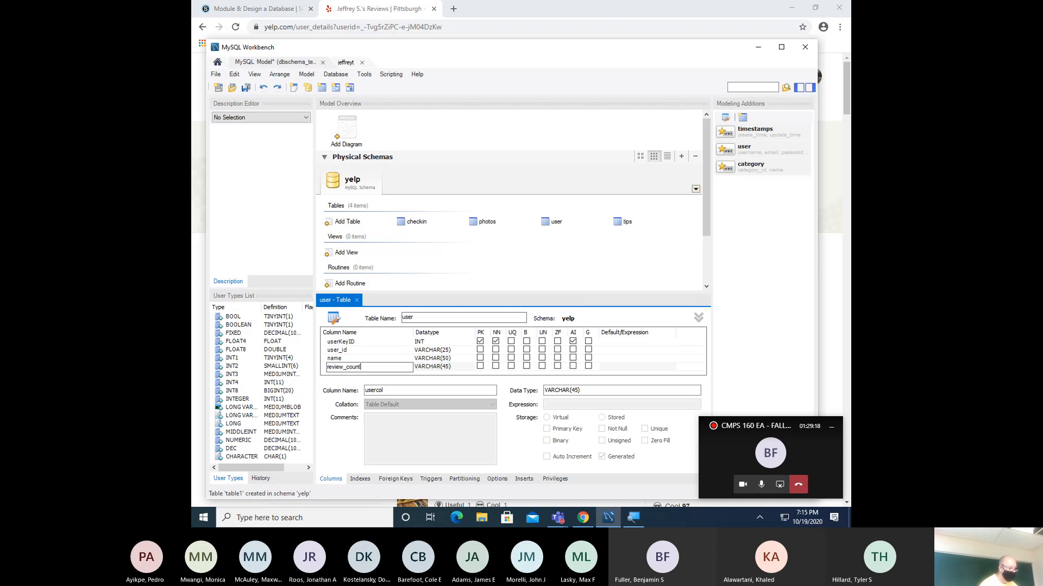
key(Tab)
text(IN)
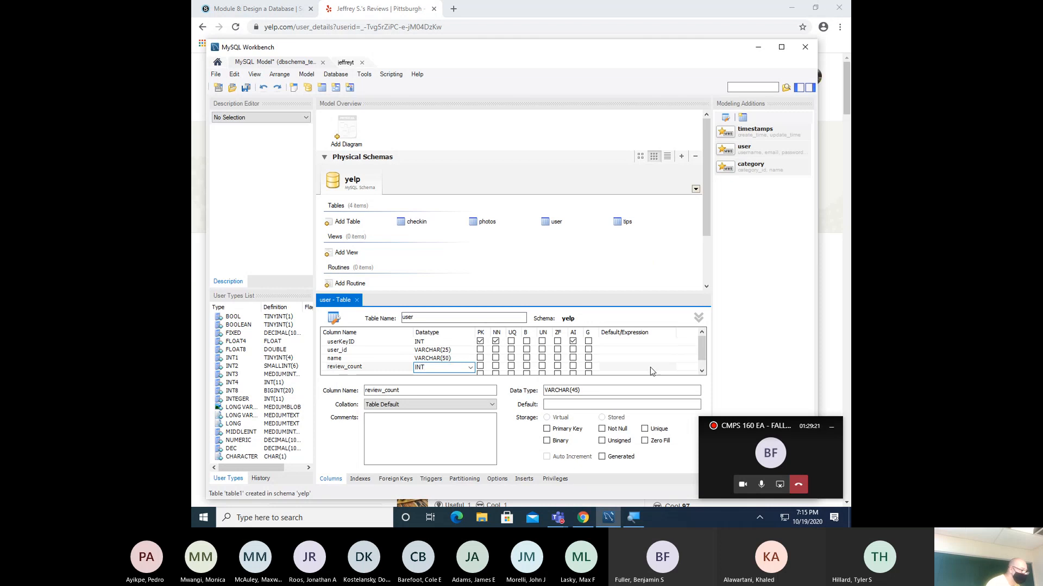
click(702, 371)
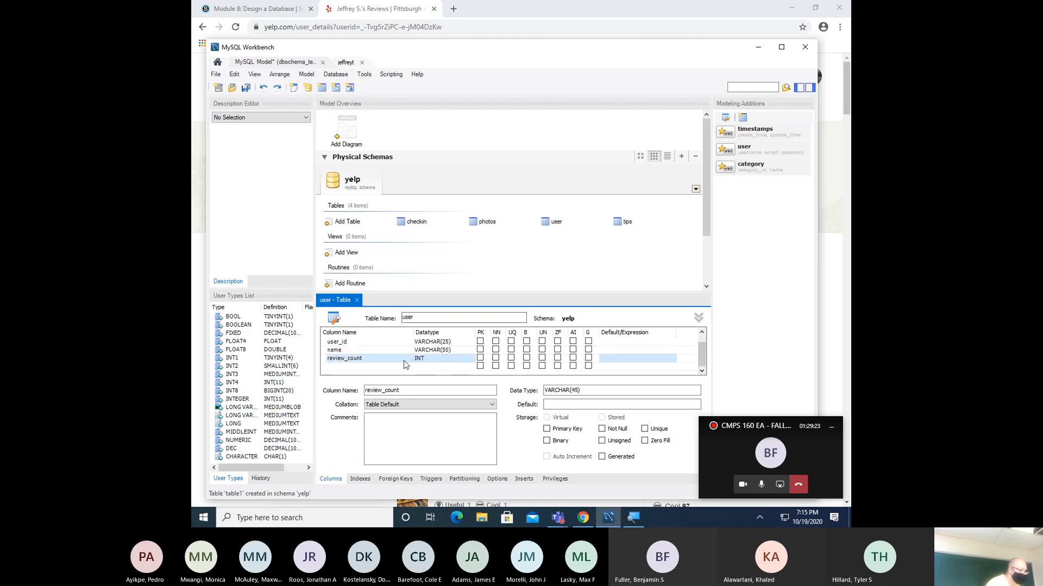
click(404, 425)
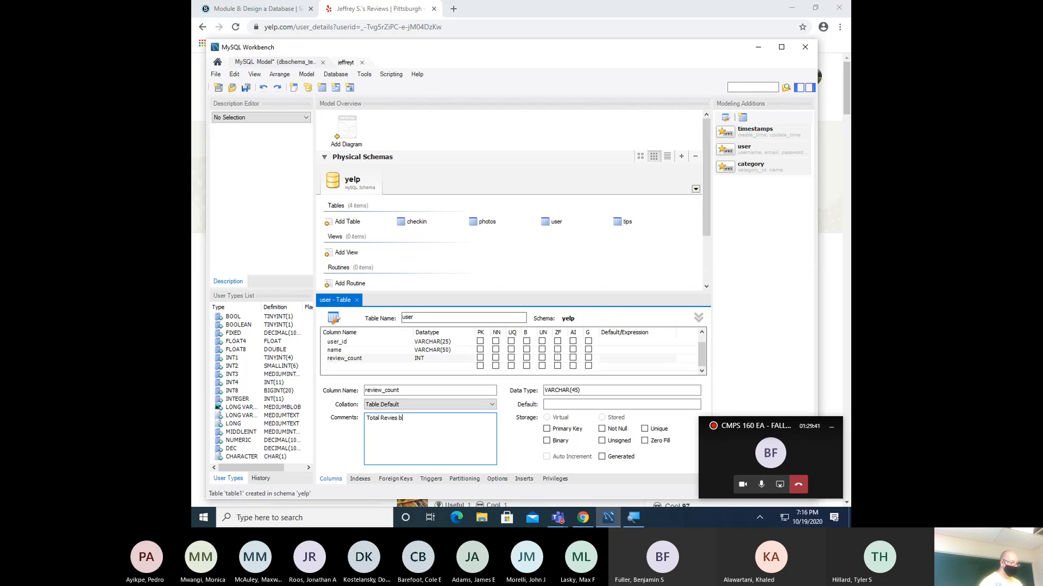
key(BackSpace)
key(BackSpace)
text(iew)
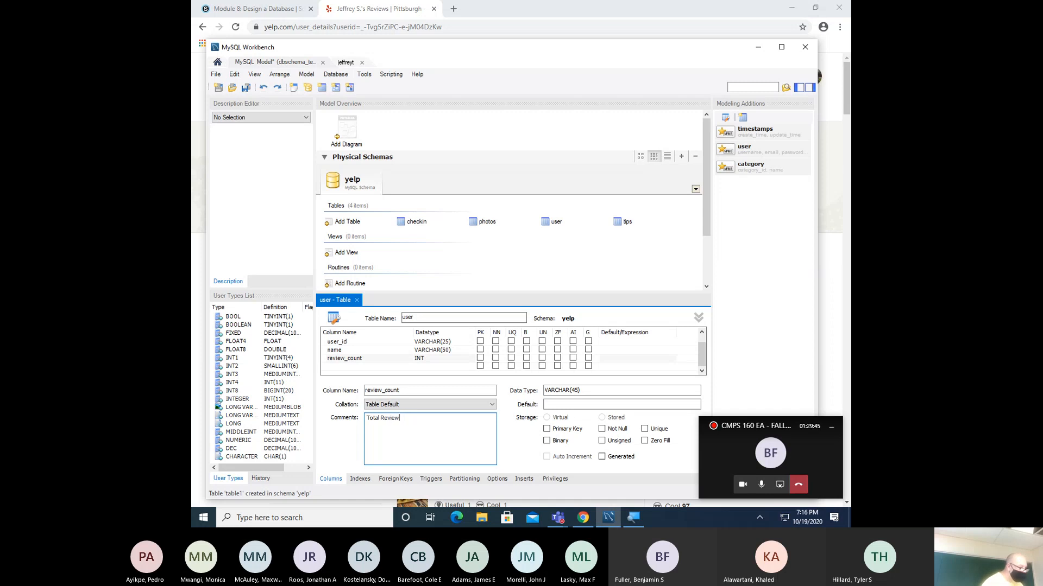
text(s by user)
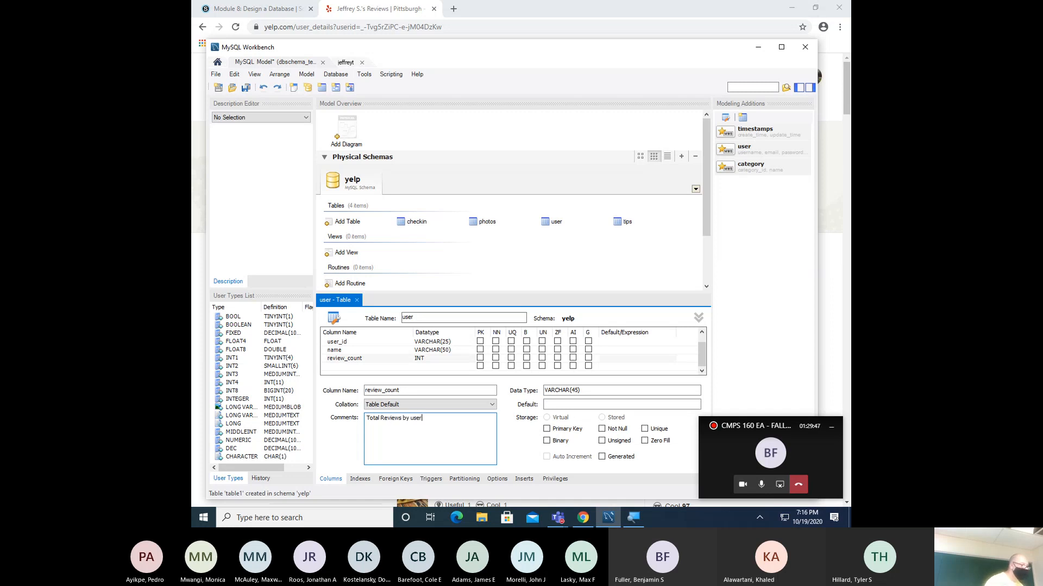
click(372, 367)
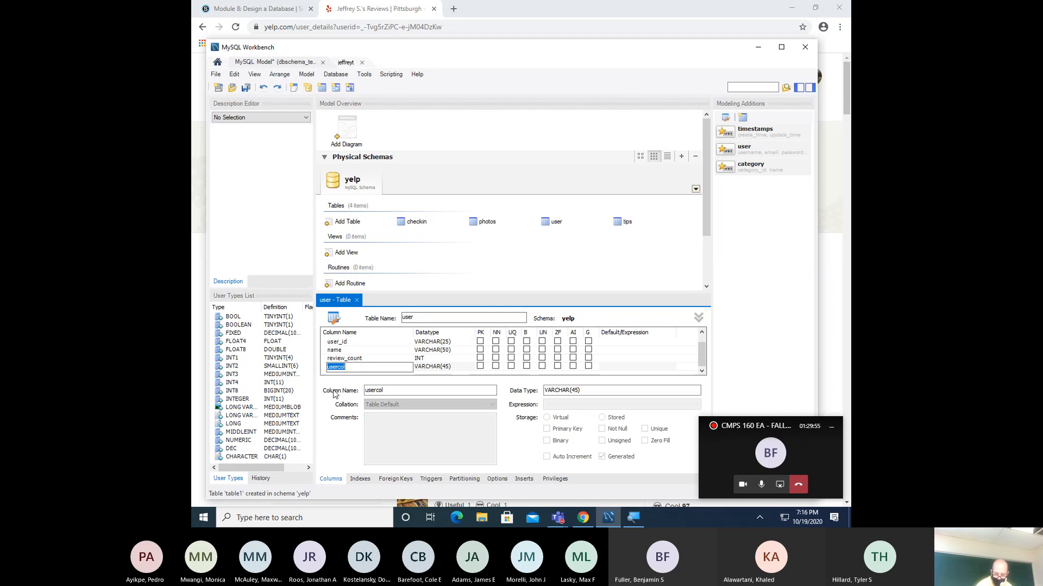
- Name the new column yelping_since with datatype DATE
text(yelping_since)
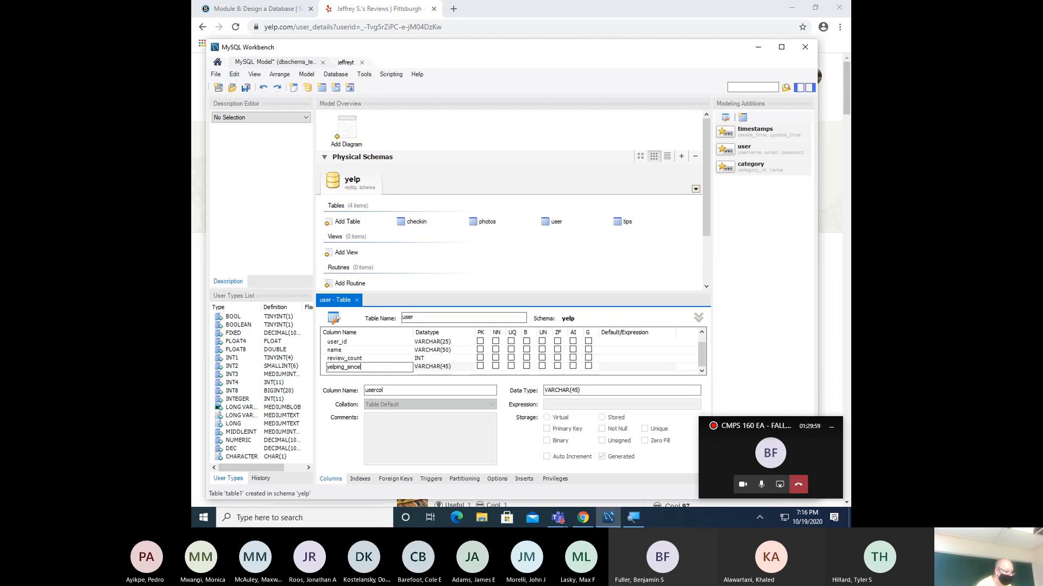
key(Tab)
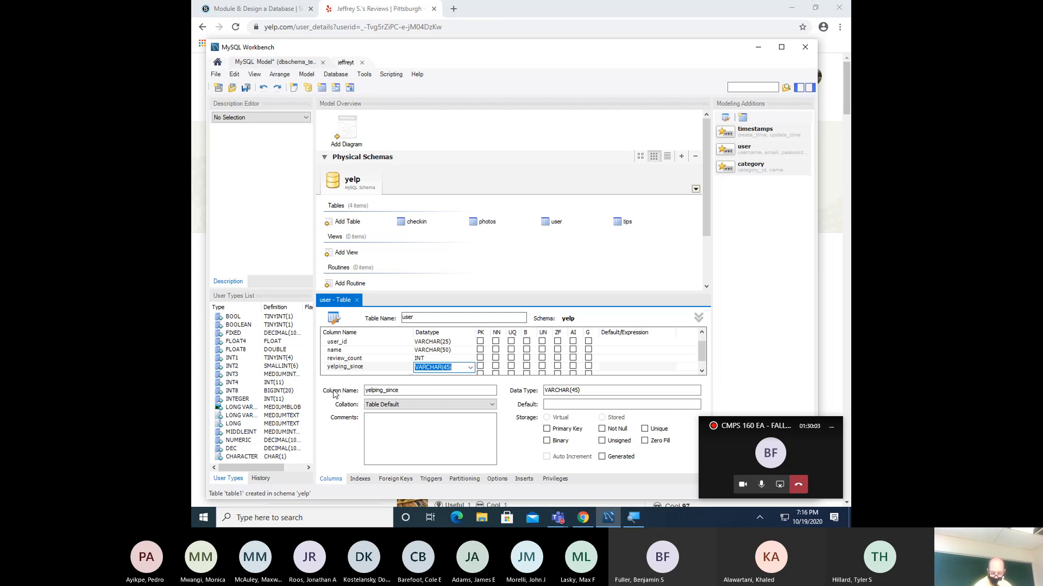
text(DAT)
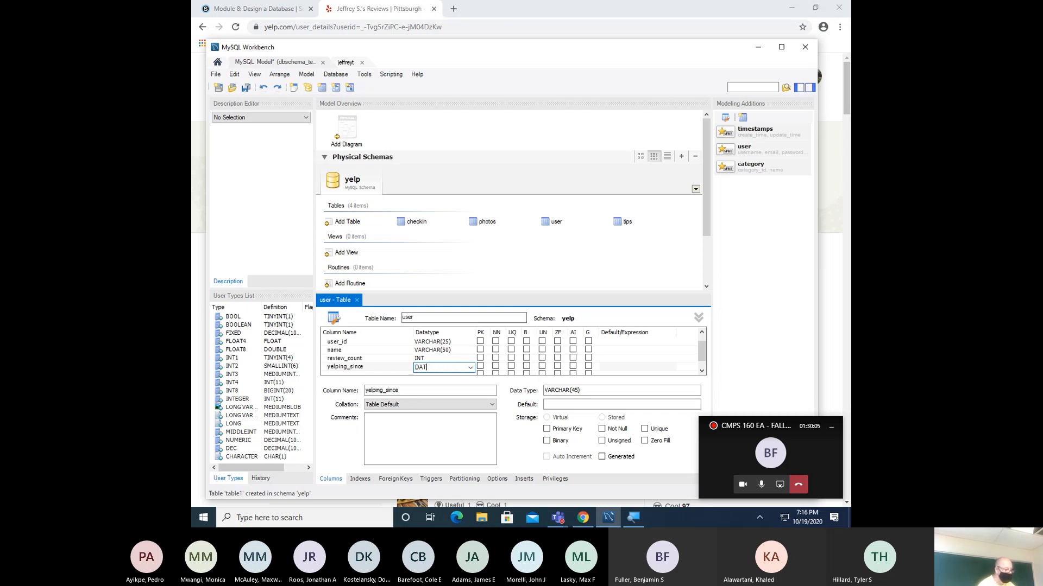
text(E)
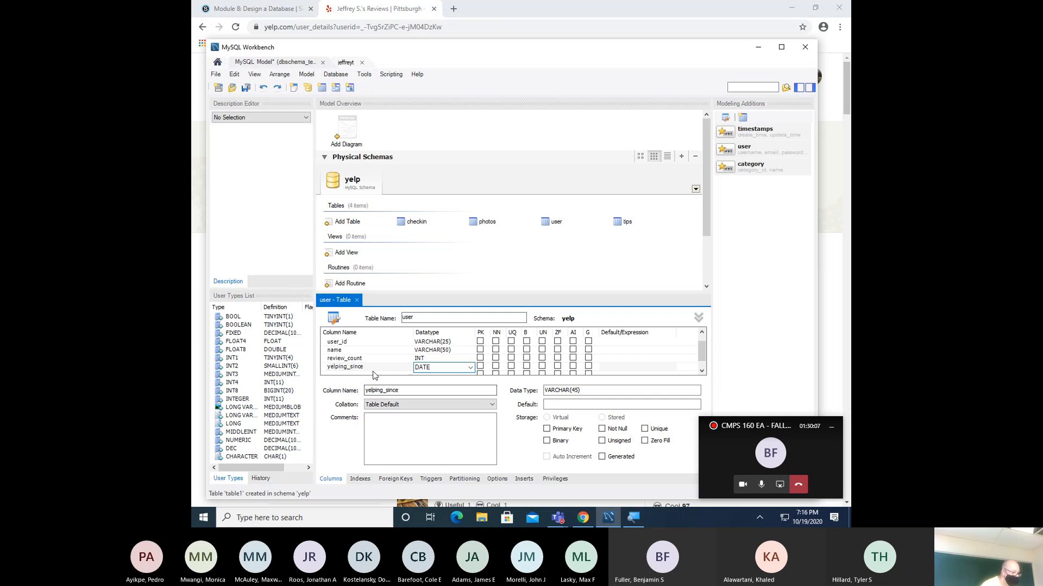
key(Return)
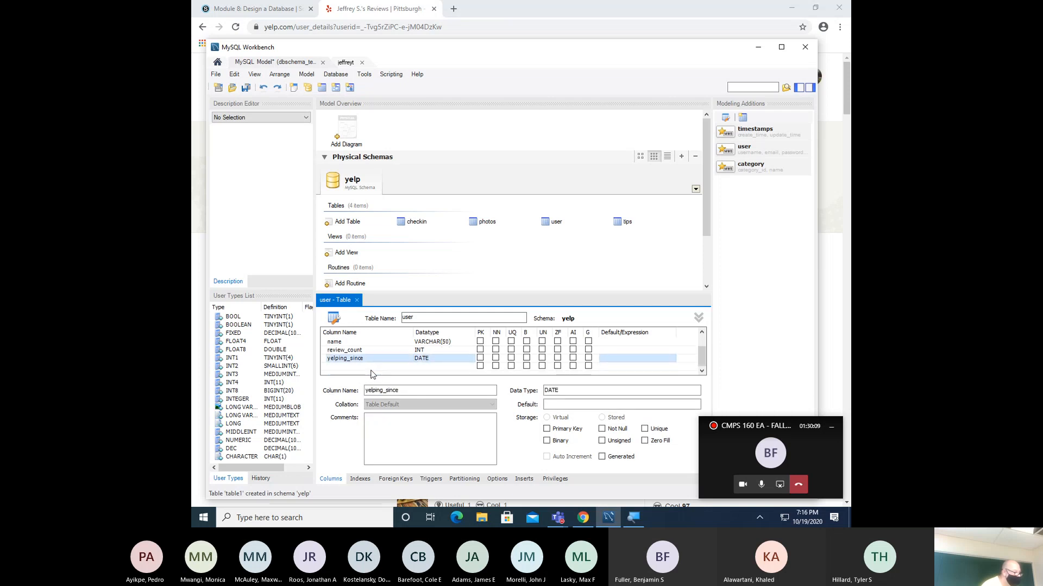
- Add a friends column with datatype INT
click(364, 368)
click(364, 368)
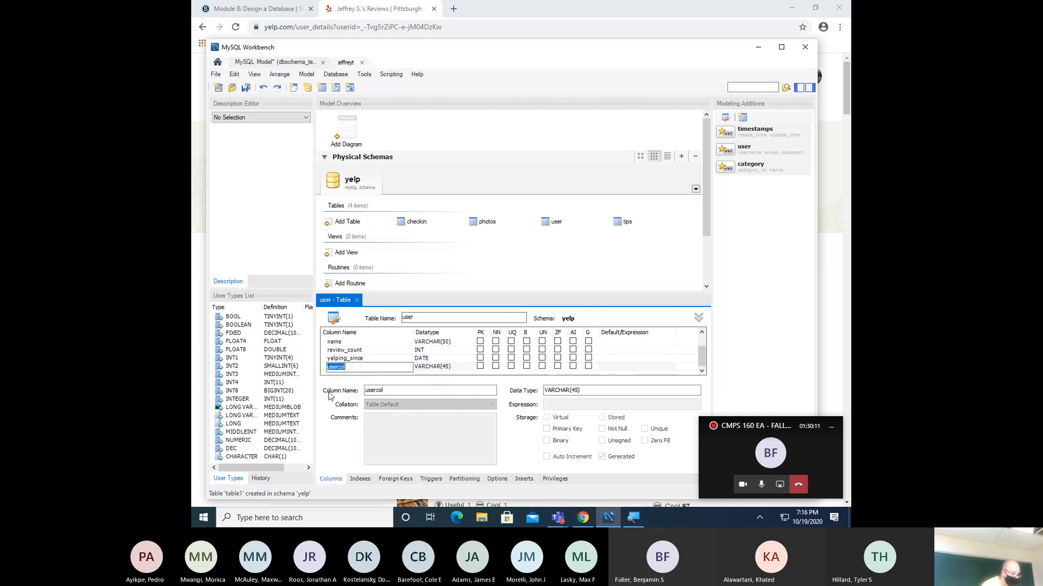
text(fr)
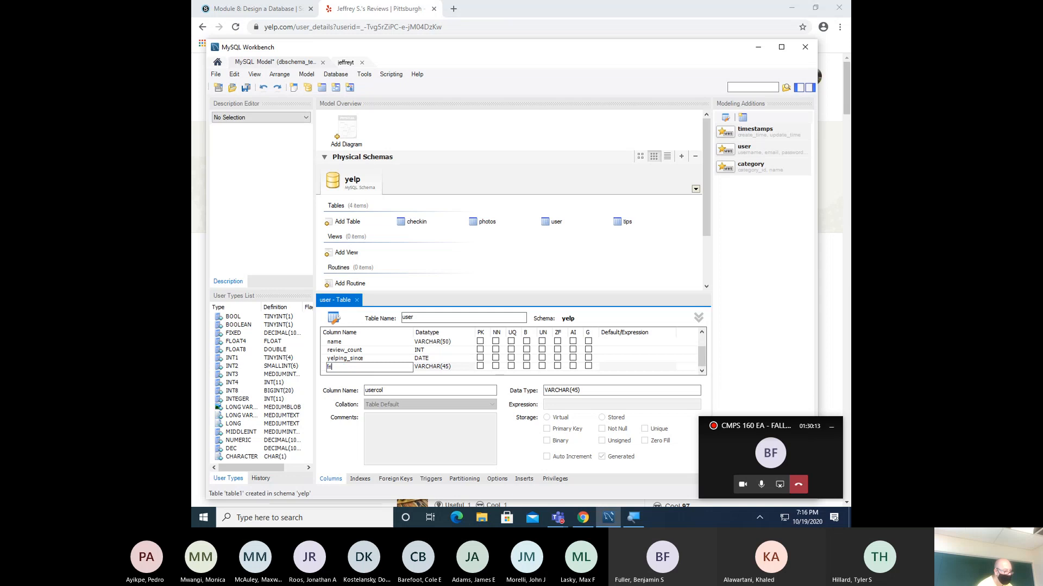
text(iends)
key(Tab)
text(INT)
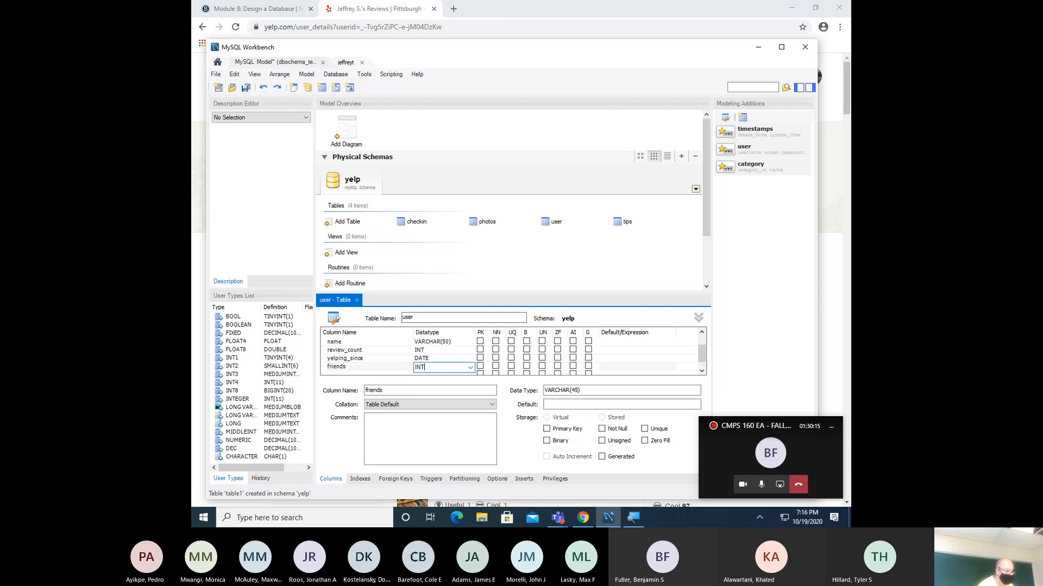
key(Return)
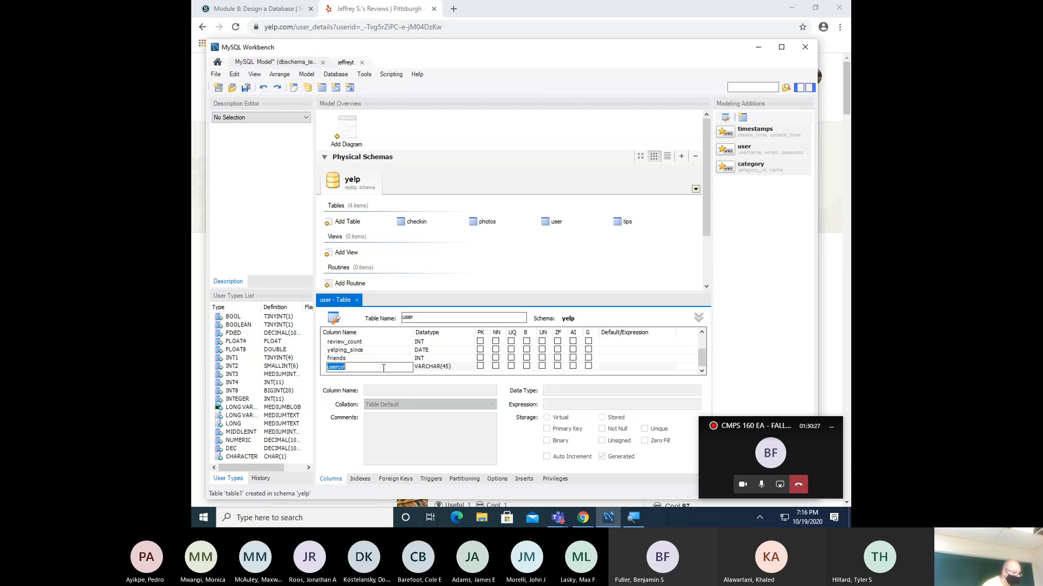
- Change the friends column's datatype to VARCHAR(25)
click(441, 359)
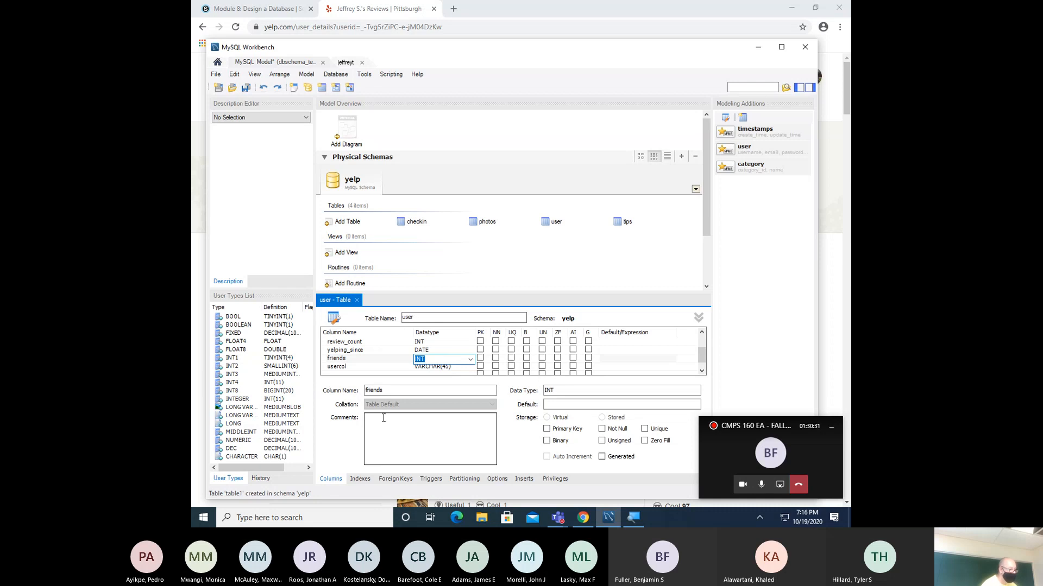
text(VARCHAR(5)
key(BackSpace)
text(25))
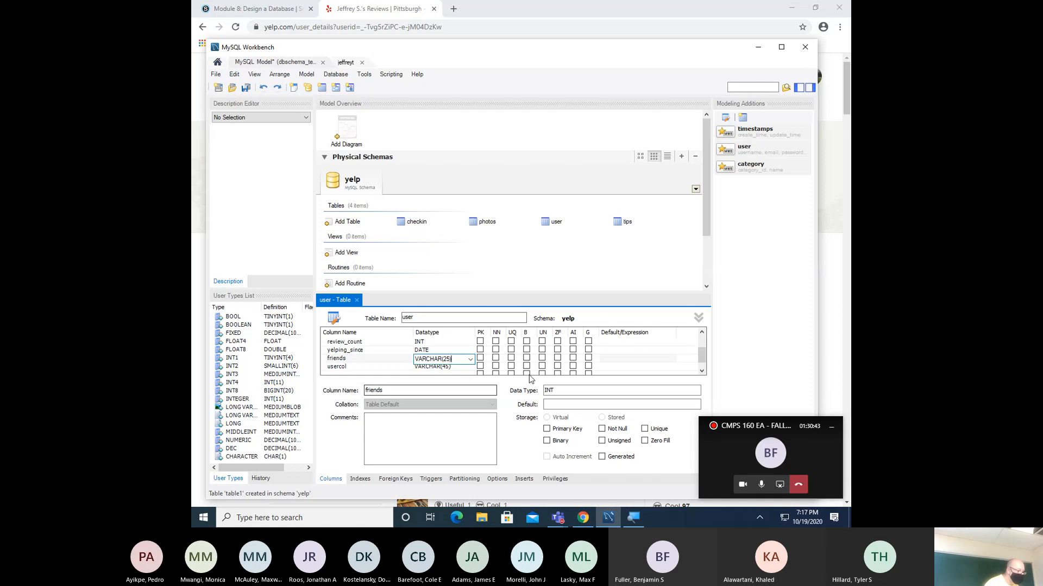
click(702, 370)
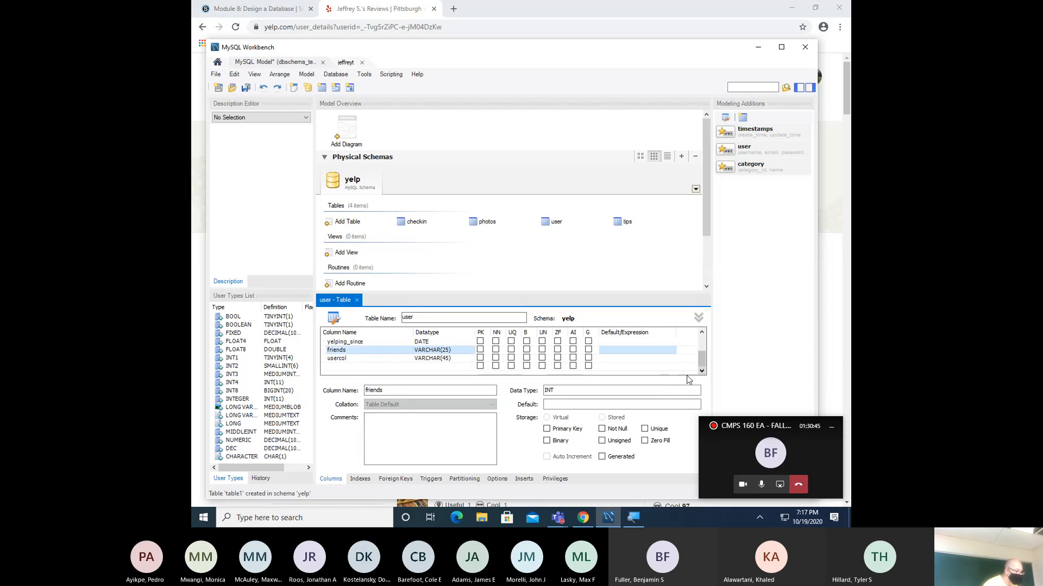
- Rename the placeholder row to useful as INT, and start a funny column
double_click(379, 361)
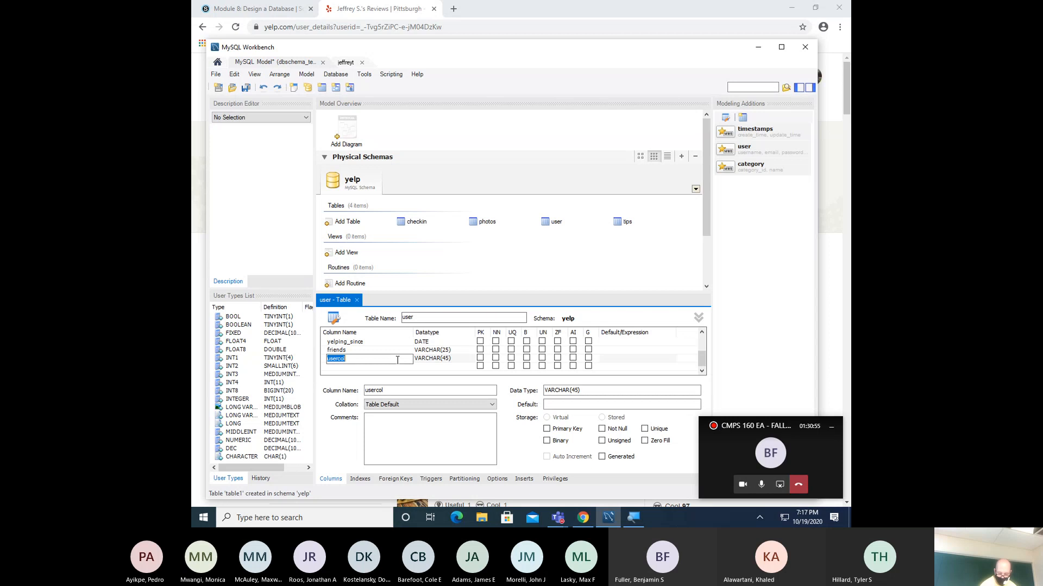
text(u)
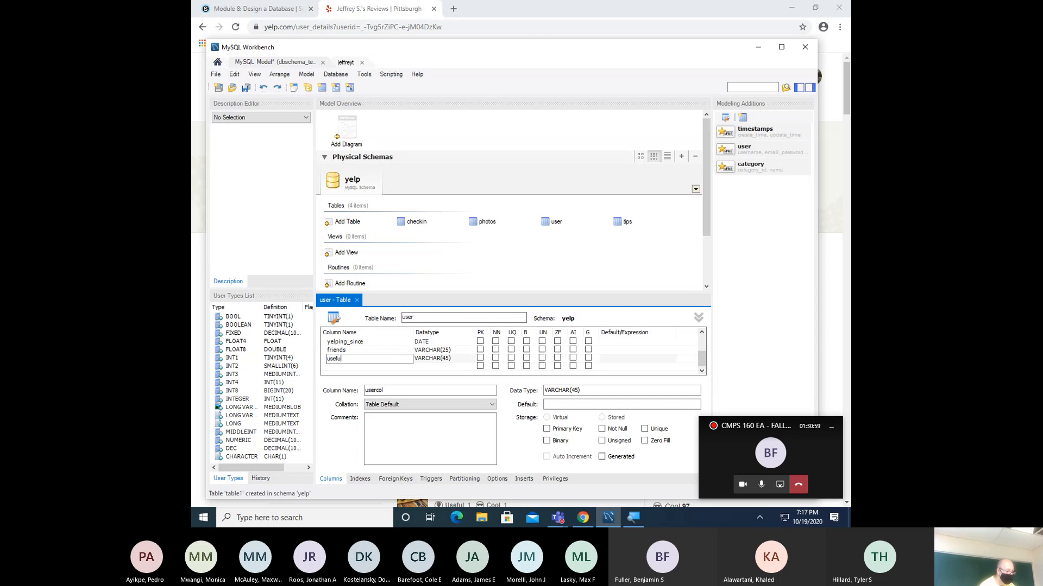
key(Tab)
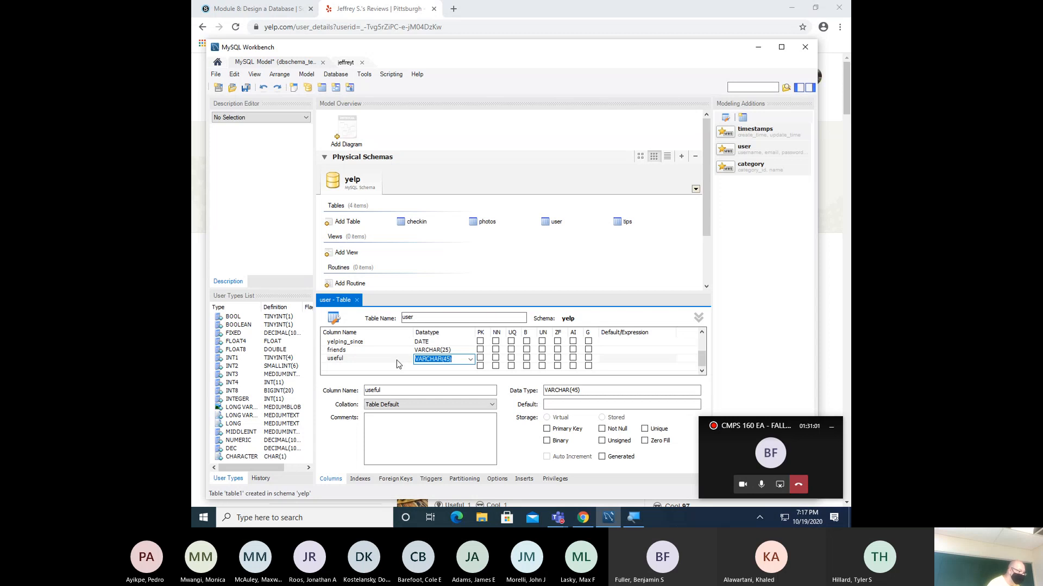
text(INT)
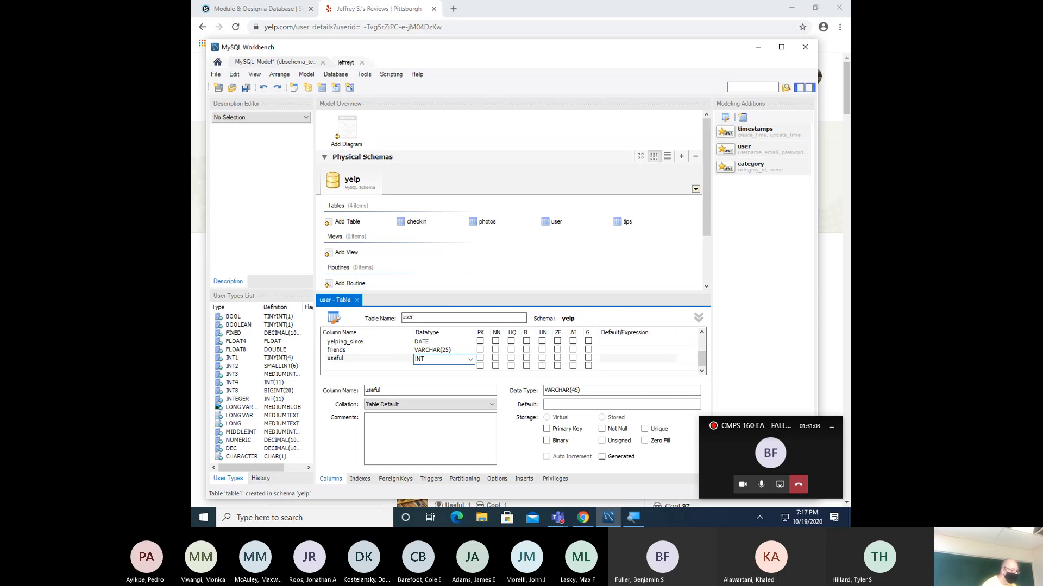
click(397, 366)
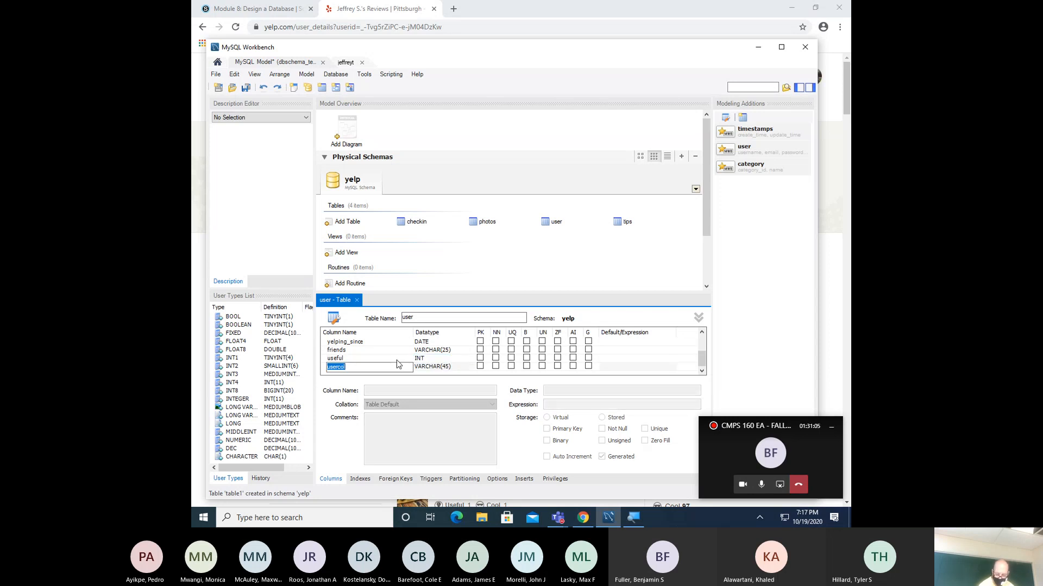
text(funny)
key(Tab)
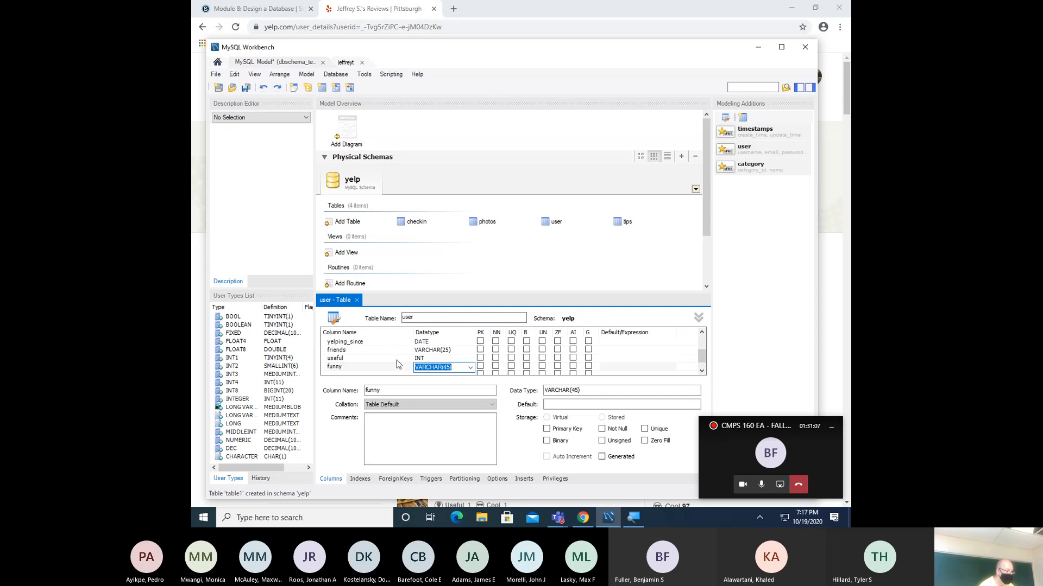
- Begin INT as funny's datatype, then look over the Yelp profile's vote and compliment counts
text(INT)
key(alt+Tab)
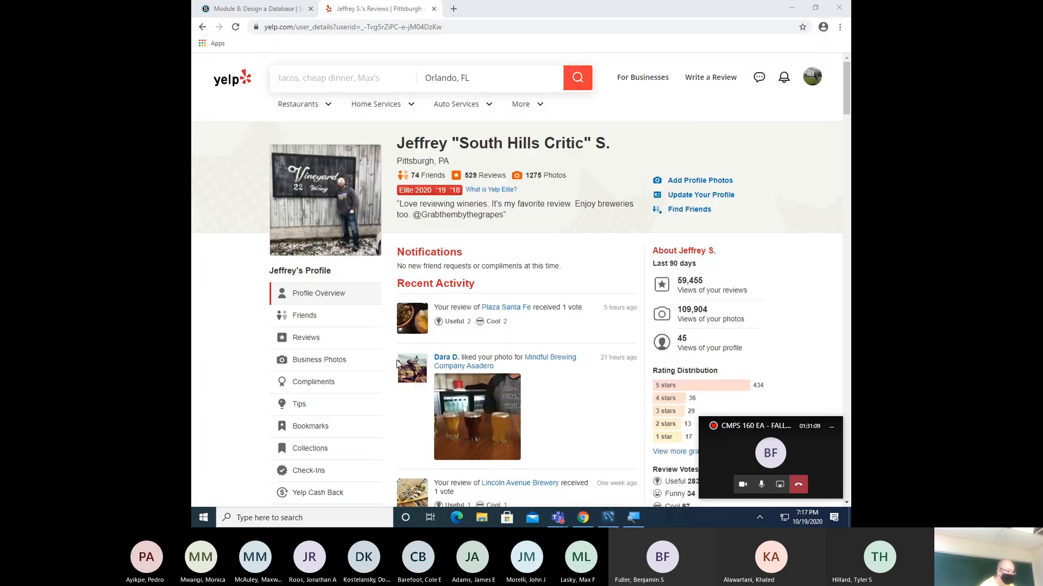
scroll(448, 352, down, 12)
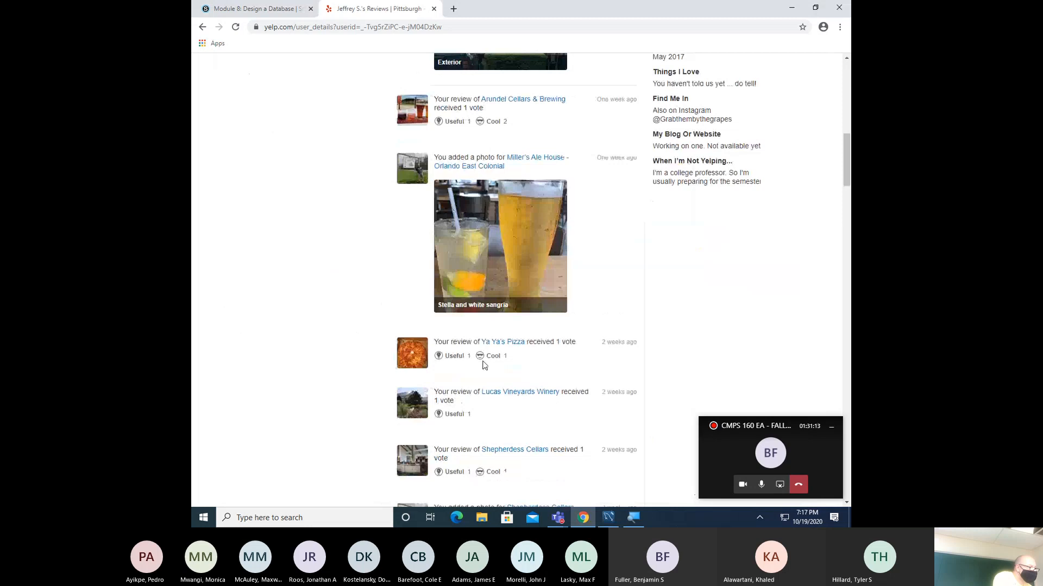
scroll(484, 365, down, 10)
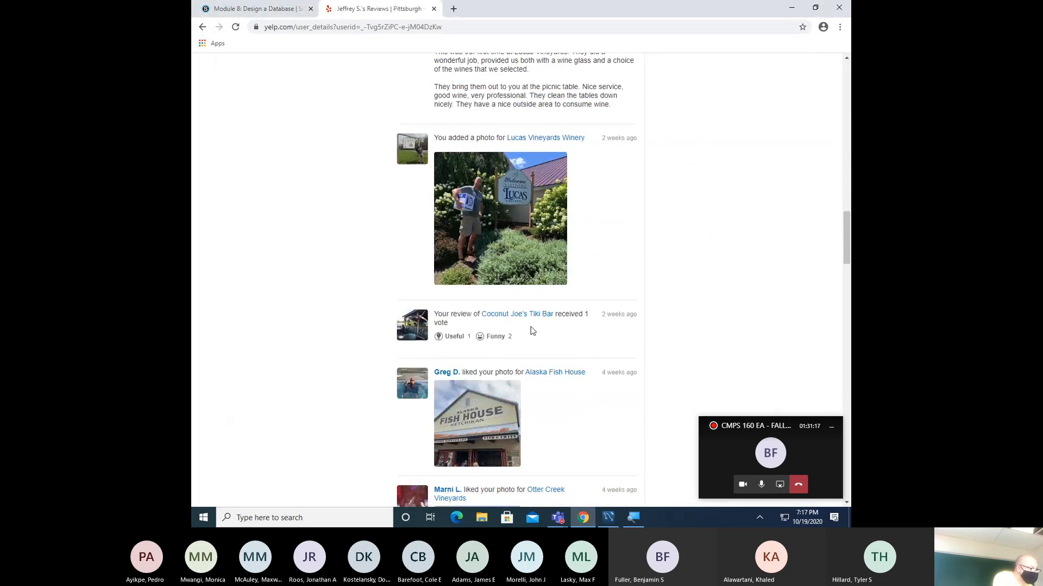
scroll(532, 331, down, 2)
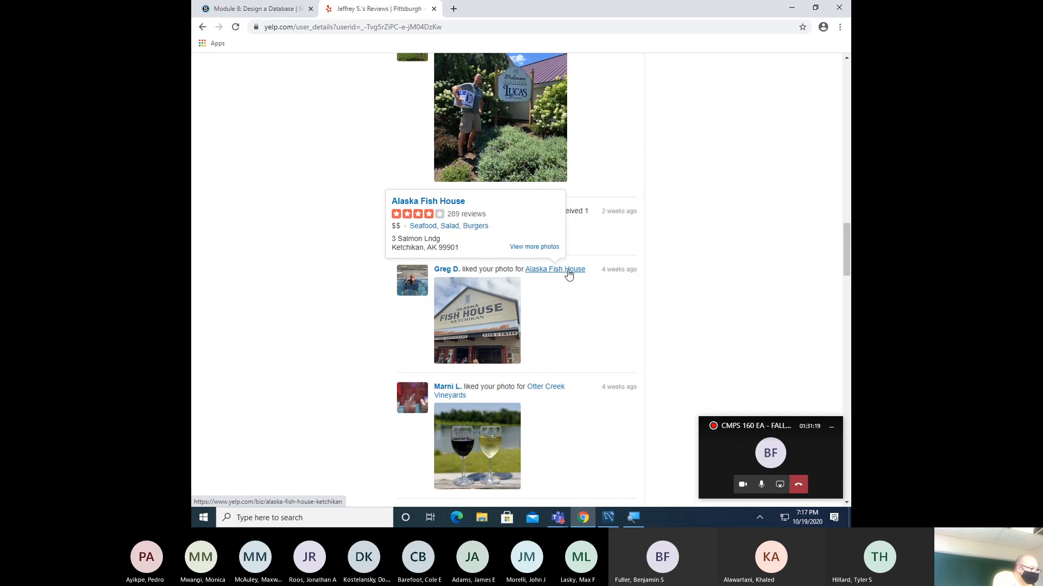
- Open another reviewer's Yelp profile, vote a review Funny, and return to Workbench
click(568, 274)
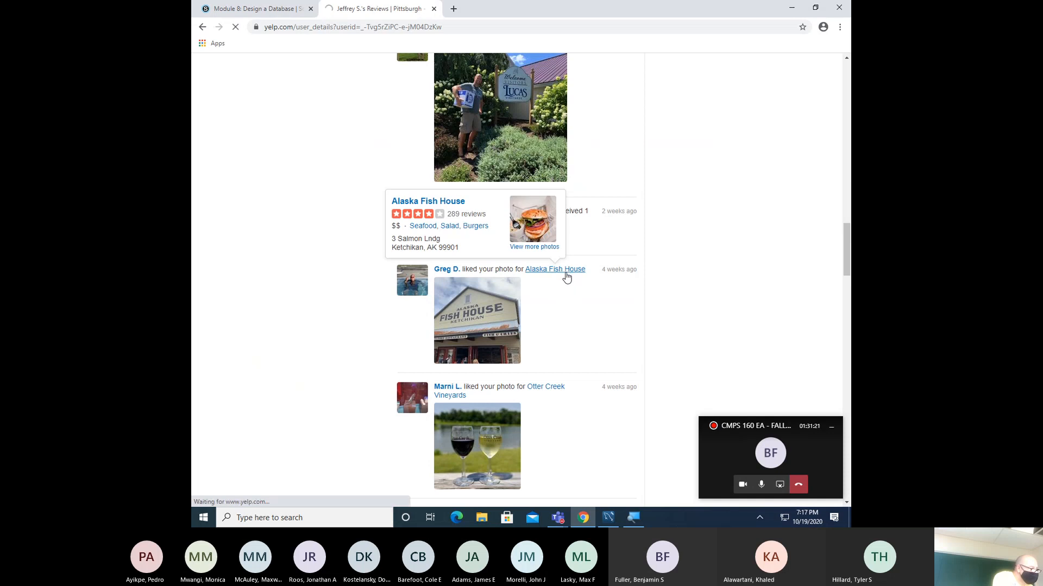
click(414, 280)
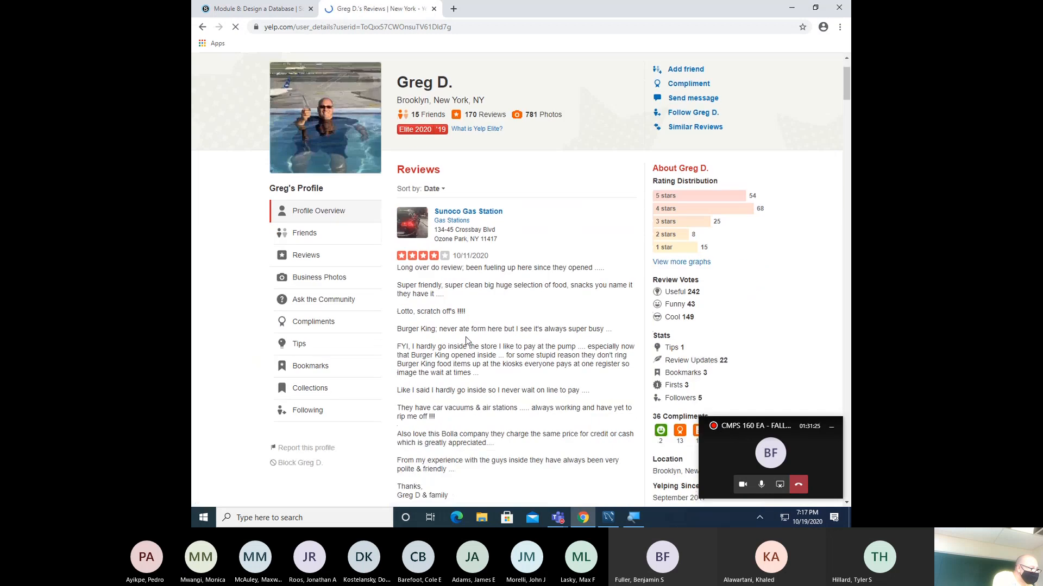
scroll(465, 337, down, 5)
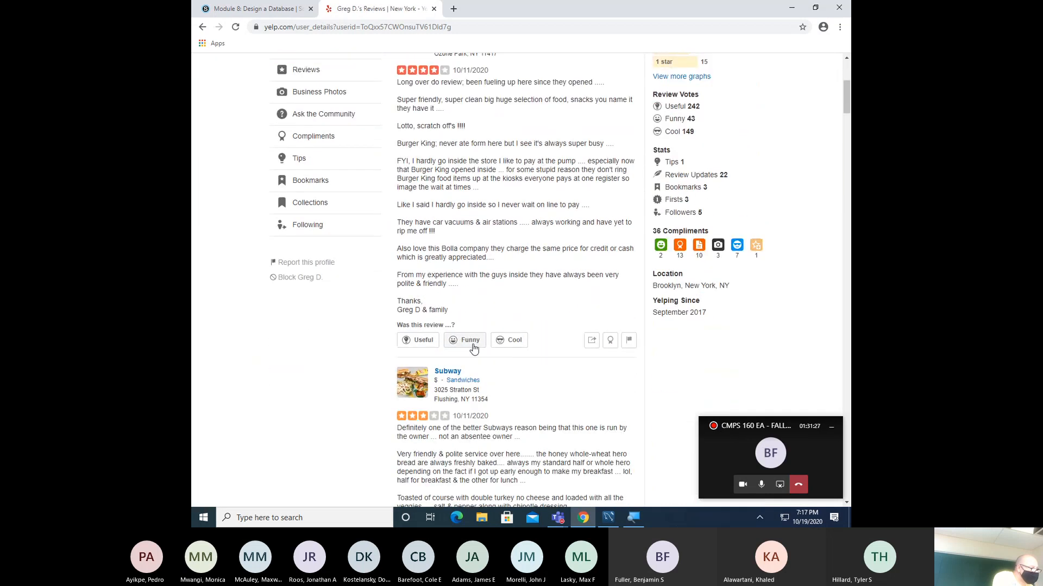
click(456, 344)
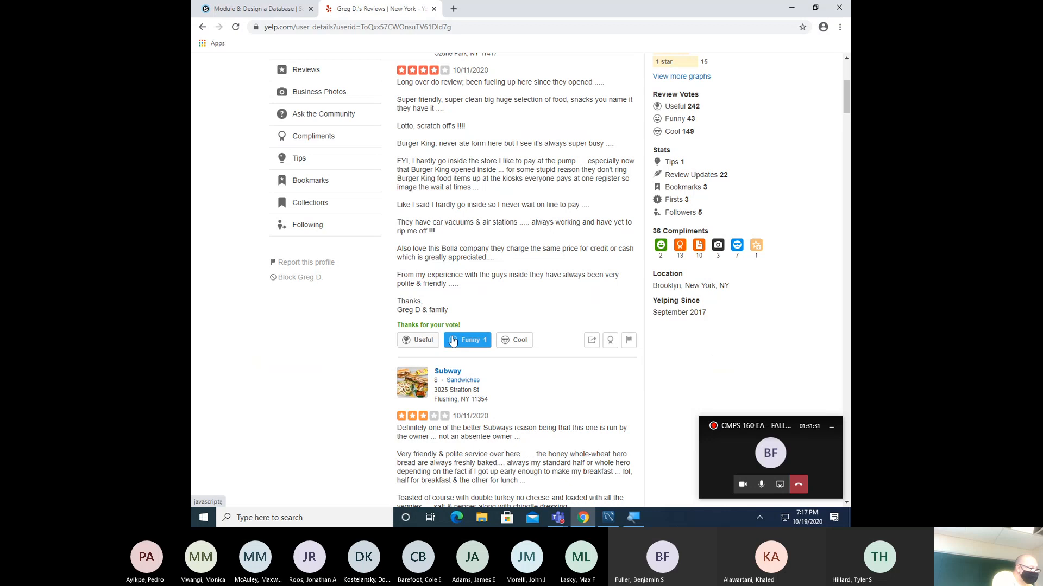
click(608, 518)
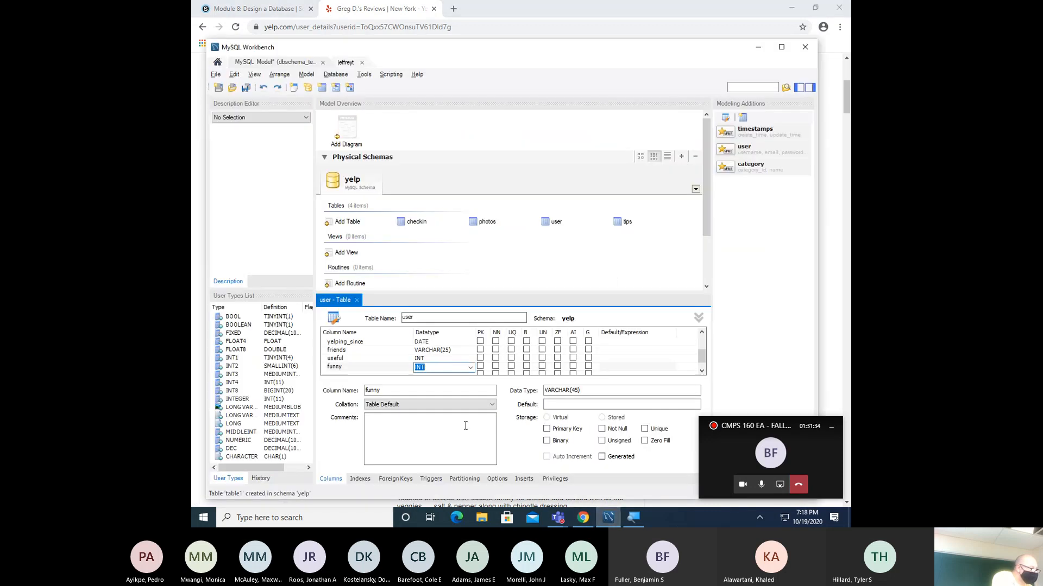
- Commit funny as INT, add cool and fans as INT, and start an elite column
click(374, 369)
click(428, 373)
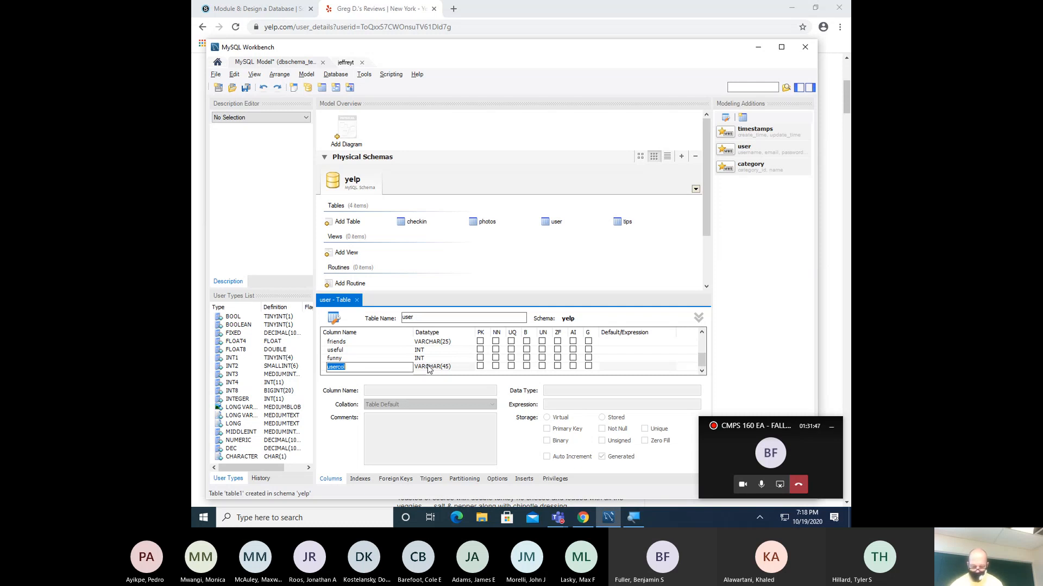
text(c)
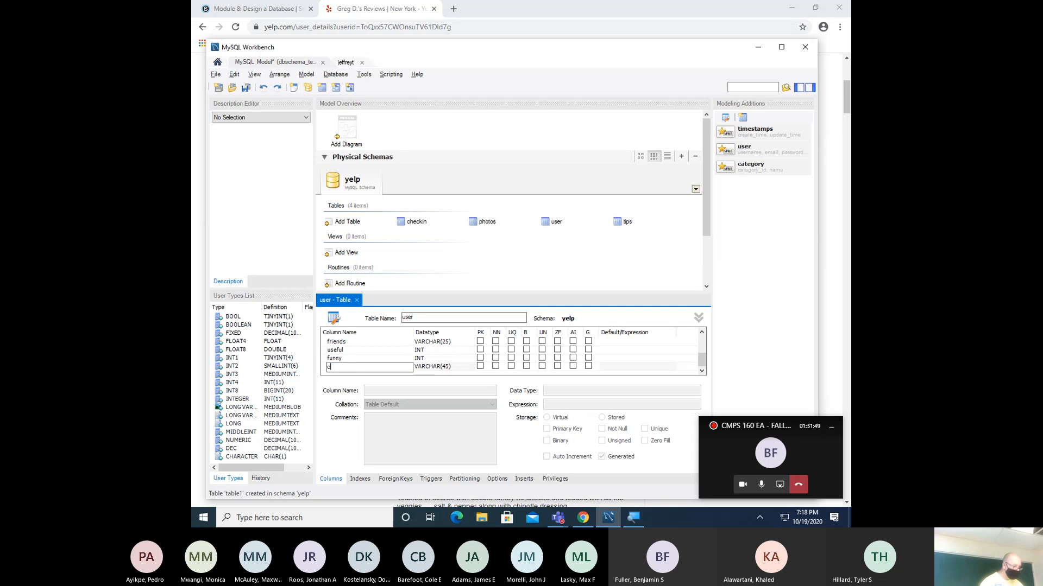
text(ool)
key(Return)
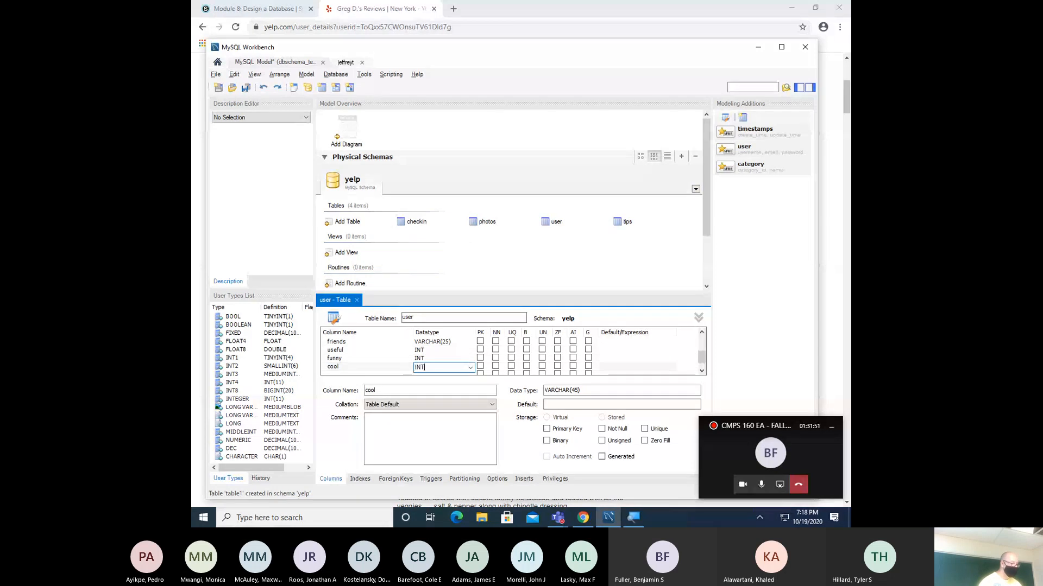
text(fans)
key(Tab)
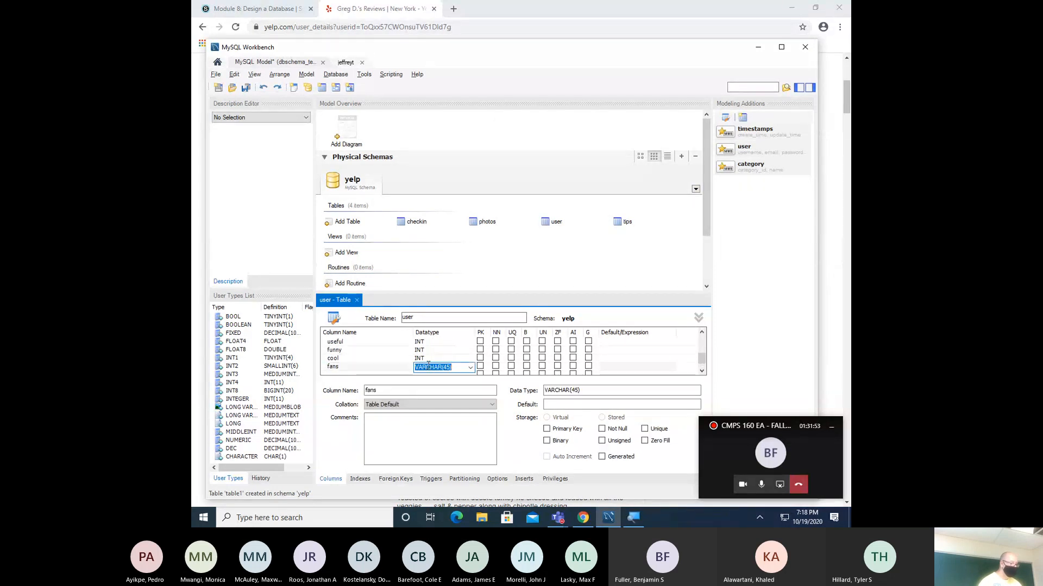
text(INT)
key(Return)
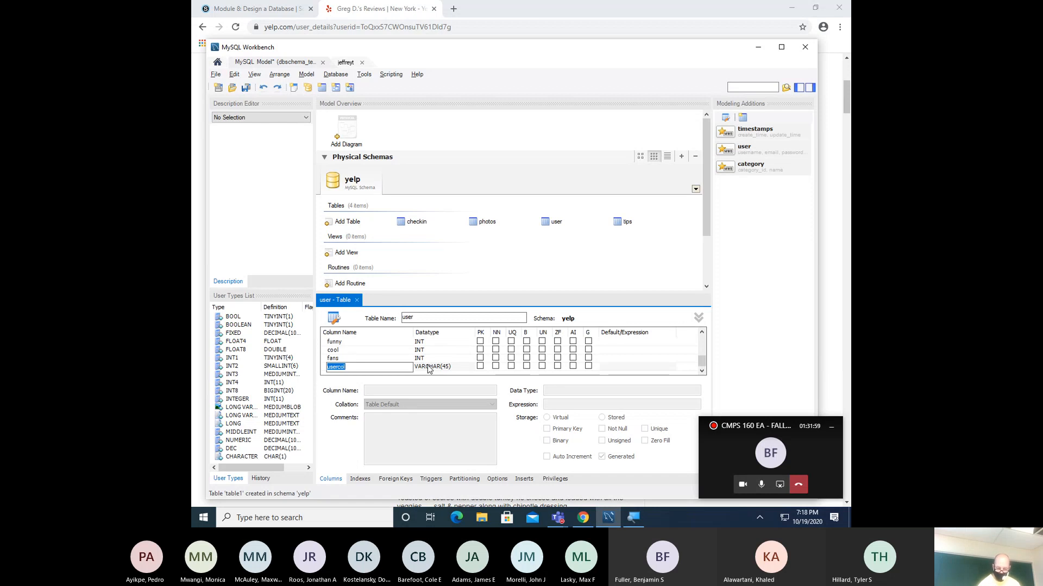
text(elite)
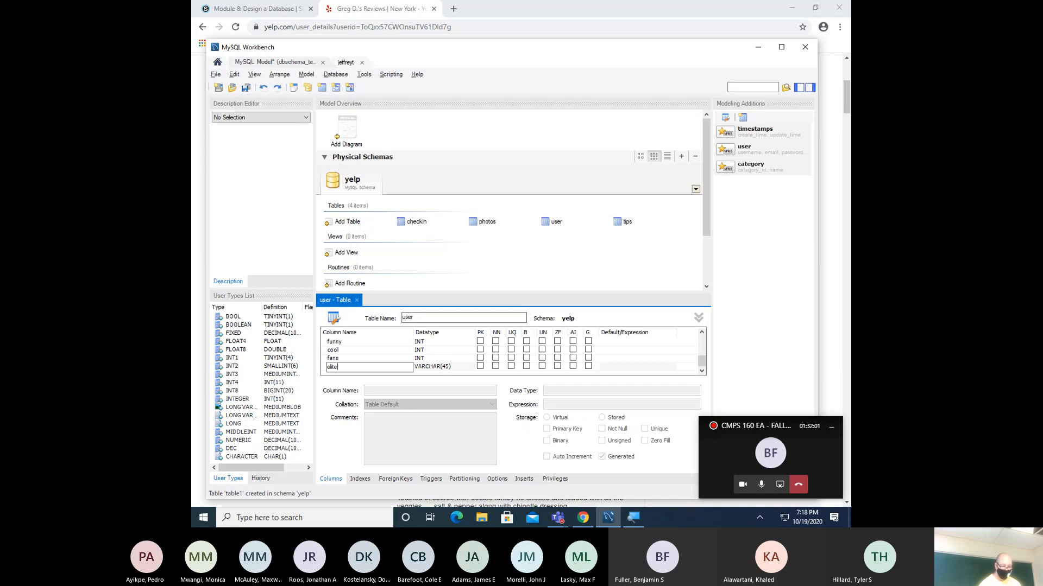
key(Tab)
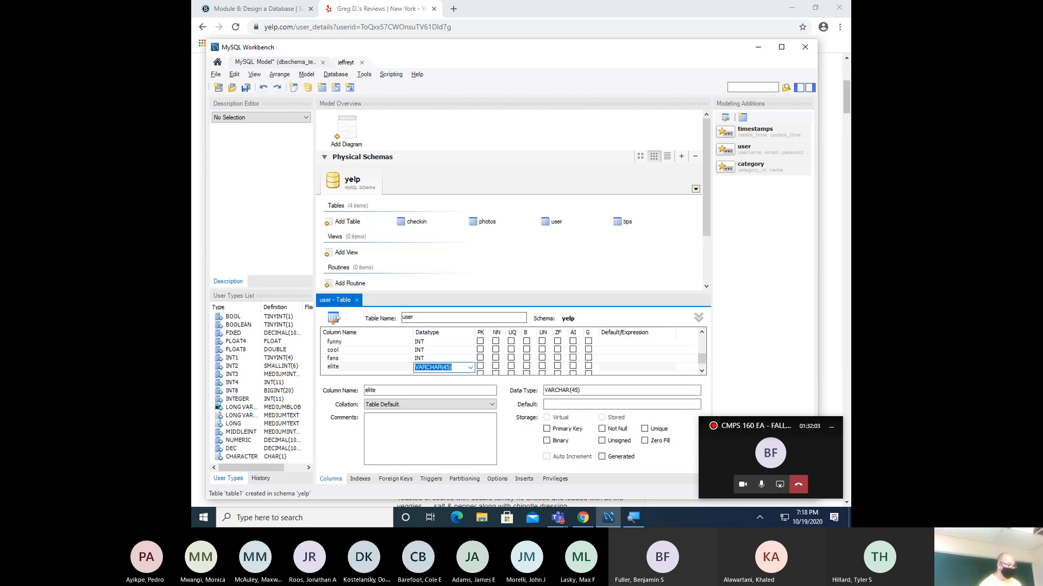
- In Yelp, go back from the other reviewer's page to the account's own profile
key(alt+Tab)
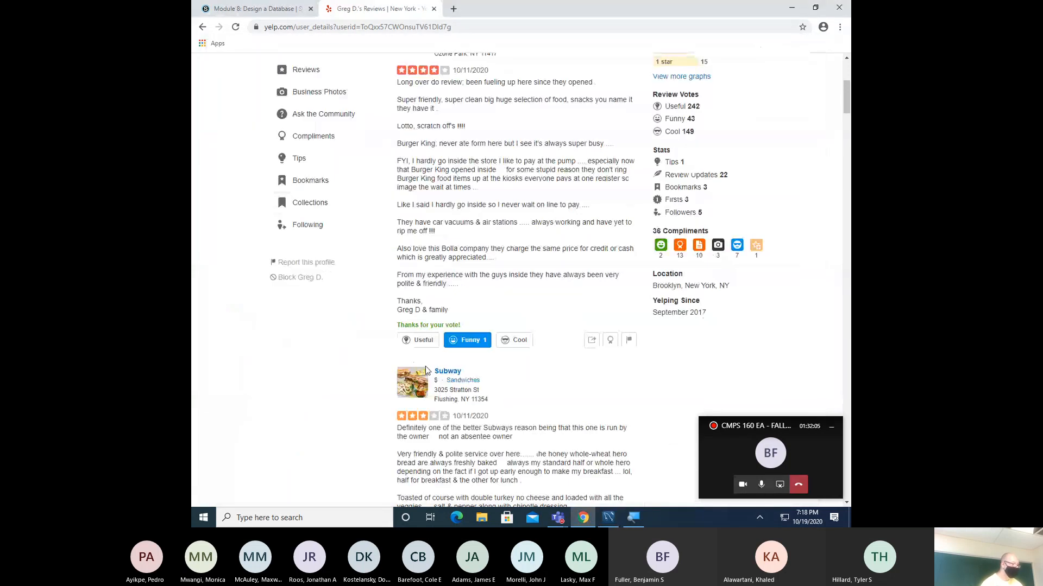
scroll(370, 358, up, 5)
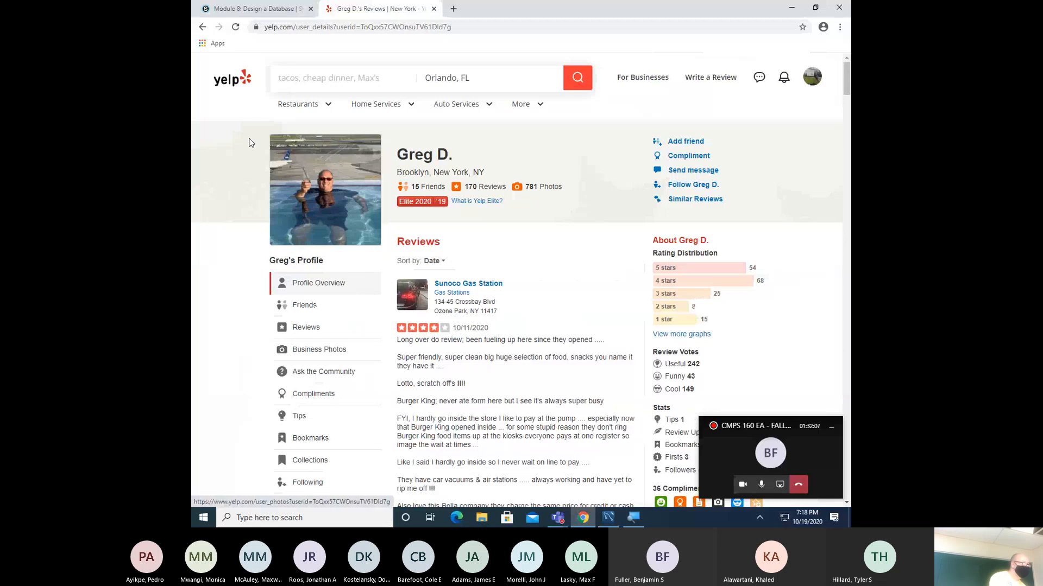
click(202, 27)
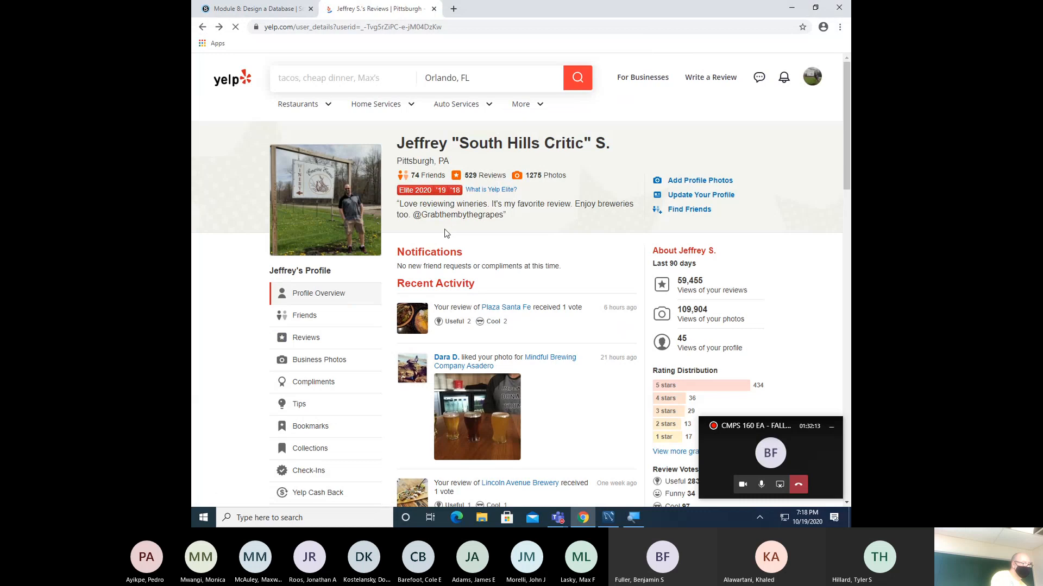
- Set elite to INT and add an average_stars INT column
key(alt+Tab)
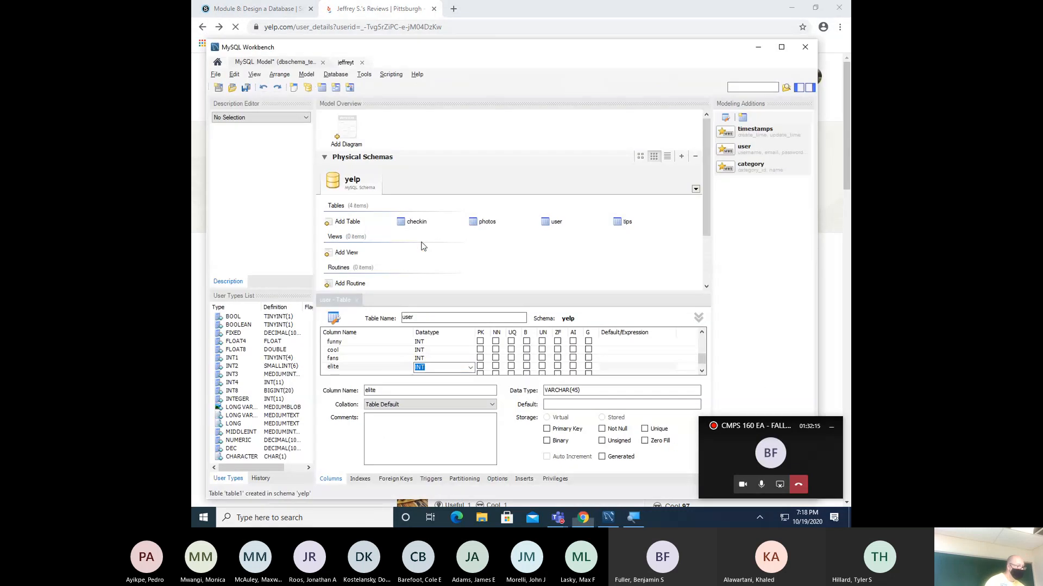
click(335, 374)
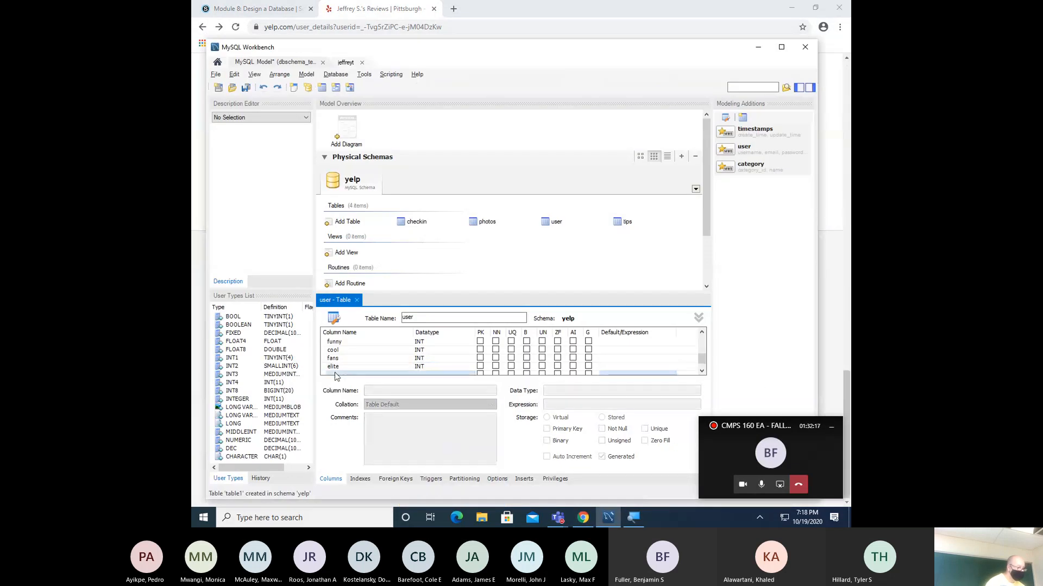
click(335, 375)
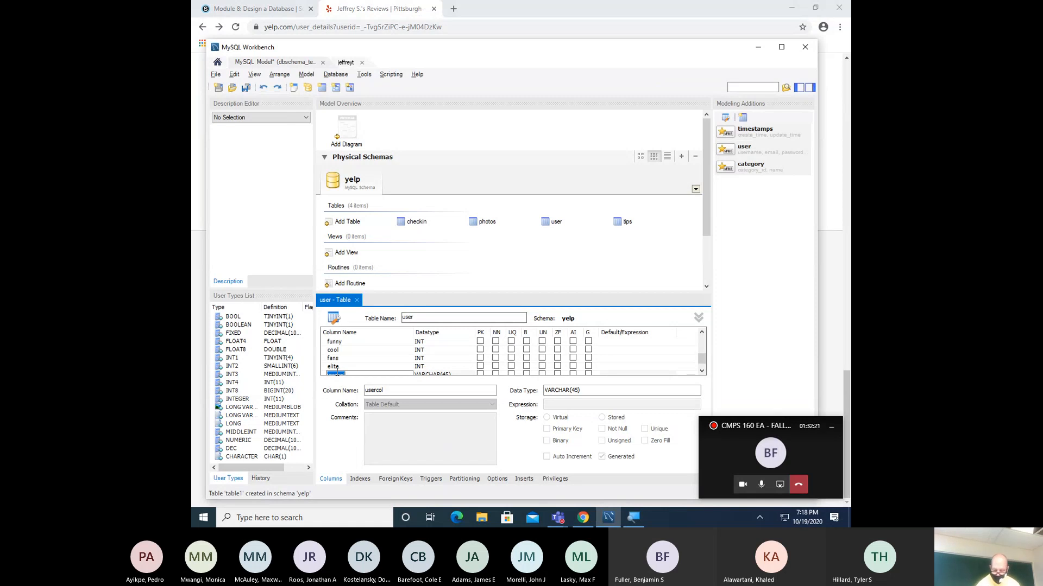
text(ave)
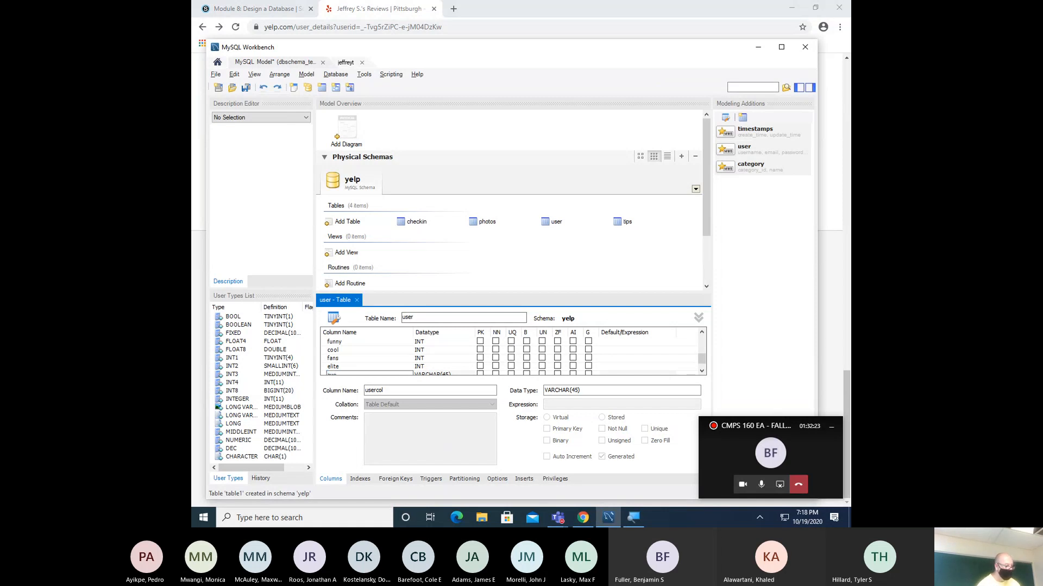
scroll(349, 364, down, 1)
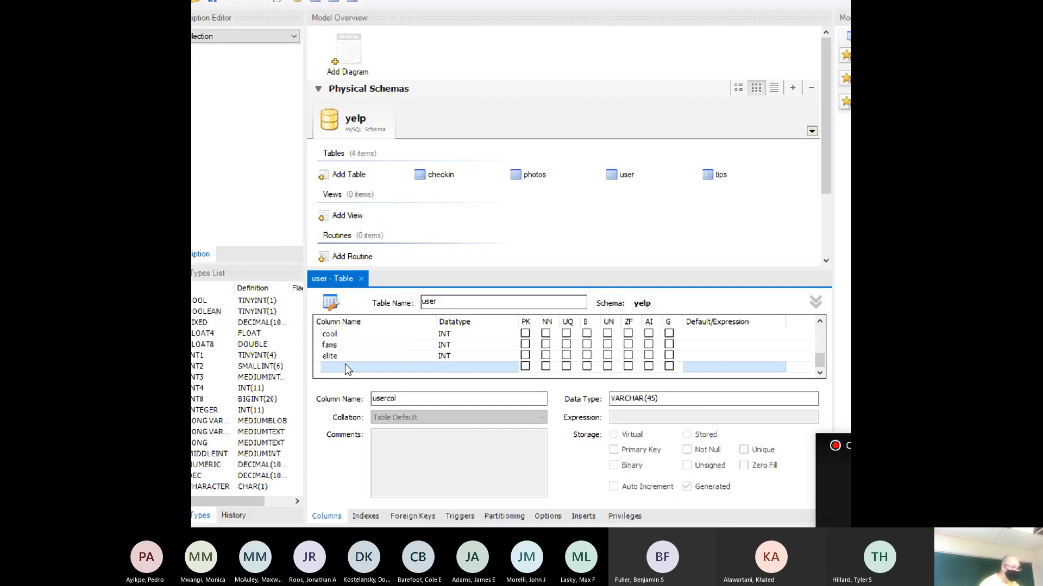
click(336, 369)
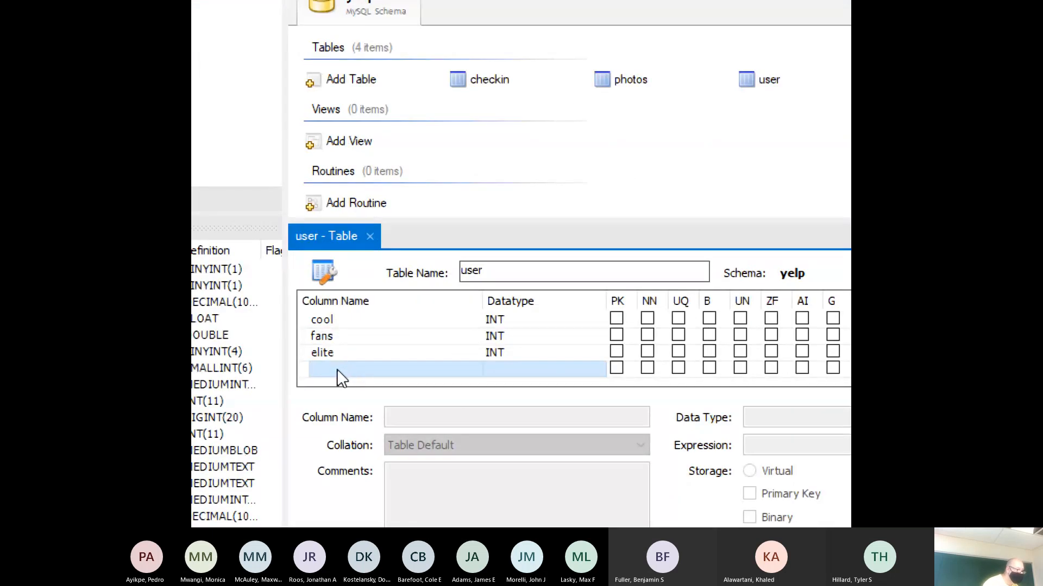
double_click(338, 369)
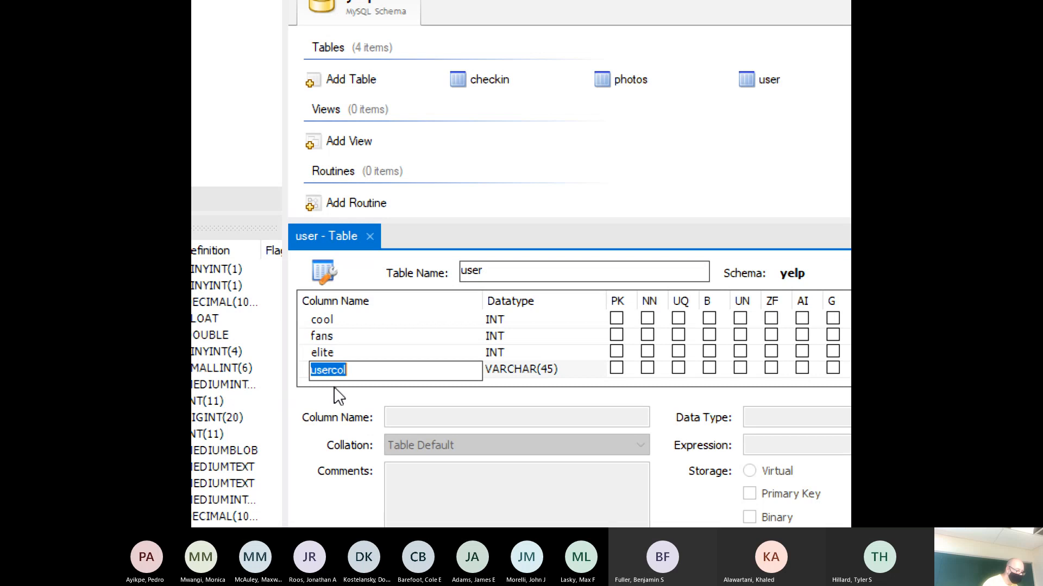
text(aver)
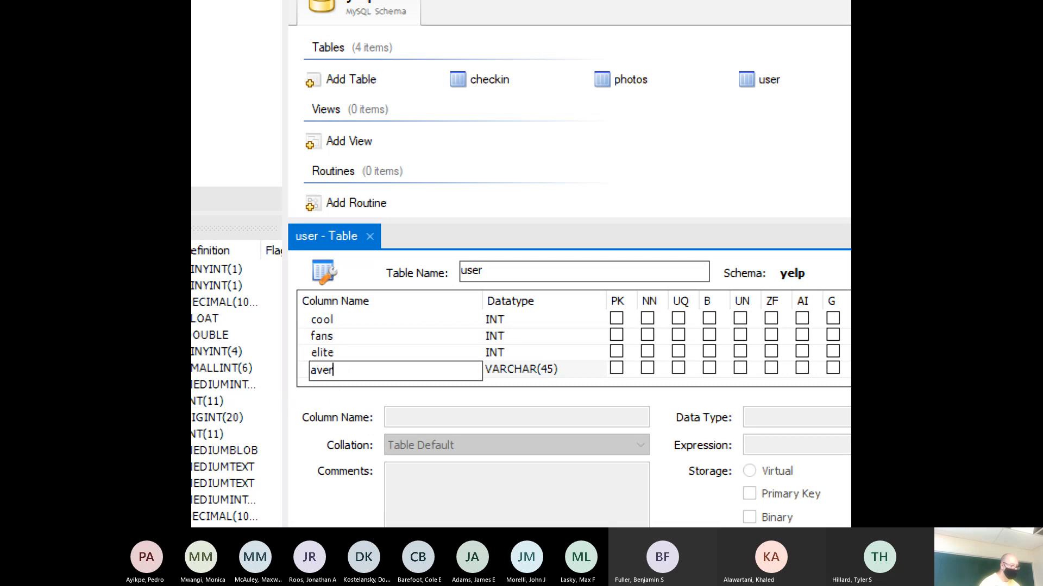
text(age_stars)
key(Tab)
text(INT)
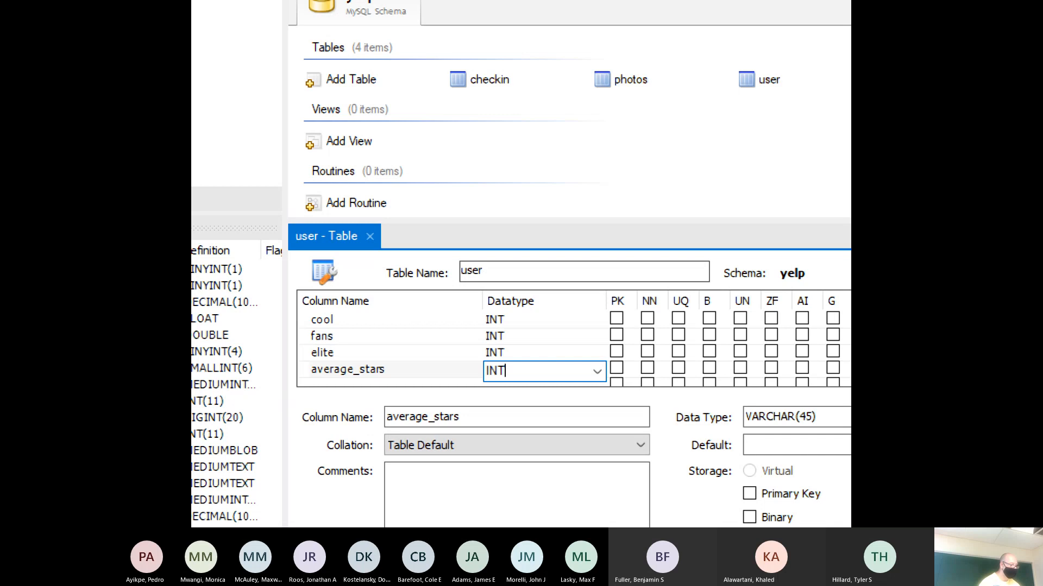
key(Tab)
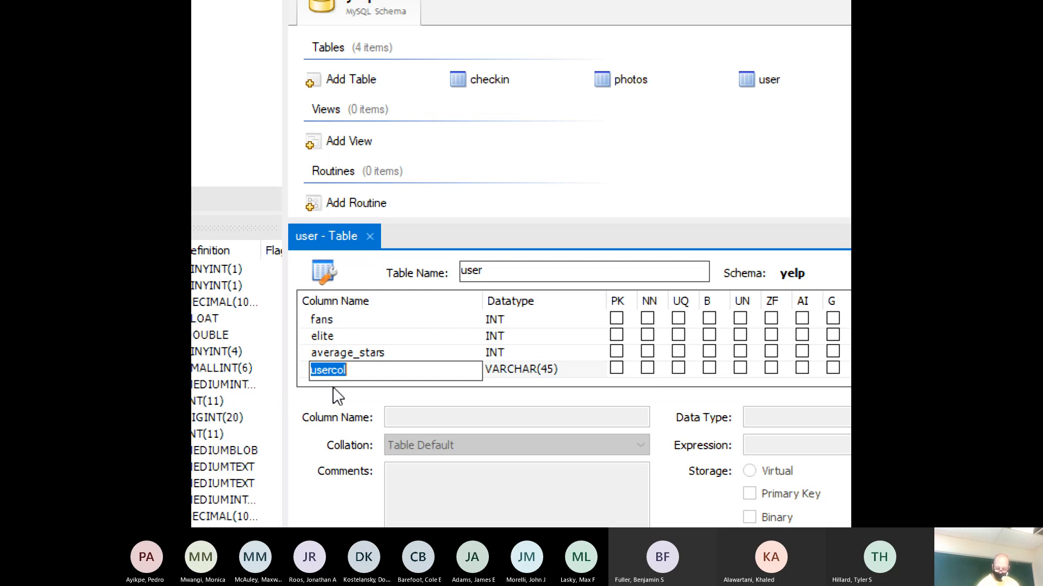
- Add compliment_hot and compliment_more as INT, and start a compliment_profile column
text(compliment)
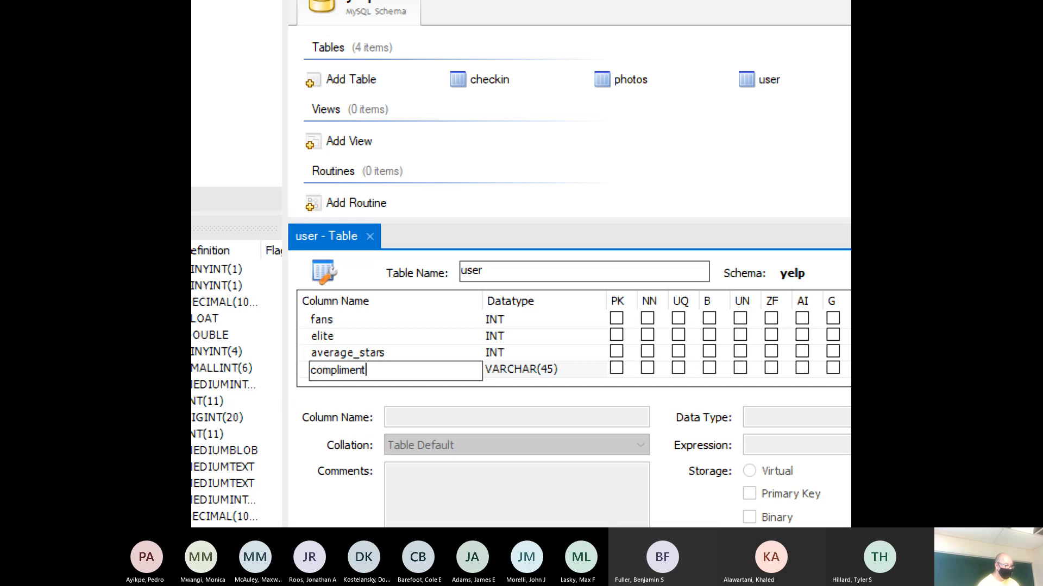
text(_hot)
key(Tab)
text(INT)
key(Tab)
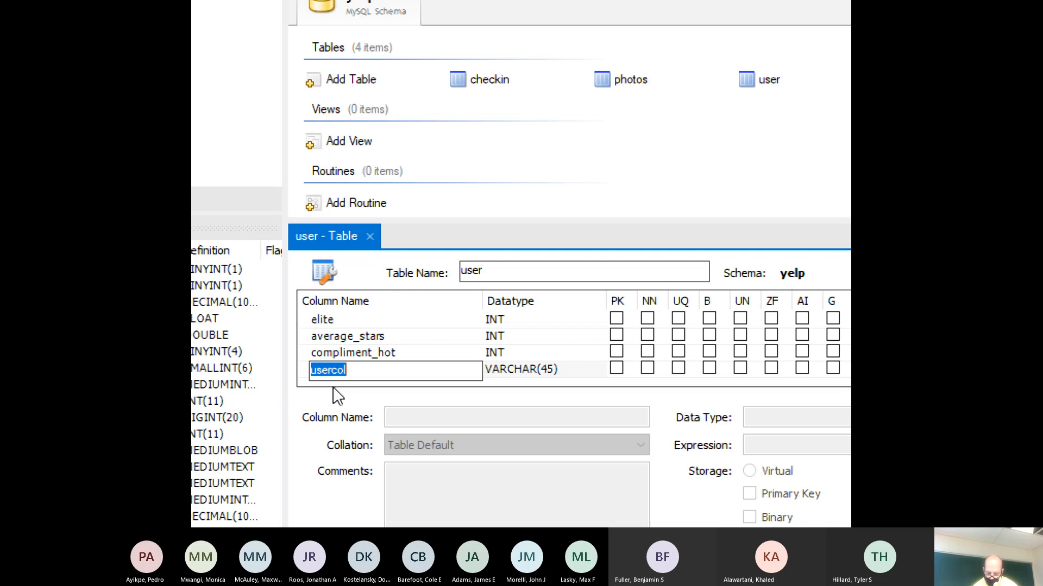
text(c)
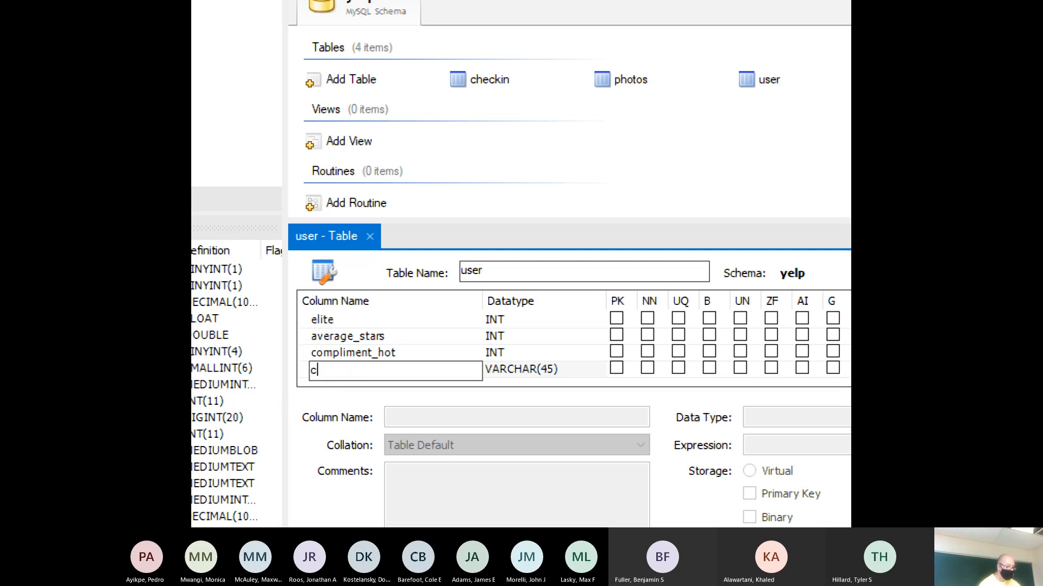
text(ompliment_)
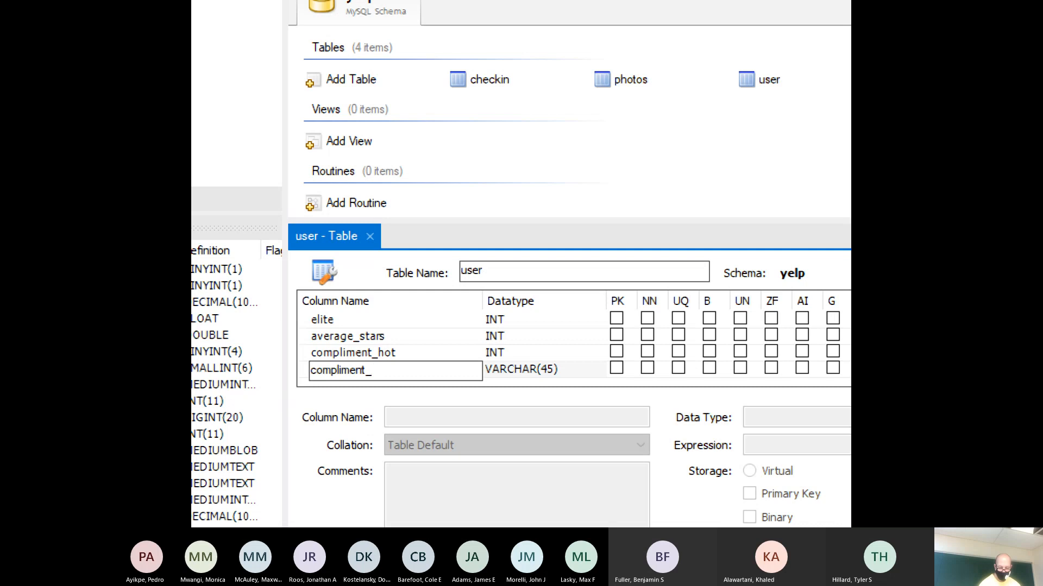
text(more)
key(Tab)
text(I)
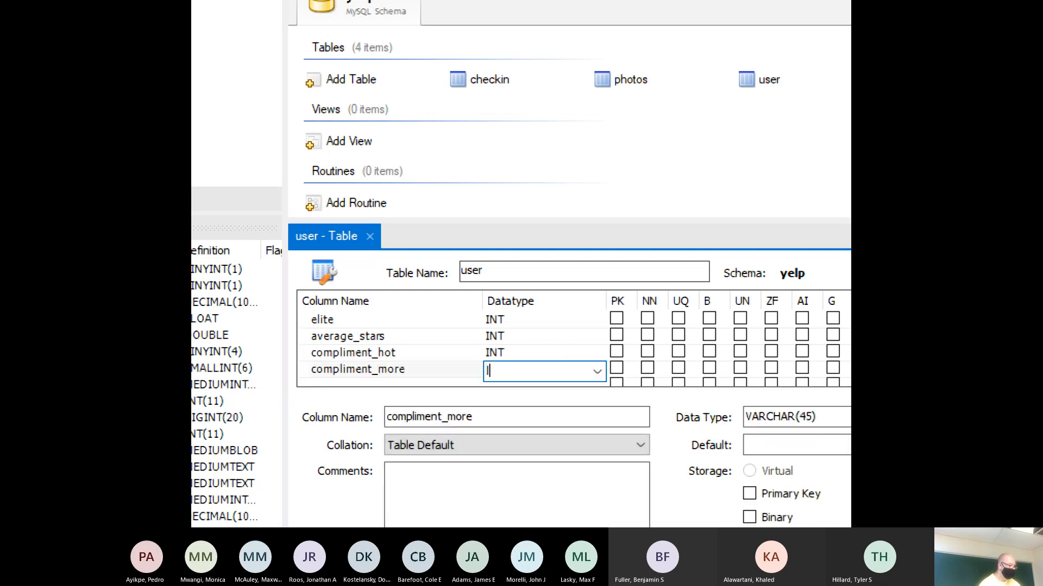
key(Tab)
text(comp)
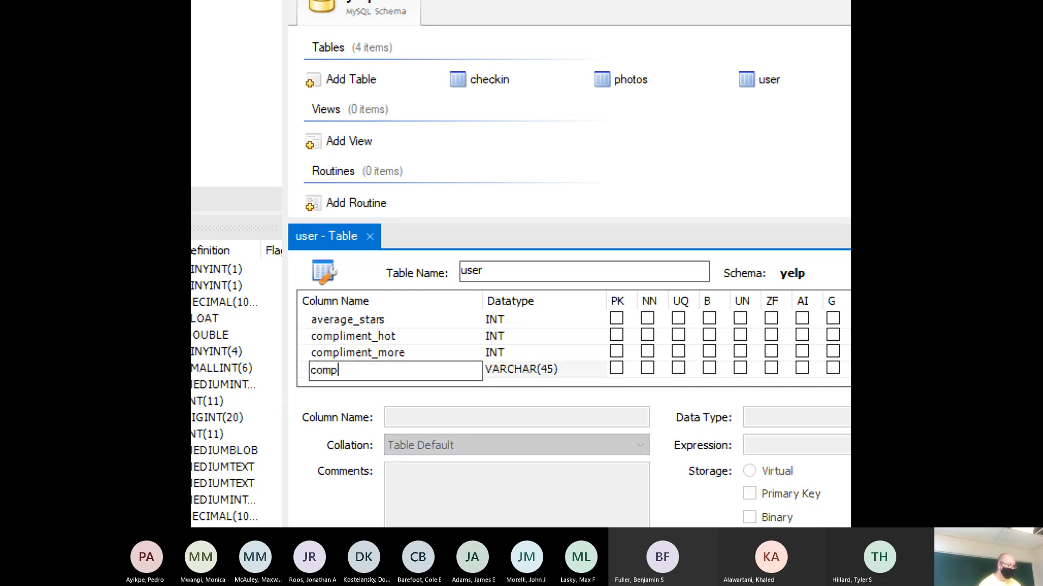
text(liment_)
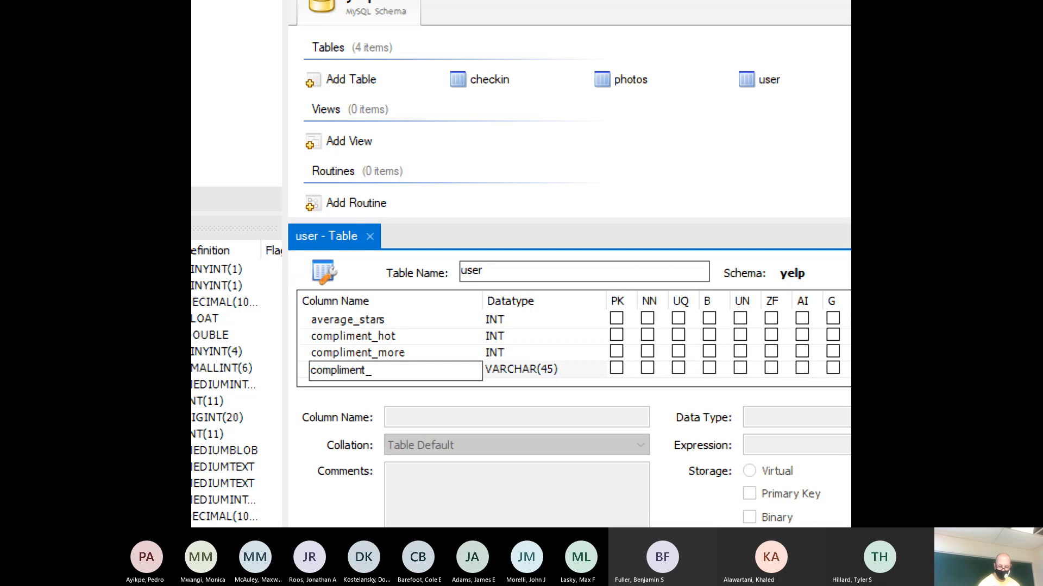
text(profile)
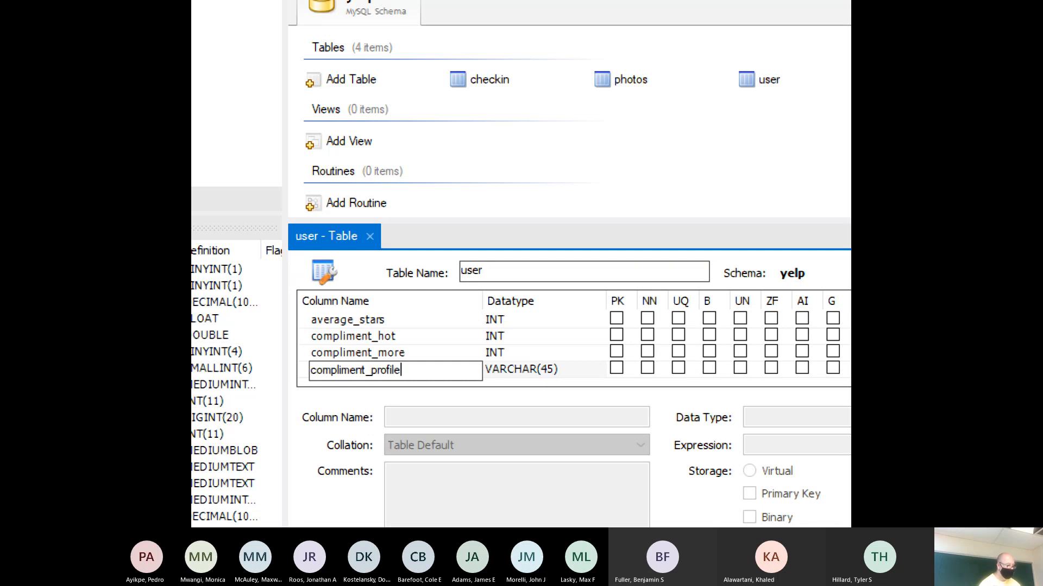
key(Tab)
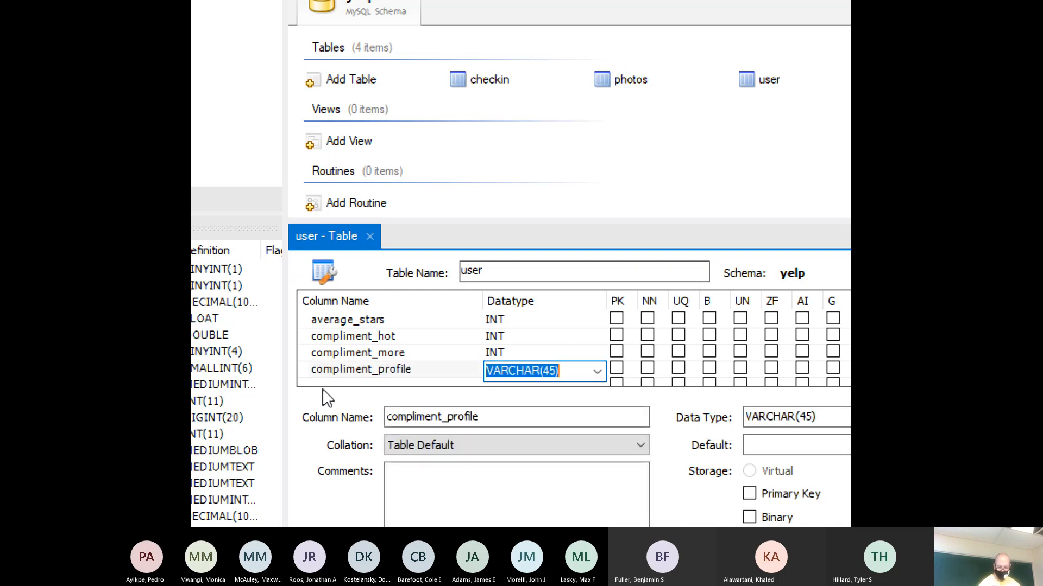
- Set compliment_profile to INT and add compliment_cute and compliment_list as INT
text(INT)
key(Tab)
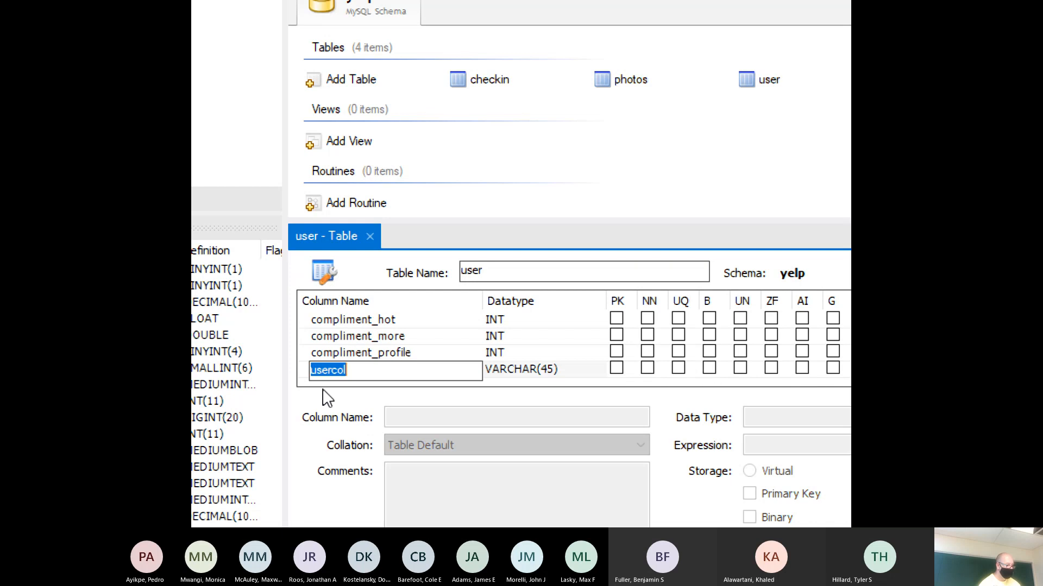
text(compliment_cute)
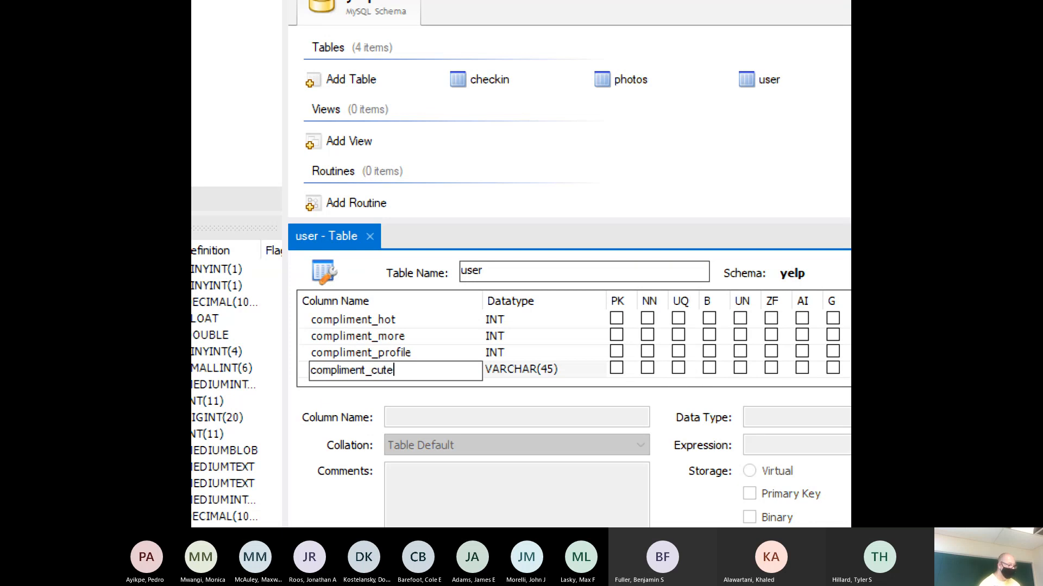
key(Tab)
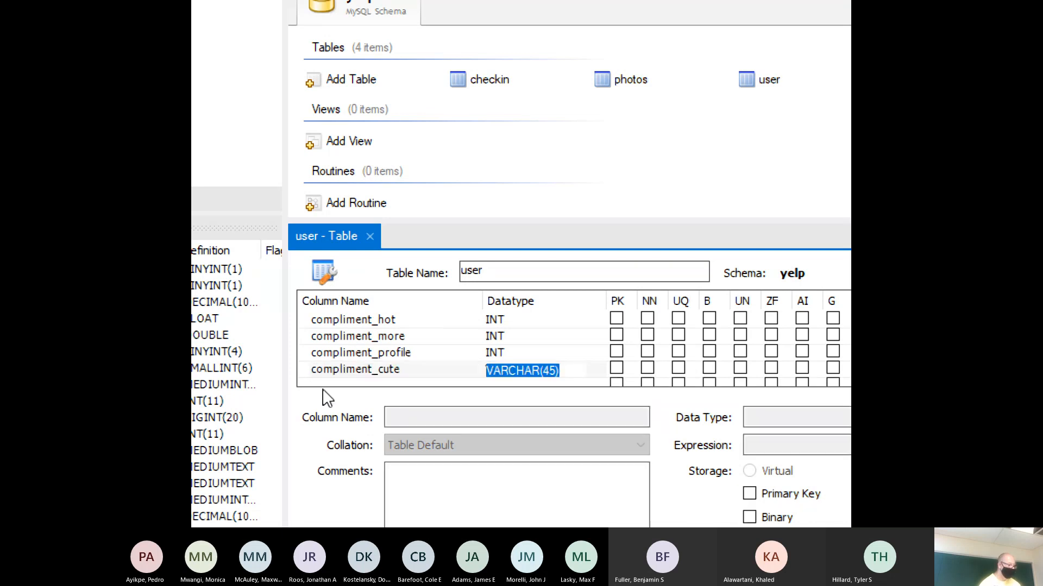
text(INT)
key(Tab)
text(comp)
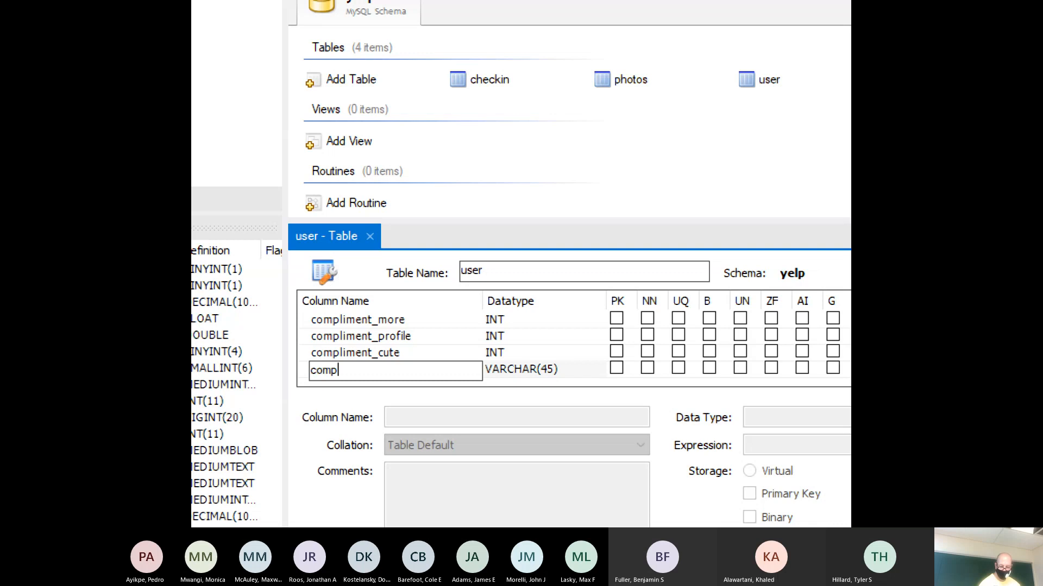
text(liment_list)
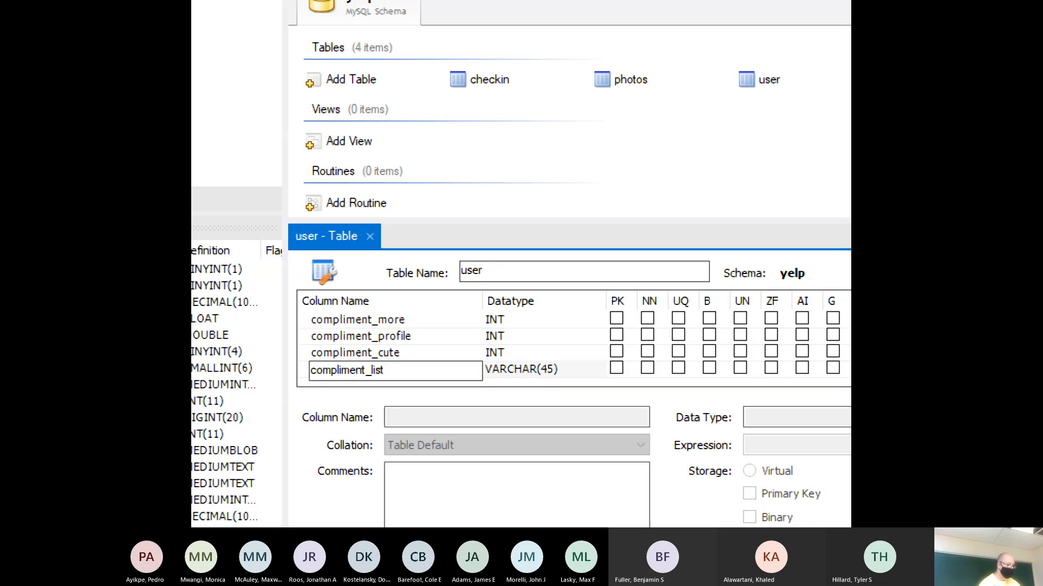
key(Tab)
text(INT)
key(Tab)
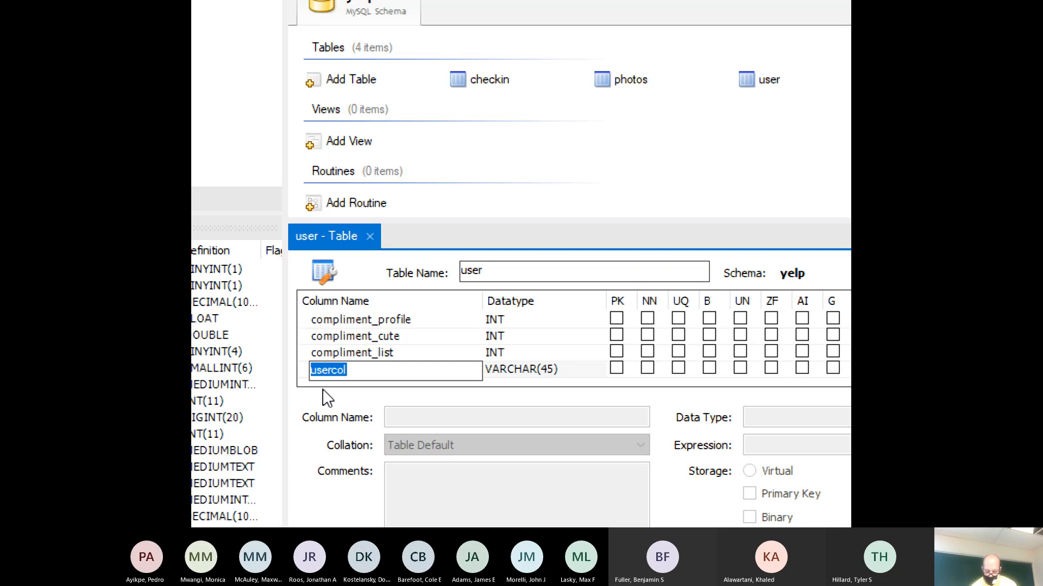
- Add compliment_note, compliment_plain and compliment_cool INT columns
text(co)
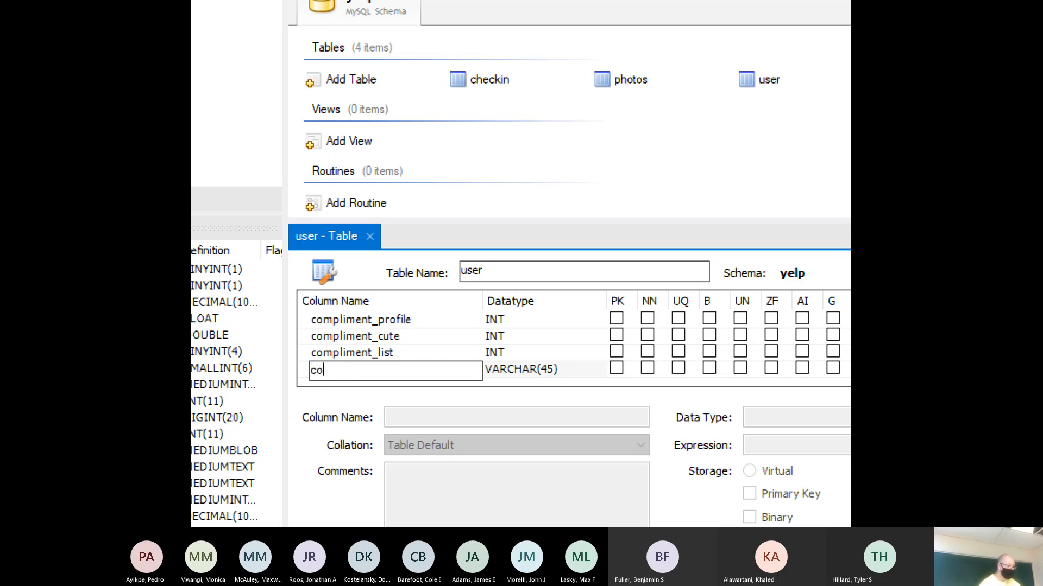
text(mpliment_note)
key(Tab)
text(INT)
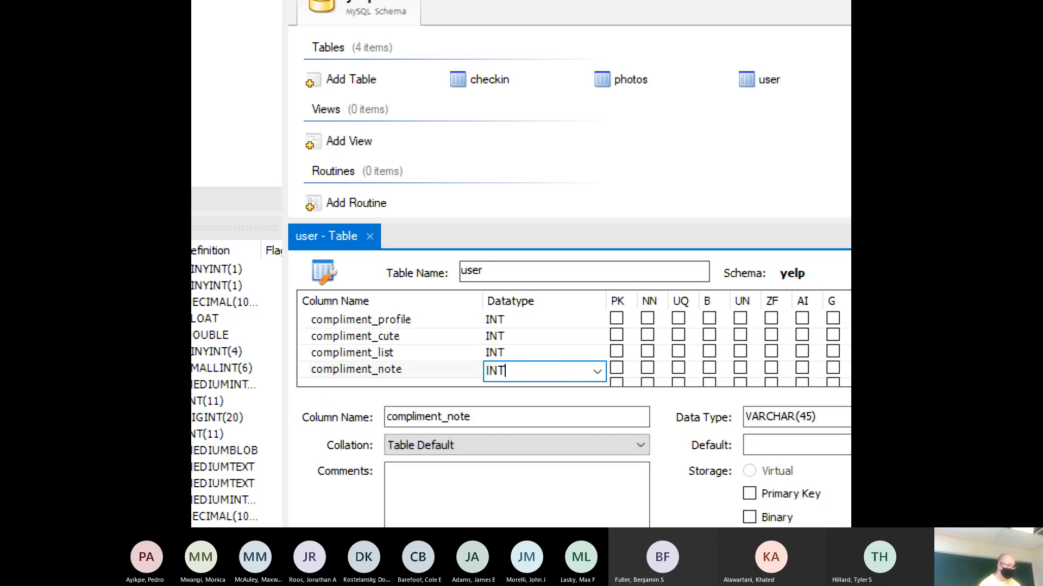
key(Tab)
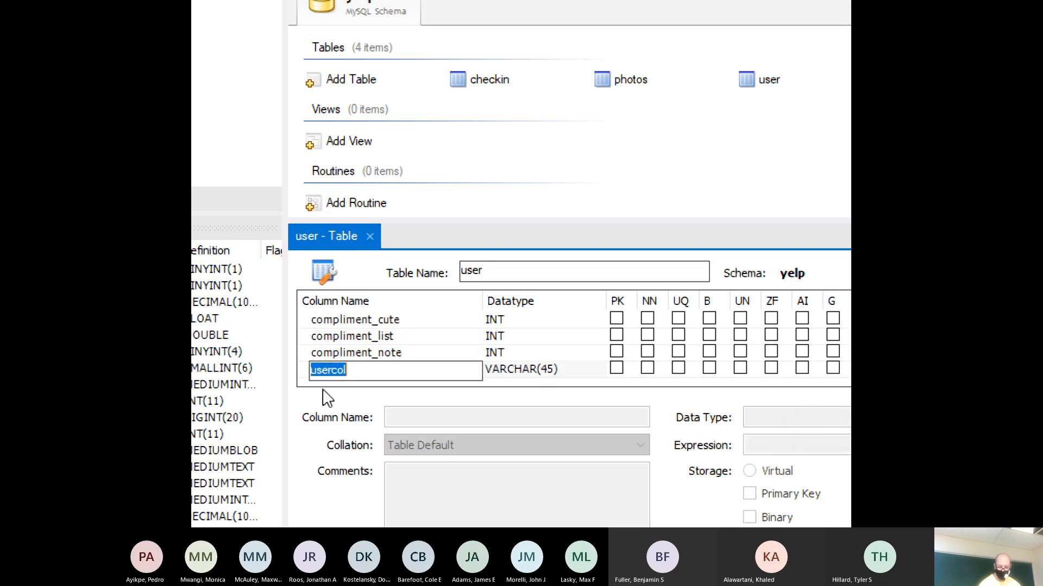
text(complime)
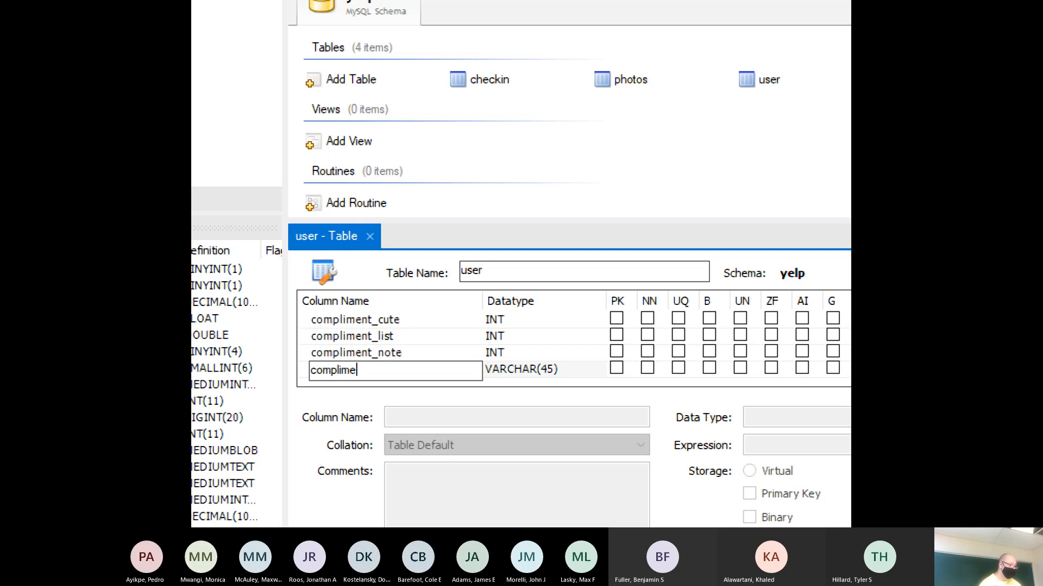
text(nt_)
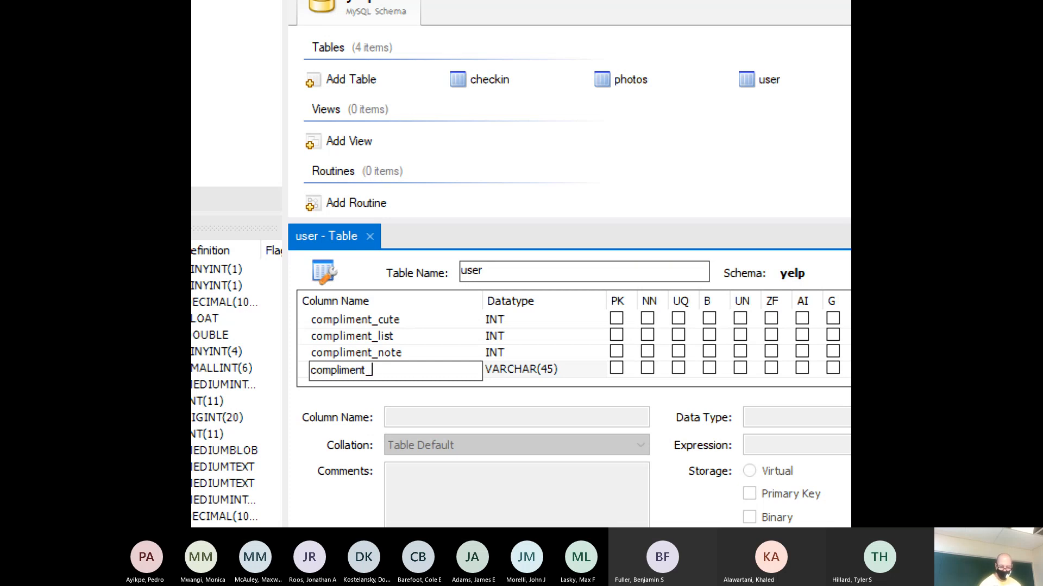
text(plain)
key(Tab)
text(I)
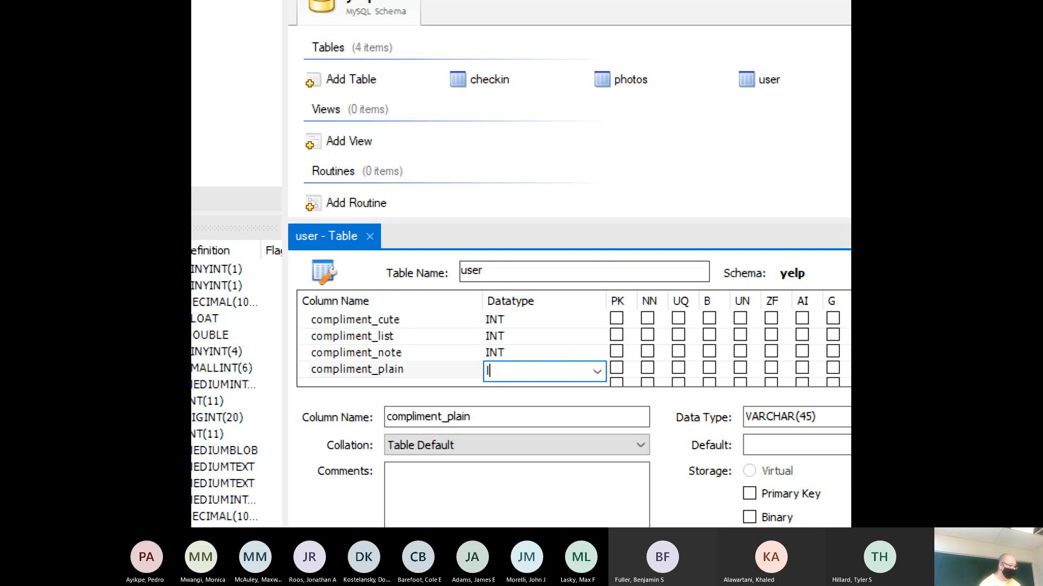
text(NT)
click(324, 387)
text(compl)
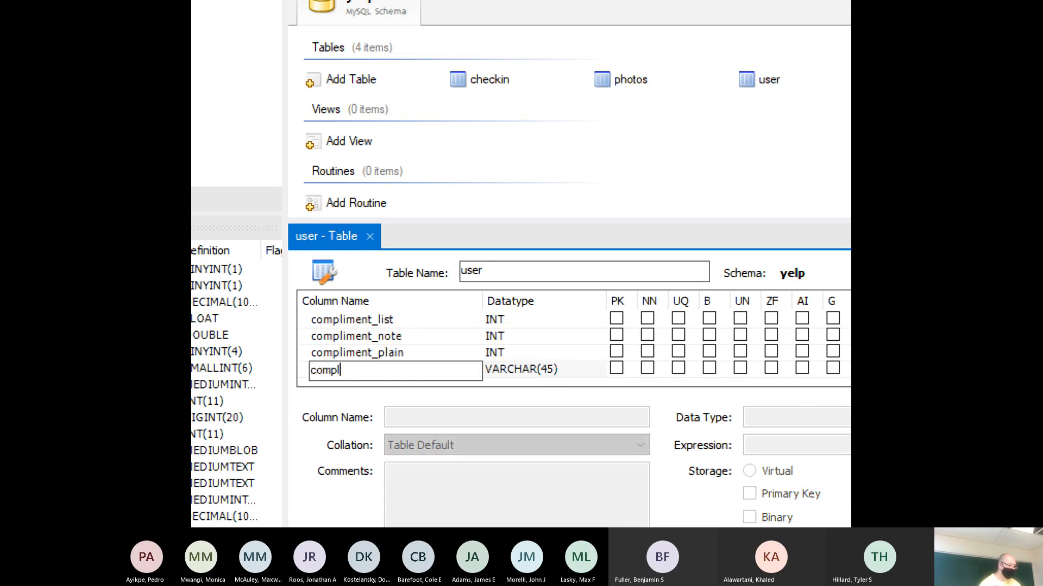
text(iment_)
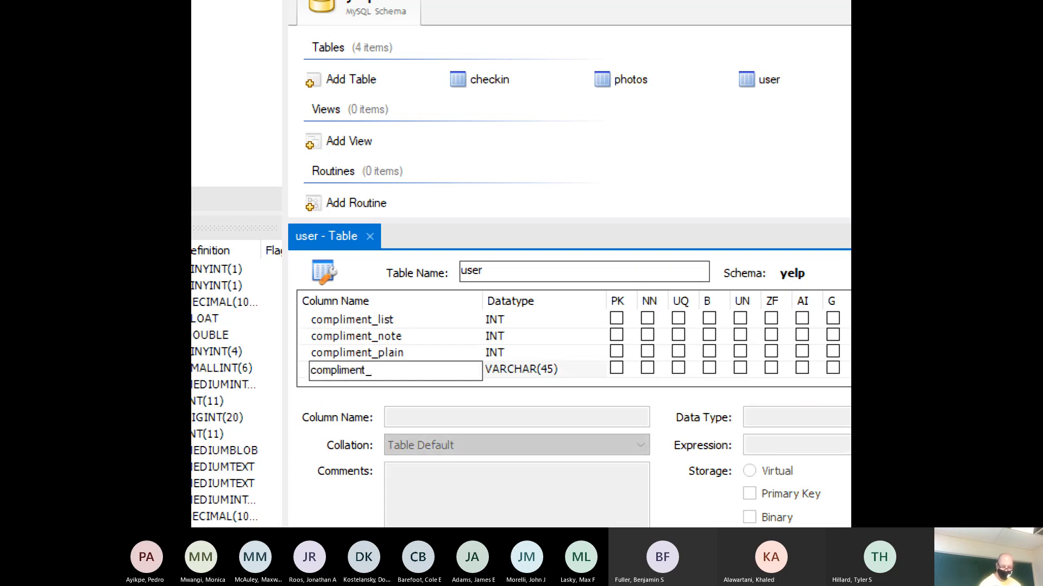
text(cool)
key(Tab)
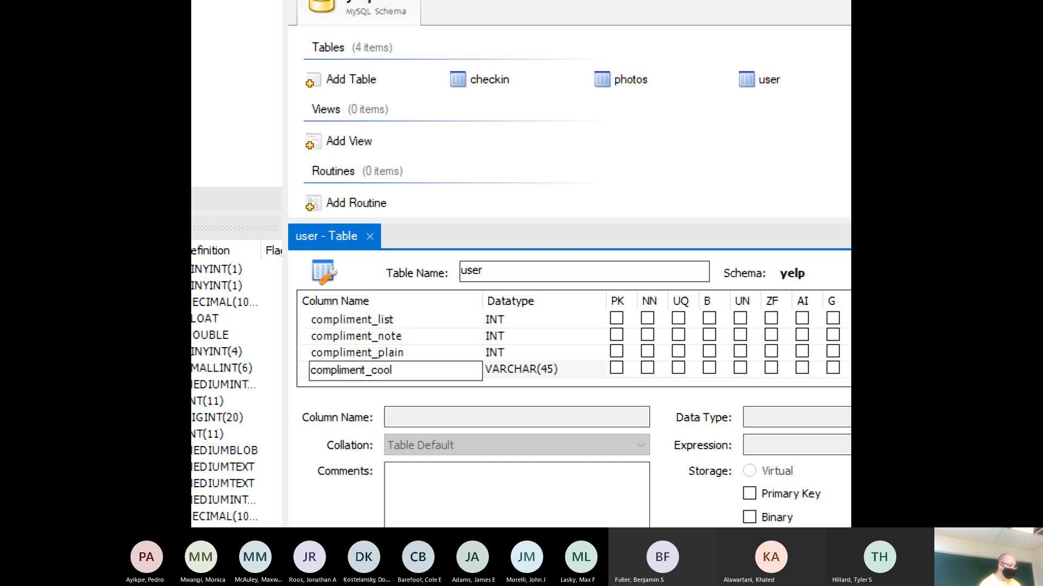
text(INT)
key(Tab)
- Add compliment_funny and compliment_writer as INT, then begin naming compliment_photos
text(com)
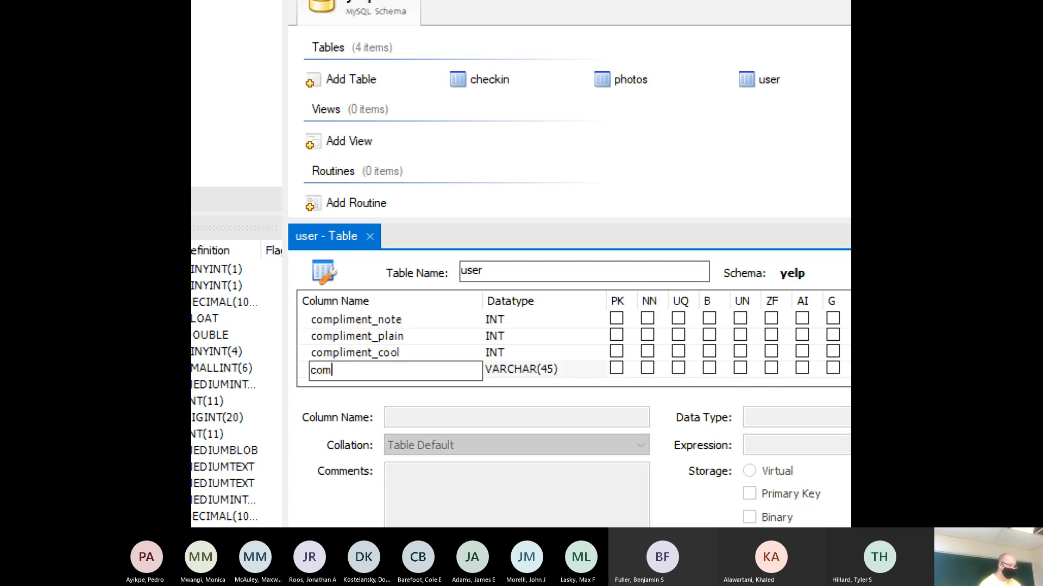
text(pliment_funny)
key(Tab)
text(INT)
key(Tab)
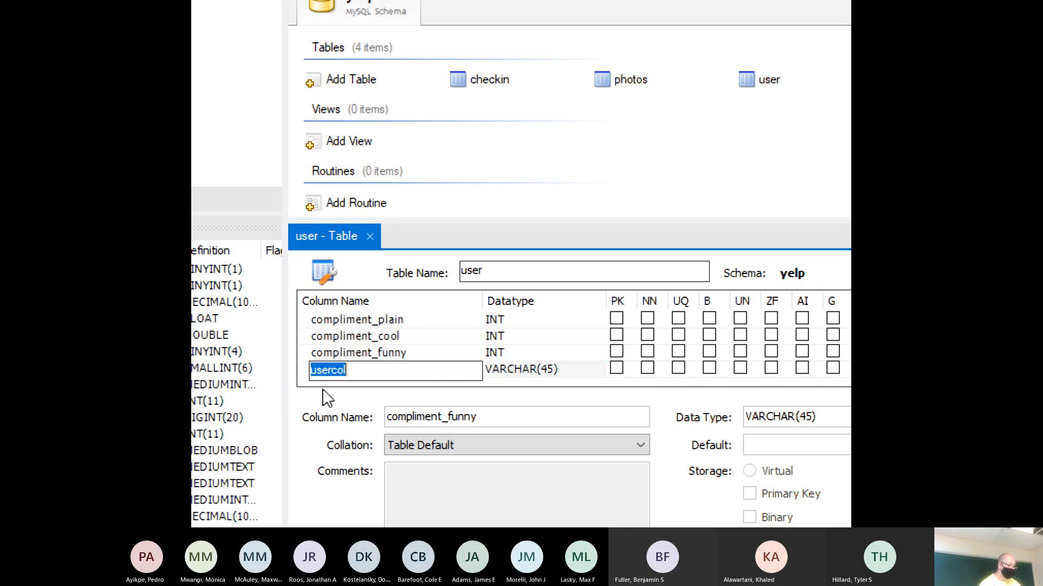
text(compli)
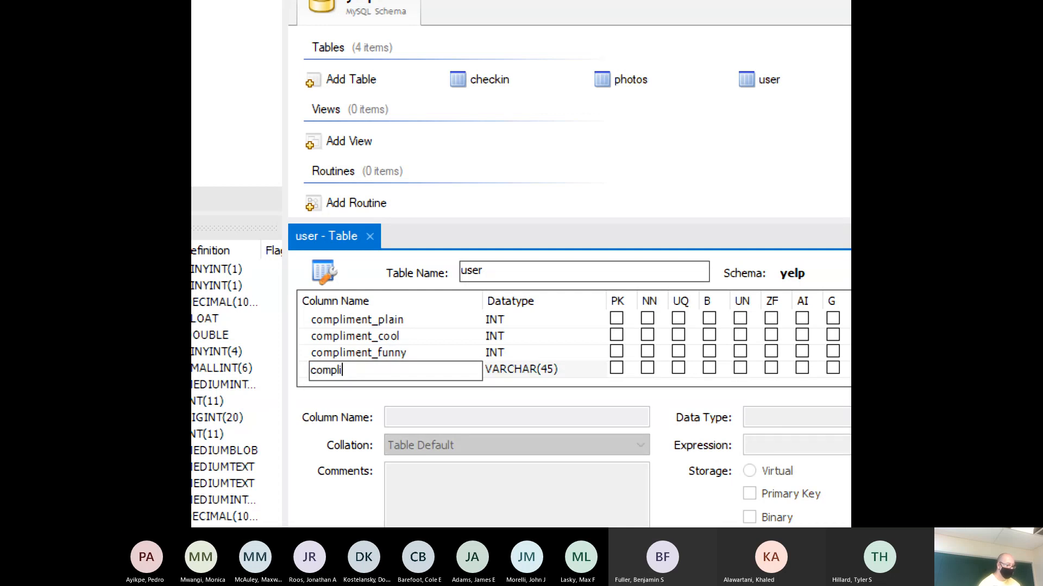
text(ment_)
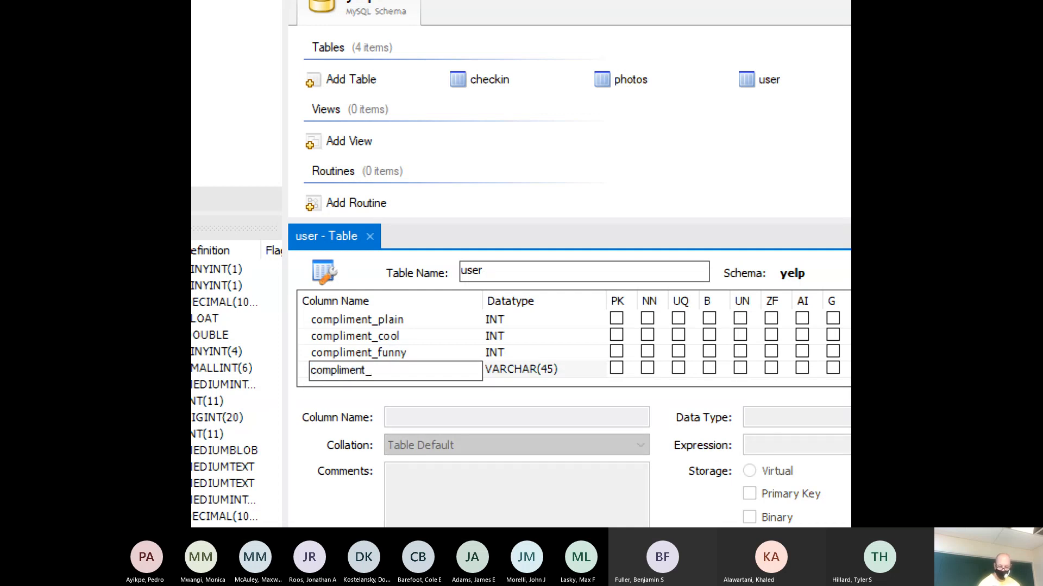
text(writer)
key(Tab)
text(I)
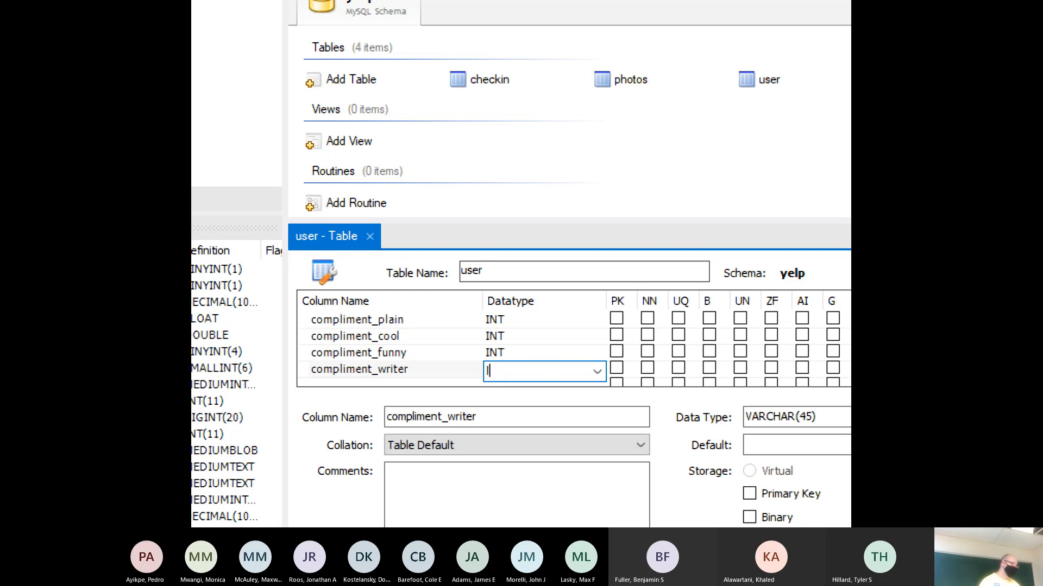
text(NT)
key(Tab)
text(pliment_p)
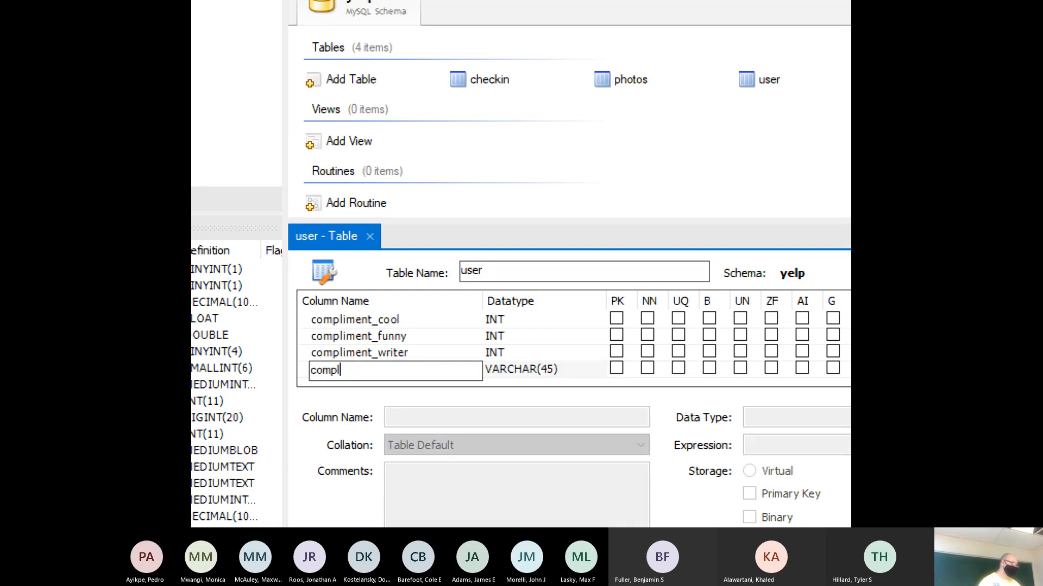
text(hotos)
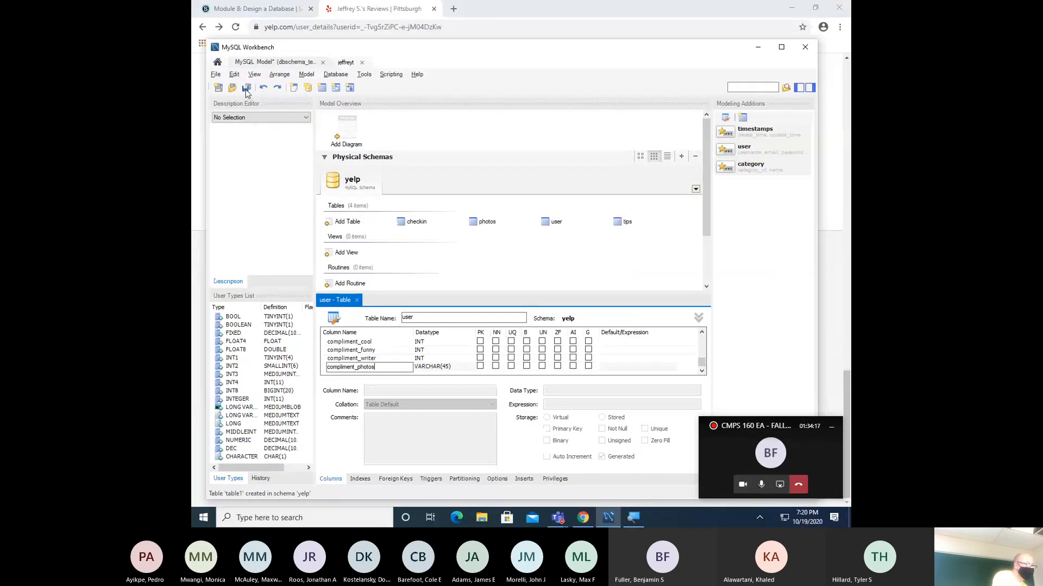
- Save the model and close the user table's editor tab
click(246, 87)
click(357, 301)
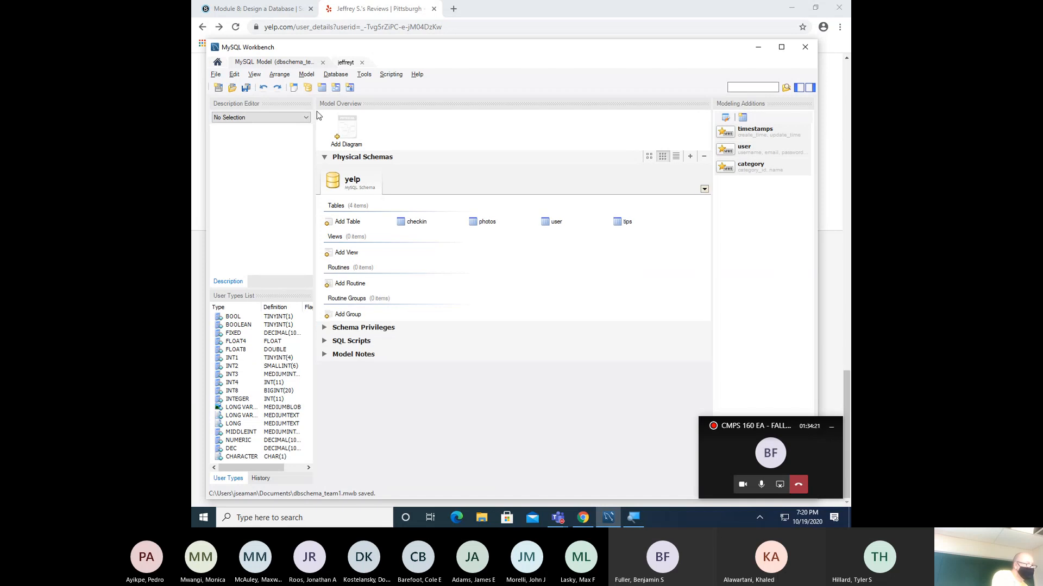
right_click(357, 185)
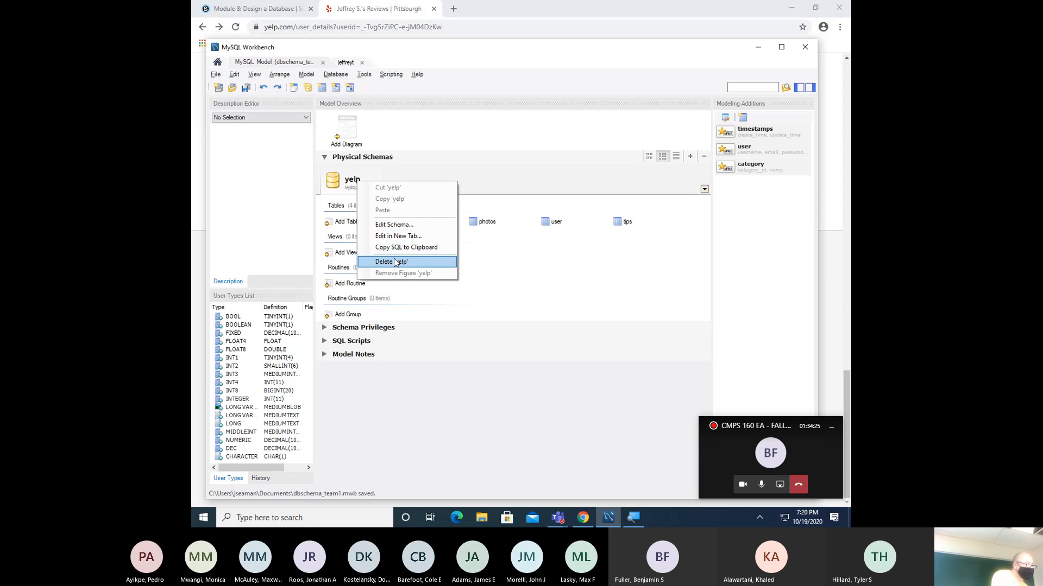
click(546, 286)
- Add a new table, table1, to the yelp schema, then select the user table
click(349, 223)
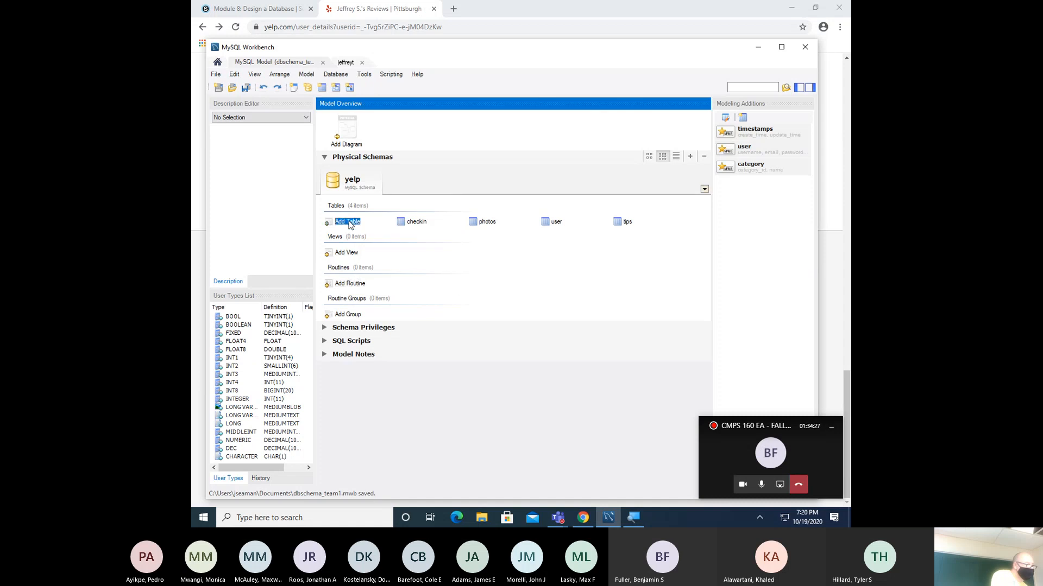
double_click(349, 224)
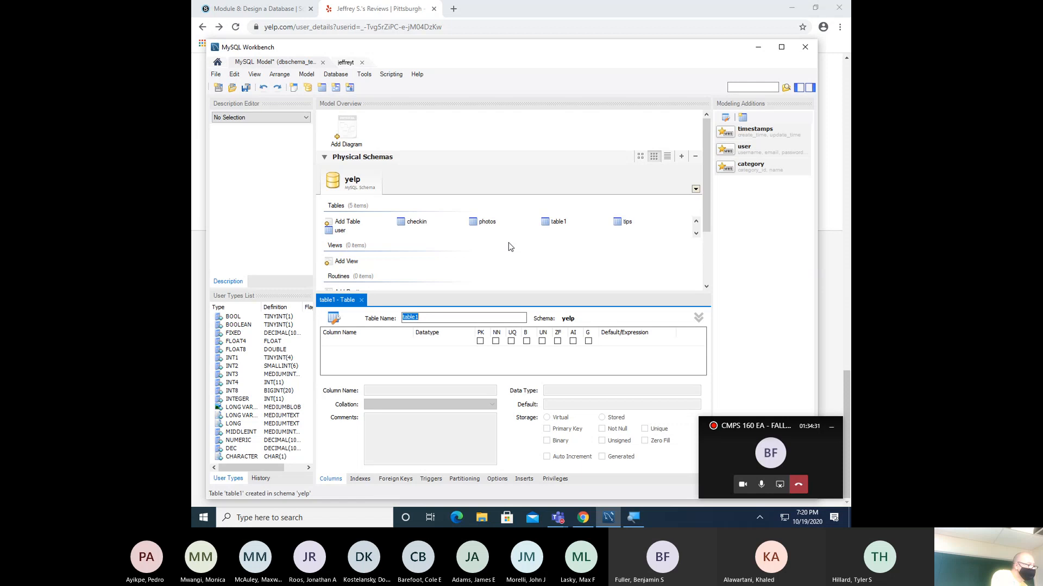
click(341, 232)
- Reopen the user table and change compliment_photos' datatype from VARCHAR(45) to INT
double_click(342, 233)
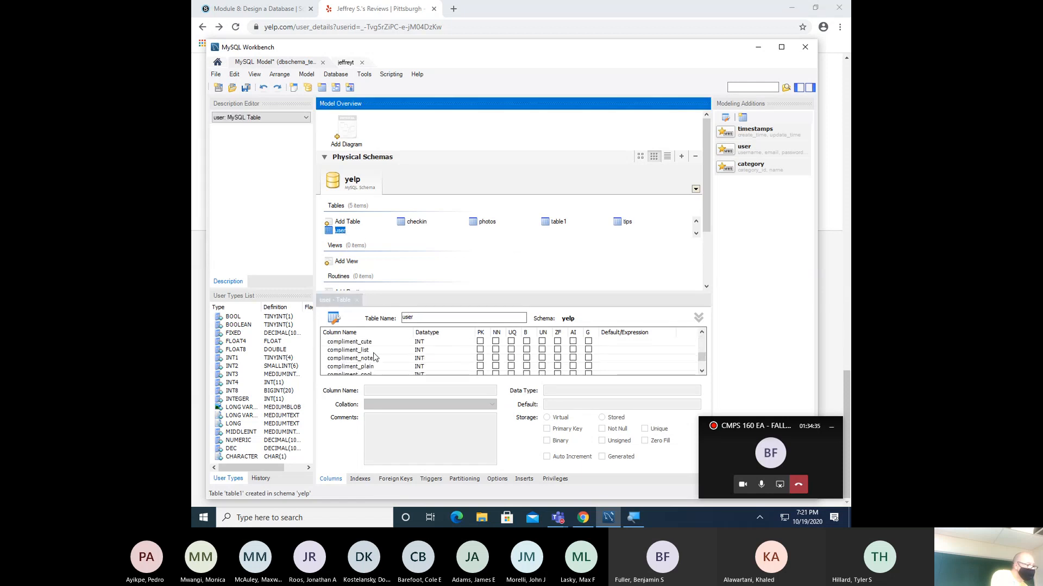
scroll(374, 356, down, 5)
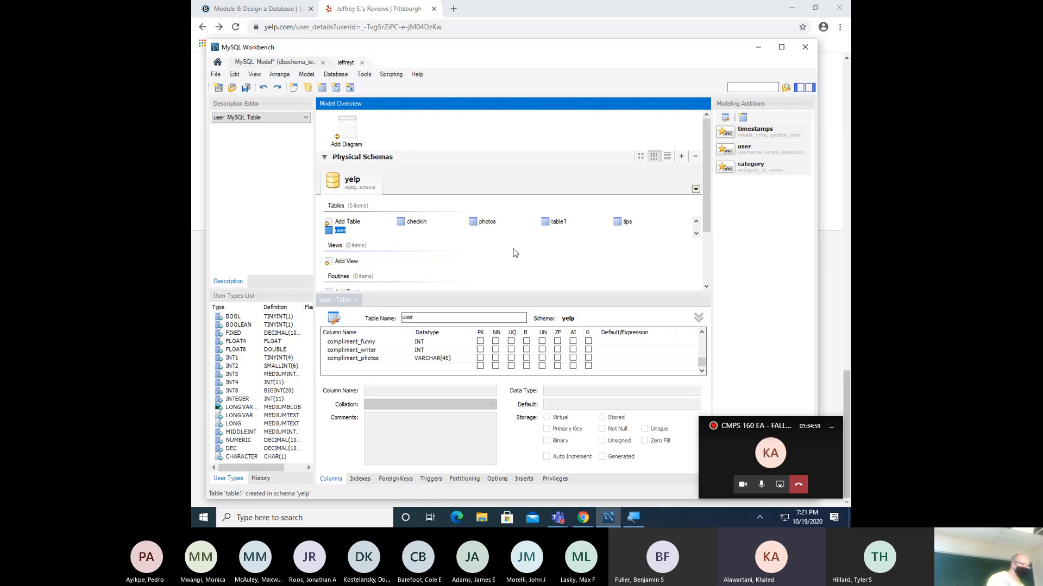
click(458, 360)
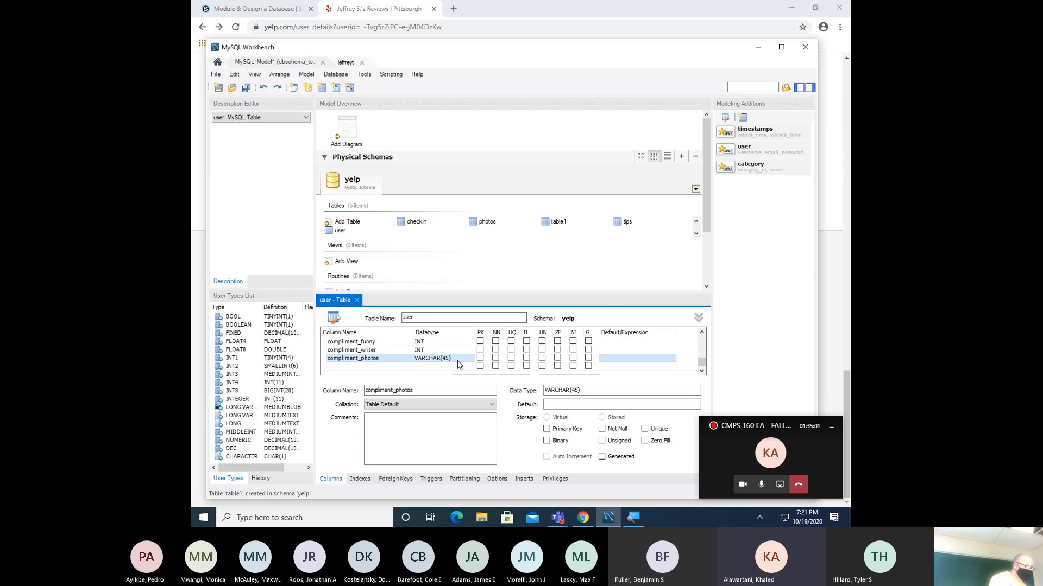
click(456, 360)
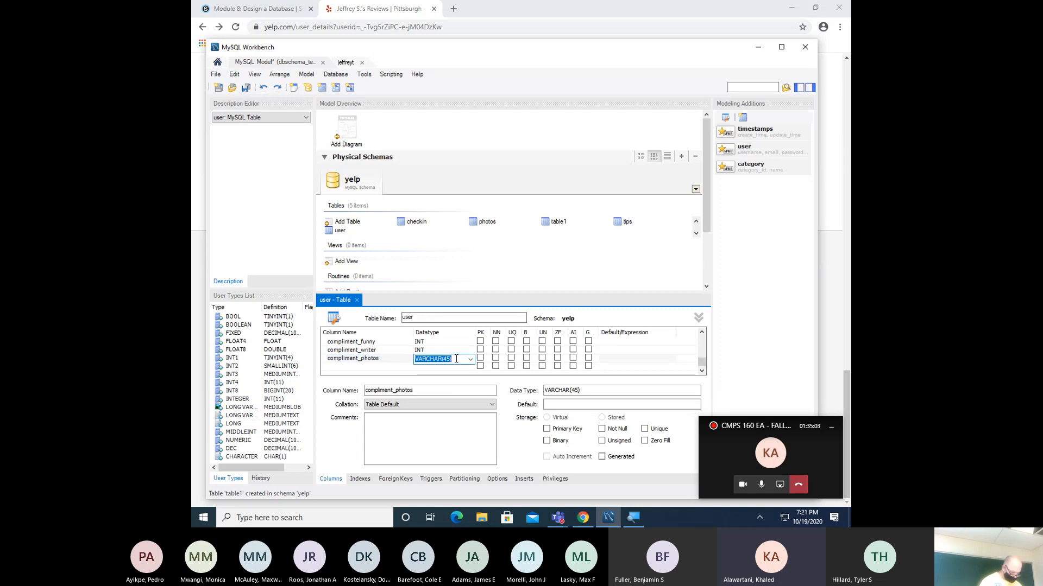
text(int)
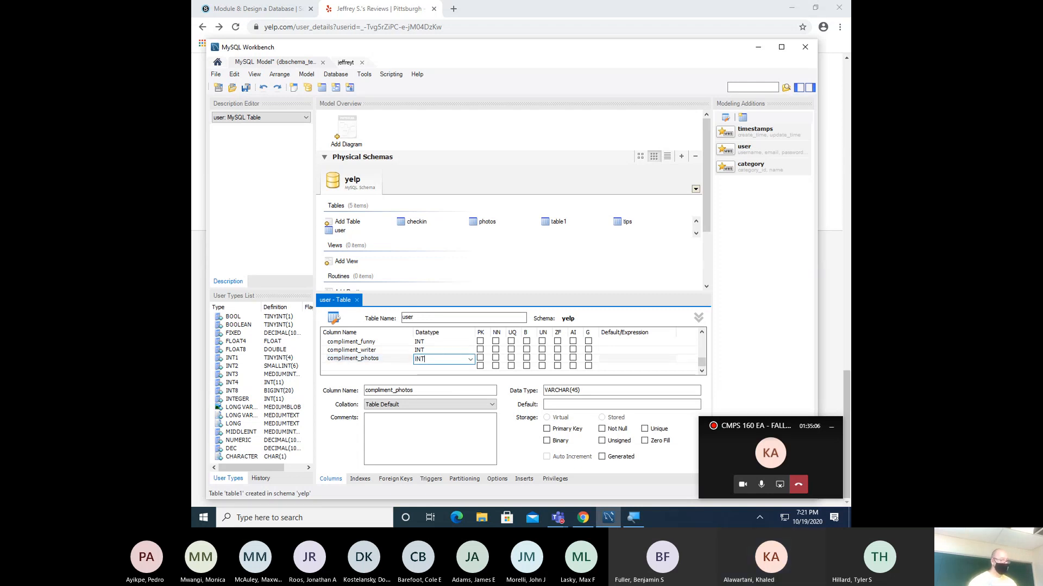
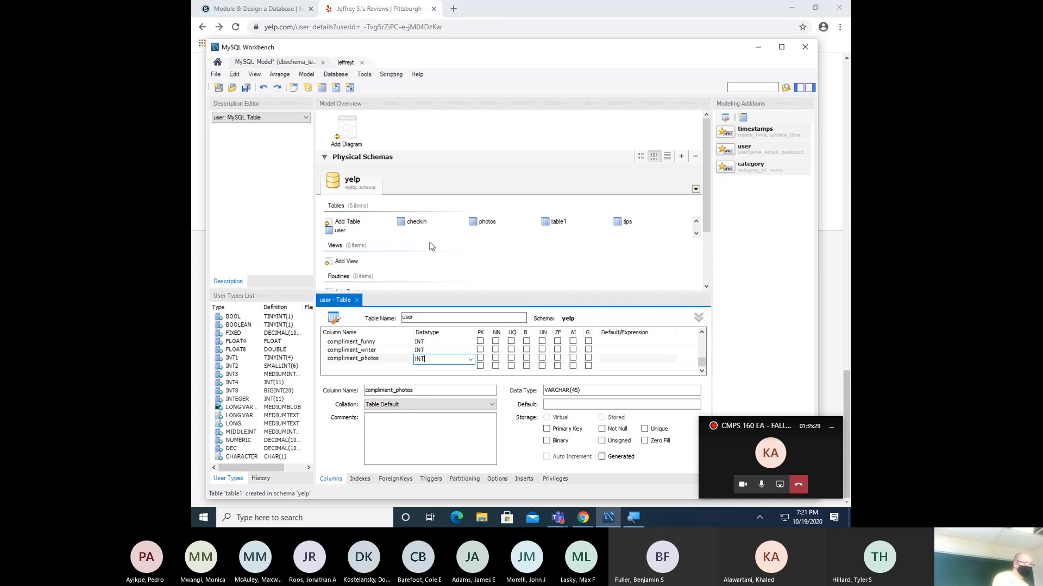
- Create a new table, table2, in the yelp schema, bringing it to six tables
double_click(353, 226)
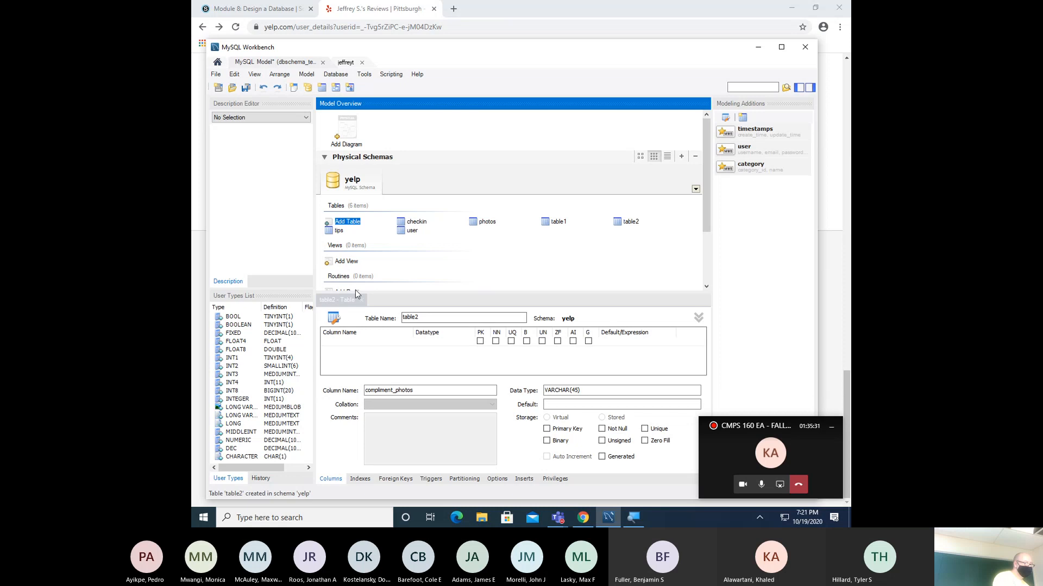
- Rename the table to reviews and add review_key as an auto-increment INT primary key
double_click(431, 317)
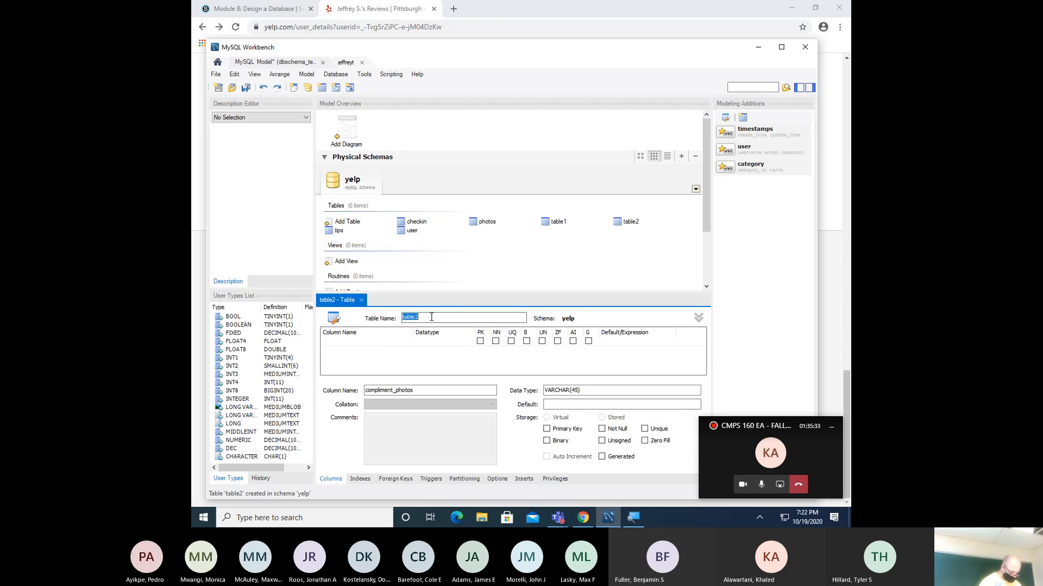
text(reviews)
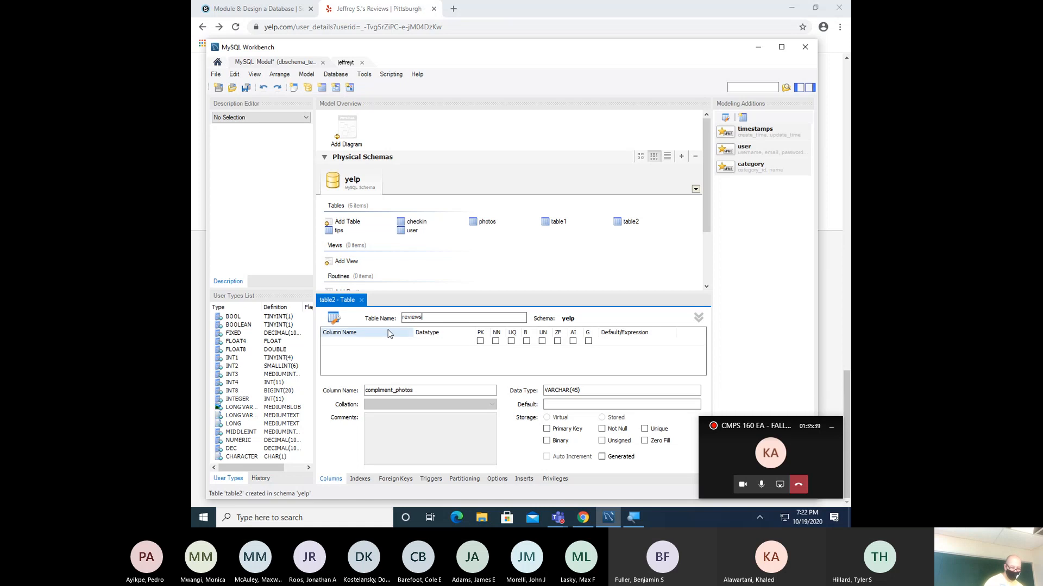
click(359, 341)
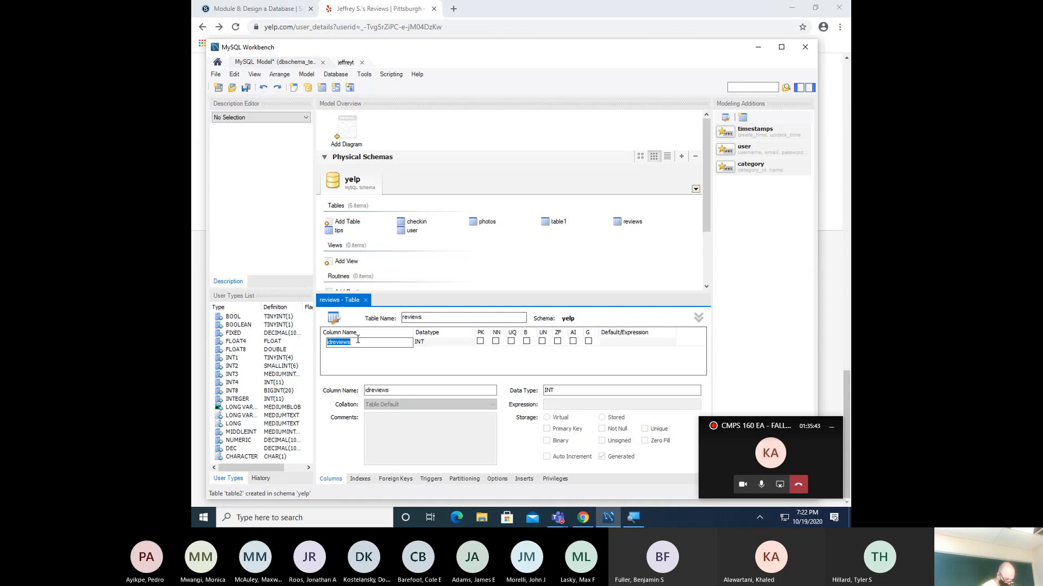
text(review_k)
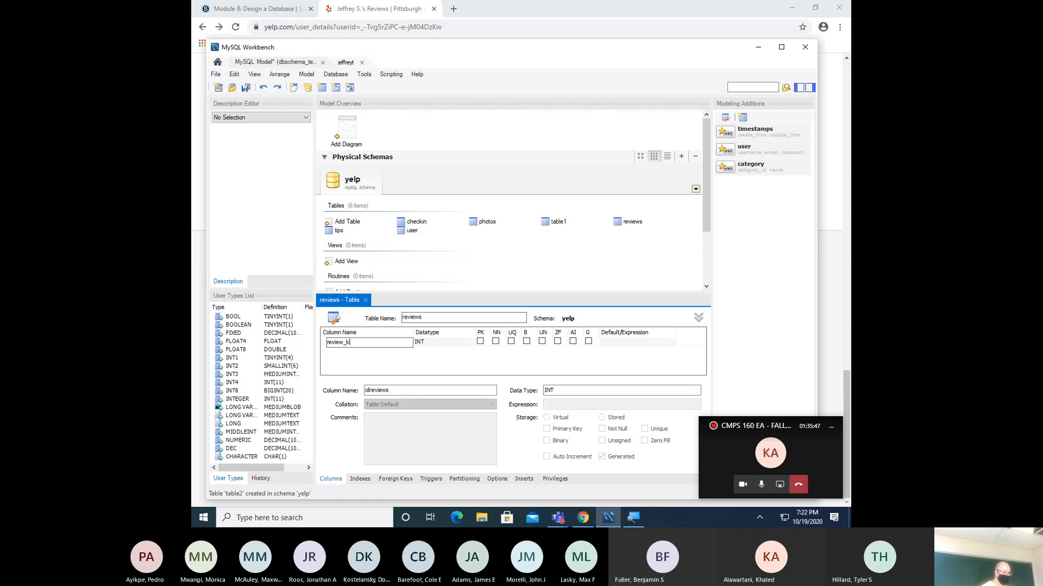
text(ey)
key(Tab)
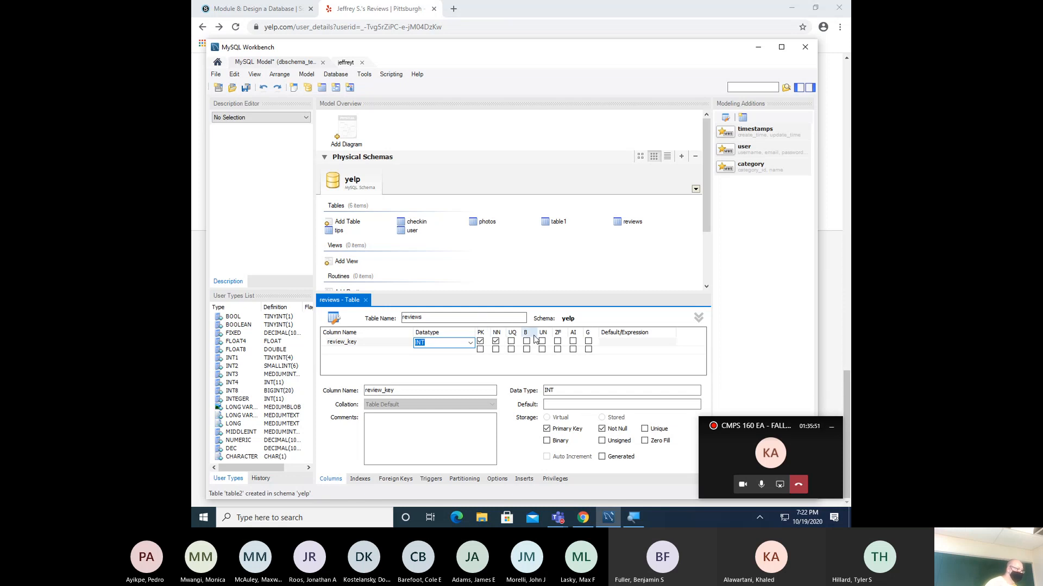
click(573, 342)
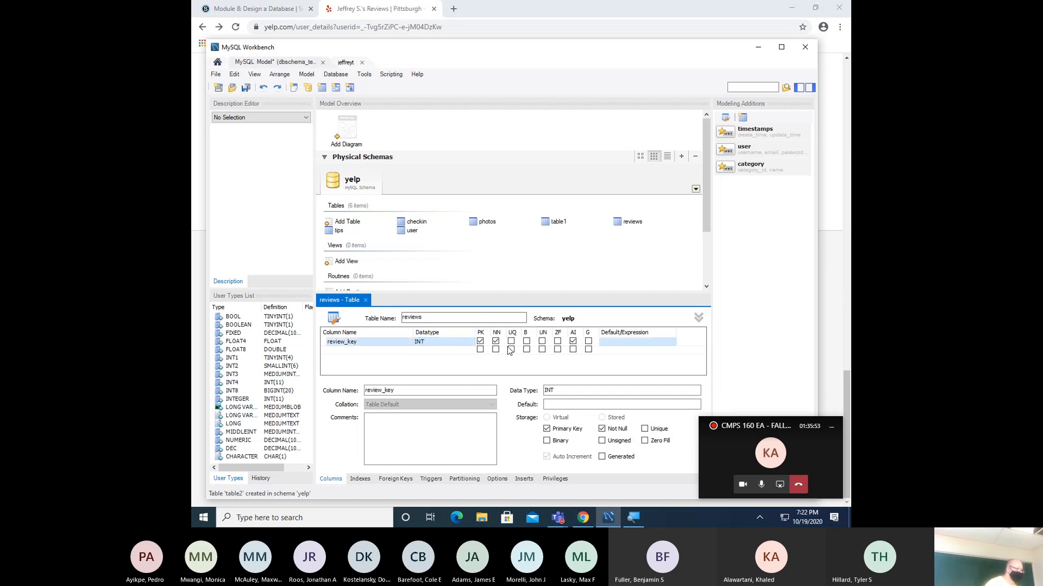
- Add a review_id column with datatype VARCHAR(25)
click(358, 350)
text(re)
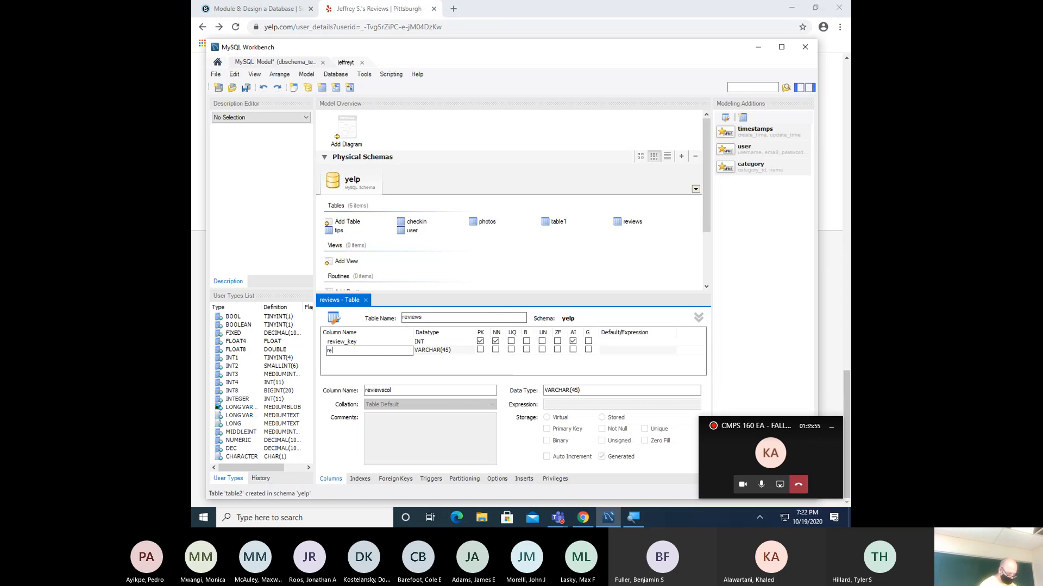
text(view_id)
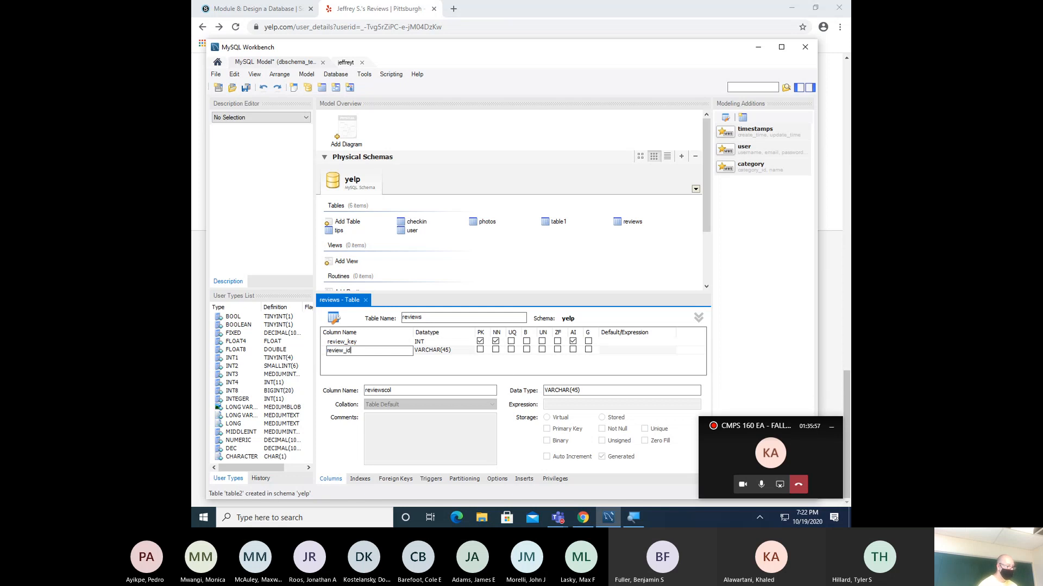
key(Tab)
text(VA)
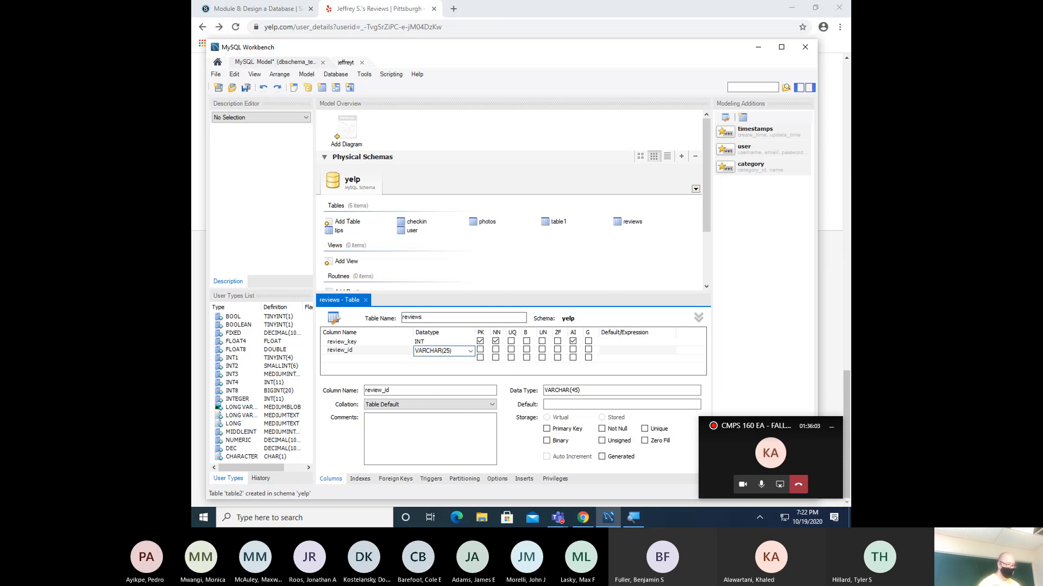
text(RCHAR(25))
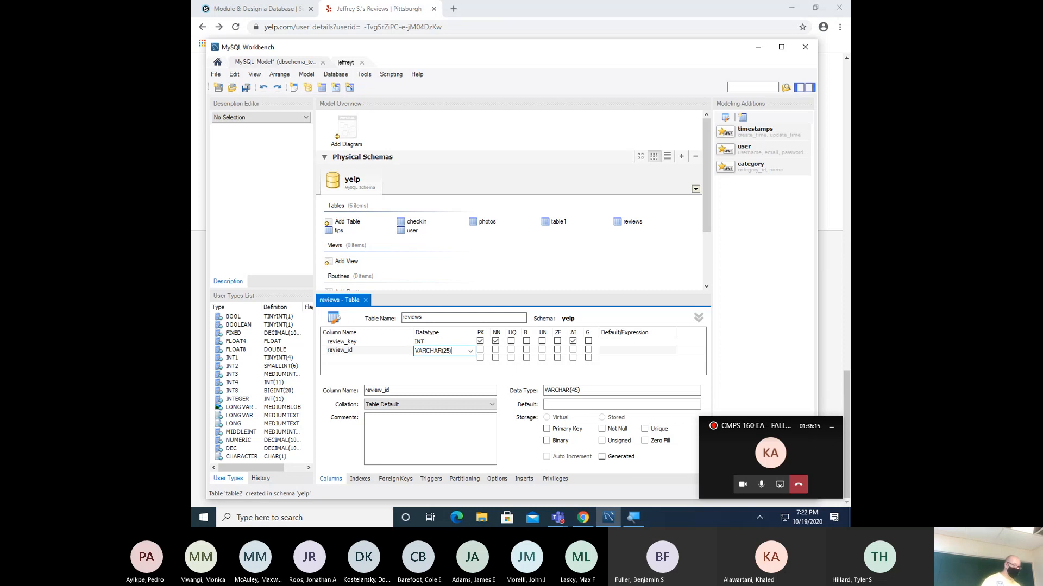
click(369, 359)
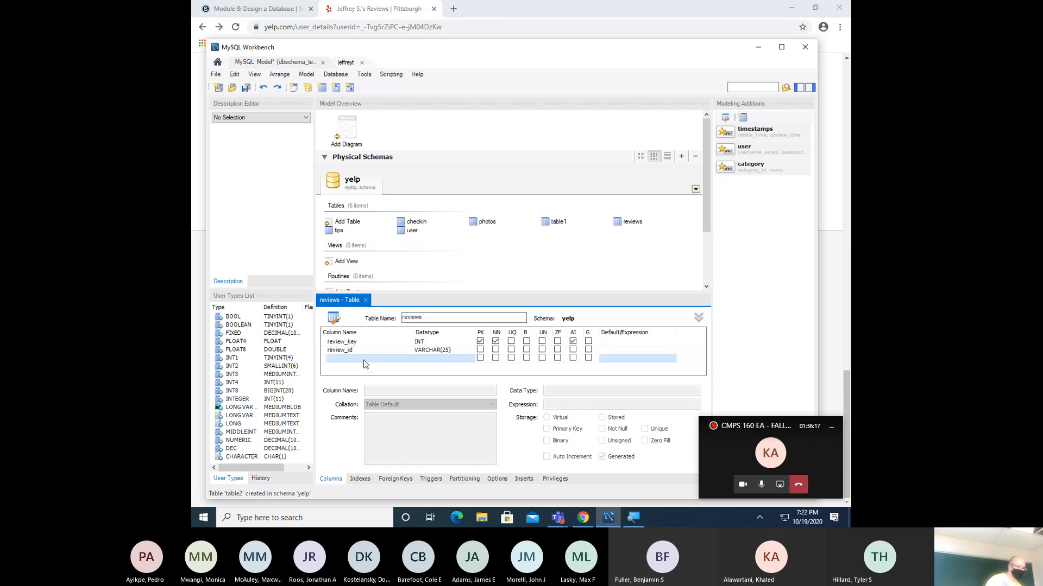
click(368, 359)
- Add a user_id column, shortening its VARCHAR(45) default to VARCHAR(25)
text(user)
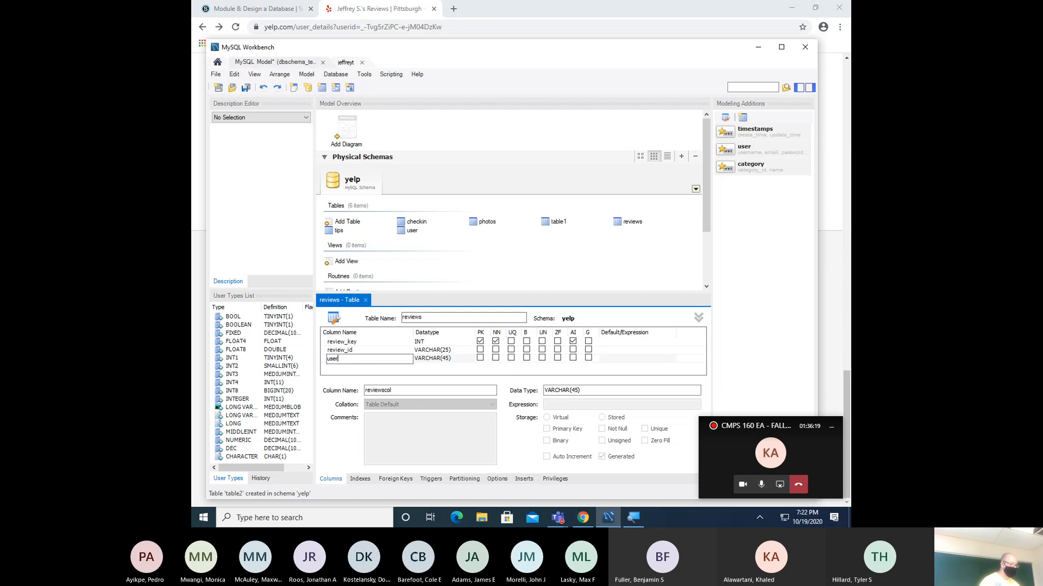
text(_id)
key(Tab)
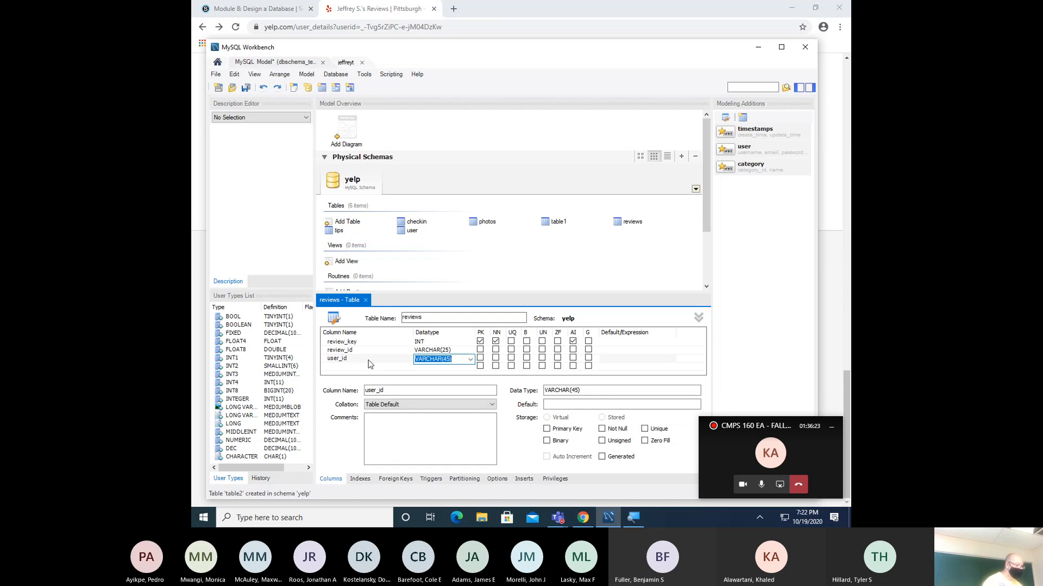
click(449, 360)
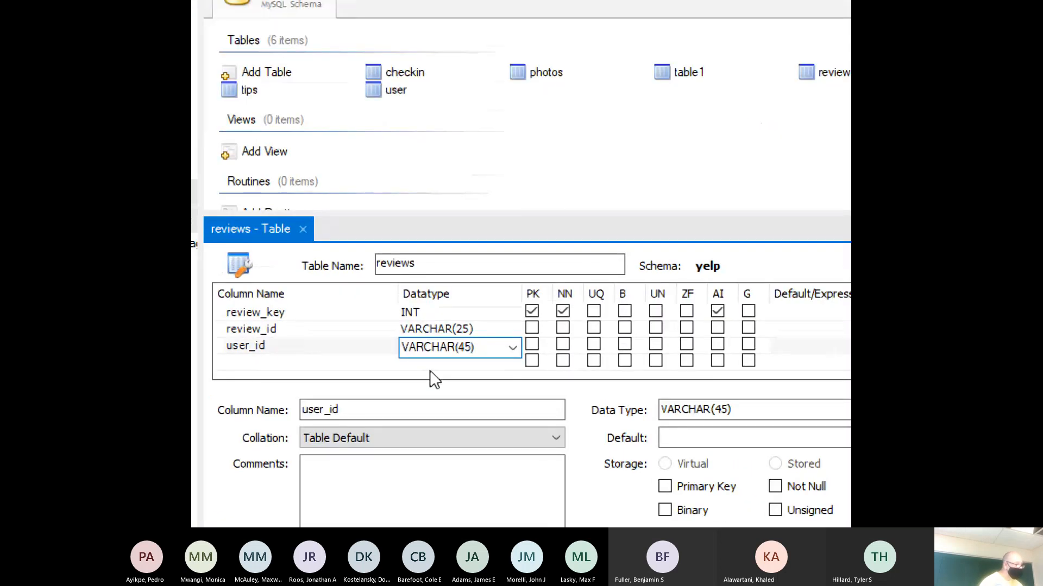
key(BackSpace)
text(2)
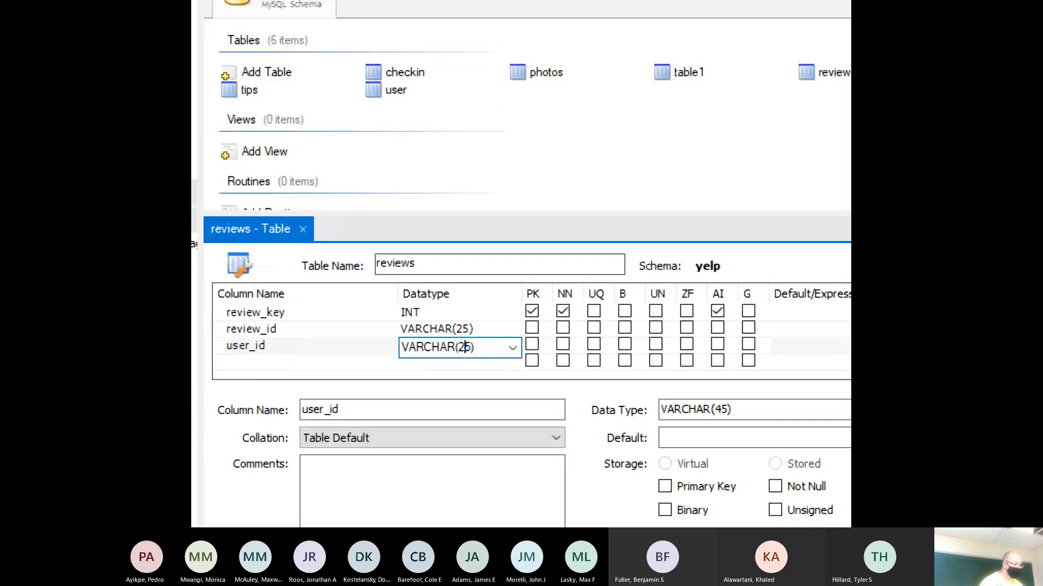
click(431, 371)
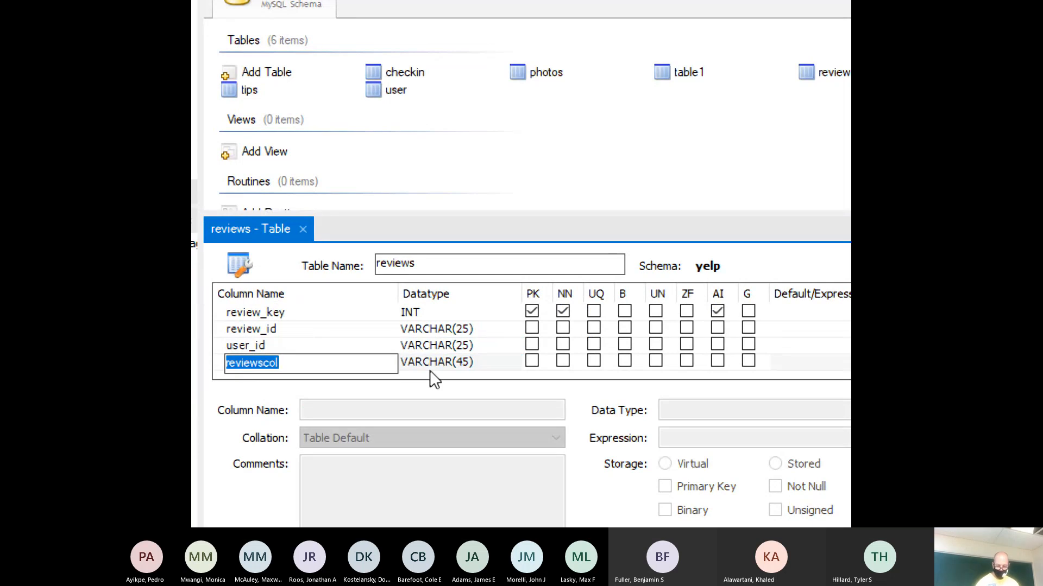
- Add business_id and stars columns, both INT
text(business_i)
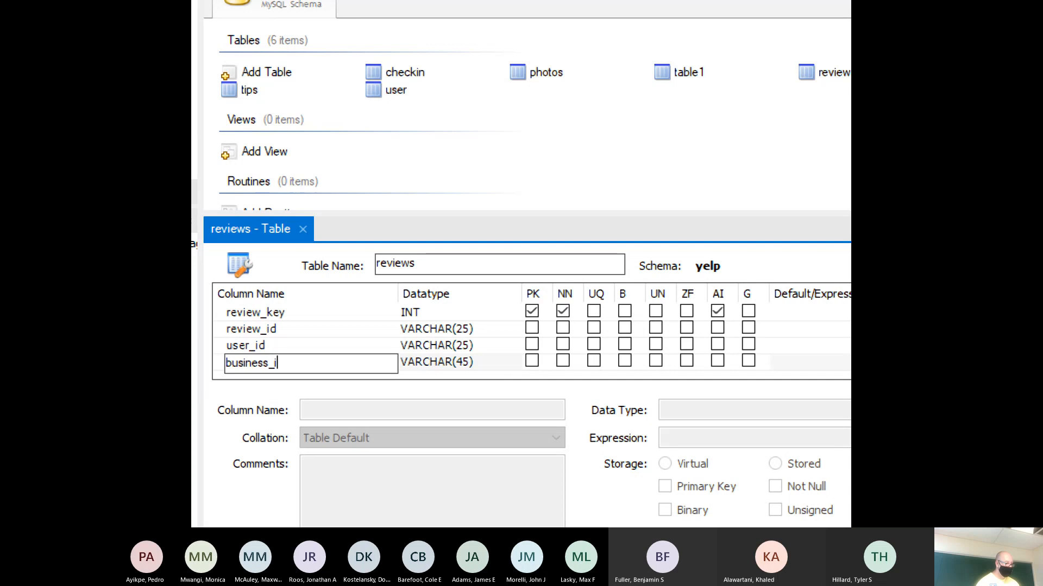
text(d)
key(Tab)
text(INT)
click(429, 369)
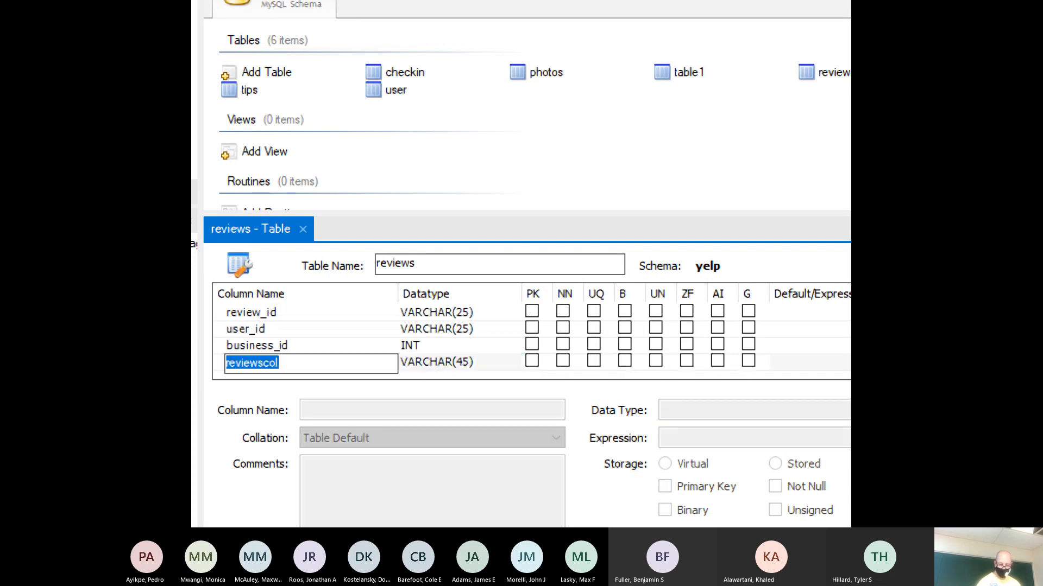
text(stars)
key(Tab)
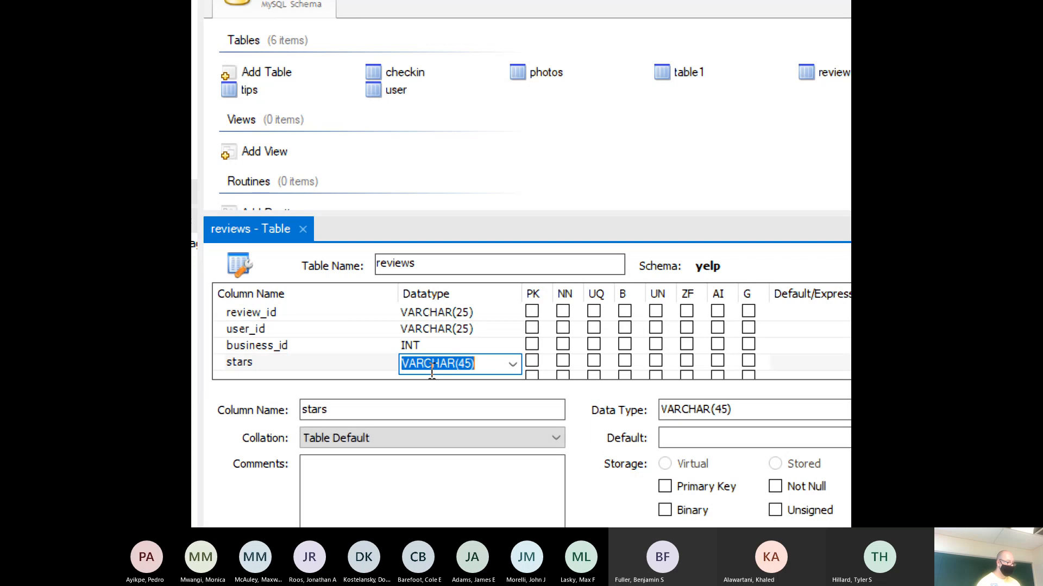
text(INT)
click(429, 369)
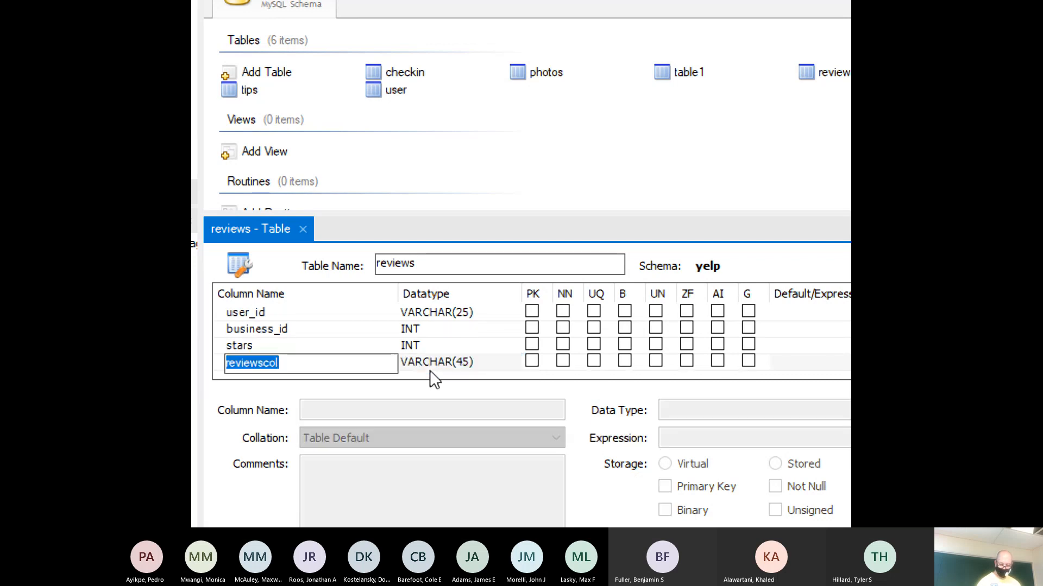
- Add a date column of type DATE and a text column of type VARCHAR(4000)
text(date)
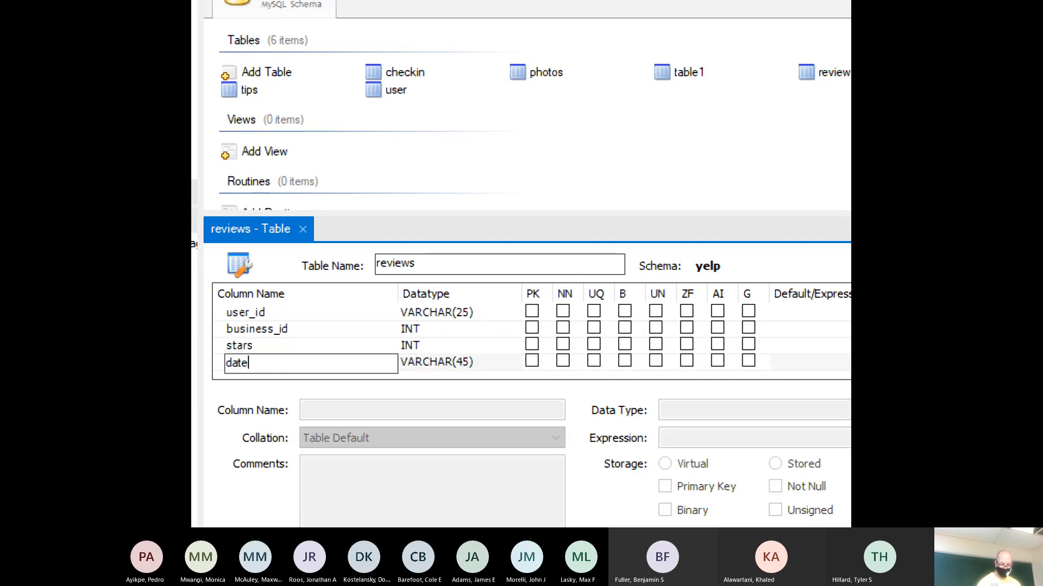
key(Tab)
text(DATE)
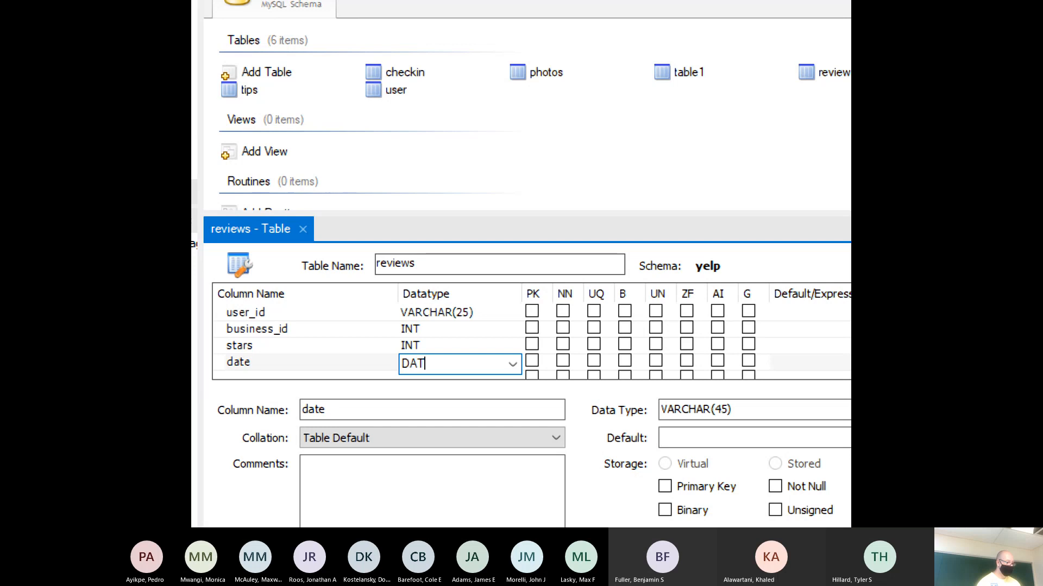
click(429, 370)
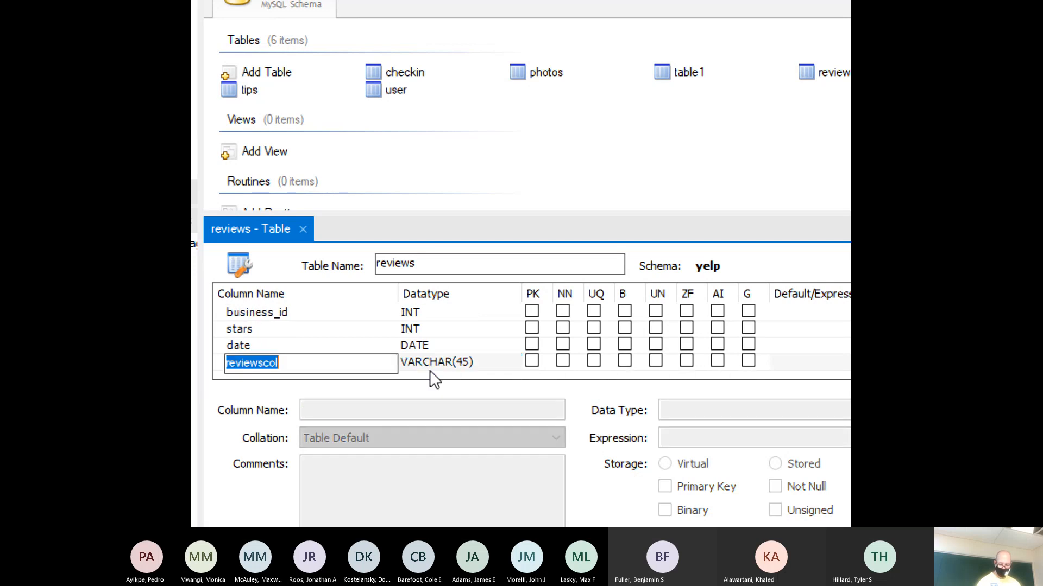
text(text)
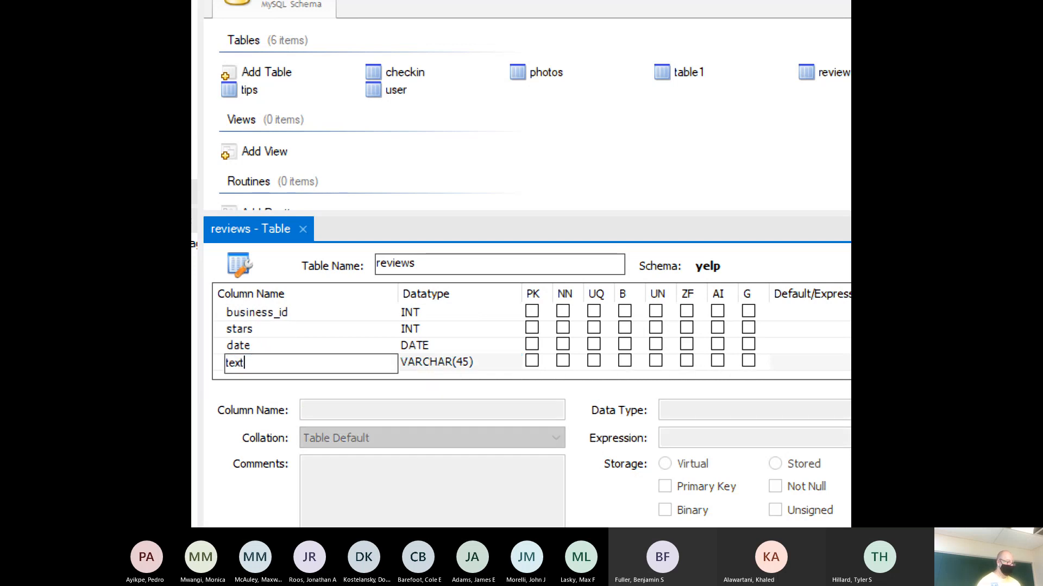
click(432, 369)
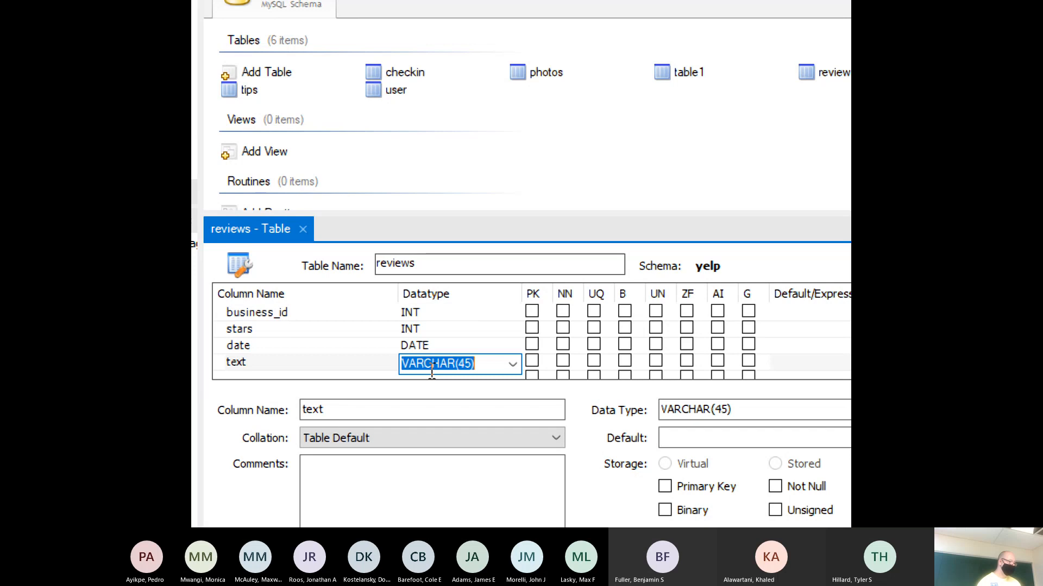
text(VARCHR()
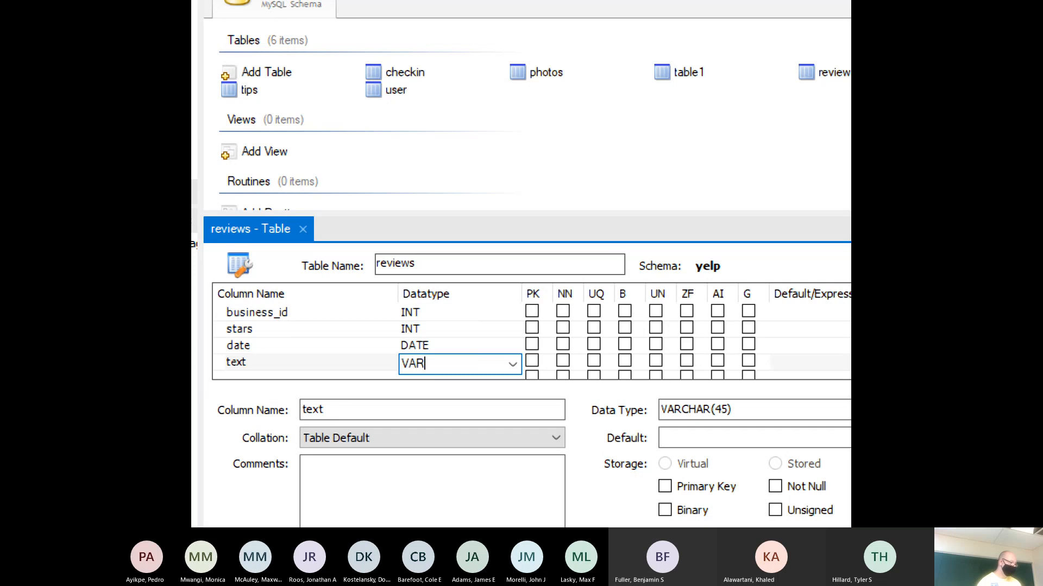
key(BackSpace)
key(BackSpace)
text(AR()
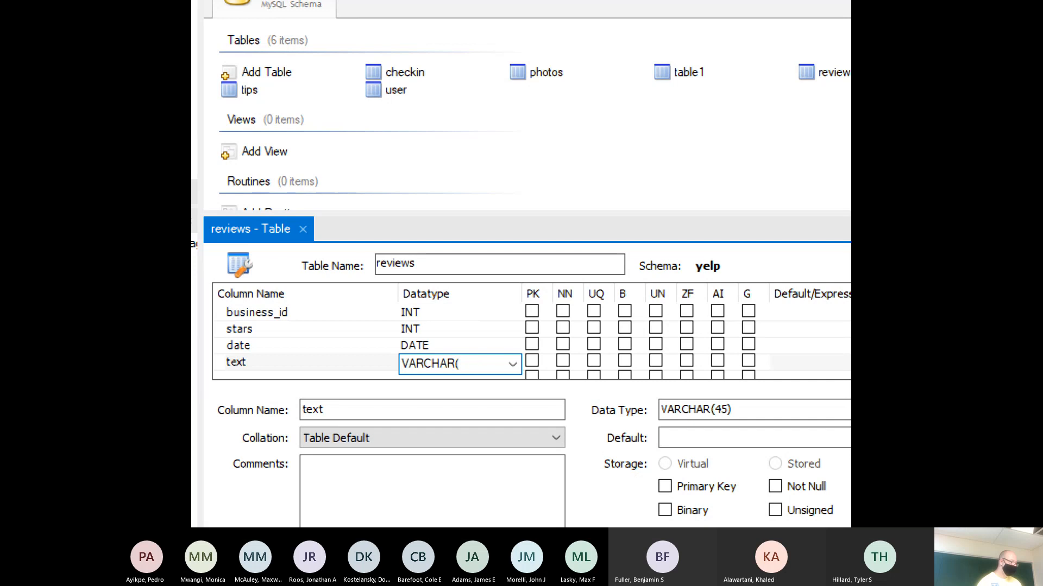
text(4000))
click(433, 376)
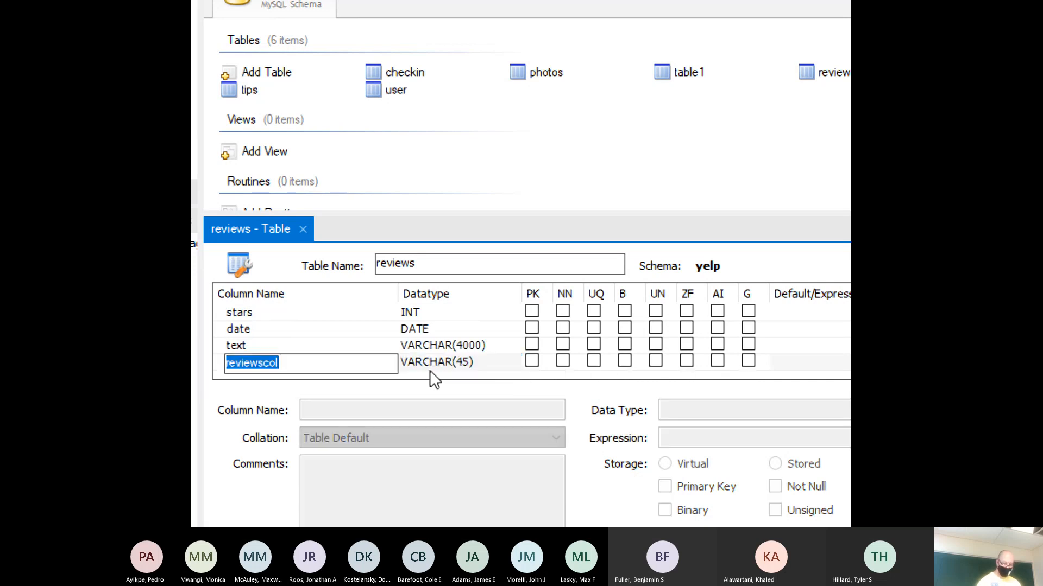
- Add useful, funny and cool columns to reviews, each of type INT
text(useful)
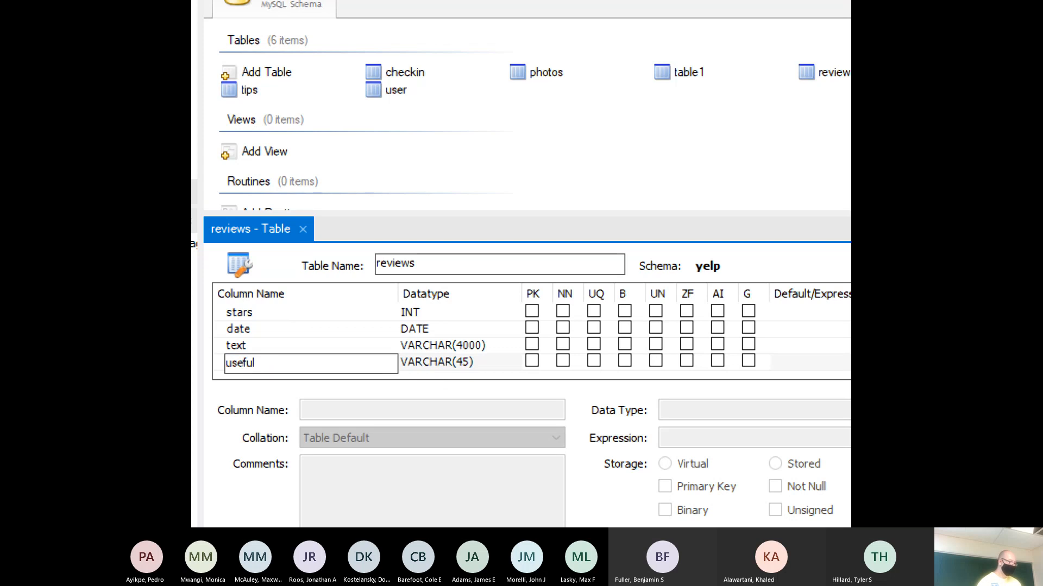
key(Tab)
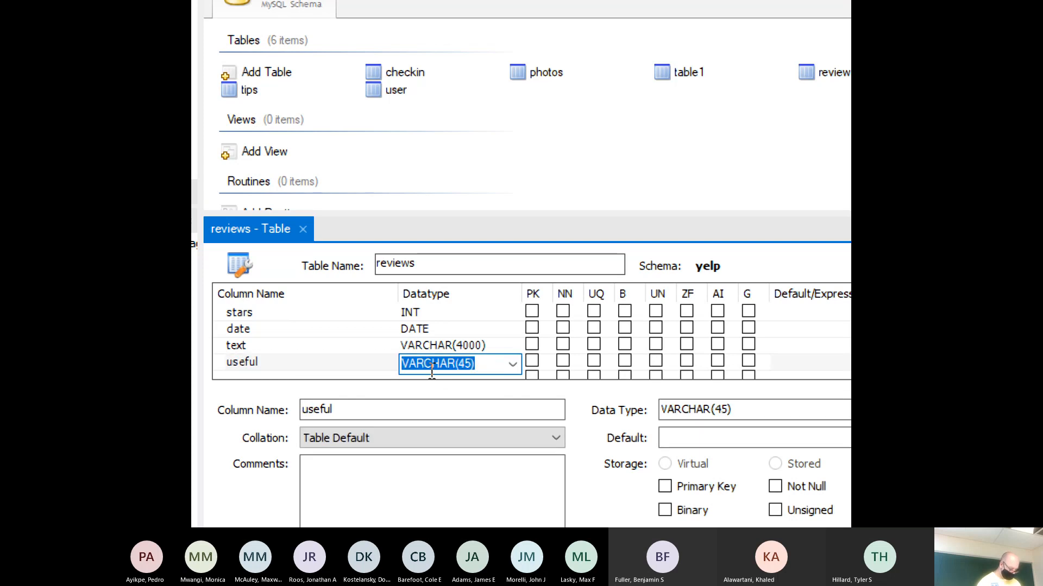
text(INT)
click(430, 375)
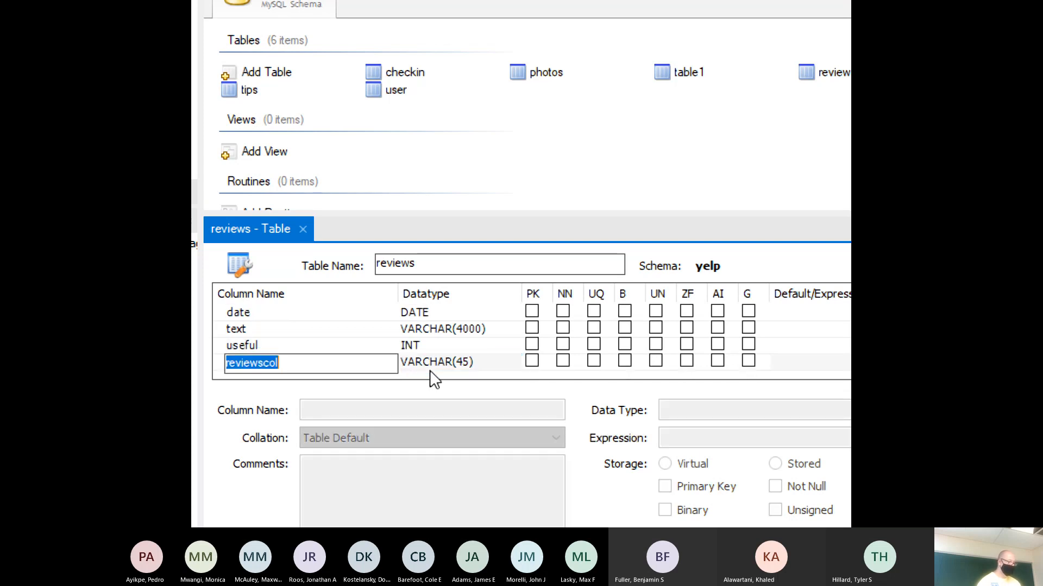
text(funny)
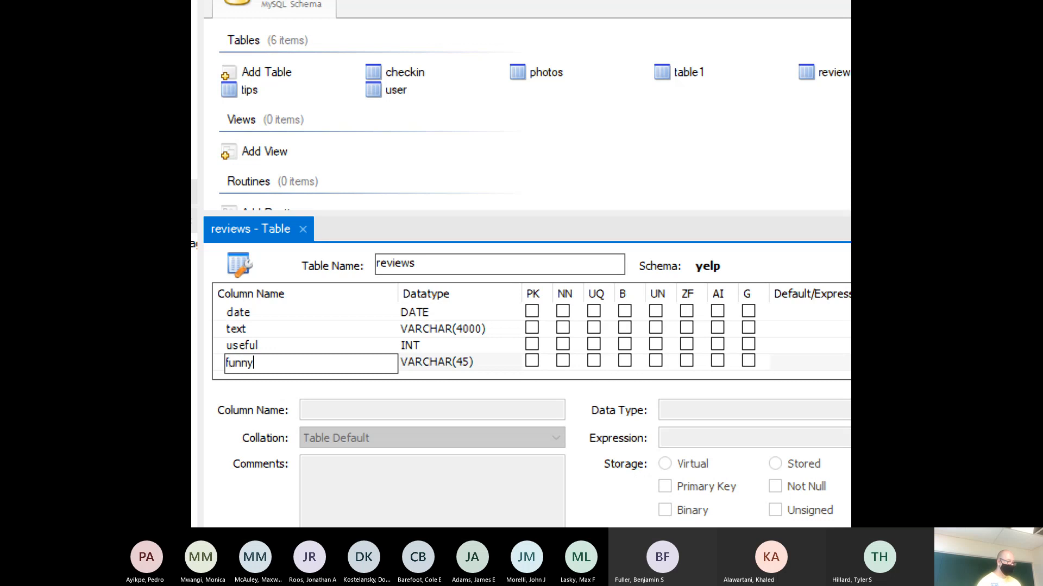
key(Tab)
text(INT)
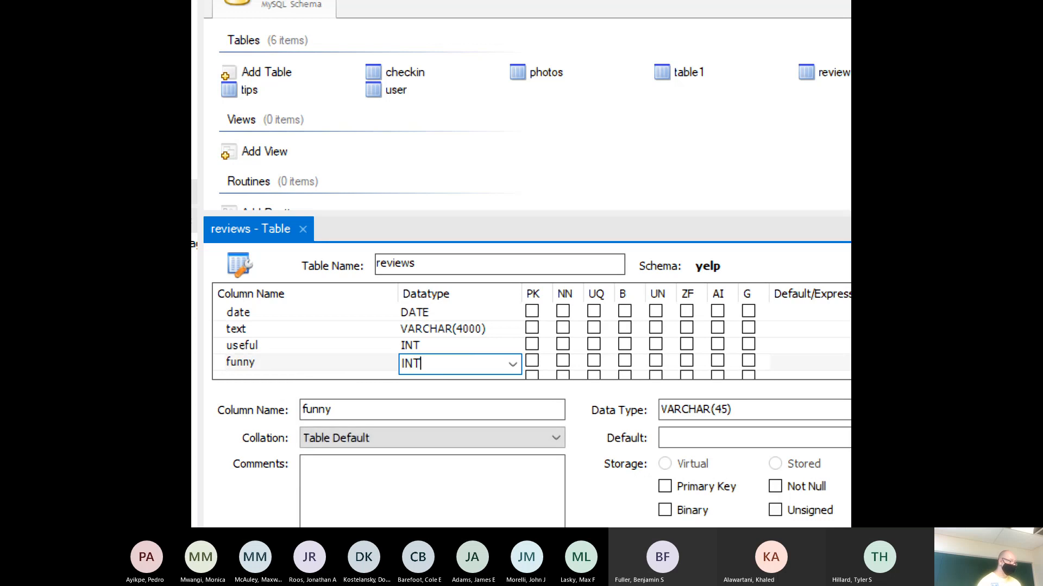
click(430, 373)
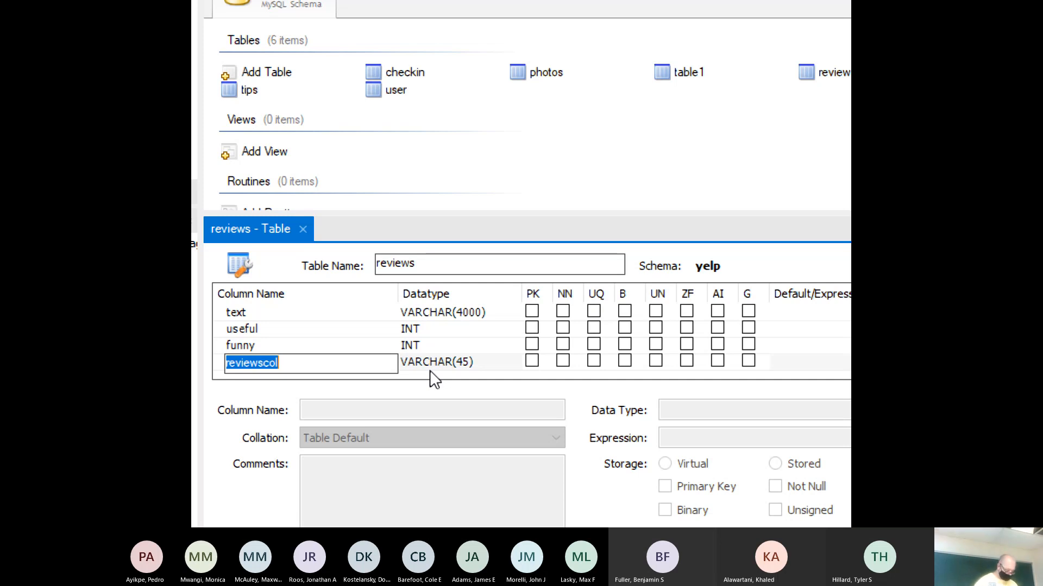
text(cool)
key(Tab)
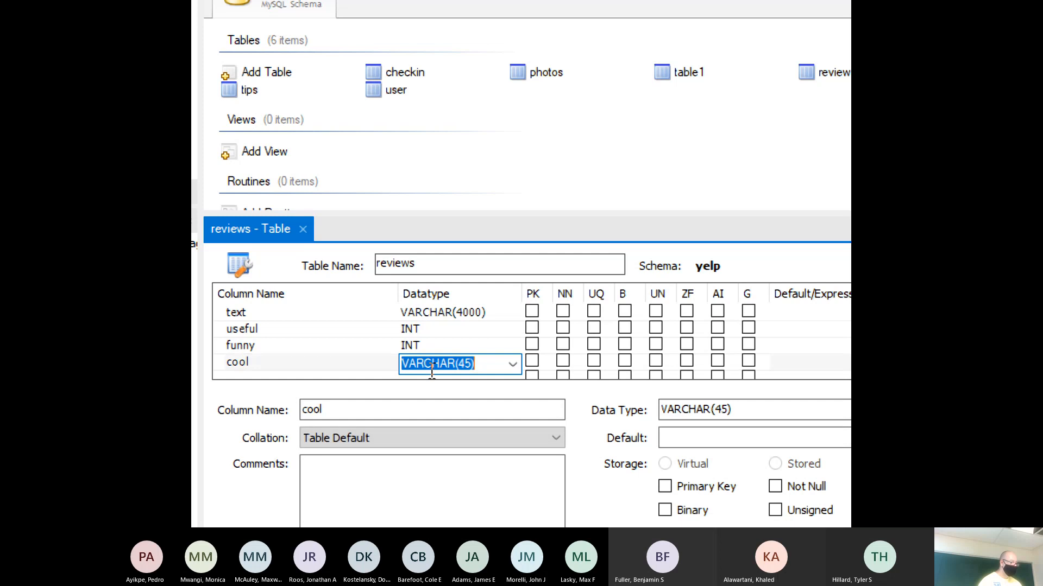
text(INT)
click(429, 373)
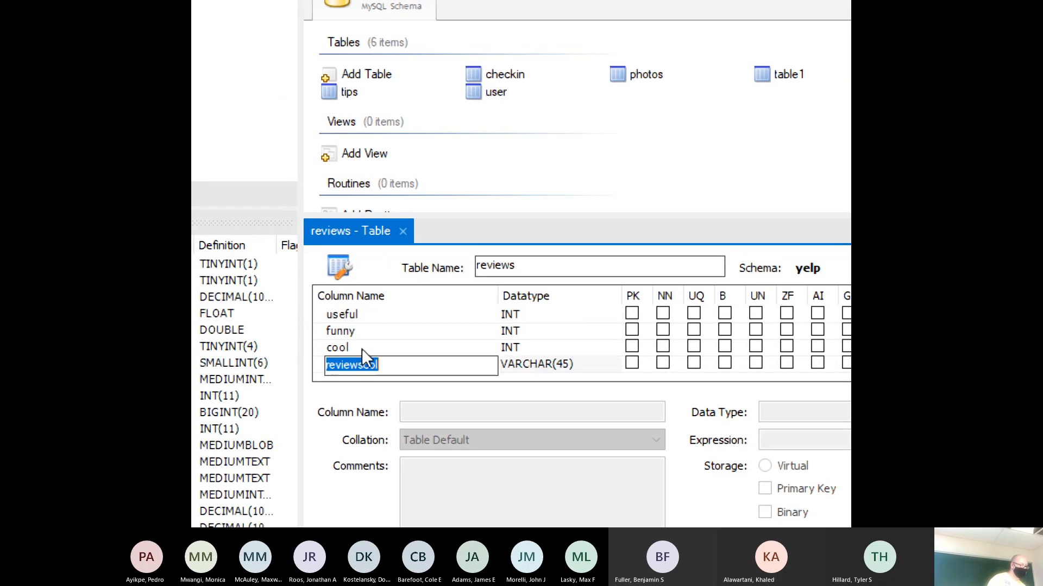
- Delete the extra empty placeholder column from the reviews table
key(BackSpace)
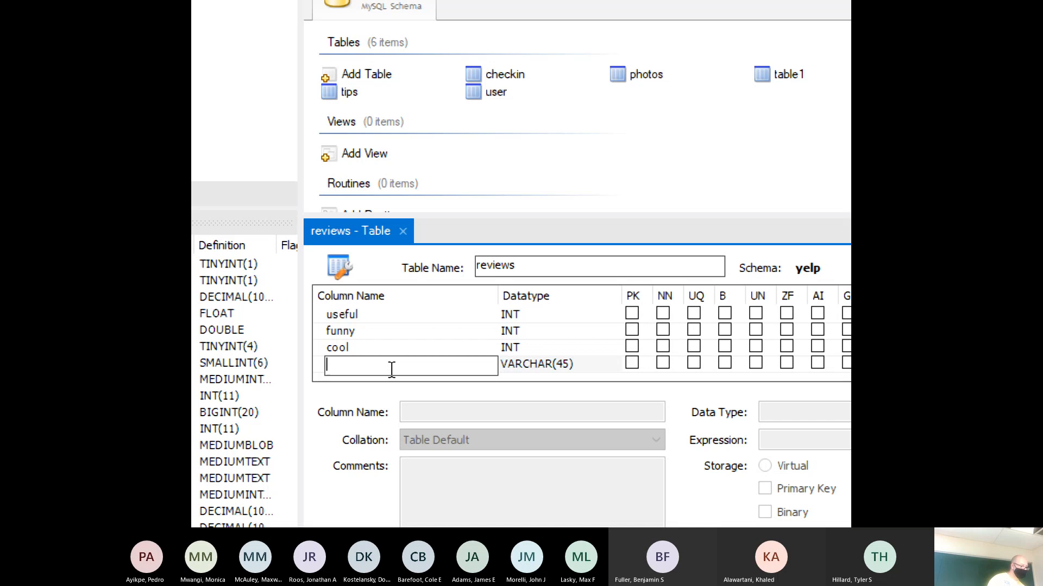
right_click(532, 365)
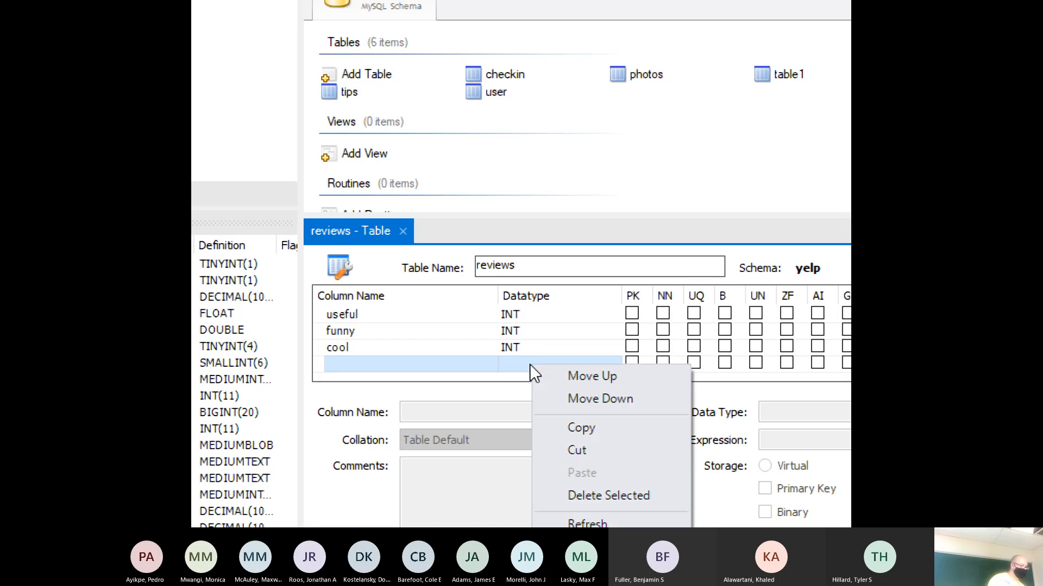
click(571, 496)
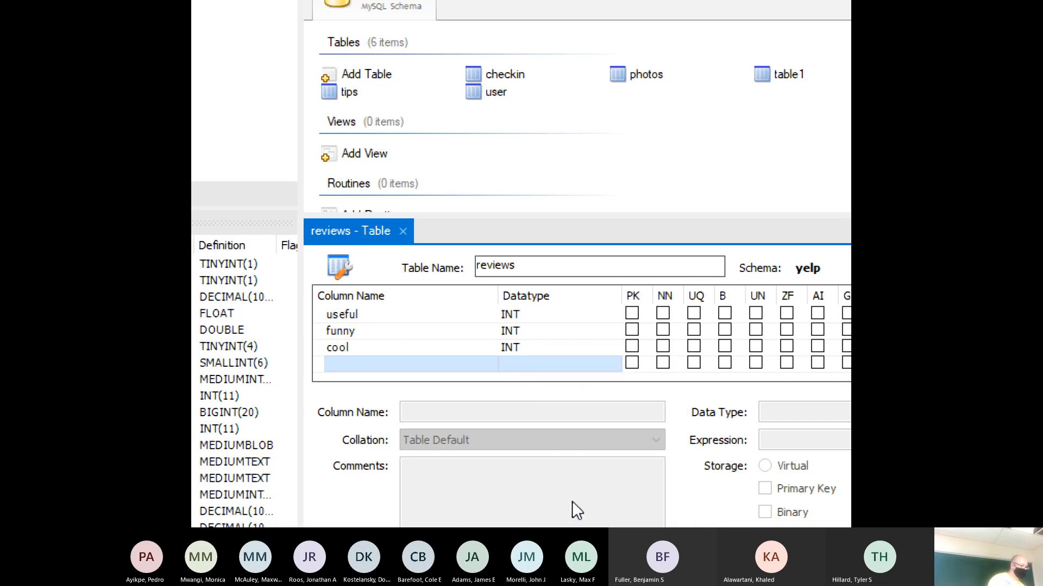
scroll(513, 380, up, 1)
scroll(510, 383, up, 2)
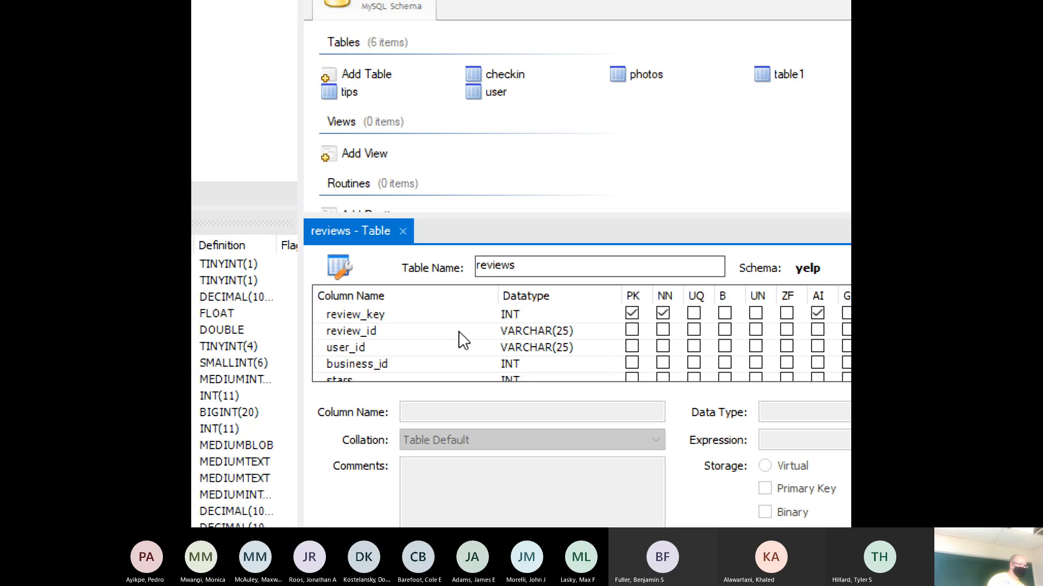
- Close the reviews editor and add a new table2 to the yelp schema
click(403, 232)
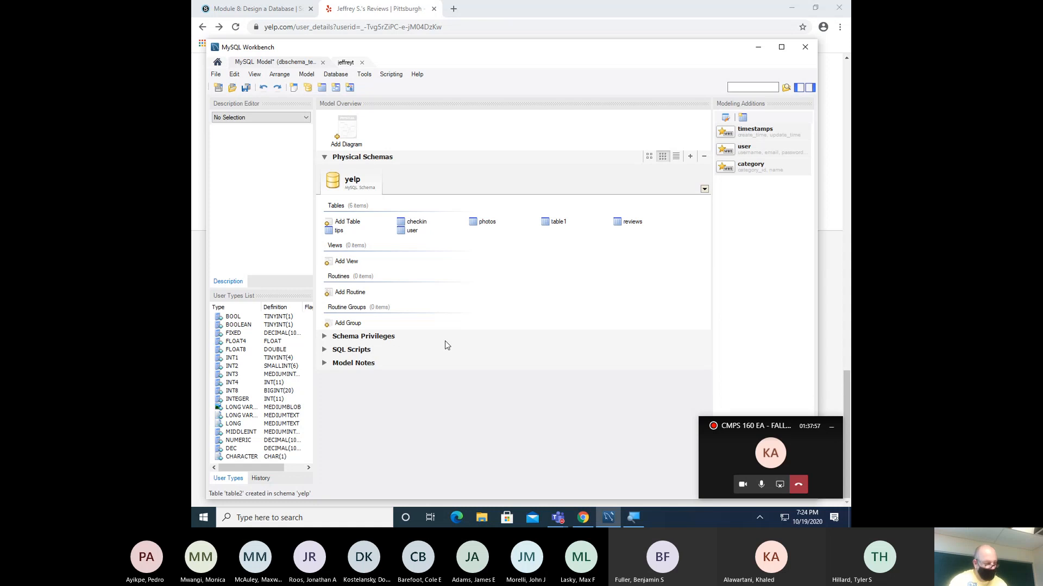
click(343, 225)
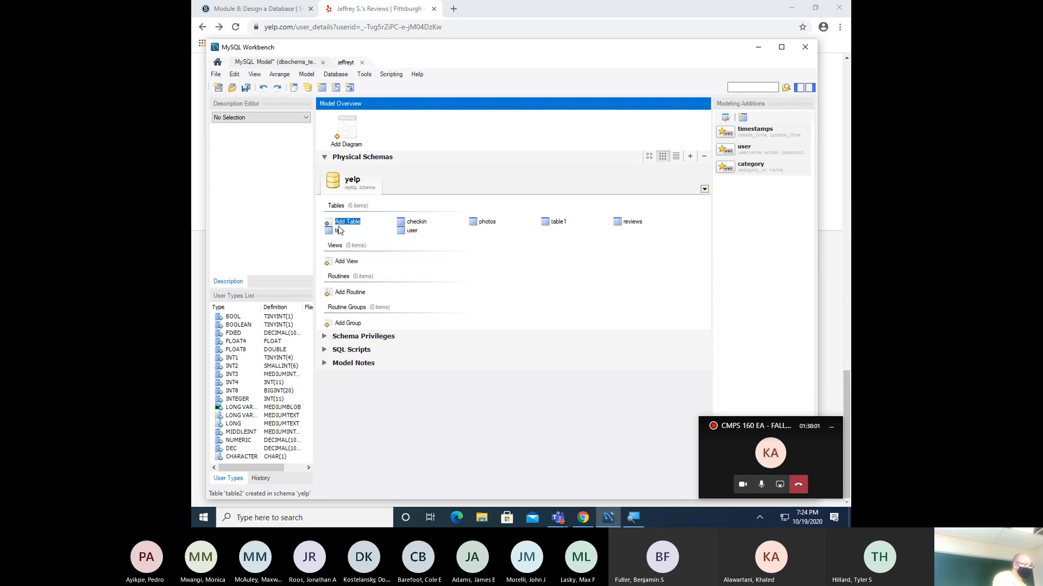
double_click(343, 225)
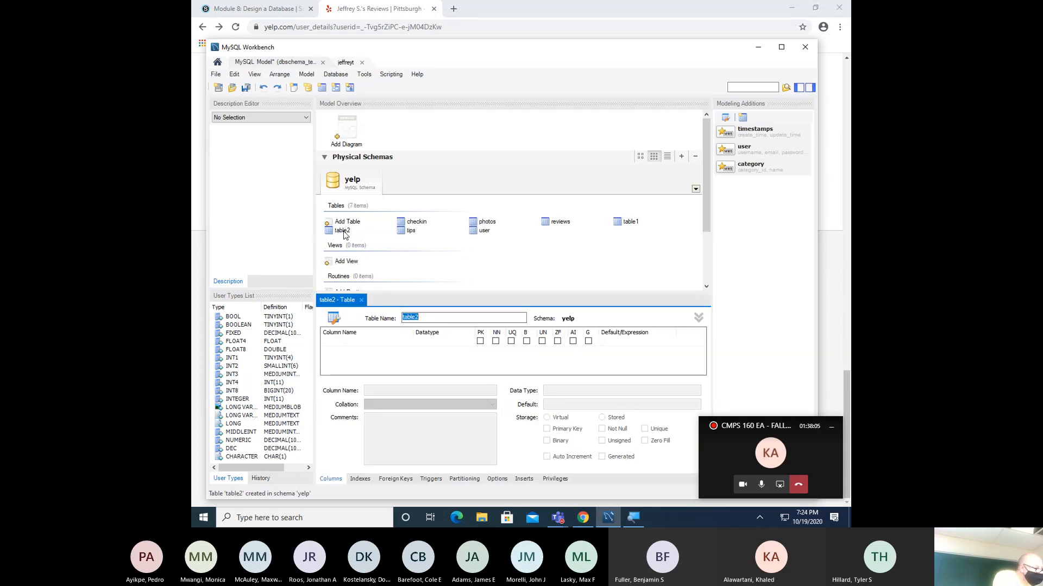
click(349, 233)
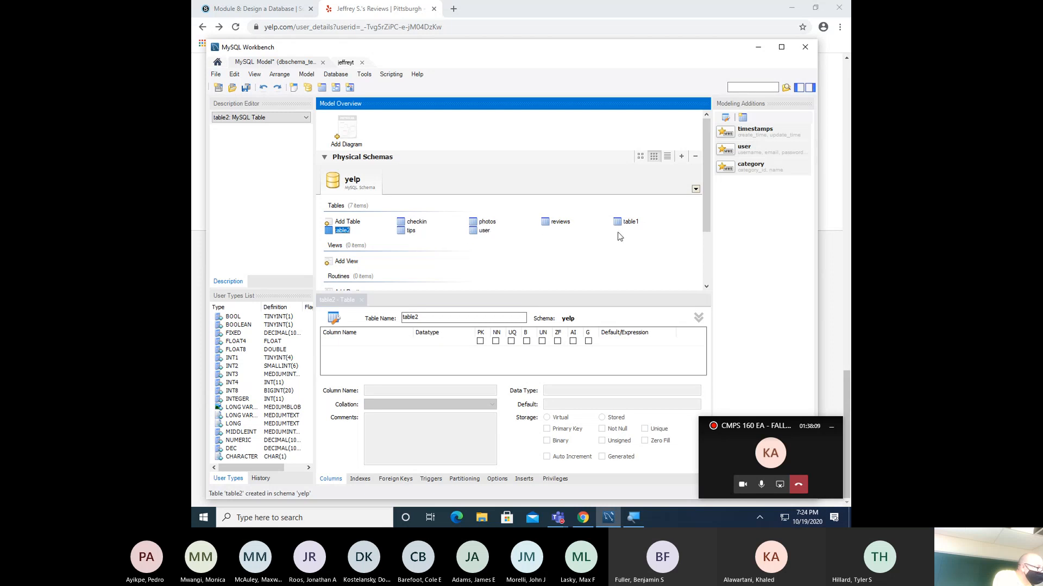
- Delete the stray table1 from yelp and rename table2 to business
right_click(630, 222)
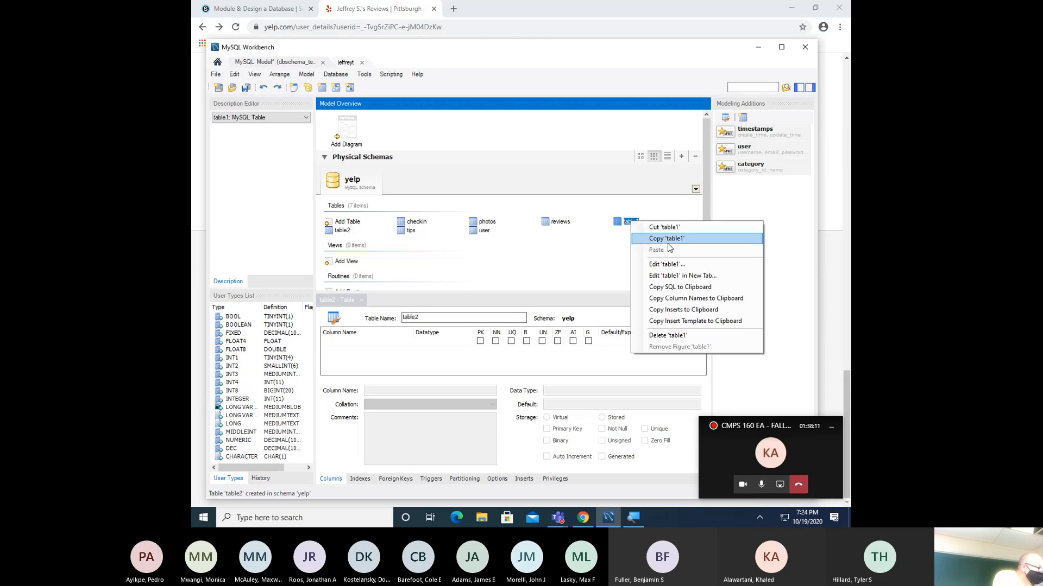
click(662, 336)
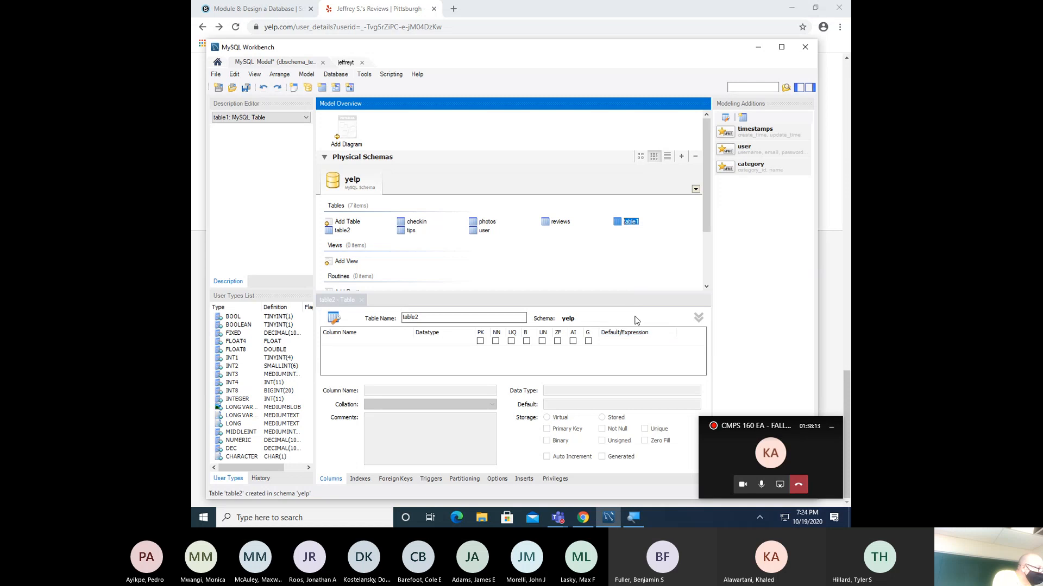
click(457, 316)
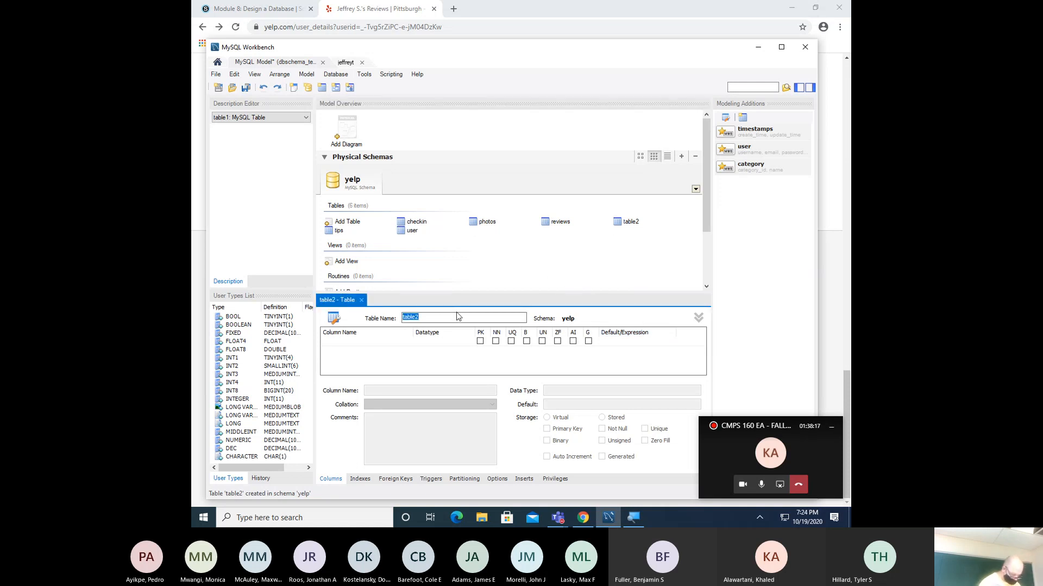
text(business)
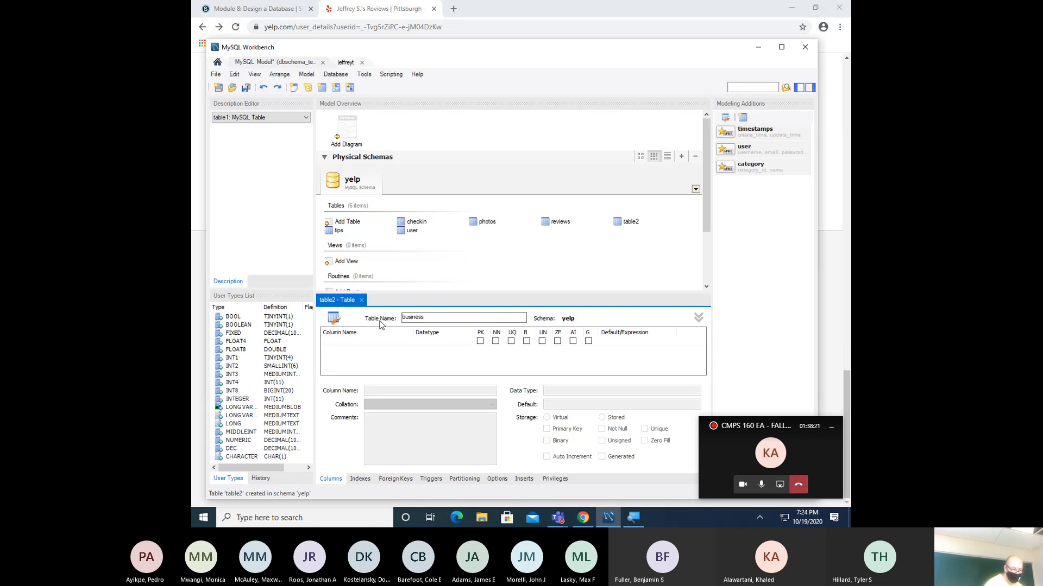
- Give business an auto-increment INT business_key column and an INT business_id column
click(367, 340)
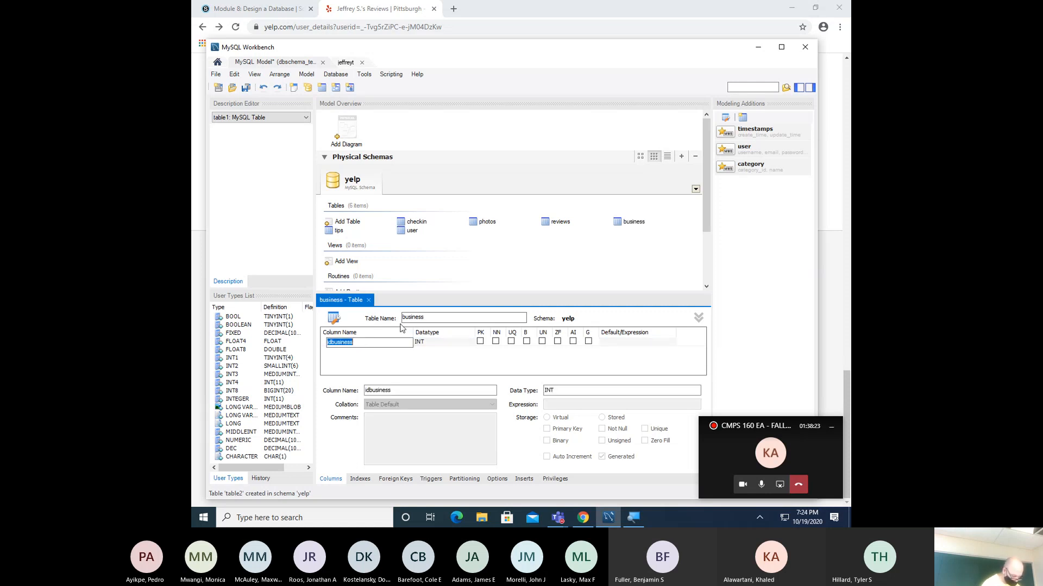
text(business)
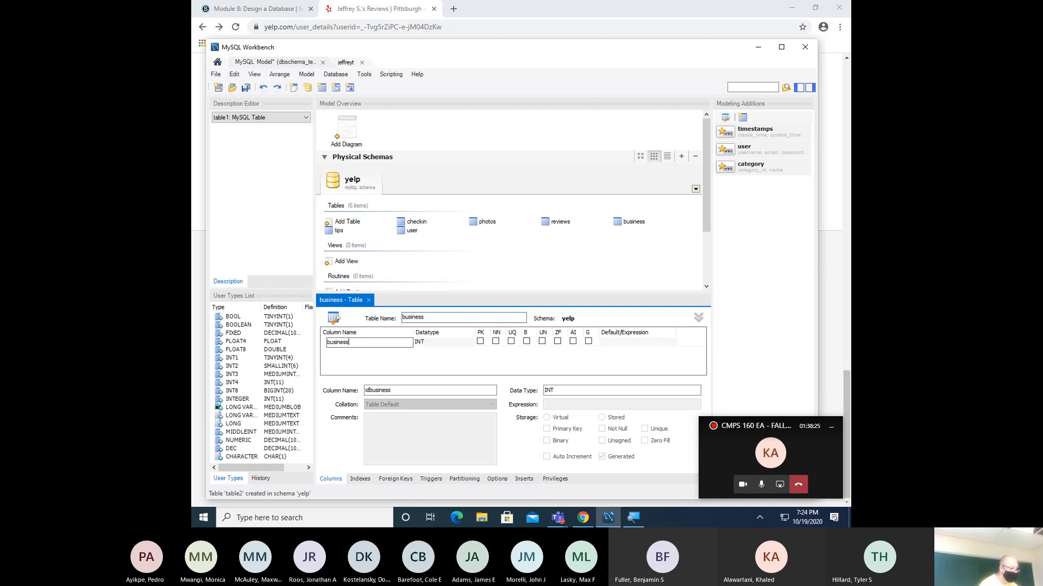
text(_key)
key(Tab)
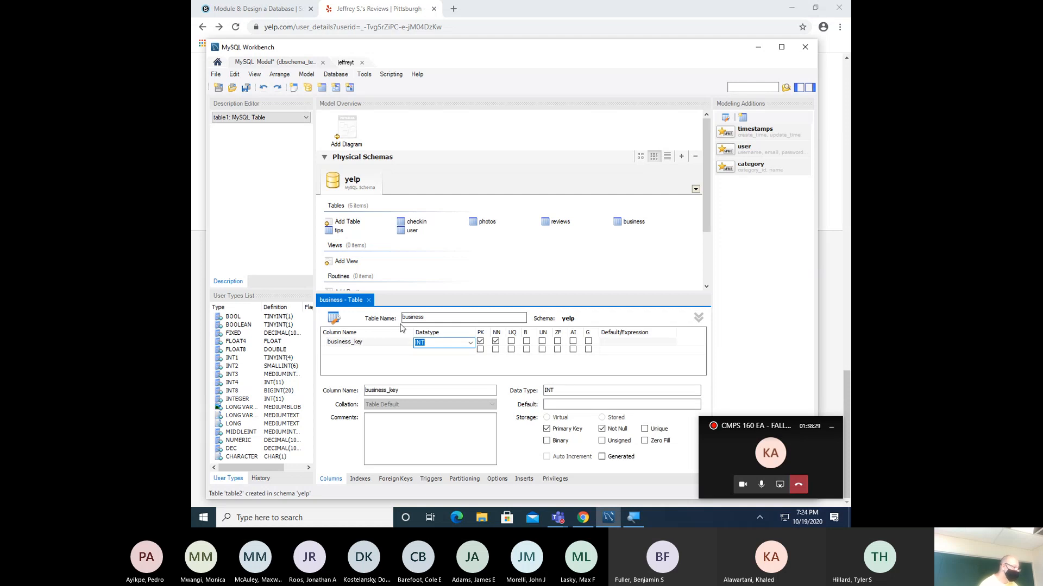
click(573, 341)
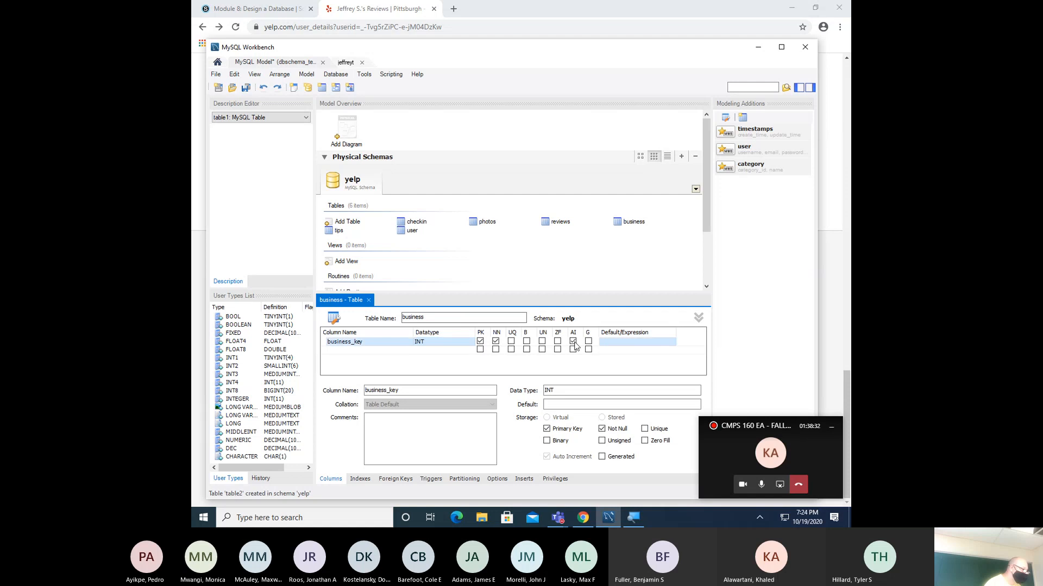
click(380, 351)
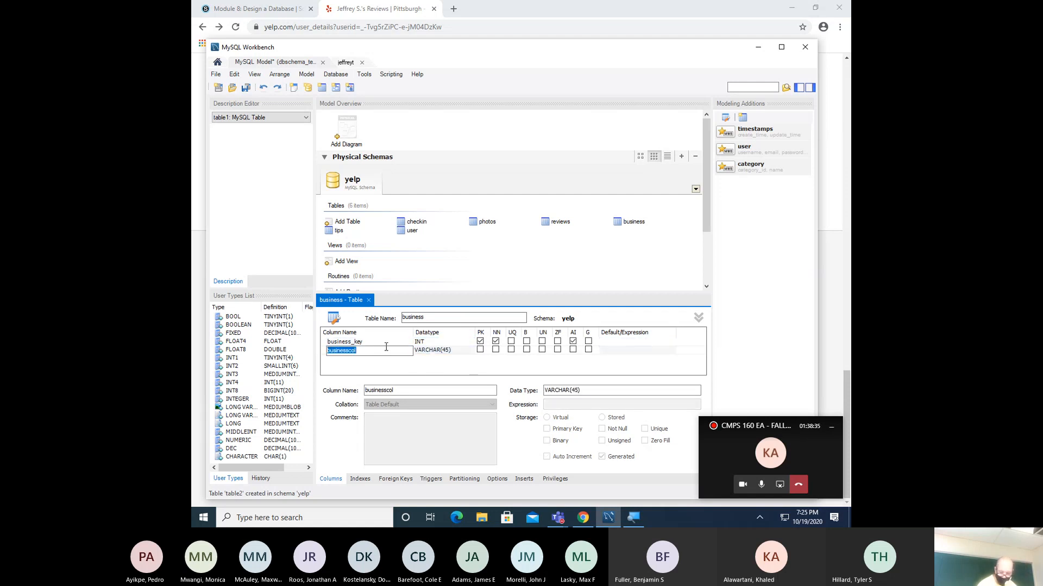
text(busi)
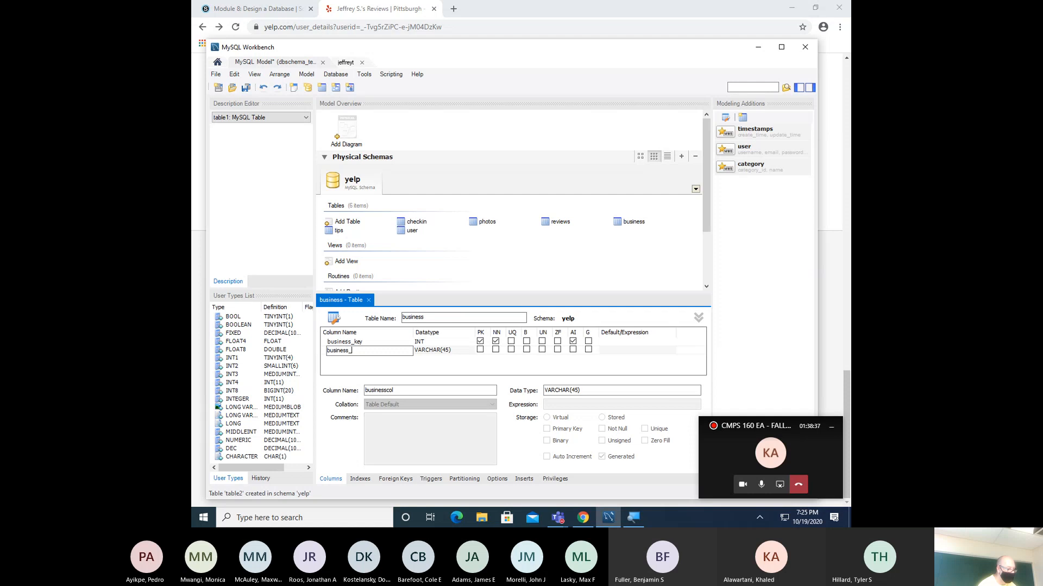
key(Tab)
text(IN)
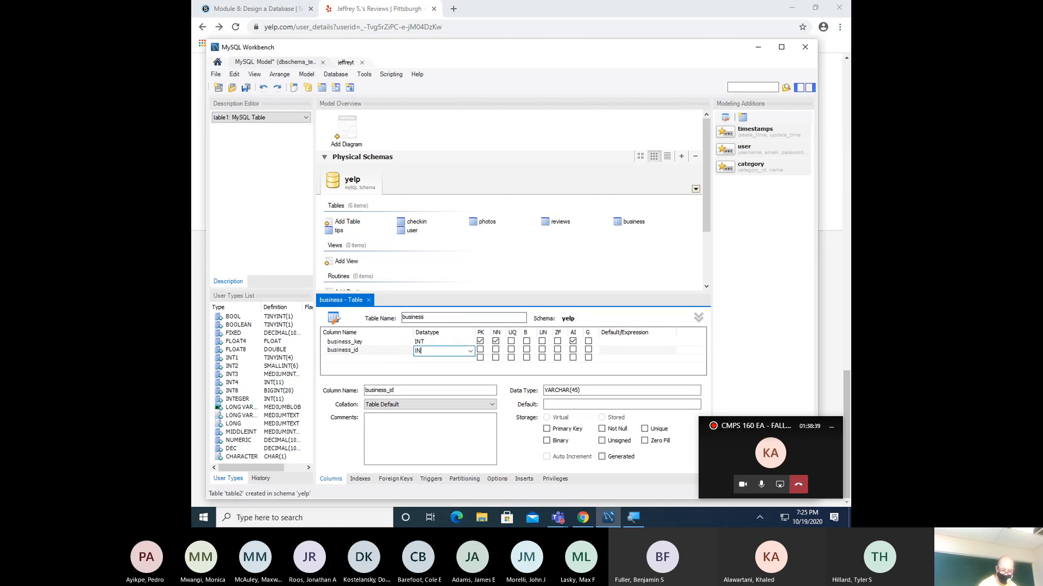
key(Tab)
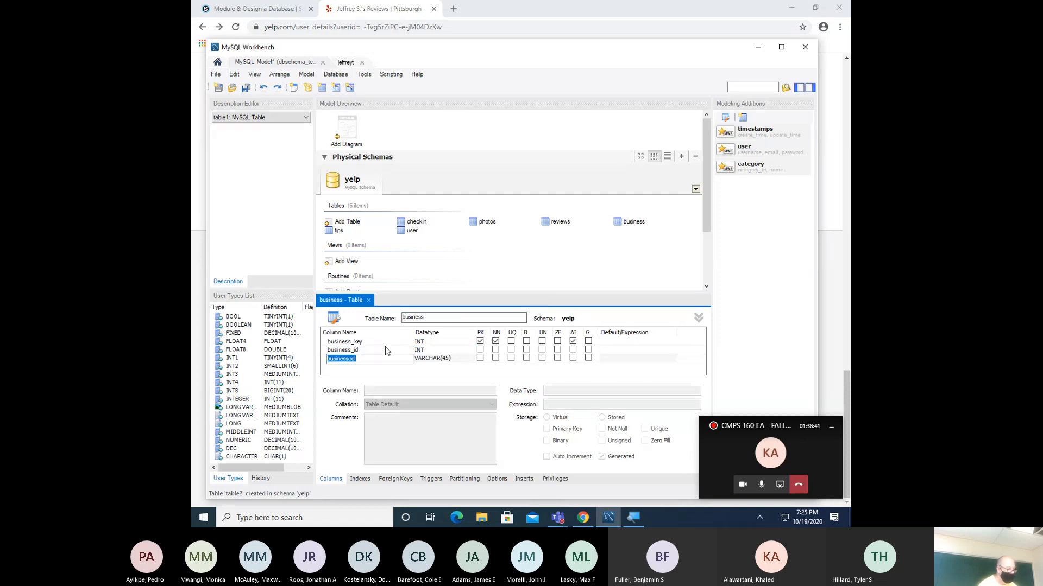
- Add name and city columns as VARCHAR(50), then start a State column
text(name)
key(Tab)
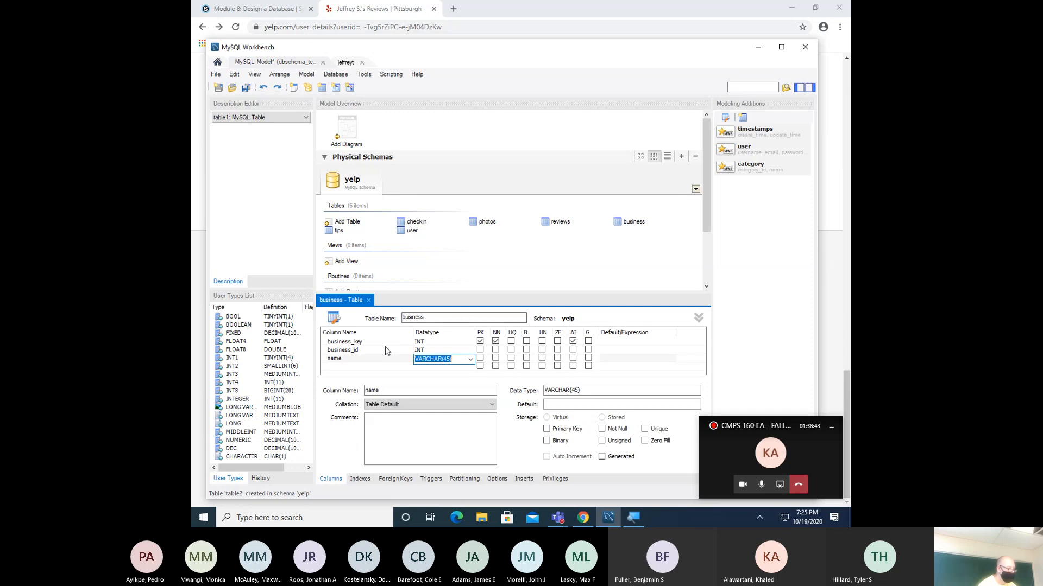
text(VAR)
key(Tab)
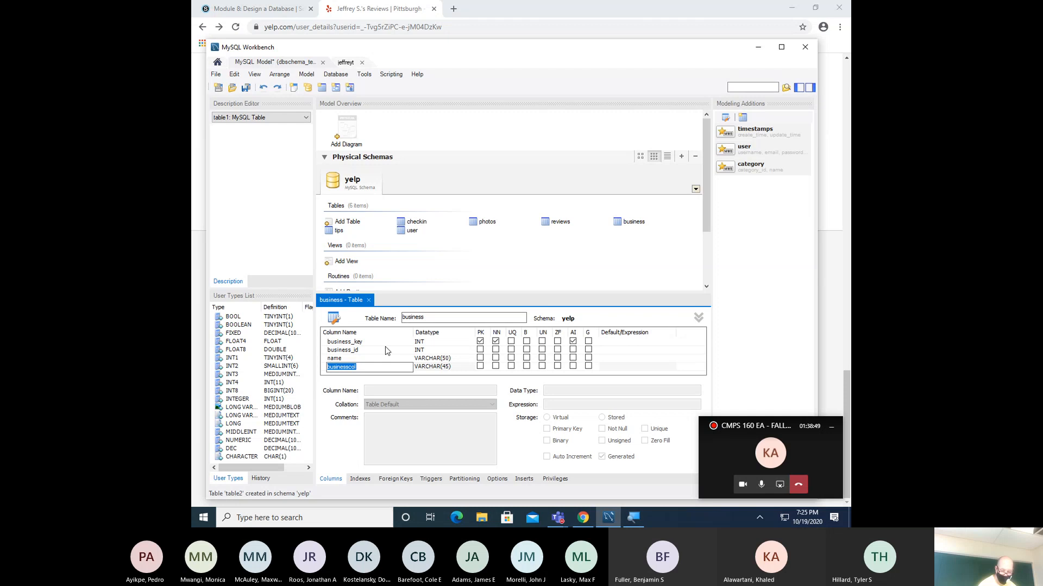
text(city)
key(Tab)
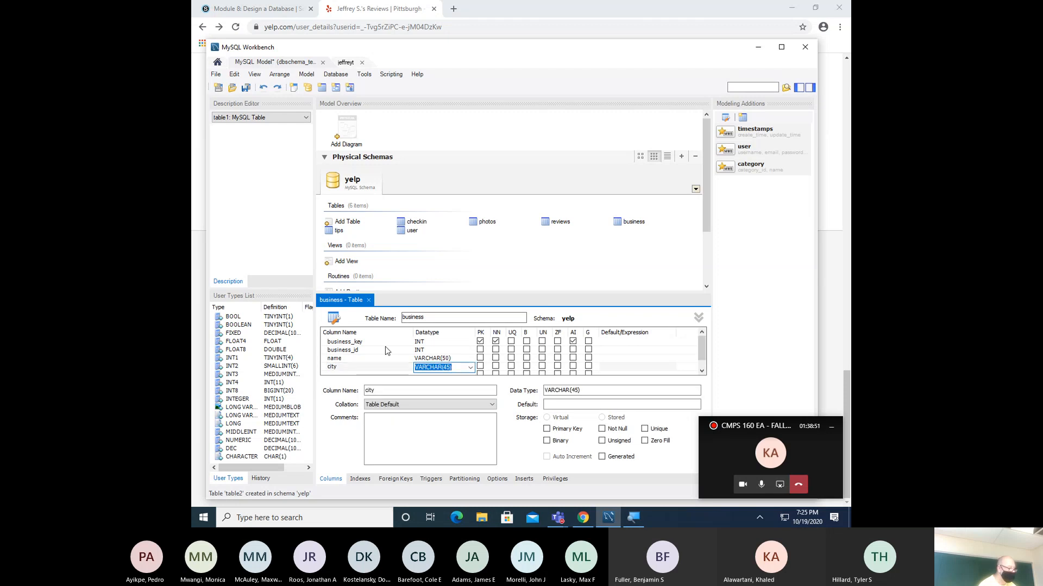
text(VARCHAR(50))
key(Tab)
text(Stat)
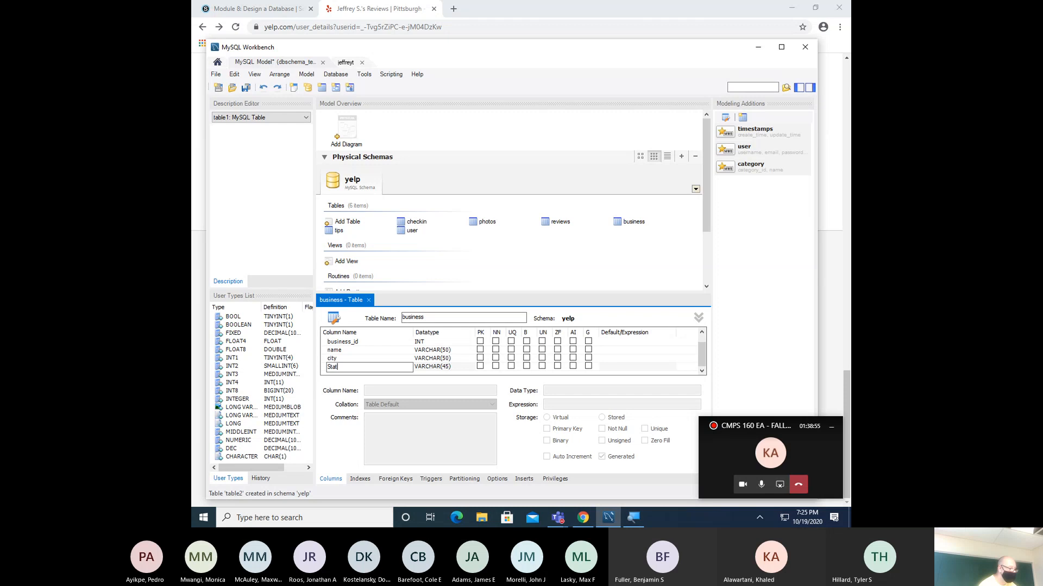
text(e)
key(Tab)
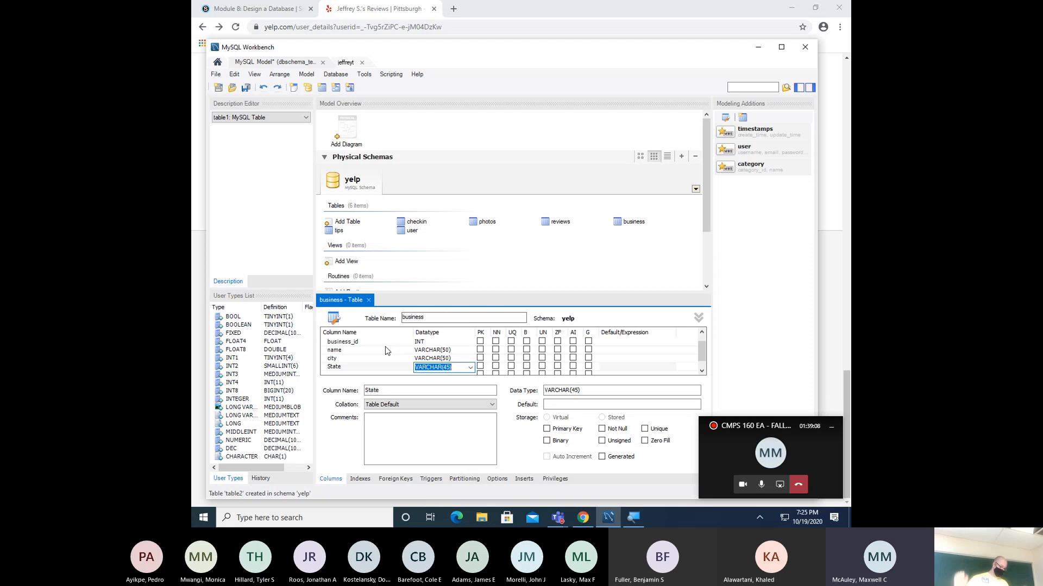
- Make State CHAR(2), add postal_code as CHAR(5), and begin a float longitude column
text(C)
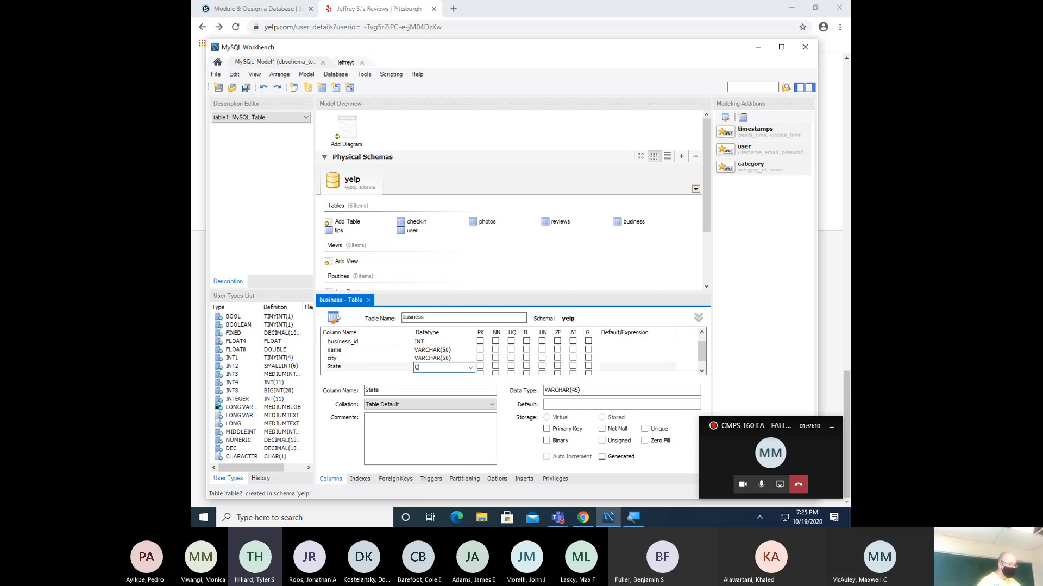
text(HAR(2)
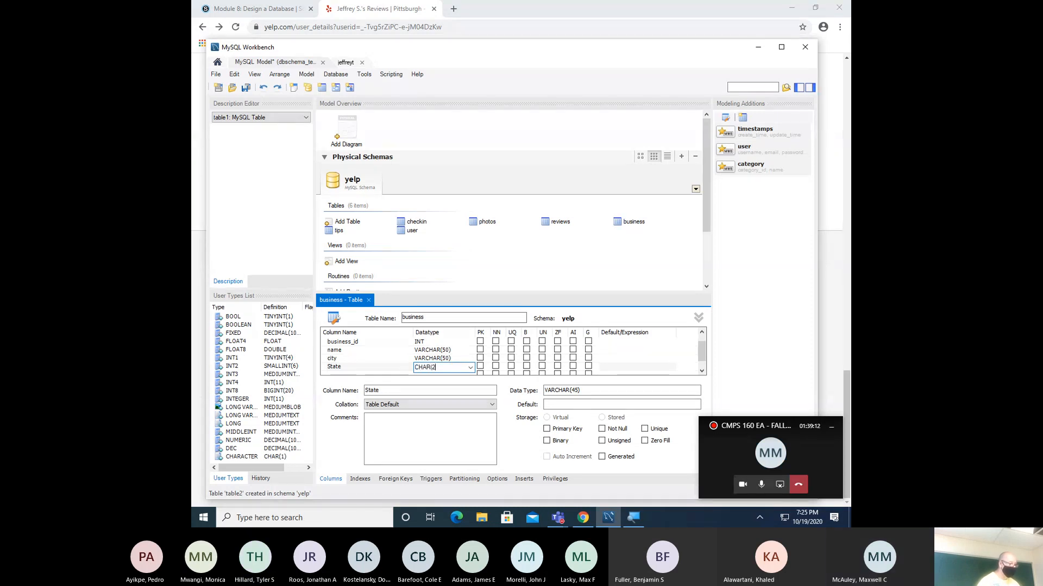
key(Return)
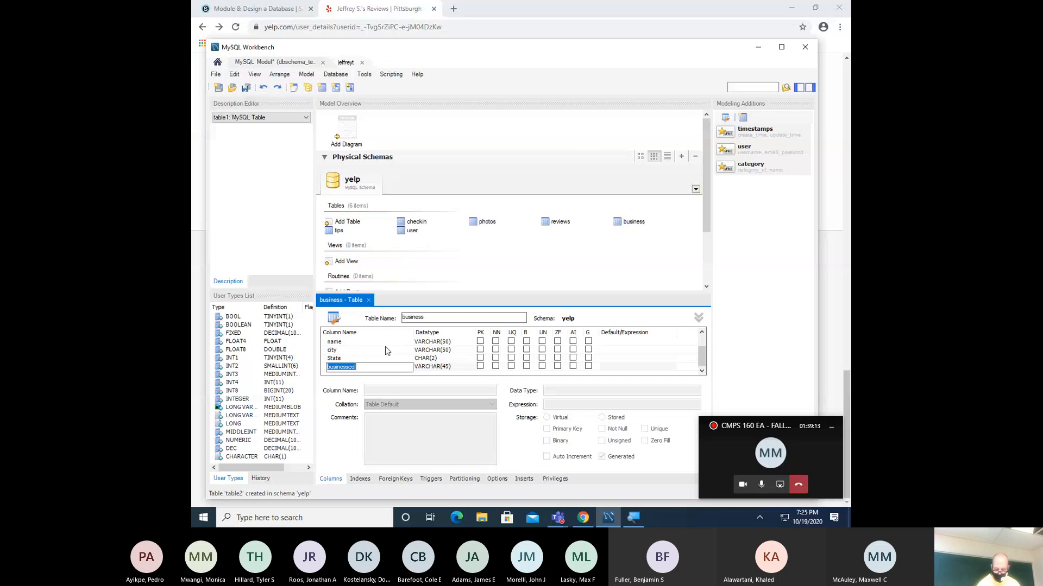
text(posta)
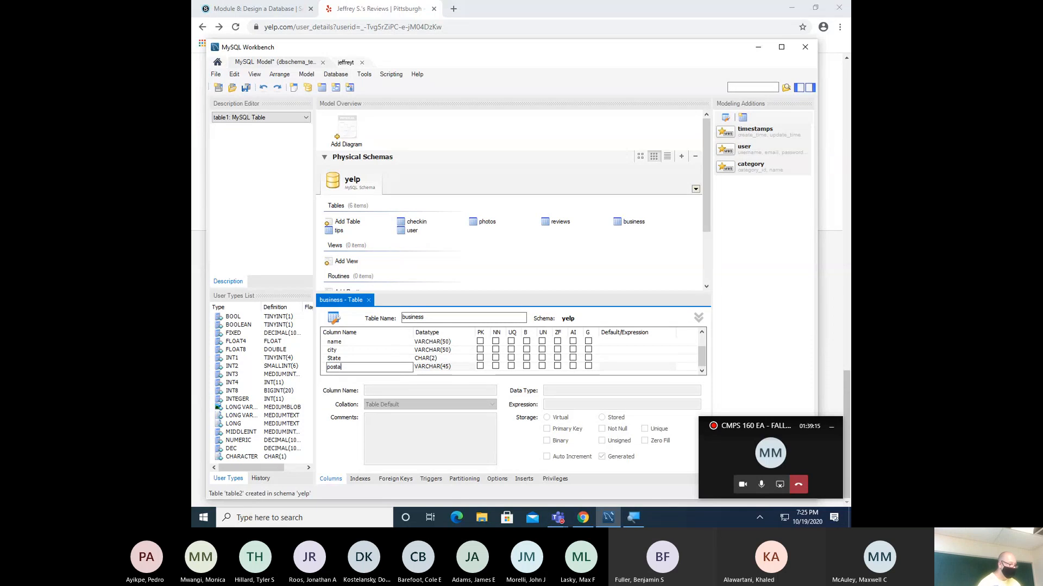
text(l_code)
key(Tab)
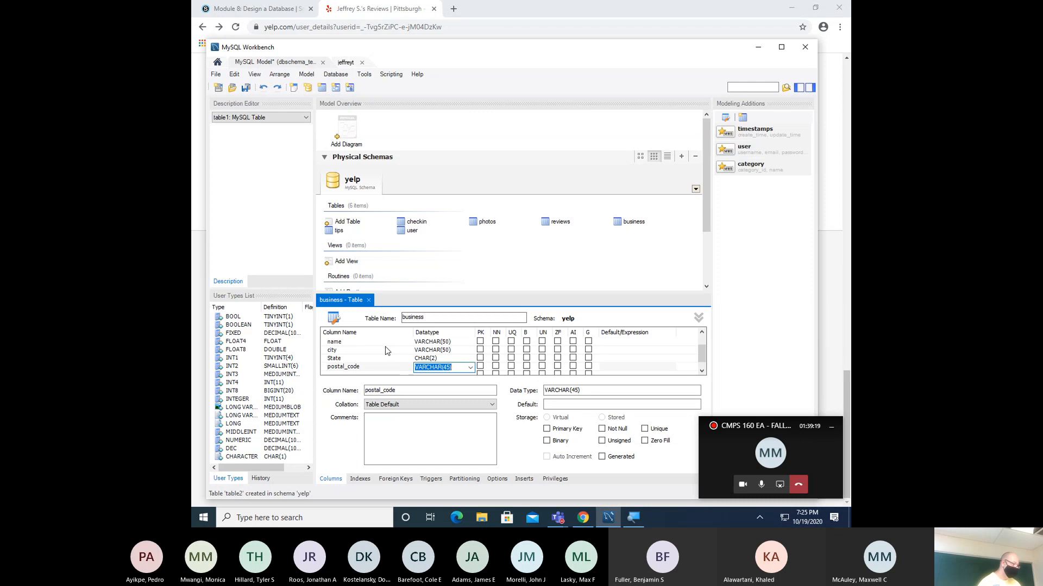
text(CHAR(6)
key(BackSpace)
text(5)
key(Return)
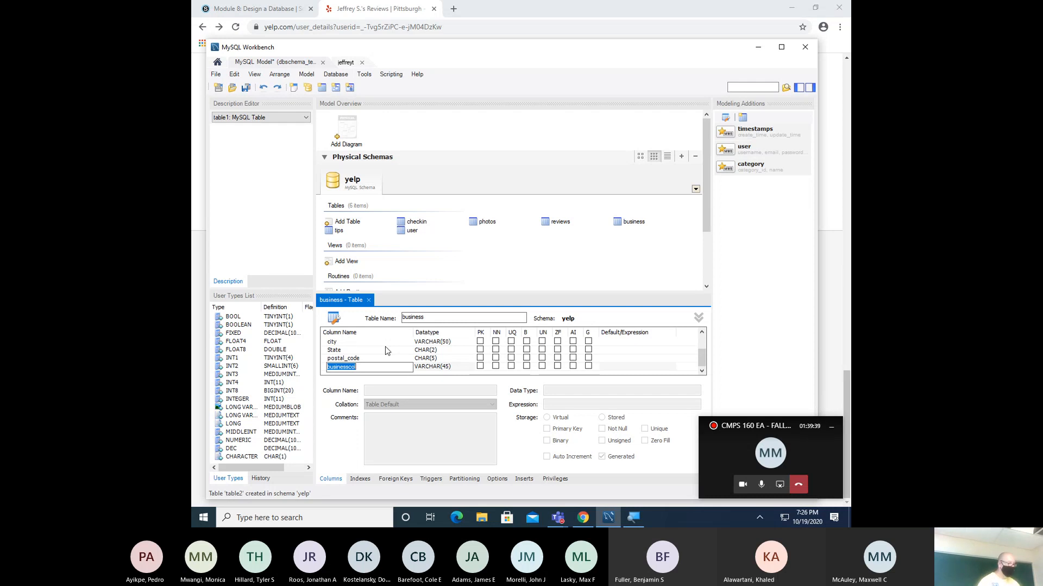
text(longitude)
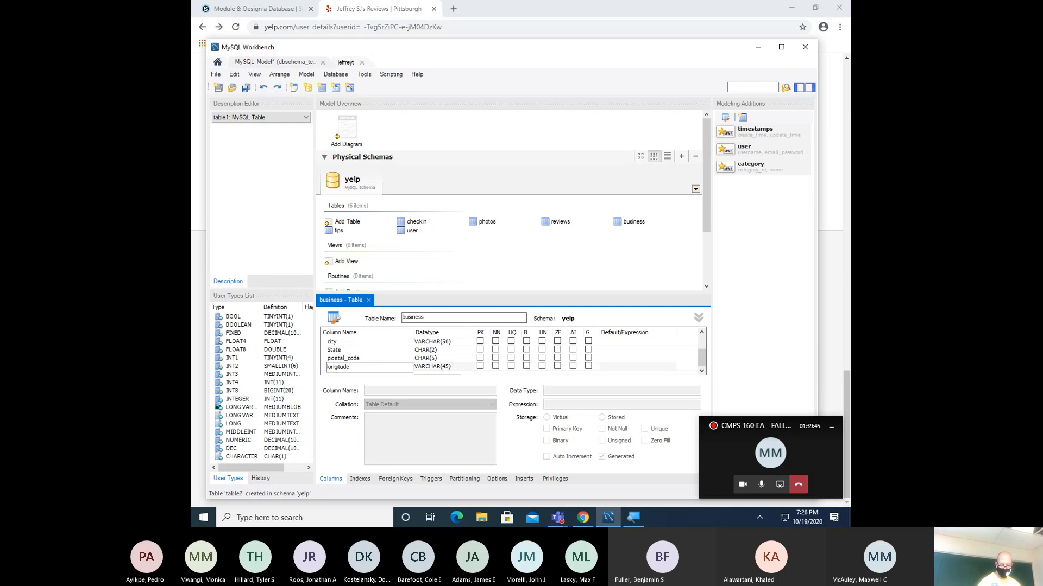
key(Tab)
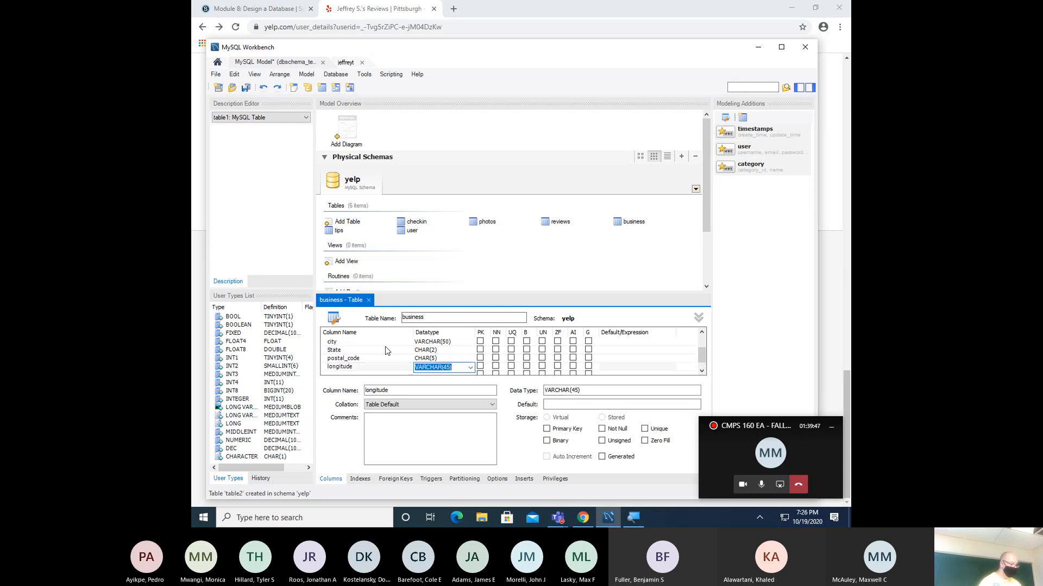
text(float)
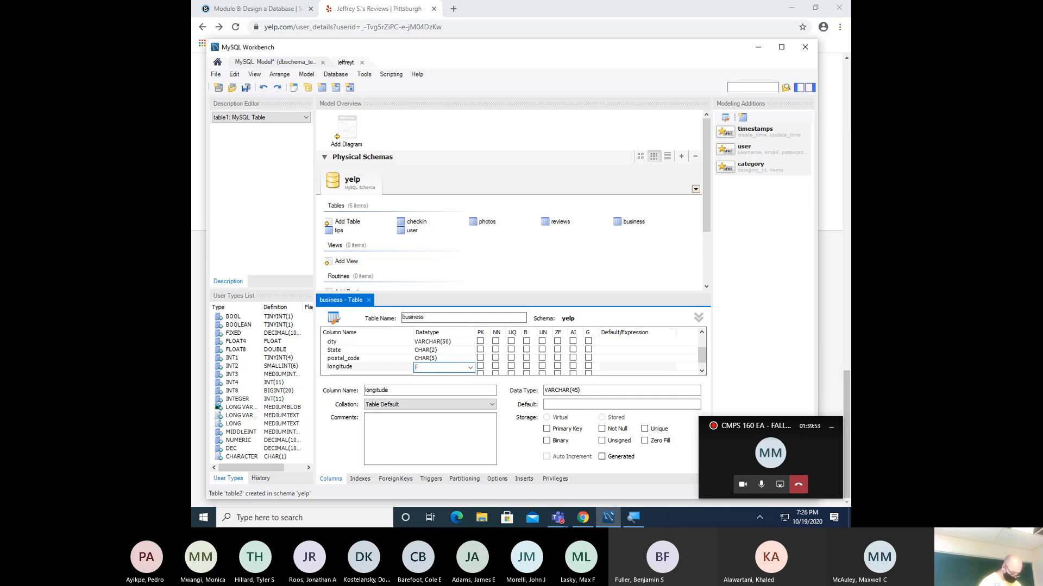
- Set longitude to FLOAT and add a latitude column of type FLOAT
text(LOAT)
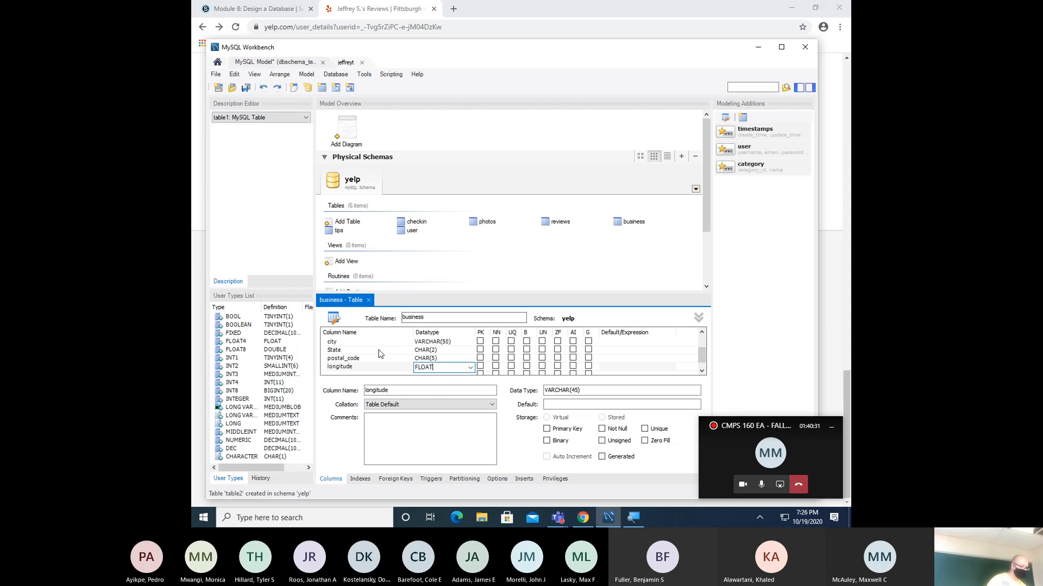
key(Return)
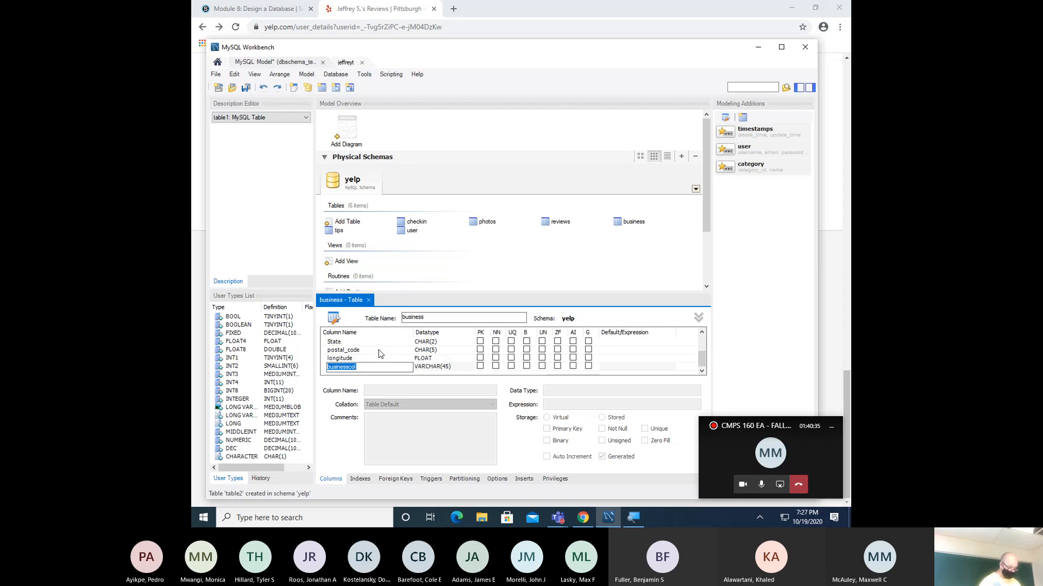
text(latitude)
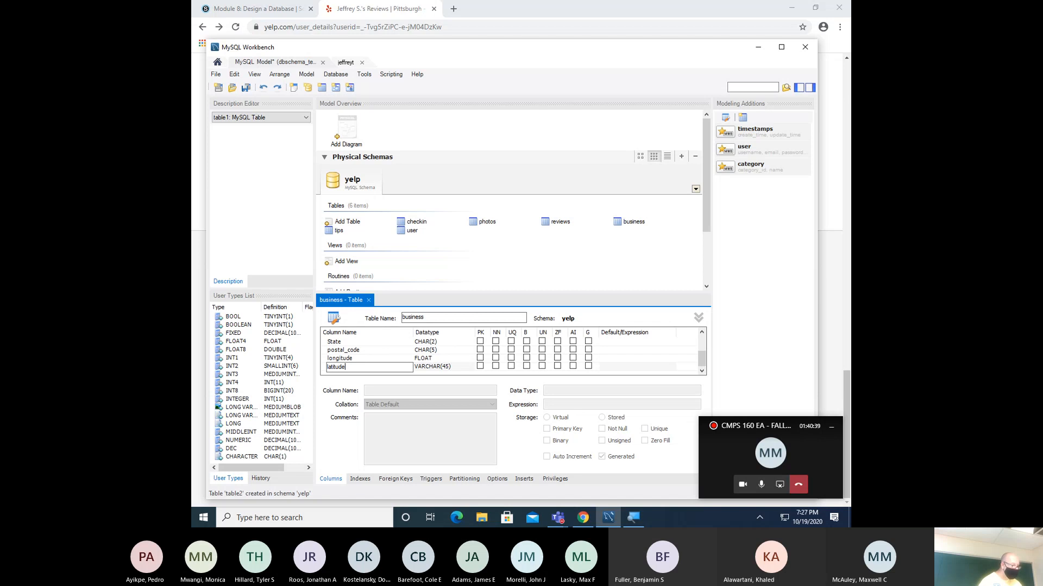
key(Tab)
text(F)
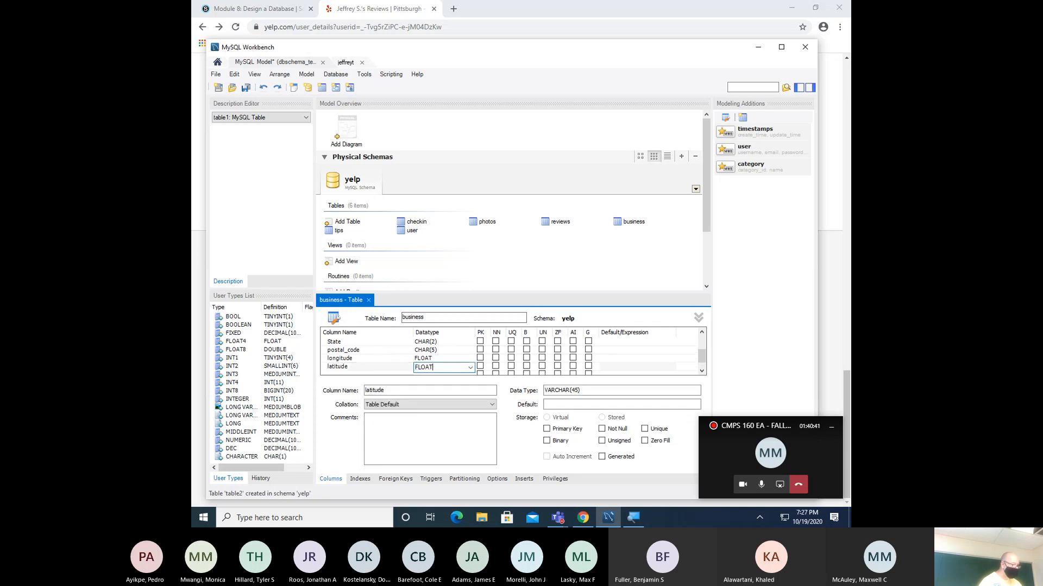
text(LOAT)
key(Tab)
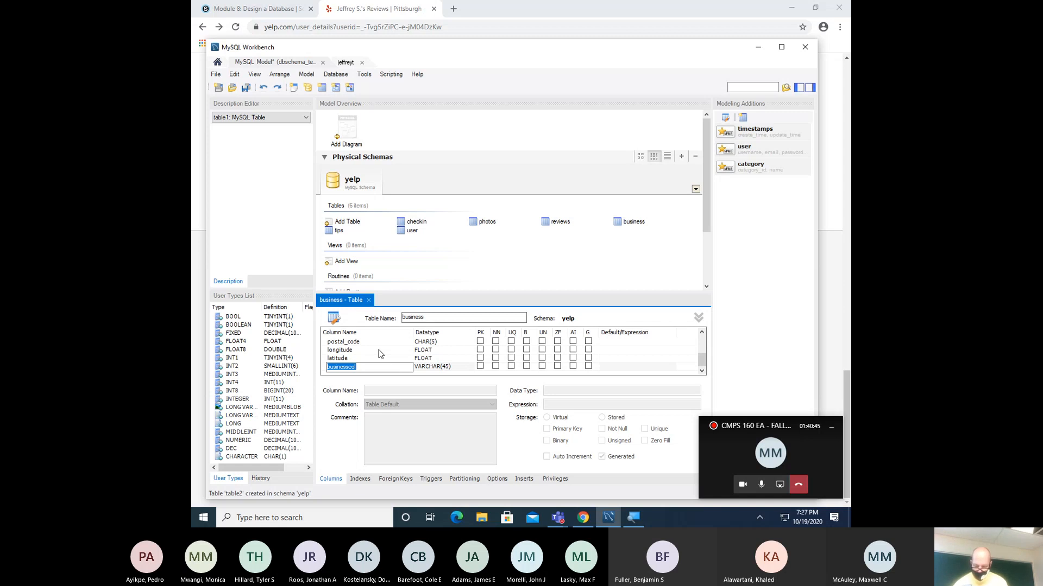
- Add stars and review_count columns, both INT
text(stars)
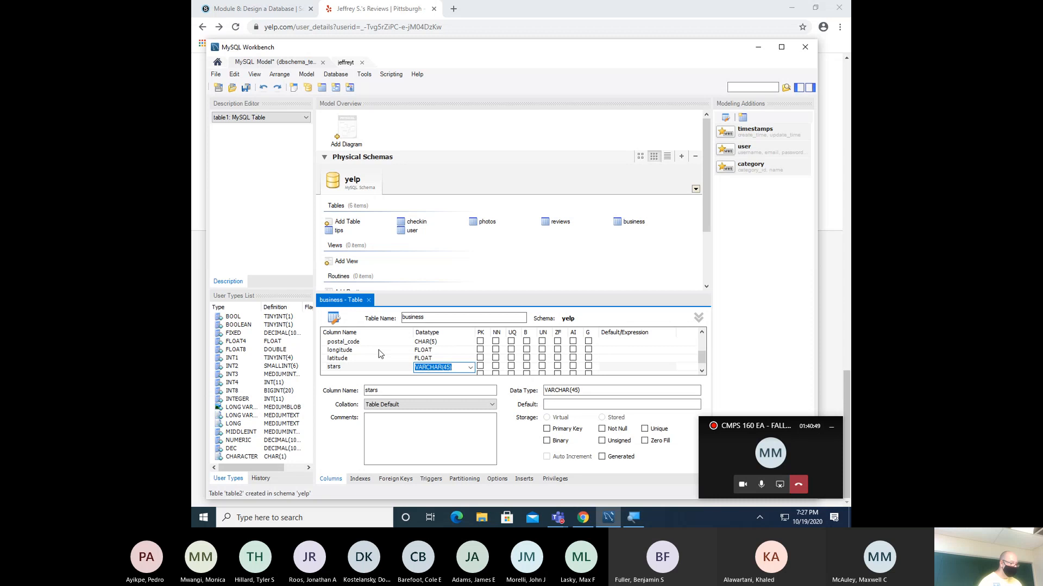
text(INT)
key(Return)
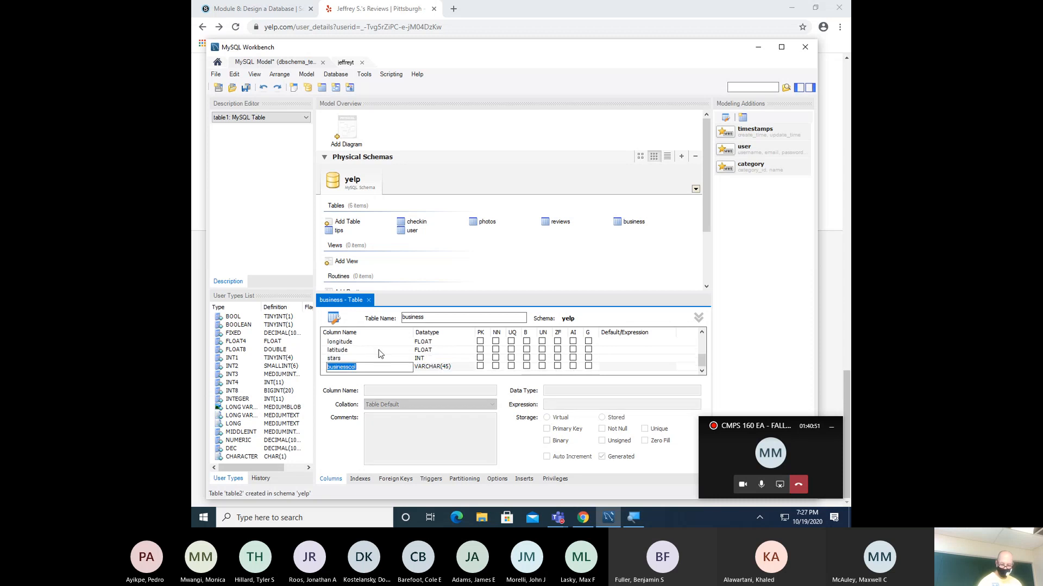
text(review)
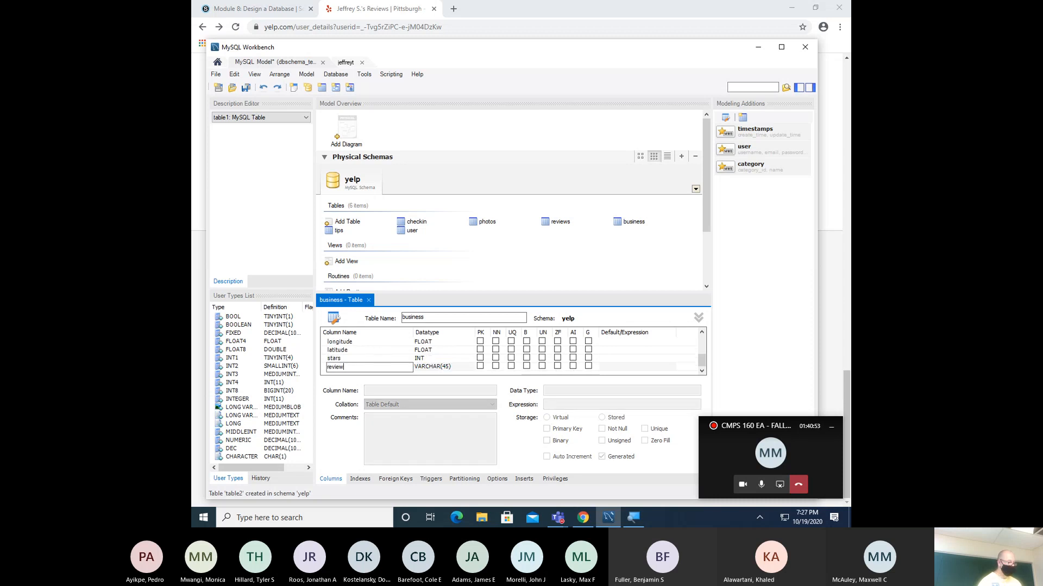
text(_count)
key(Tab)
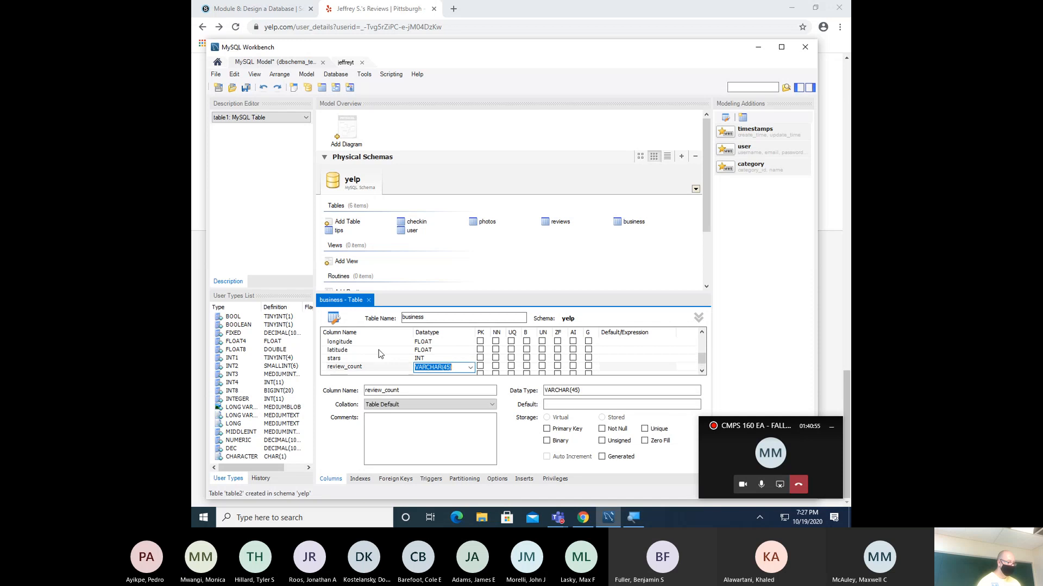
text(INT)
key(Return)
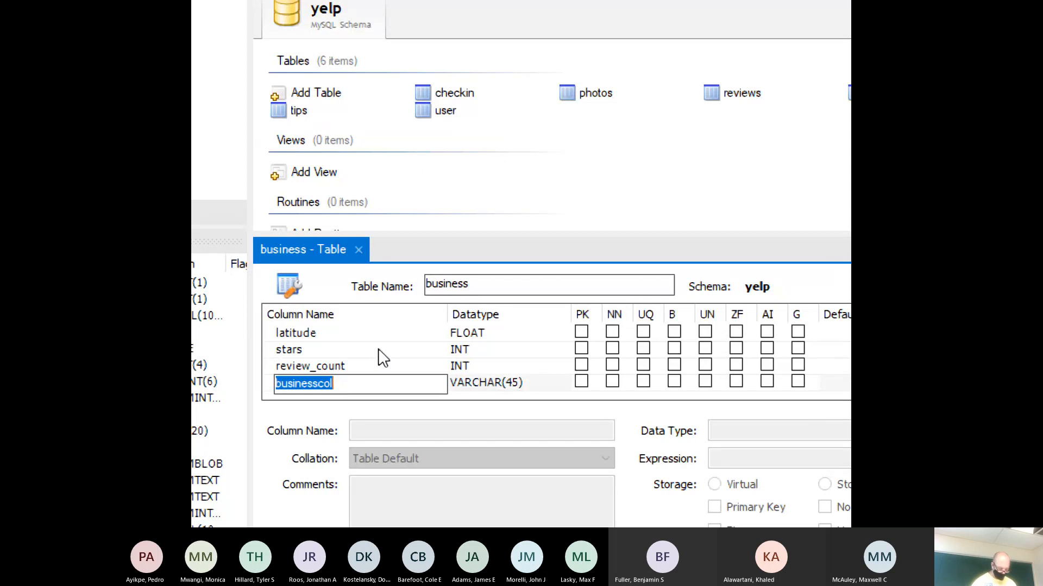
- Add an is_open INT column and a column named attributes
text(is_open)
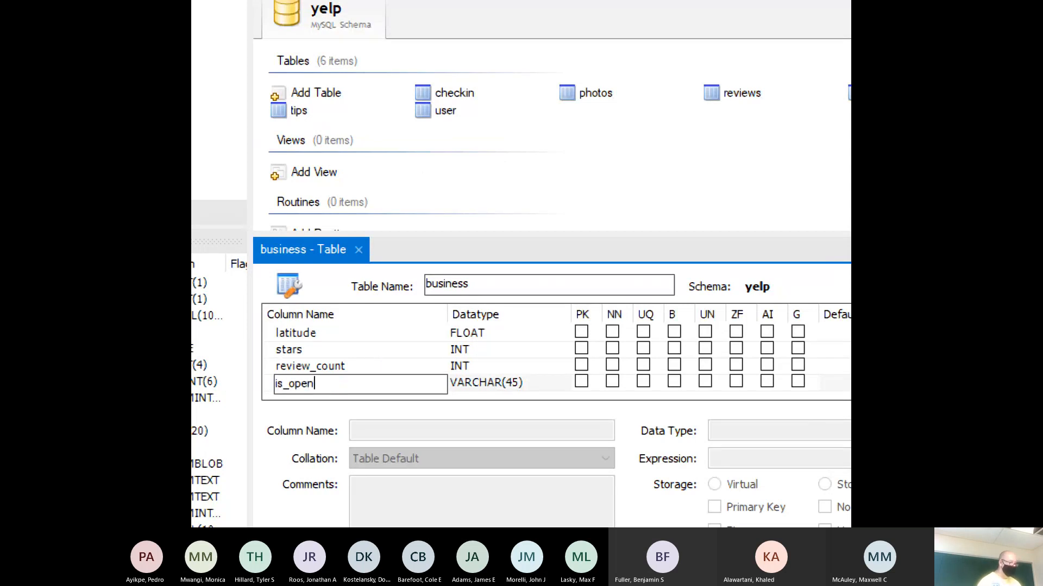
key(Tab)
text(INT)
key(Return)
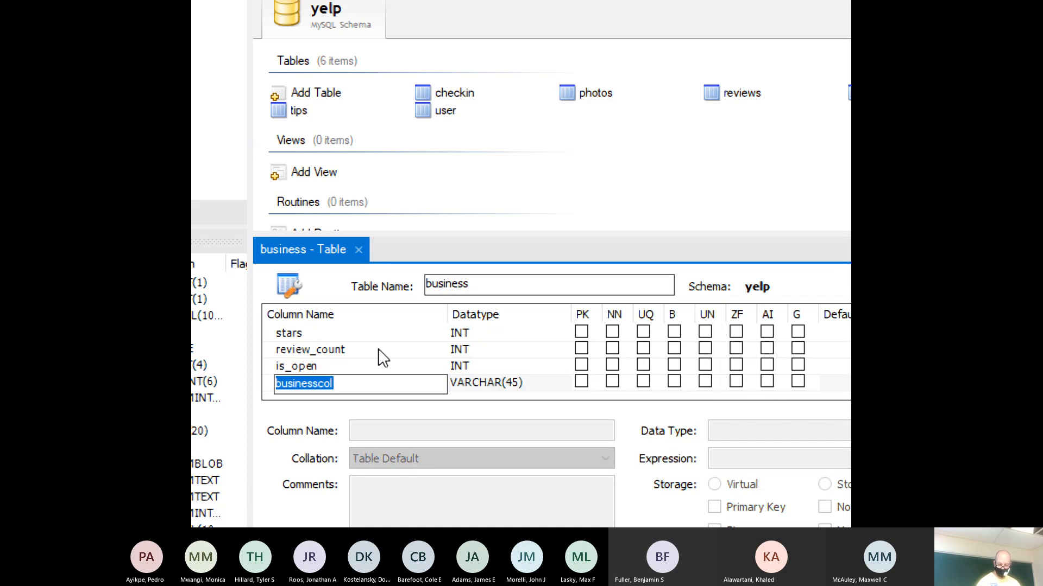
text(a)
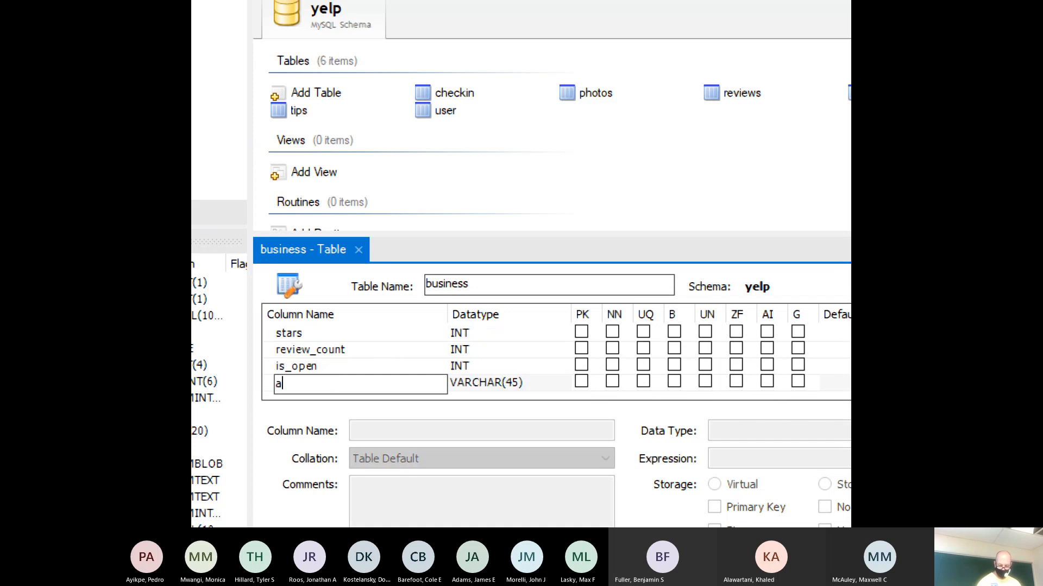
text(trtribute)
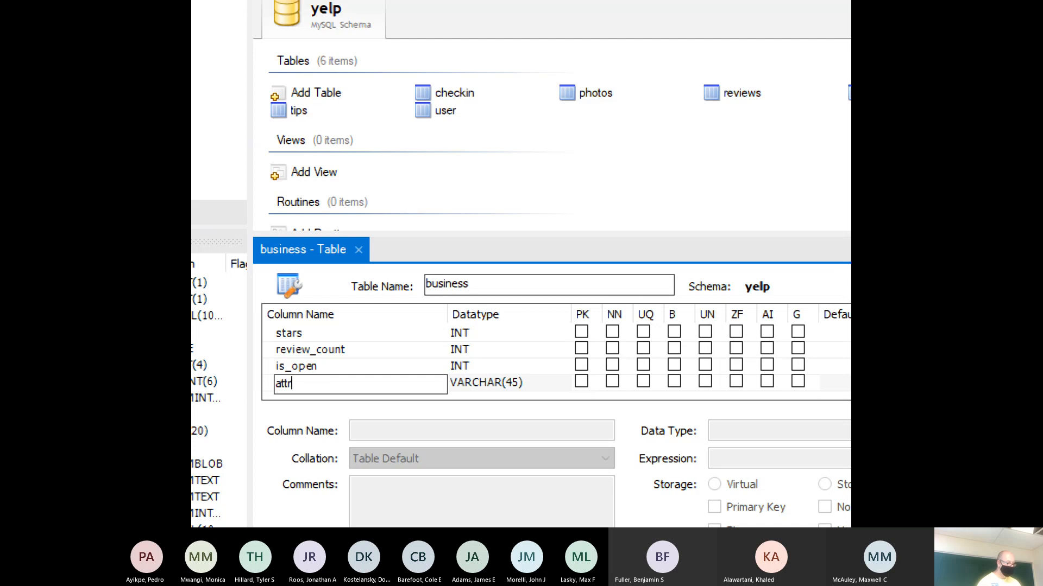
key(BackSpace)
key(BackSpace)
text(tes)
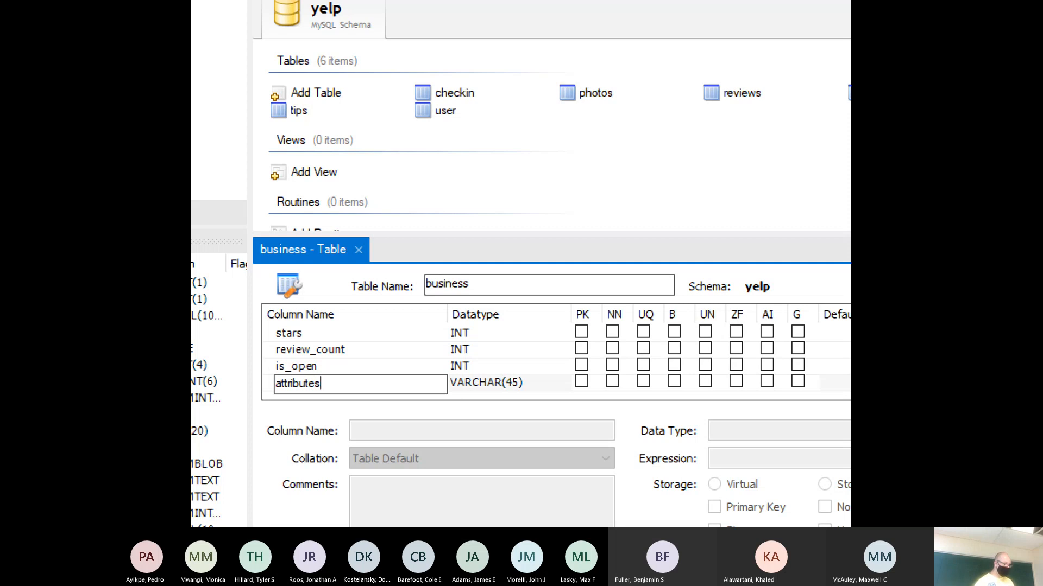
key(Tab)
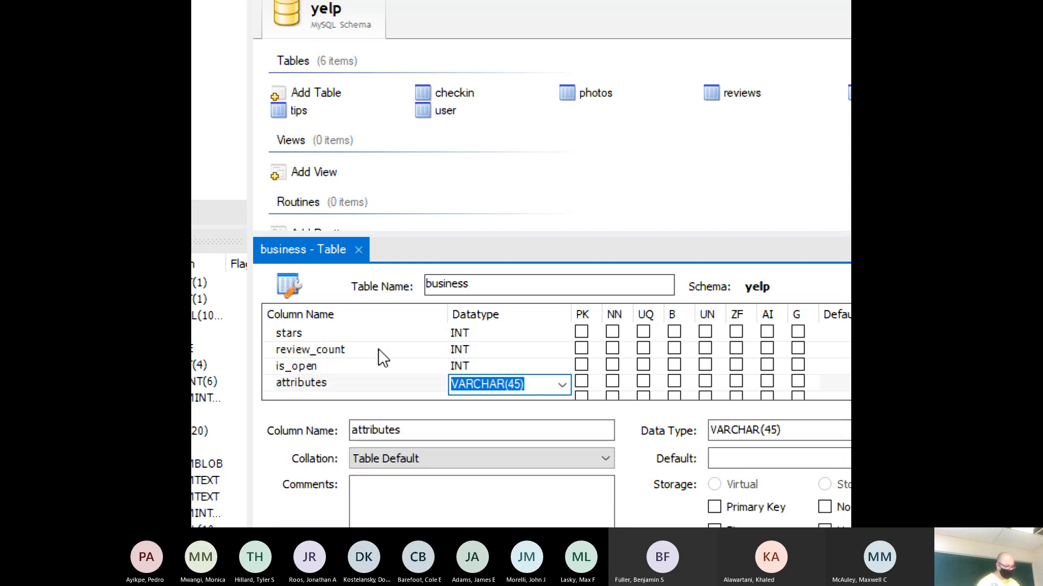
- Change the attributes column's datatype from VARCHAR(45) to BOOLEAN
scroll(383, 357, up, 1)
scroll(532, 365, down, 1)
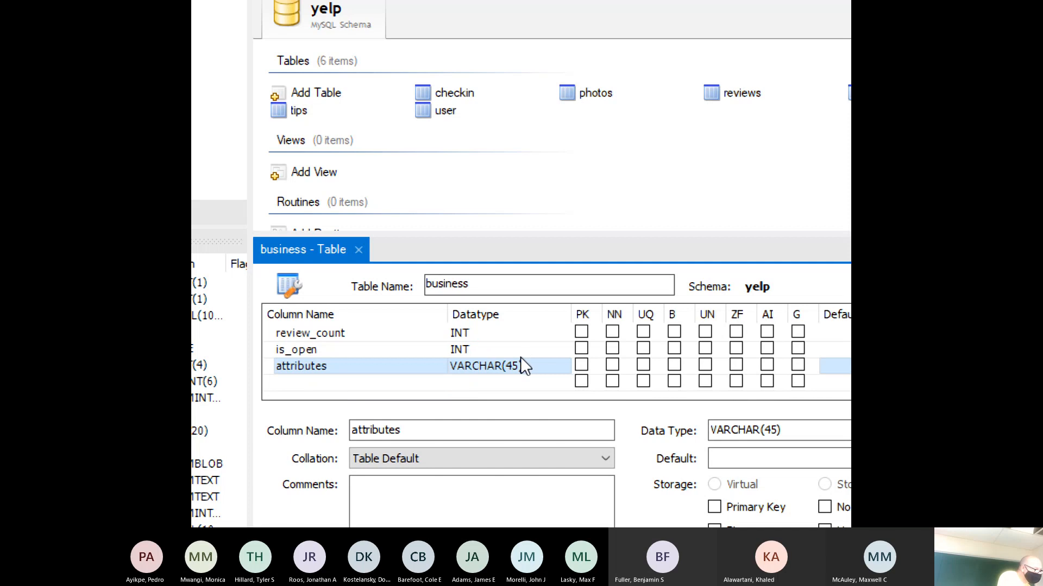
click(559, 369)
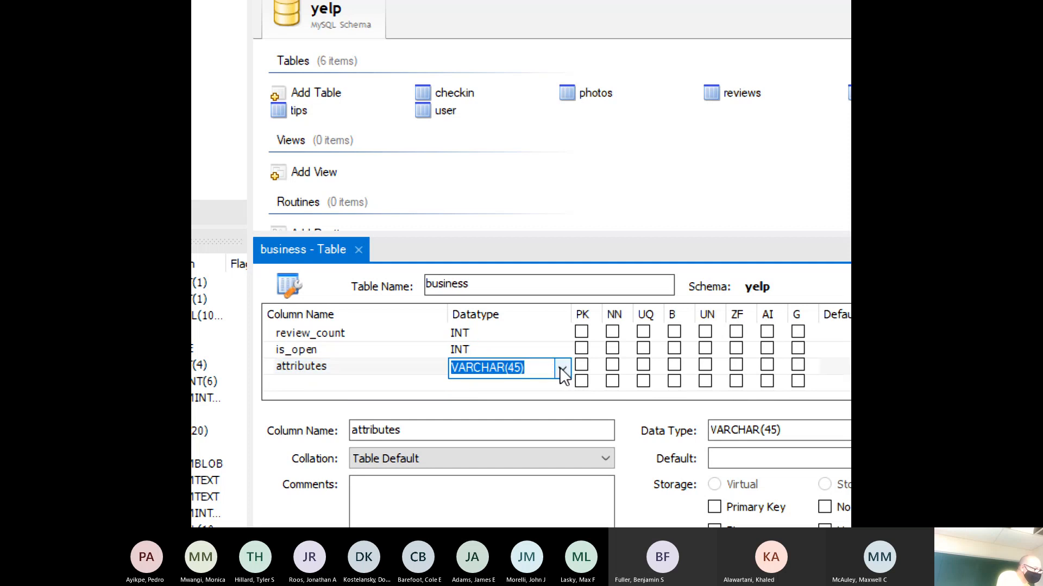
click(561, 369)
scroll(546, 328, down, 2)
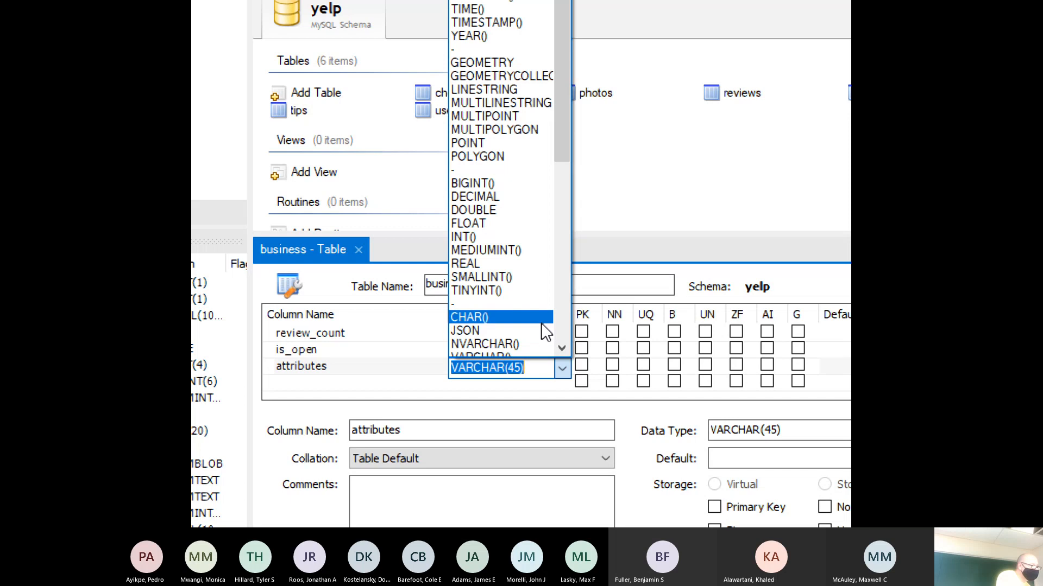
scroll(541, 321, up, 2)
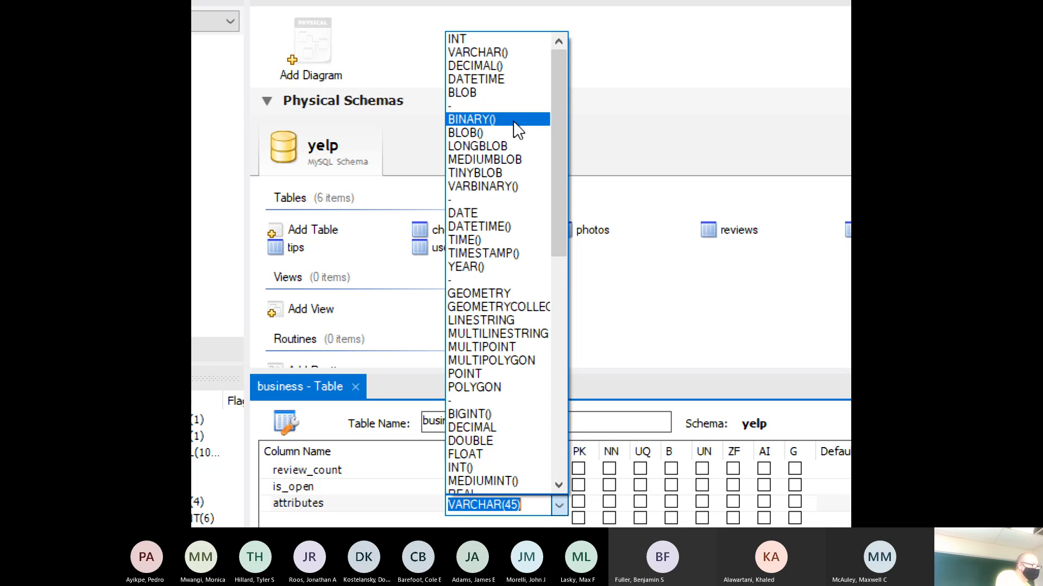
scroll(505, 296, down, 3)
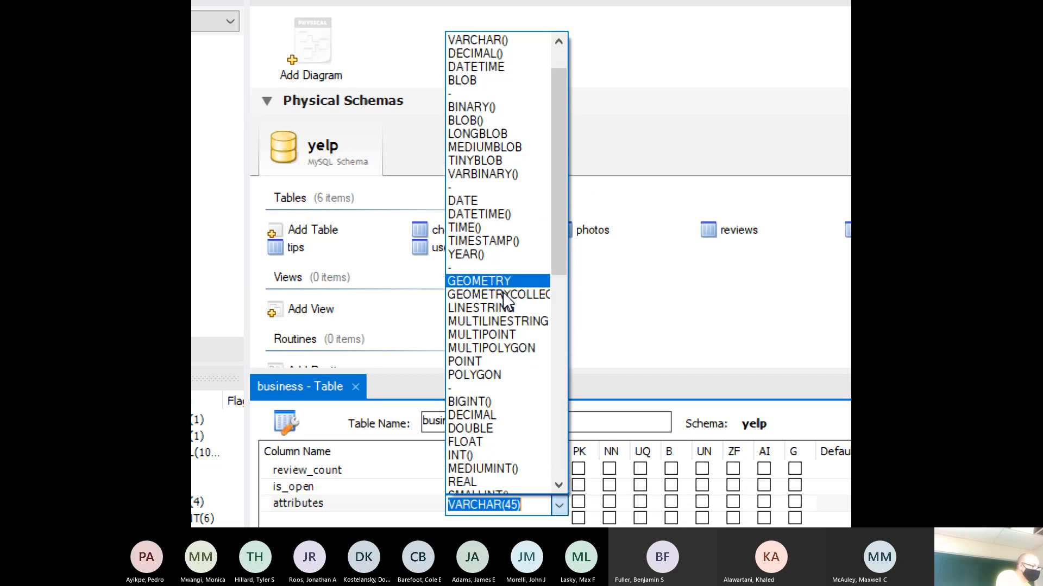
scroll(506, 301, down, 3)
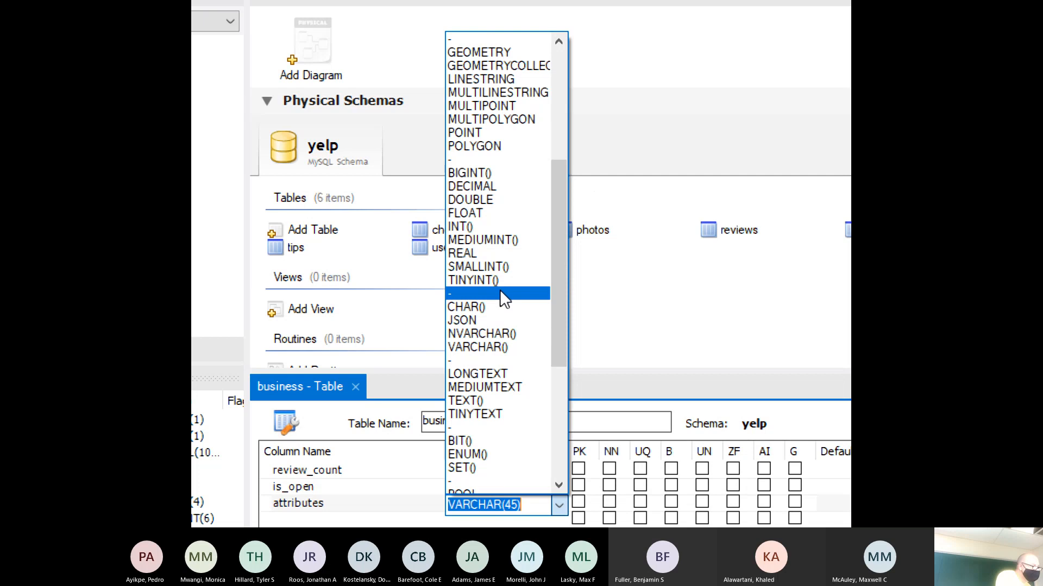
scroll(503, 299, down, 4)
scroll(502, 301, down, 2)
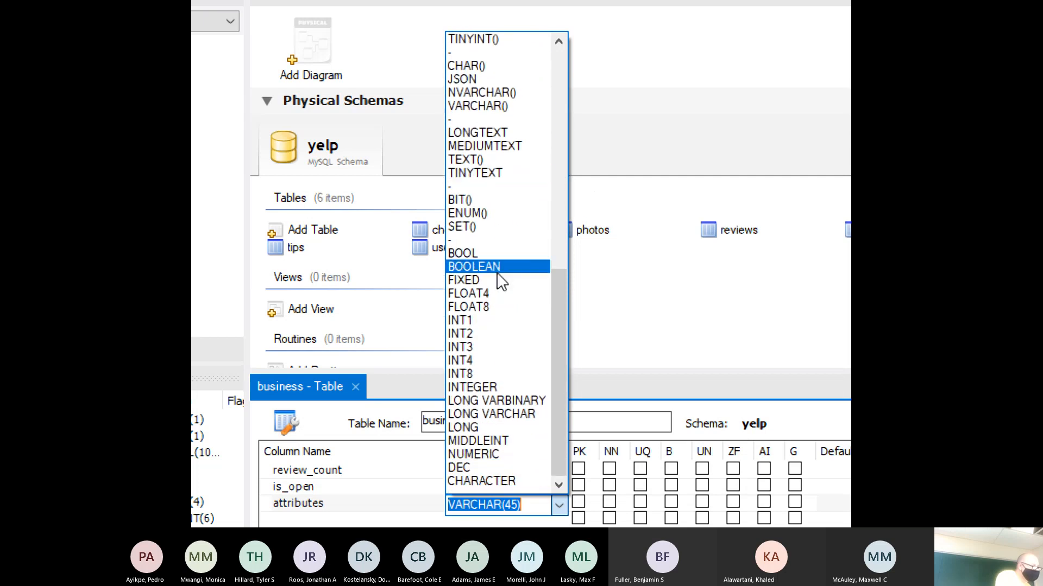
click(496, 273)
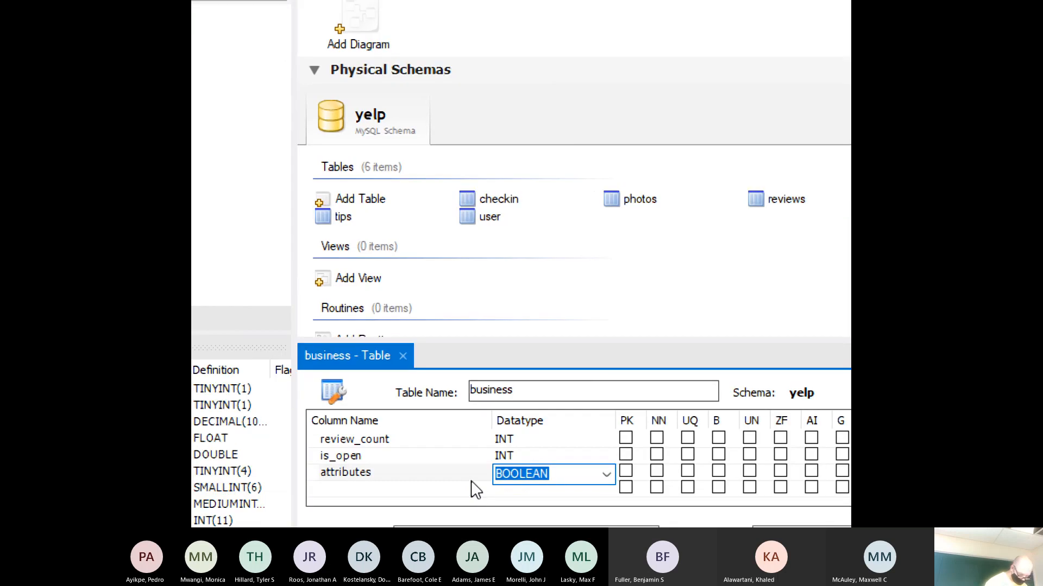
click(475, 490)
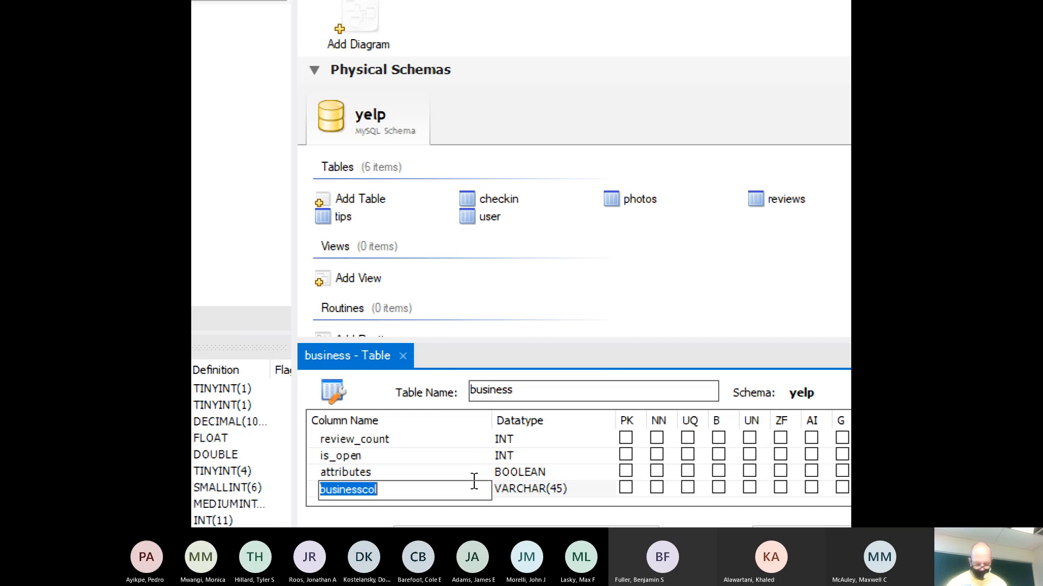
- Name the new column categories and change its type from VARCHAR(45) to VARCHAR(50)
text(categories)
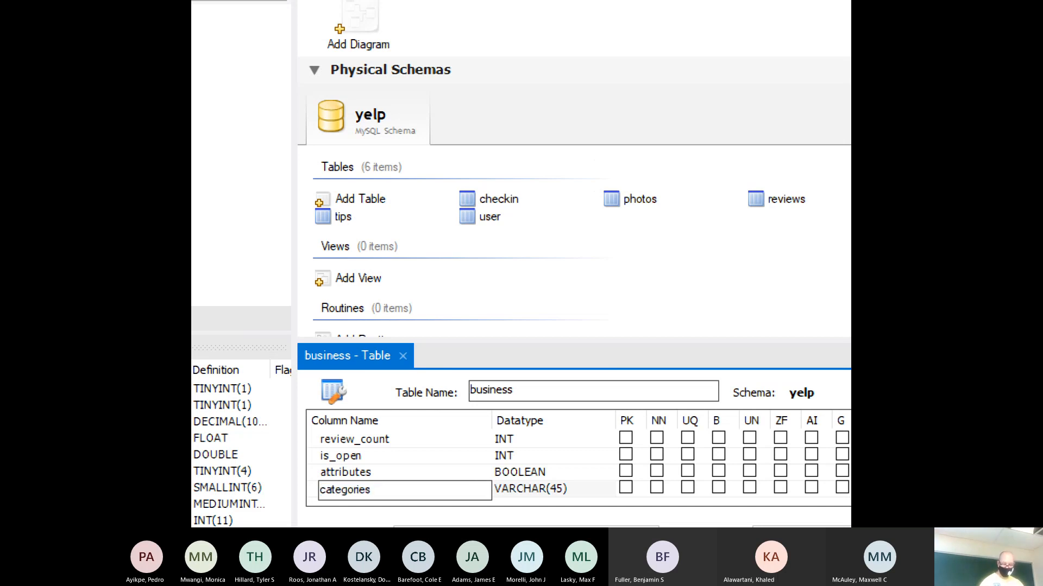
key(Tab)
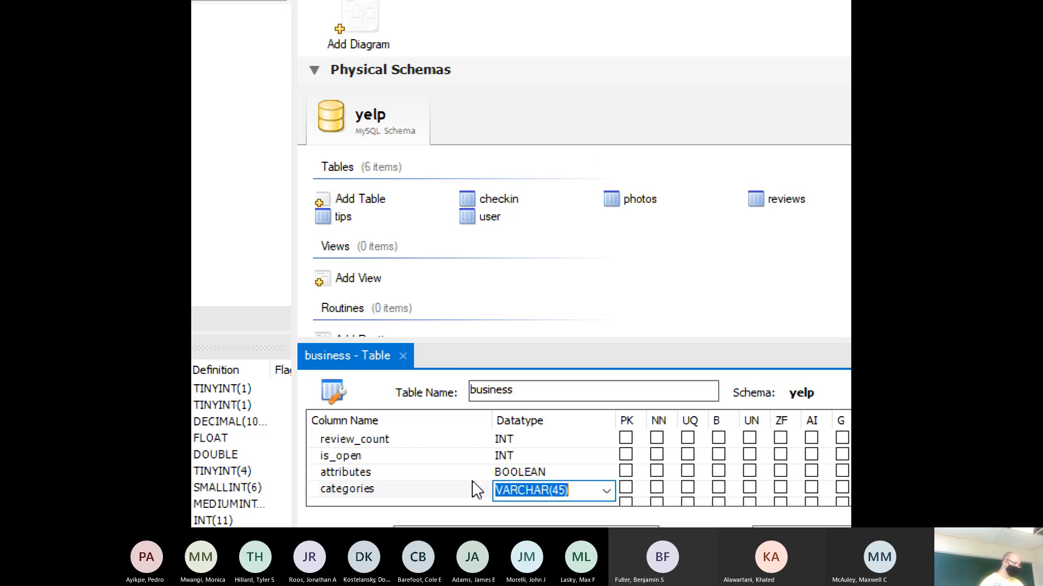
key(Home)
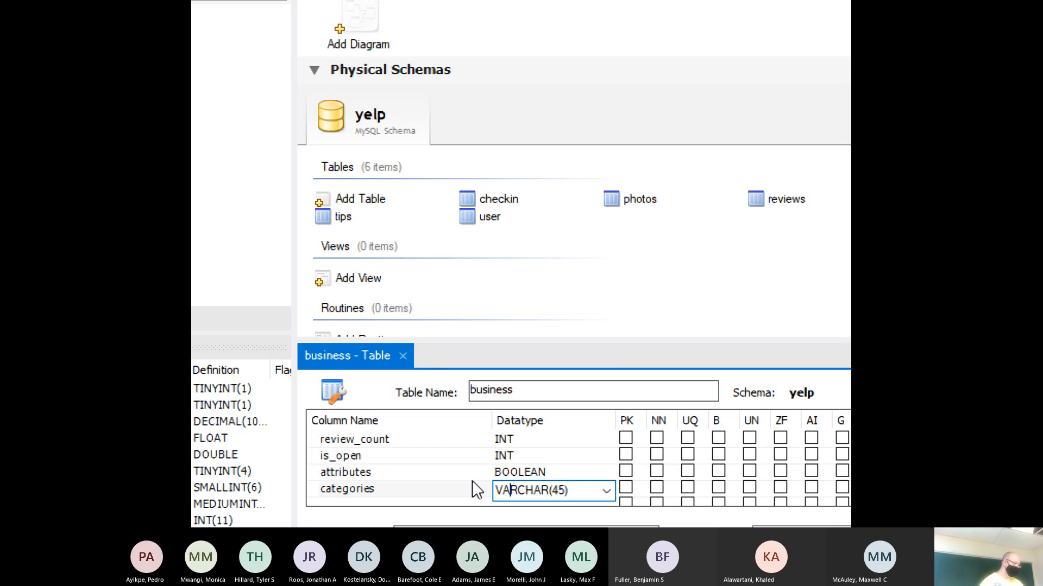
key(Right)
key(Right)
key(Right)
key(Right)
key(Right)
key(Right)
key(Right)
key(Right)
key(BackSpace)
key(BackSpace)
text(50)
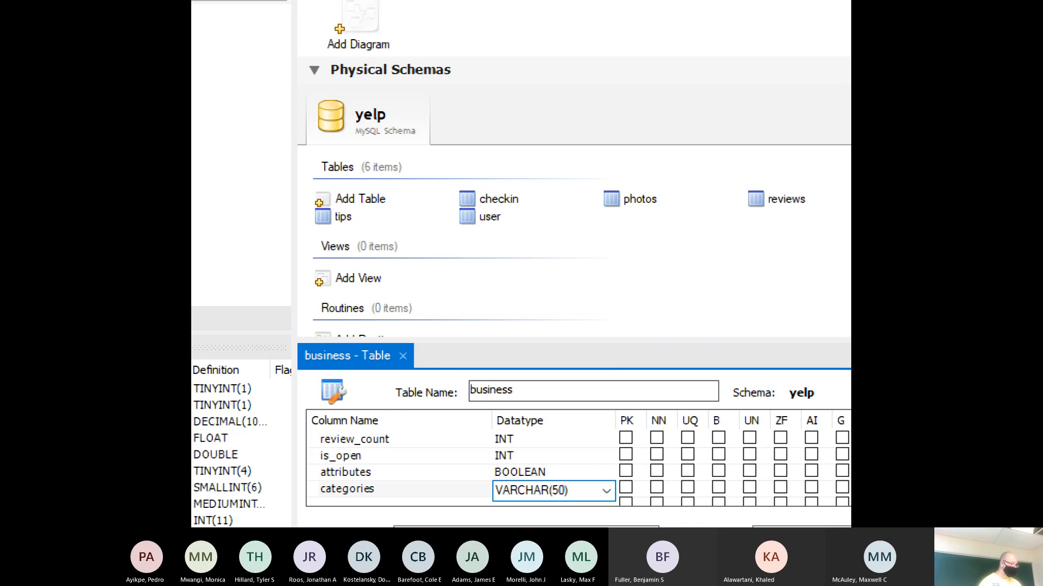
key(Tab)
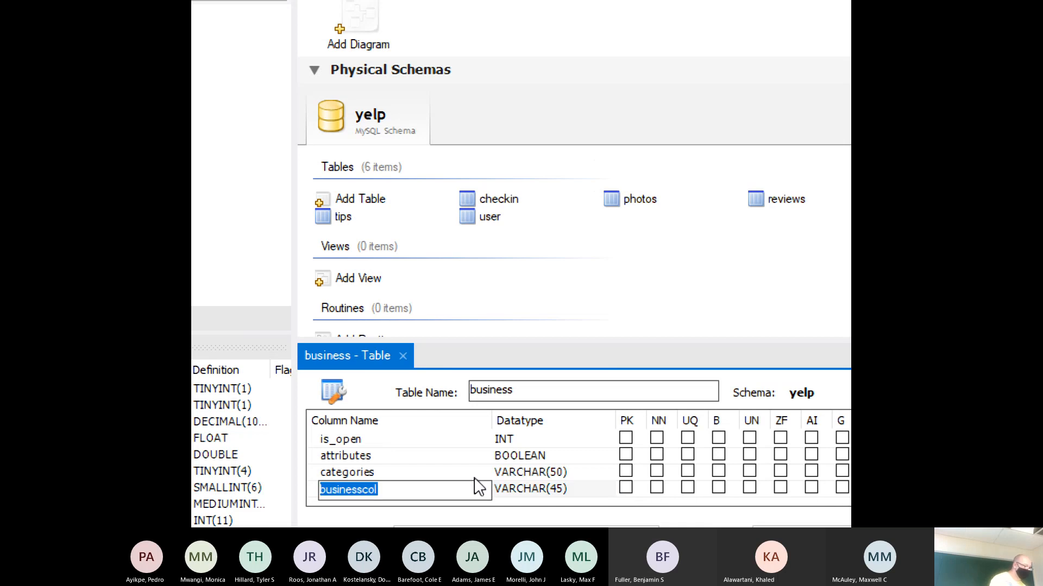
- Delete the leftover businesscol placeholder column from the business table
key(Return)
right_click(408, 488)
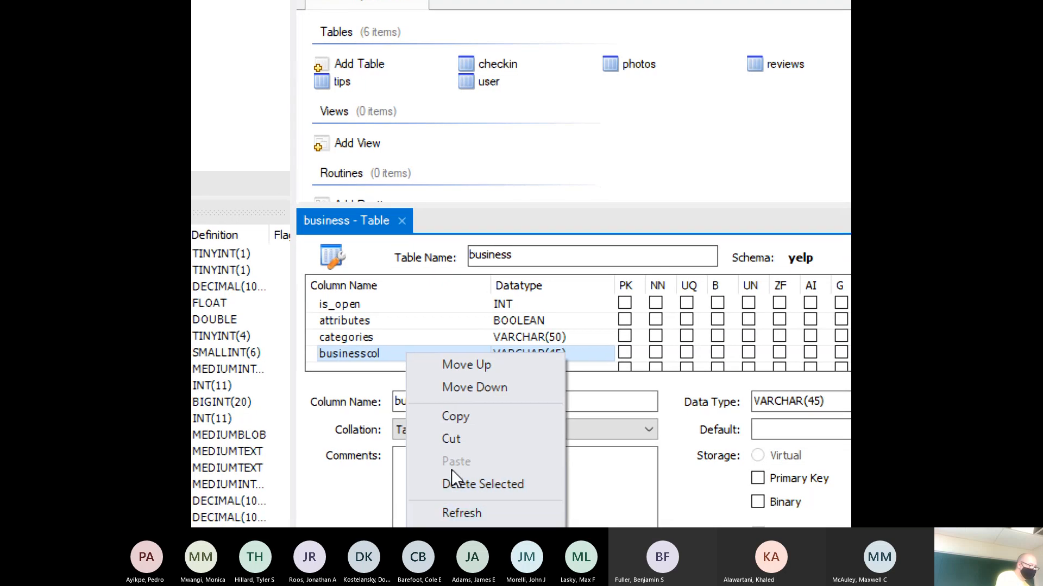
click(457, 493)
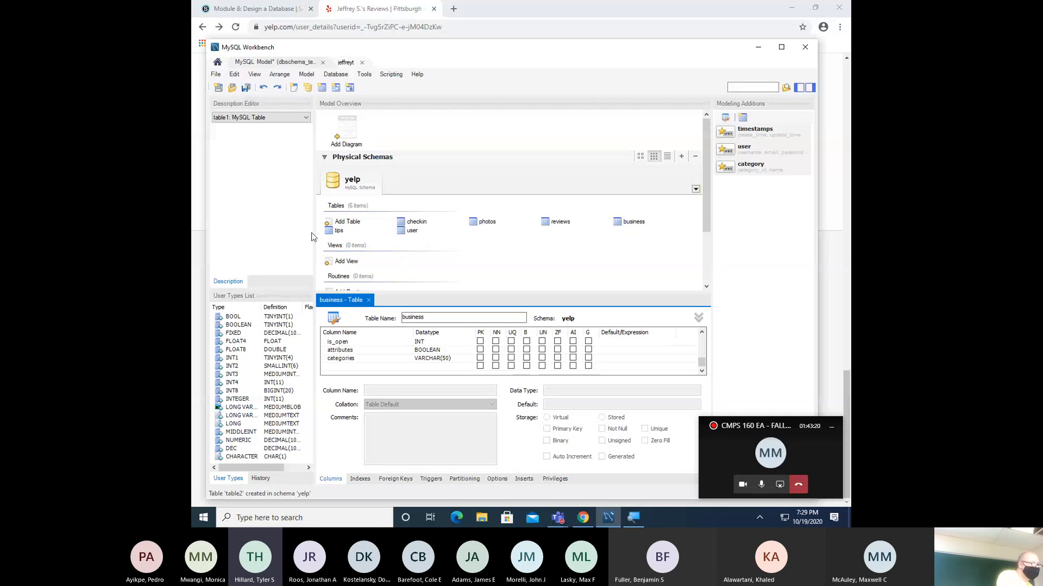
- Change is_open from INT to BOOLEAN, save dbschema_team1, and close the business editor
click(245, 88)
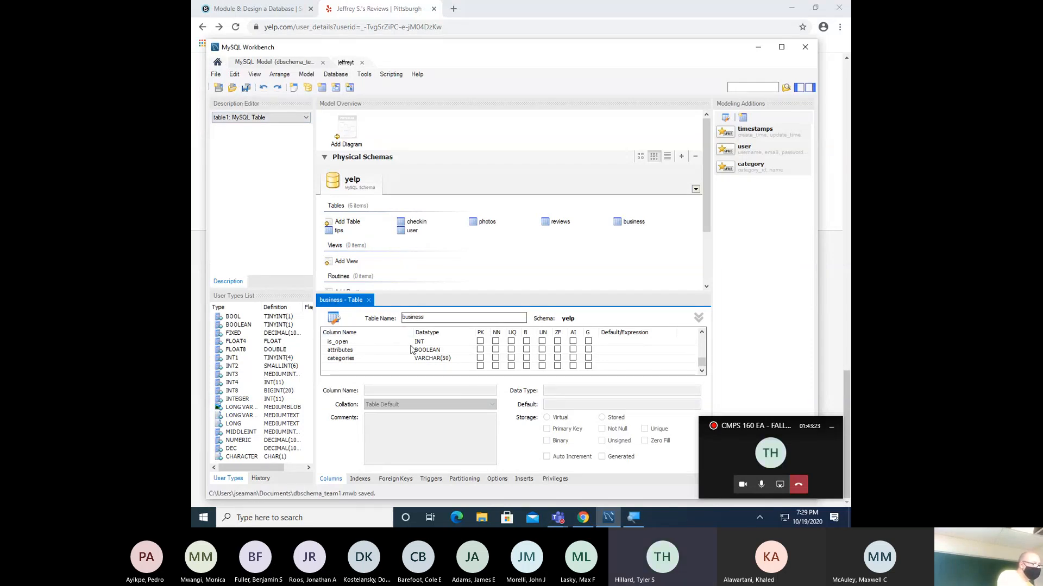
click(429, 343)
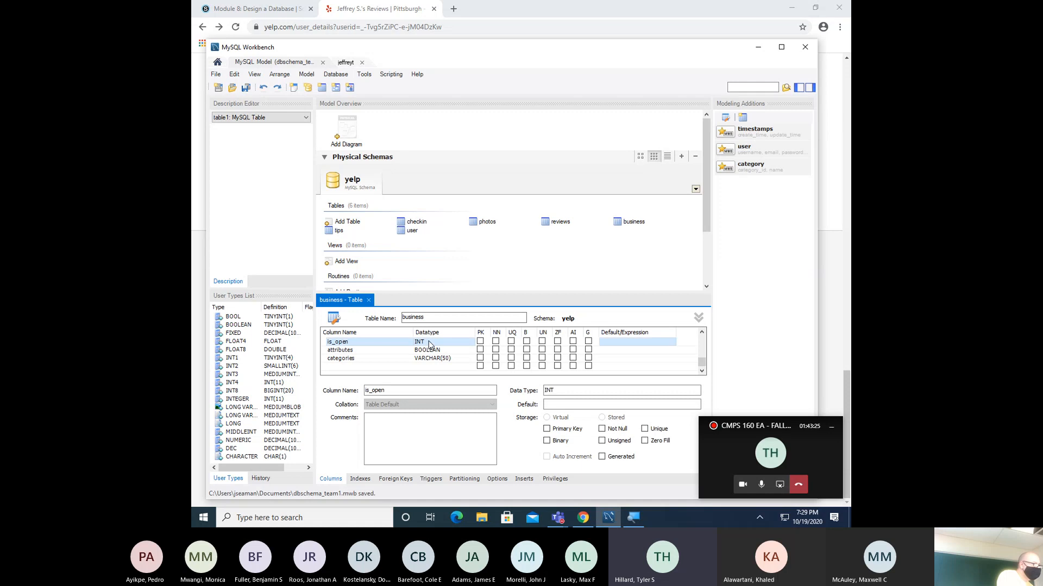
double_click(562, 390)
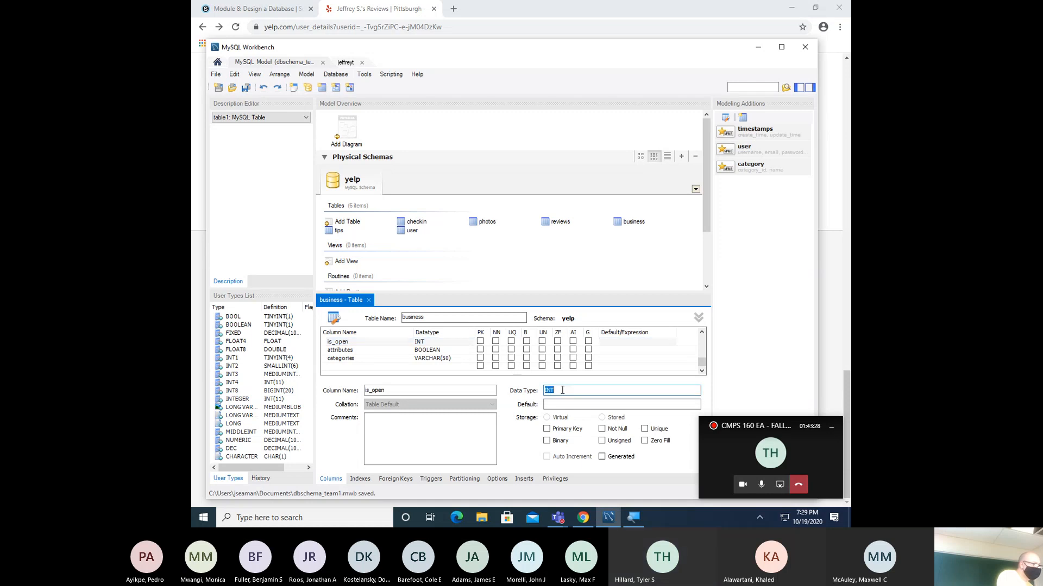
text(BO)
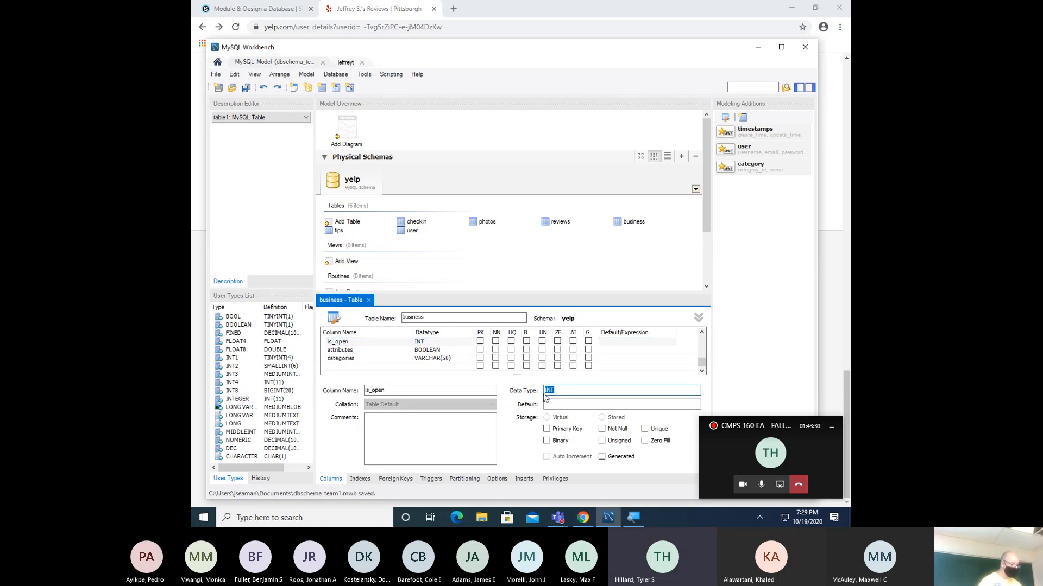
text(OLEAN)
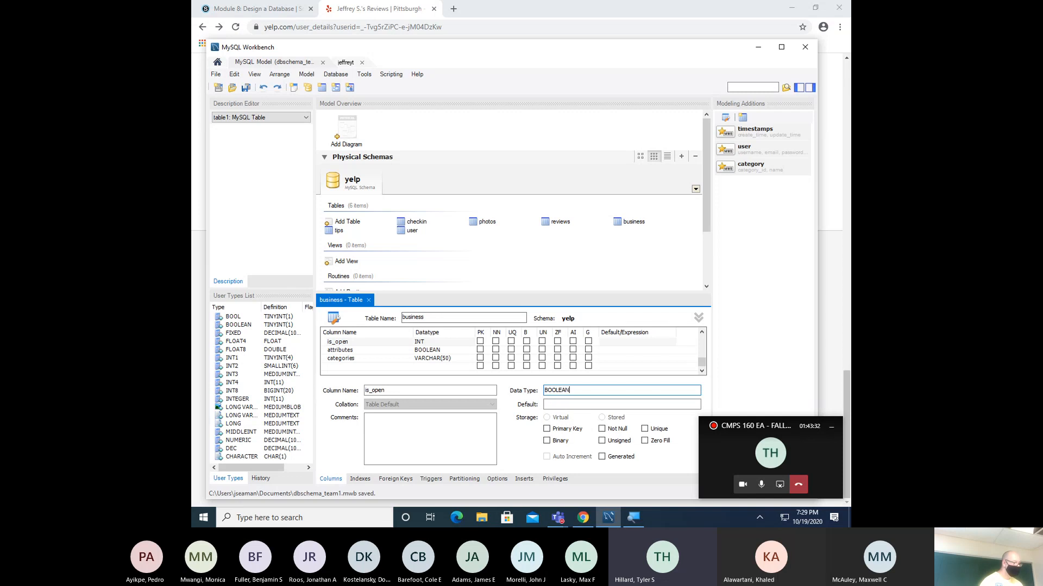
click(457, 427)
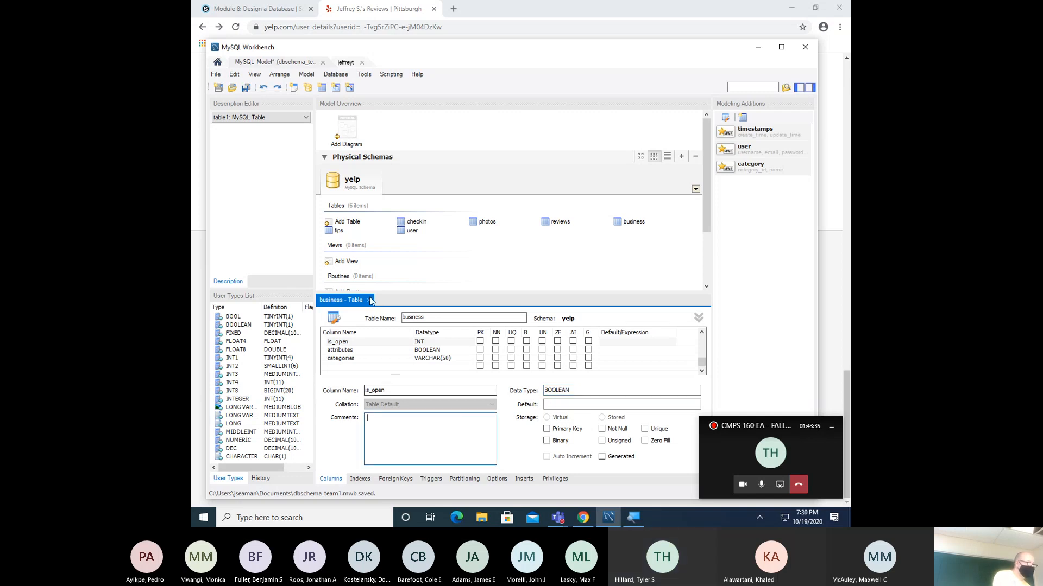
click(246, 87)
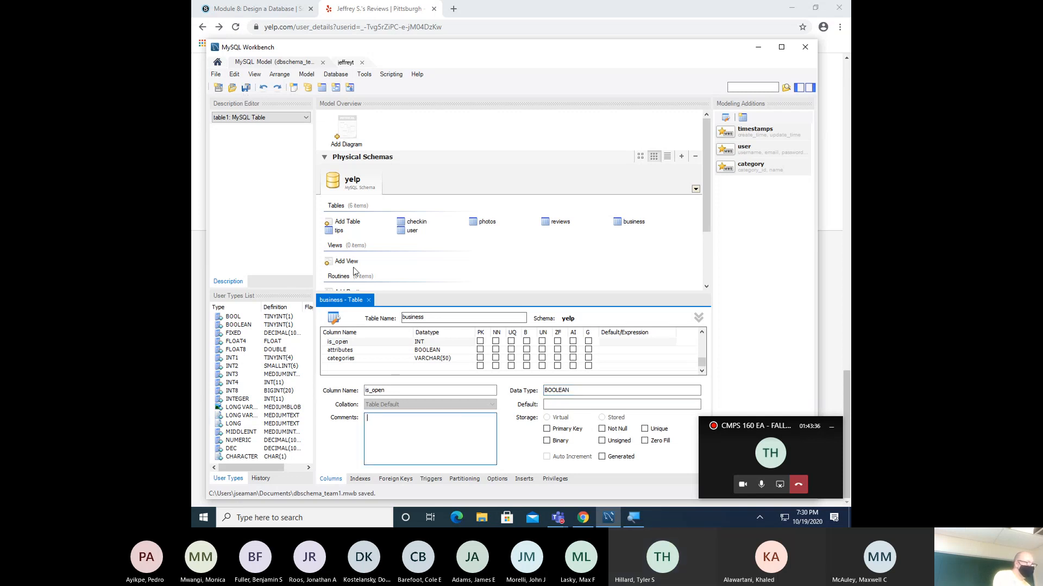
click(368, 300)
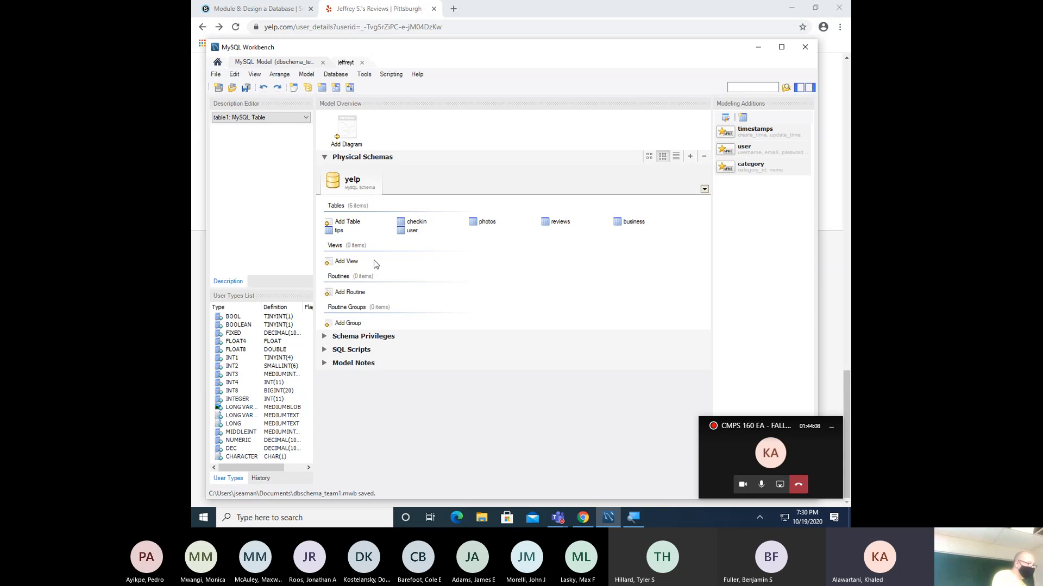
- Rename the checkin table's checkin_id column to checkin_key and close its editor
double_click(416, 222)
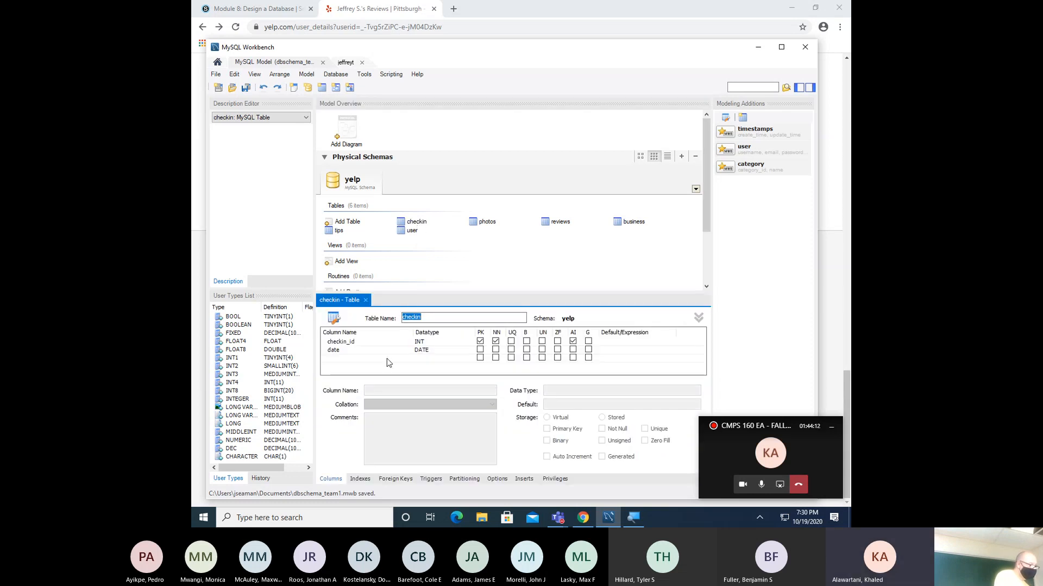
double_click(370, 343)
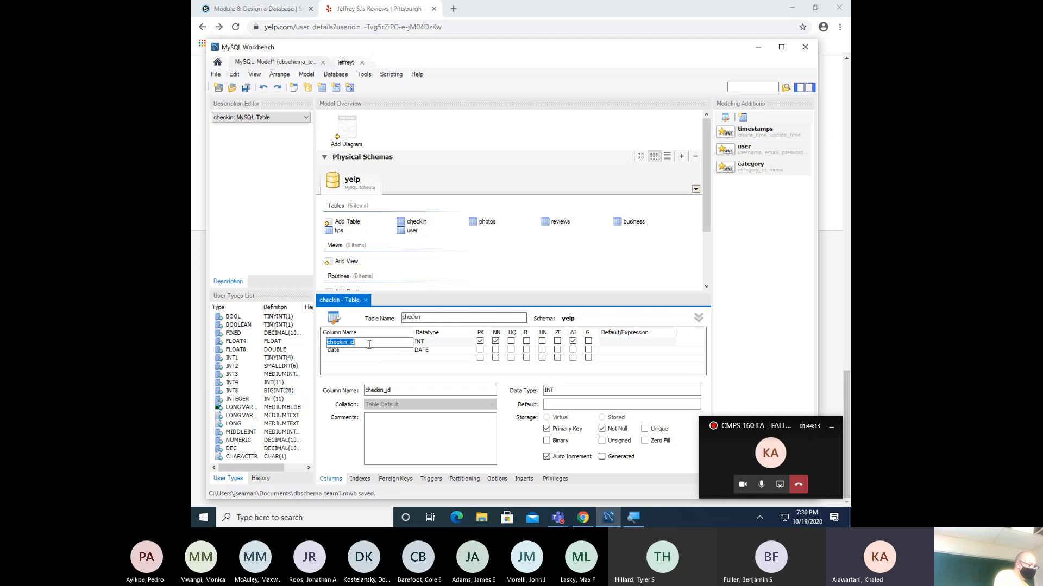
click(369, 345)
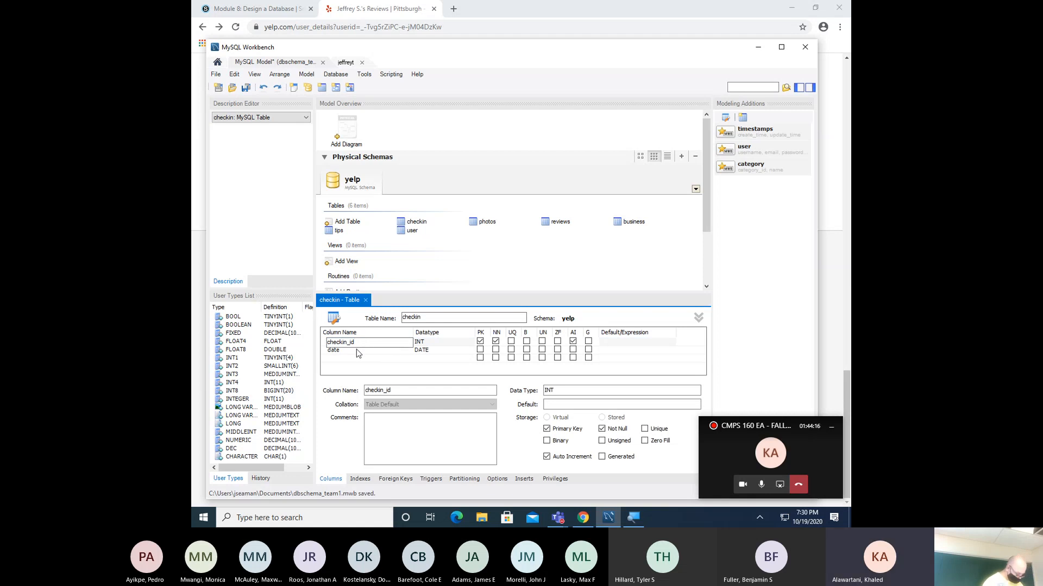
key(BackSpace)
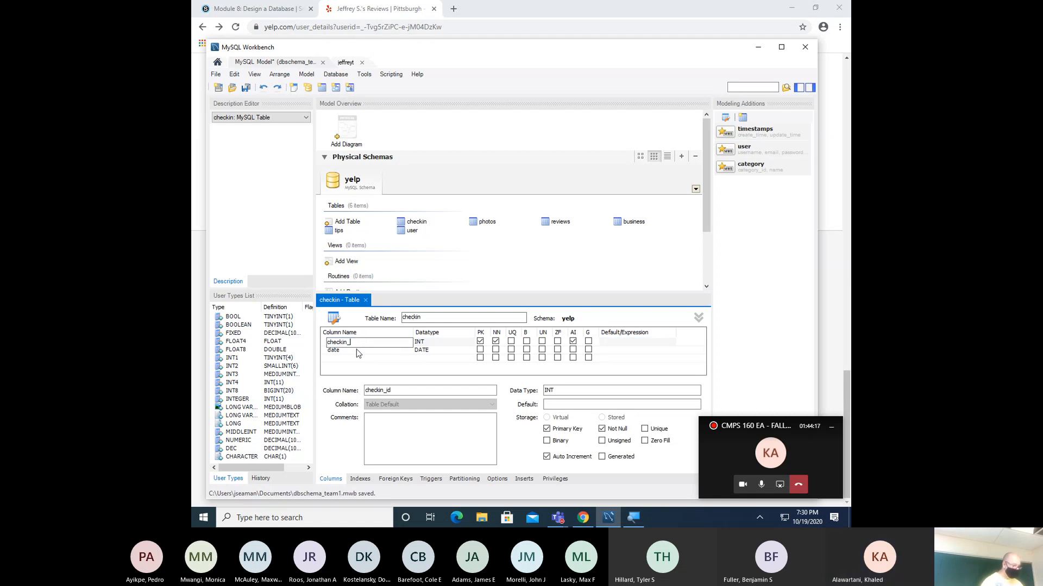
key(BackSpace)
text(key)
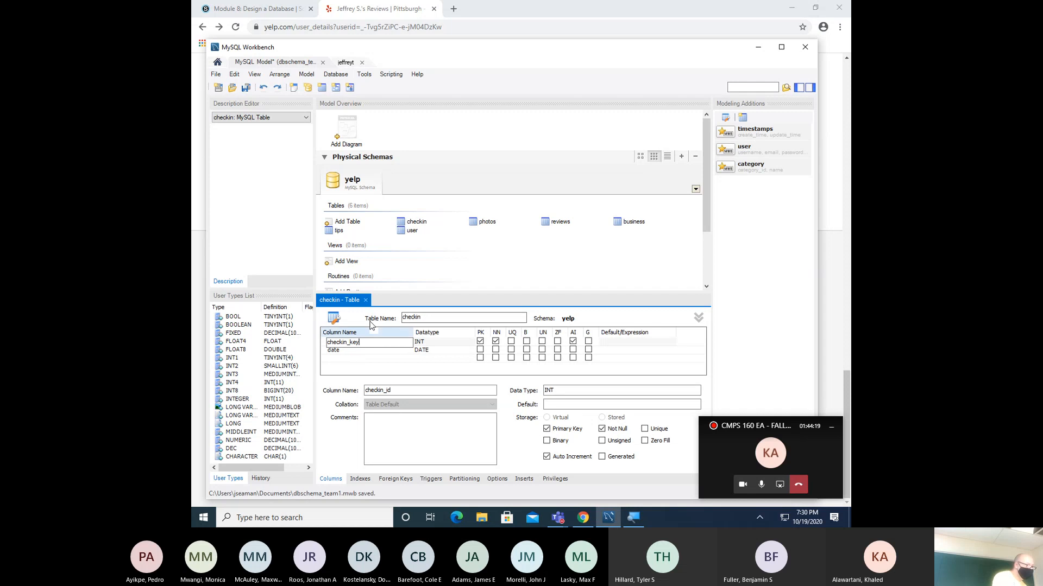
click(365, 301)
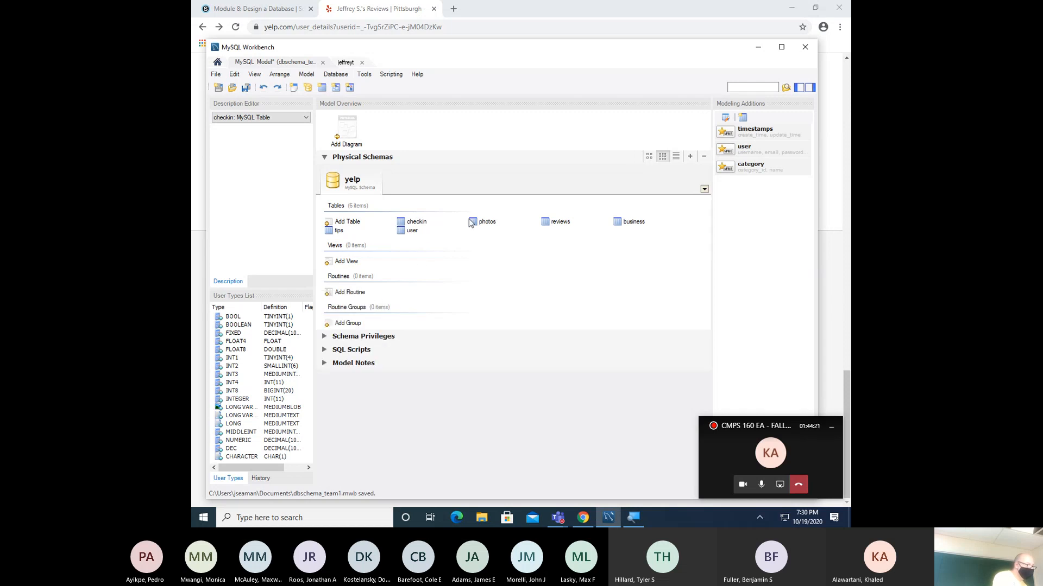
- Rename the photos table's photo_id column to photo_key and close its editor
click(470, 222)
double_click(478, 223)
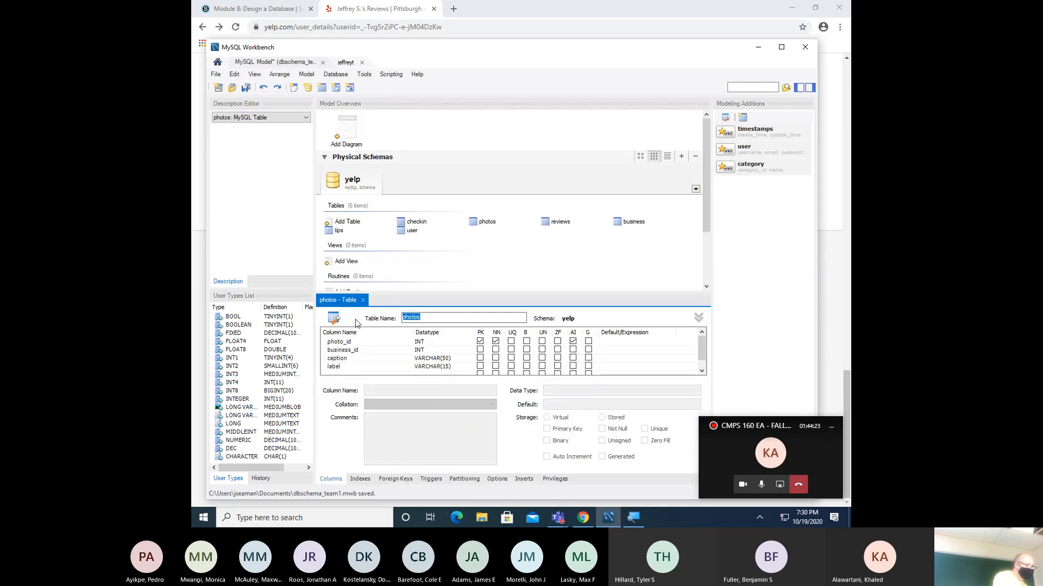
click(364, 344)
click(363, 341)
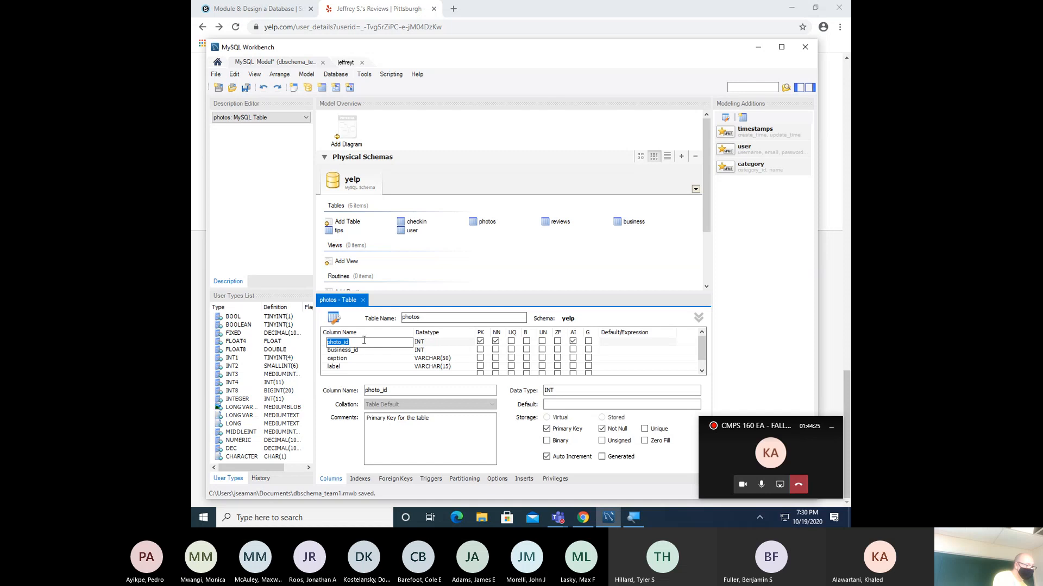
click(364, 341)
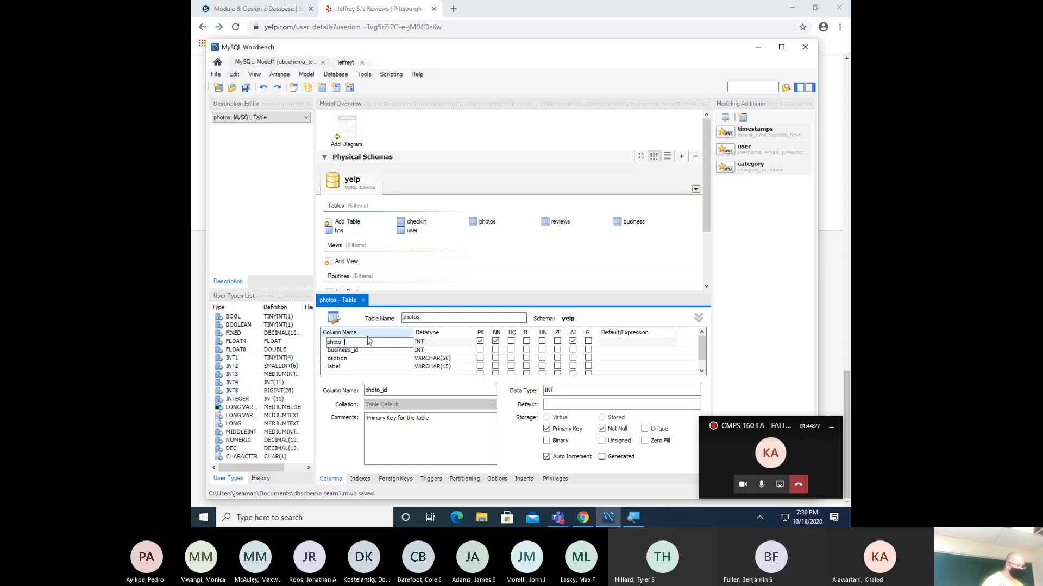
text(key)
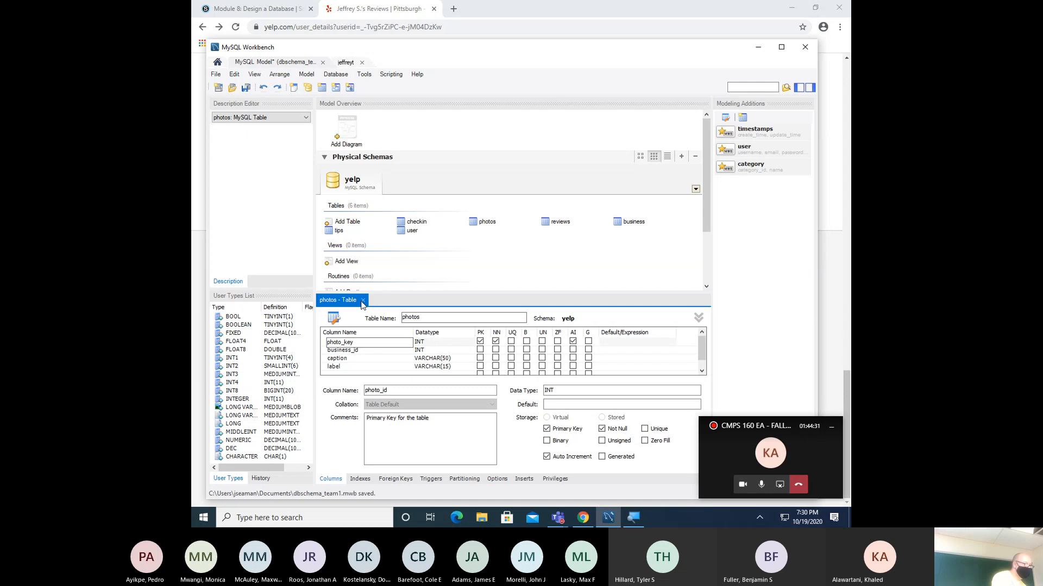
click(379, 359)
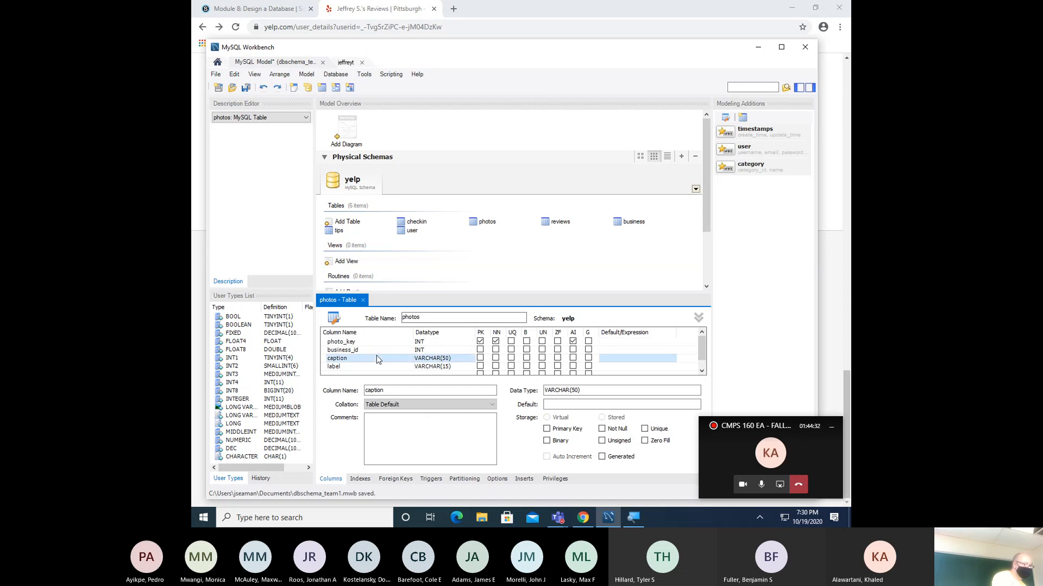
click(363, 300)
- Reopen the photos, reviews and business tables to review their column definitions
click(472, 223)
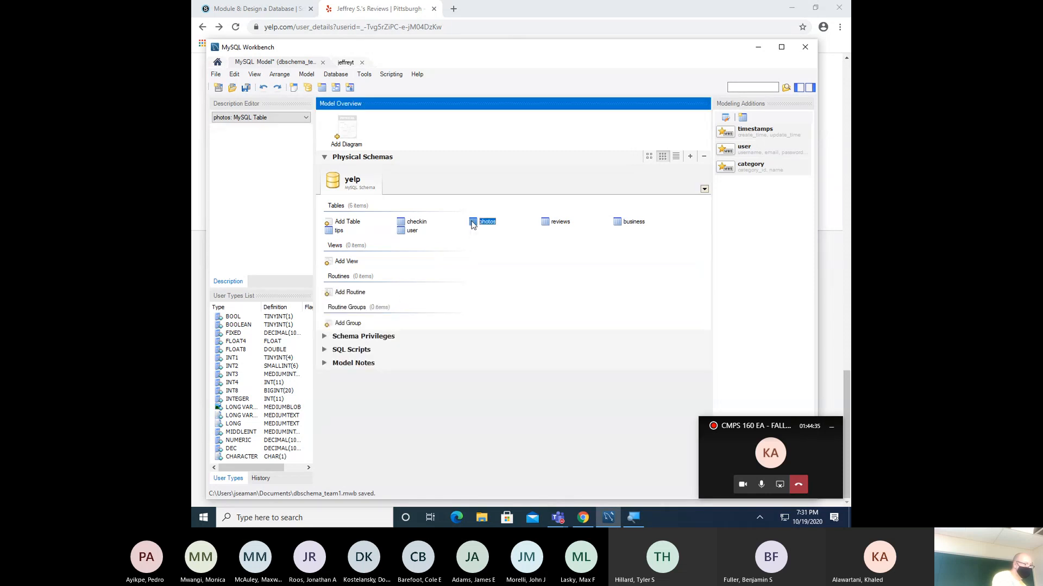
double_click(472, 222)
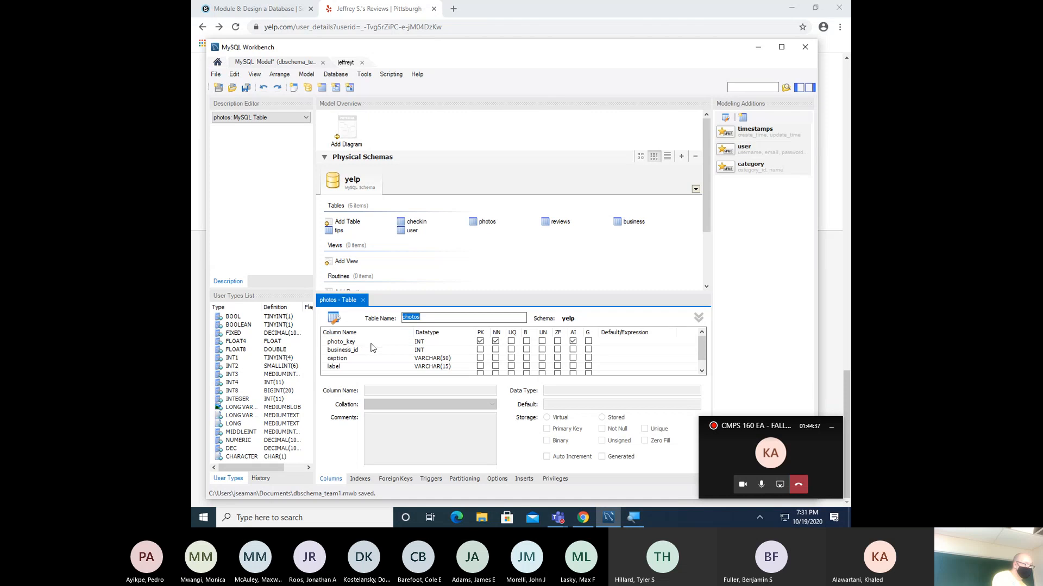
click(554, 223)
double_click(554, 222)
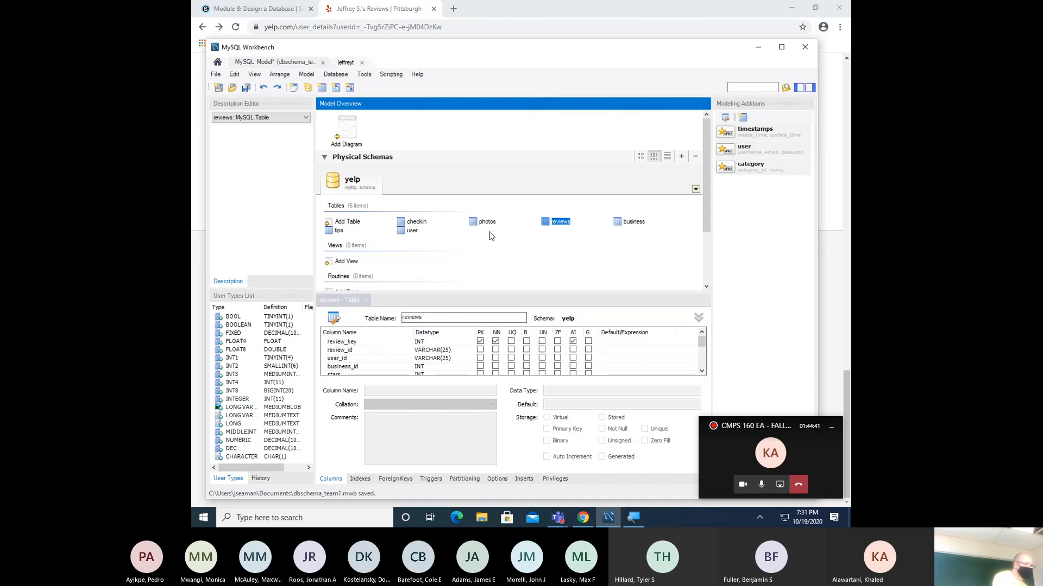
double_click(628, 222)
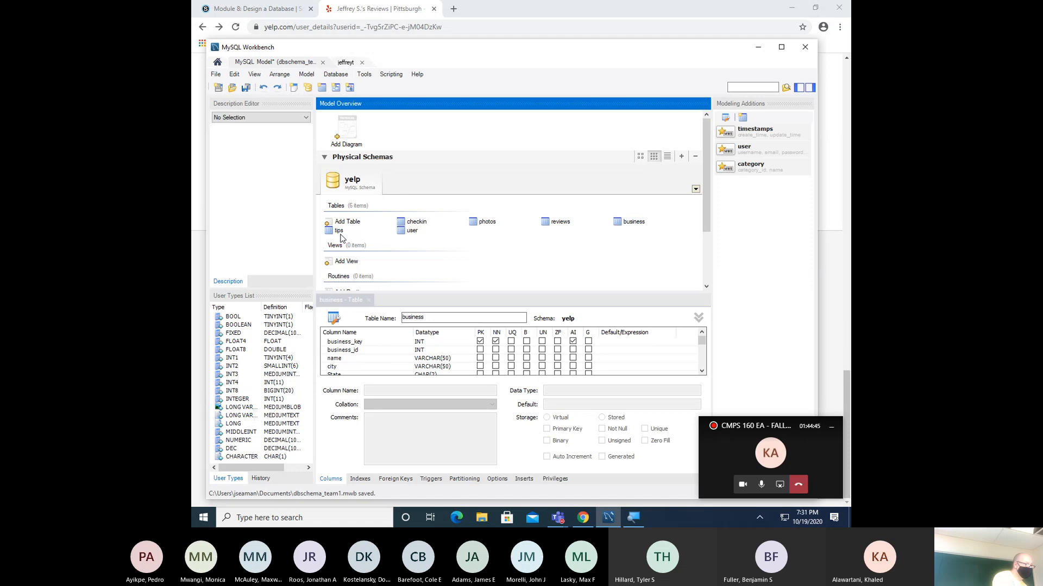
- Rename the tips table's tips_id column to tips_key
double_click(339, 231)
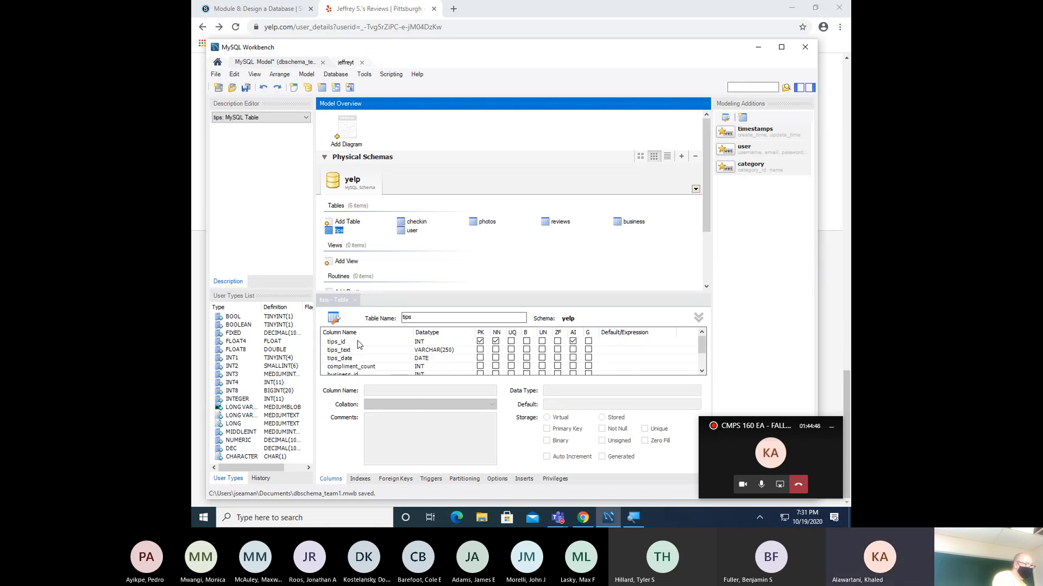
double_click(357, 342)
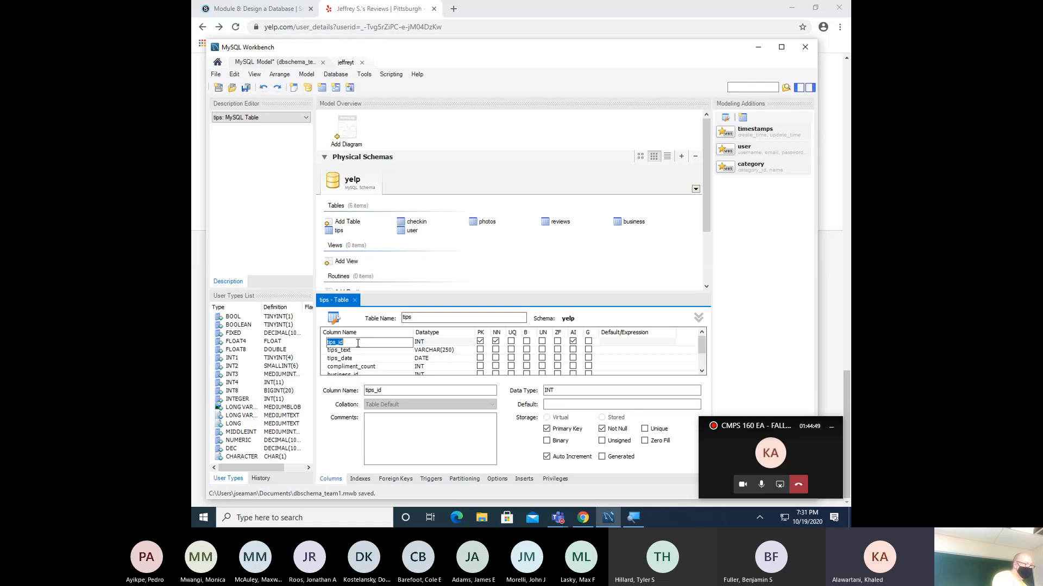
key(BackSpace)
key(BackSpace)
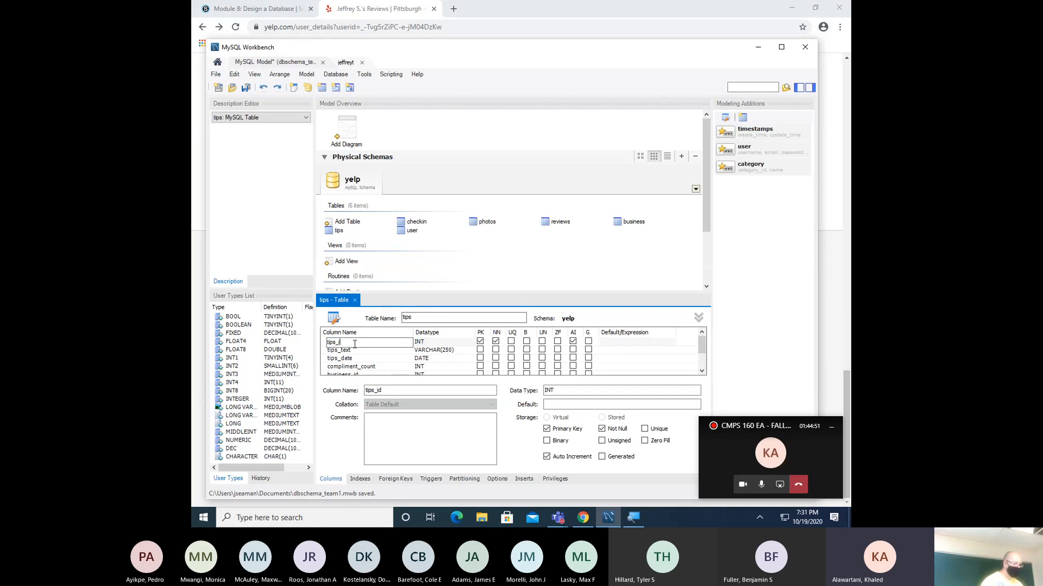
text(key)
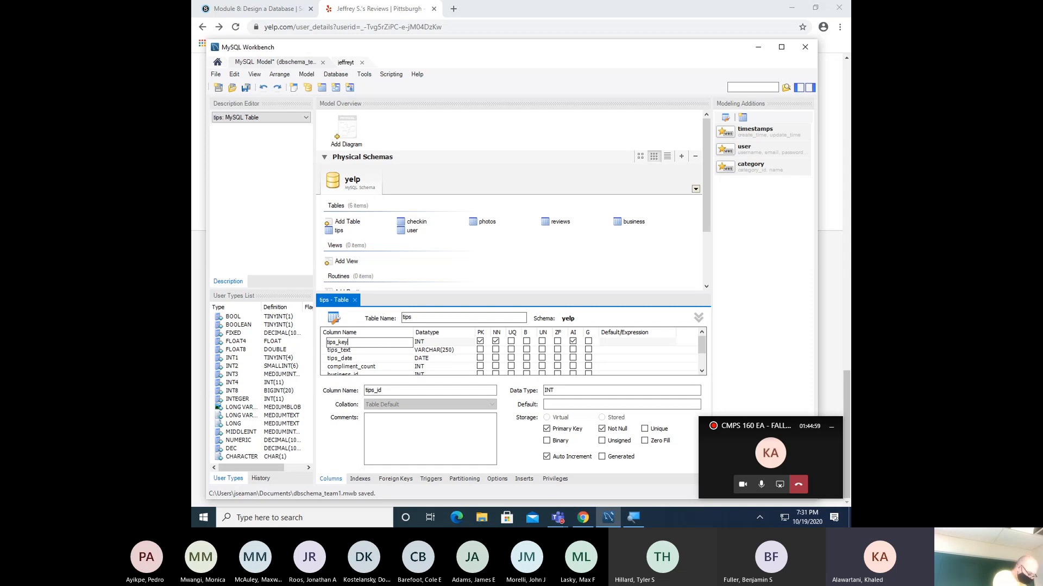
key(Tab)
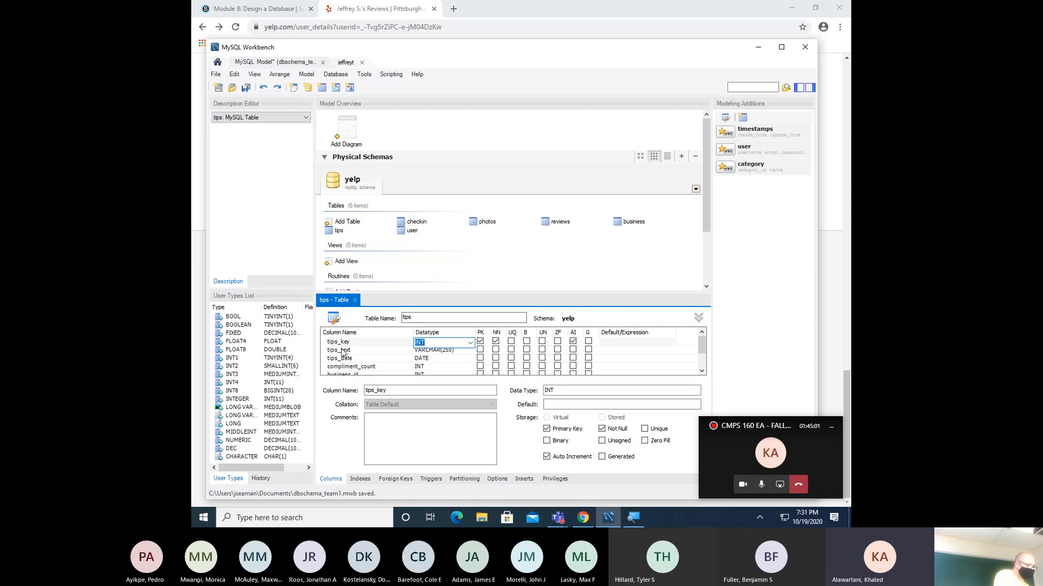
- Inspect the user table's userKeyID column, then review the reviews table's columns
double_click(409, 233)
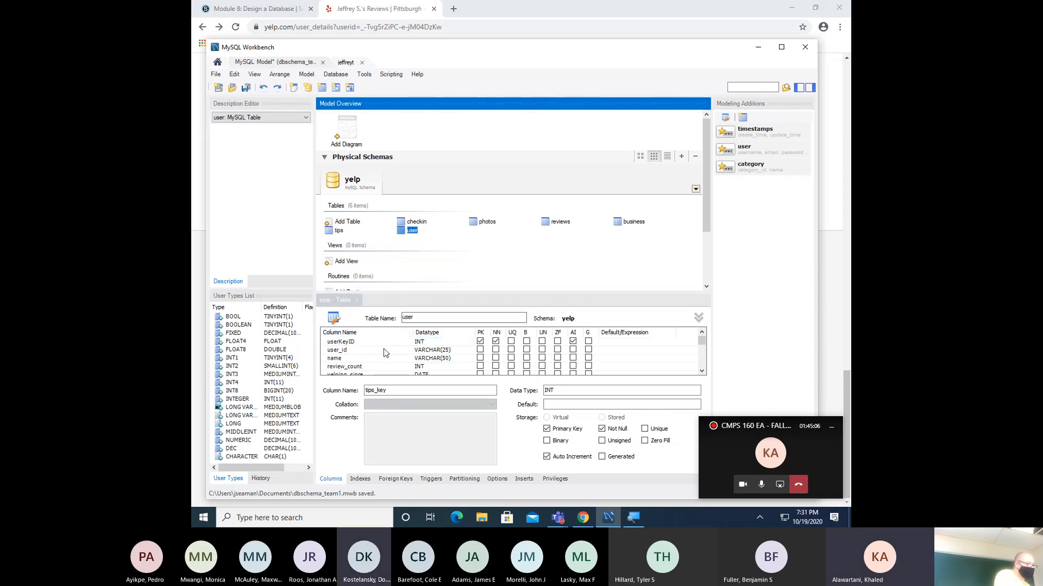
double_click(384, 342)
click(384, 343)
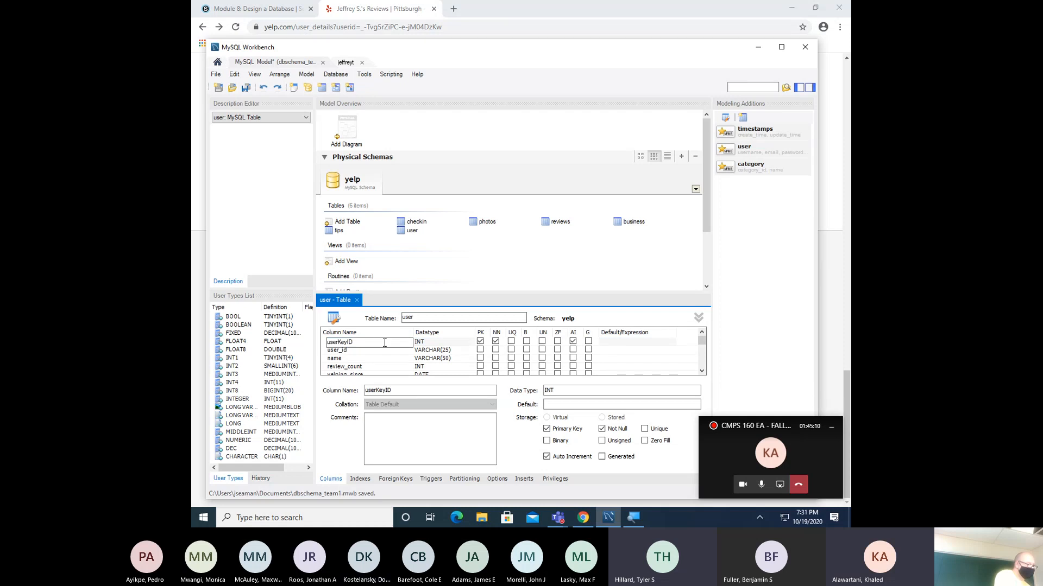
click(358, 300)
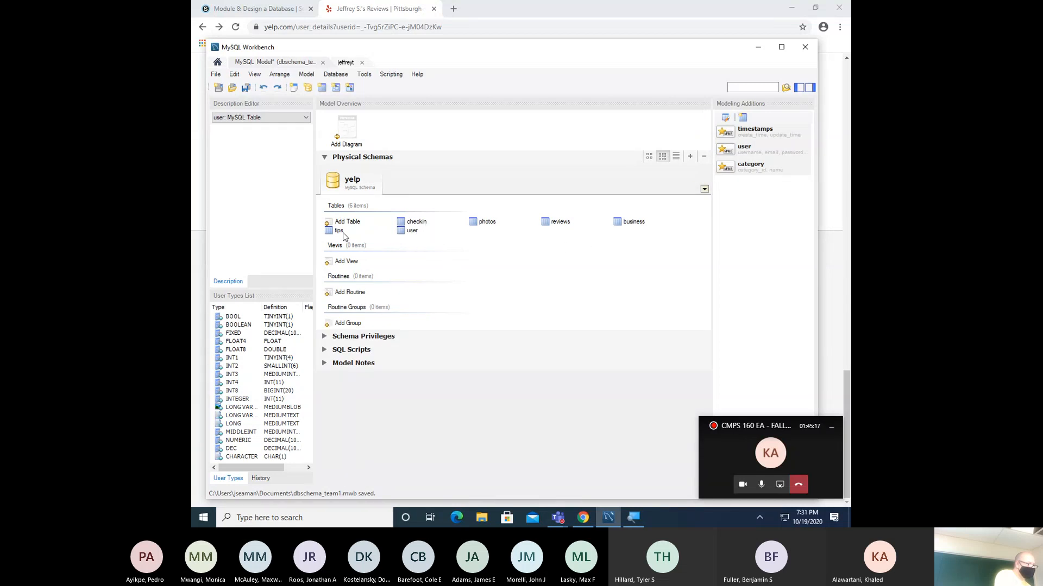
double_click(554, 222)
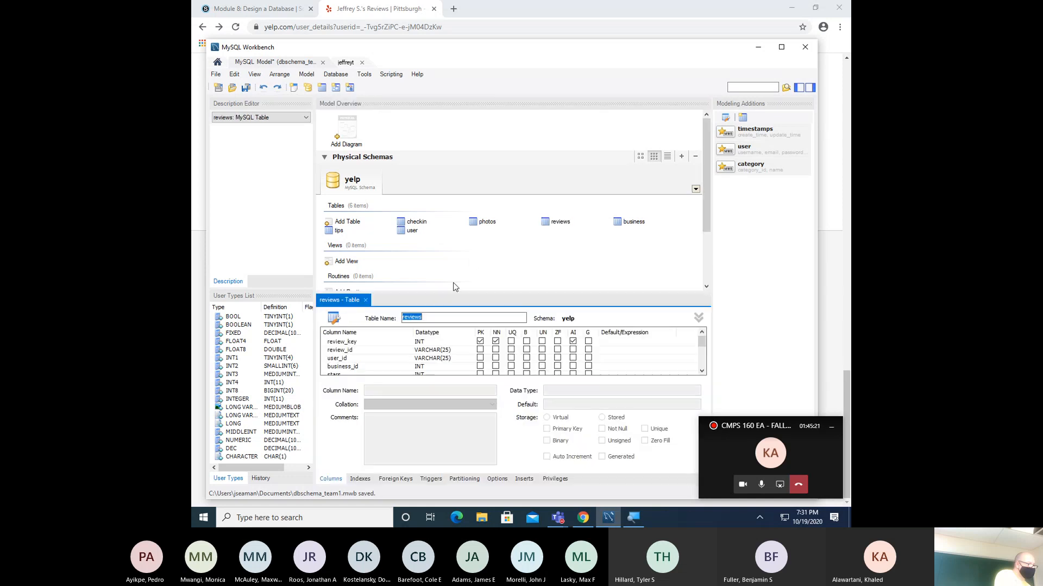
scroll(420, 361, down, 3)
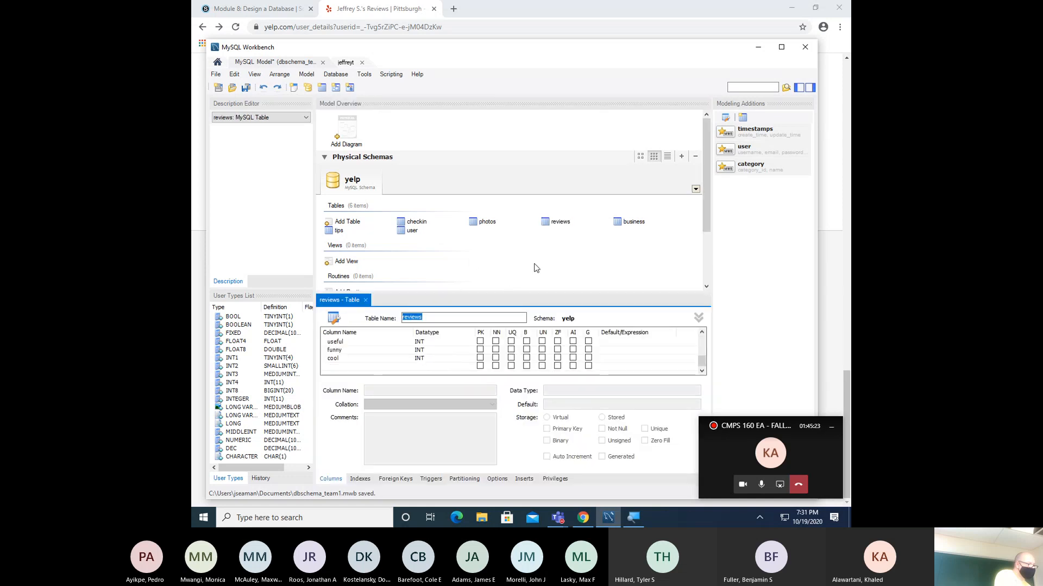
- Verify the business table's is_open column stays BOOLEAN, then close the business editor
click(628, 227)
double_click(628, 223)
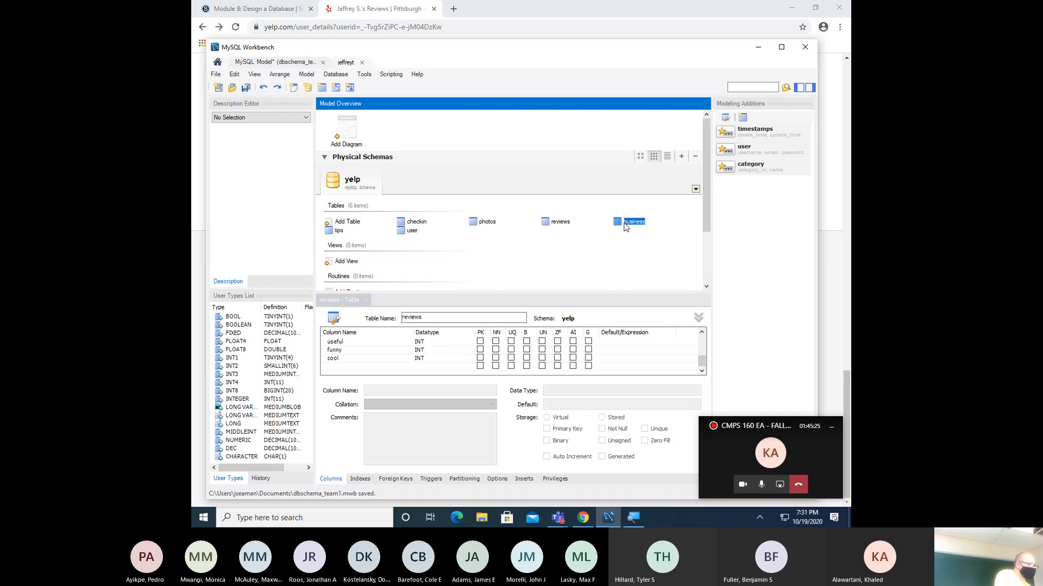
scroll(382, 355, down, 5)
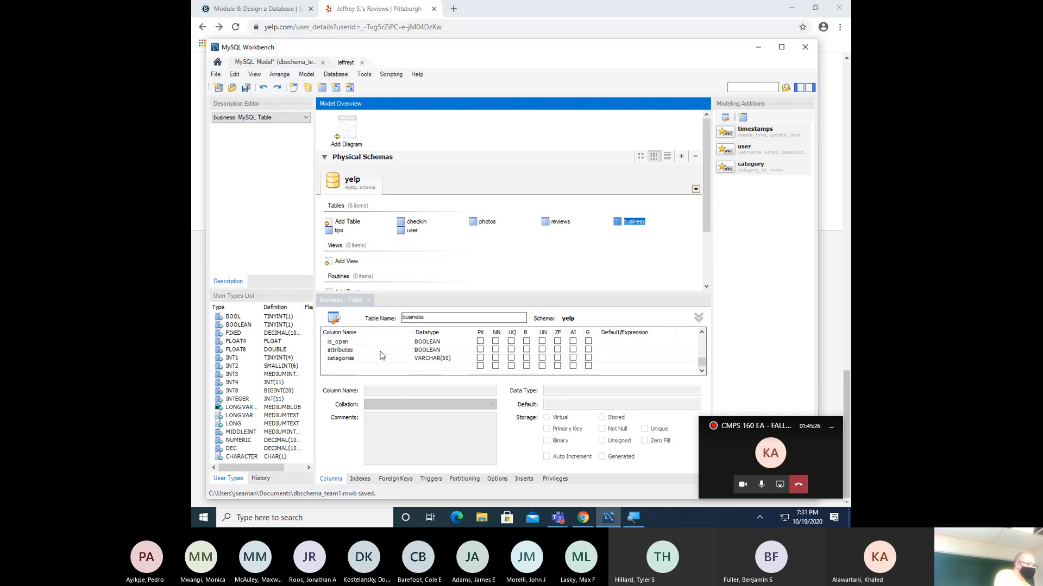
click(432, 342)
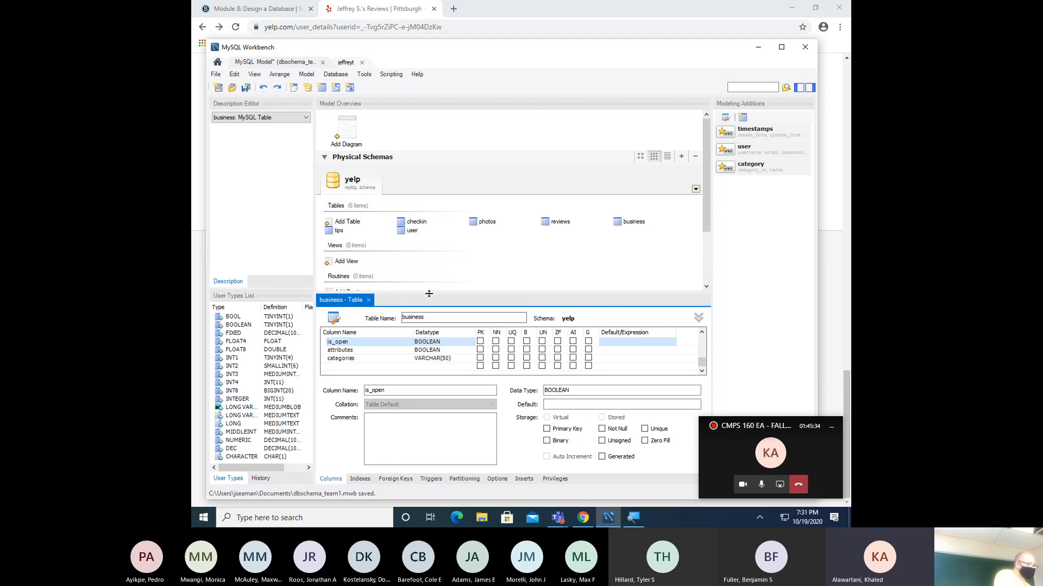
drag(429, 296, 430, 274)
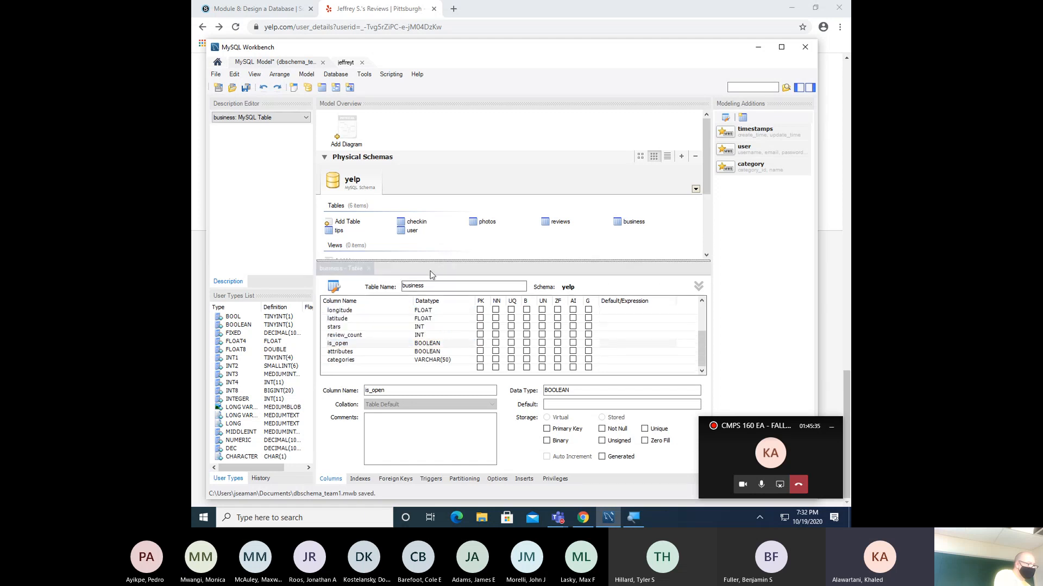
click(430, 344)
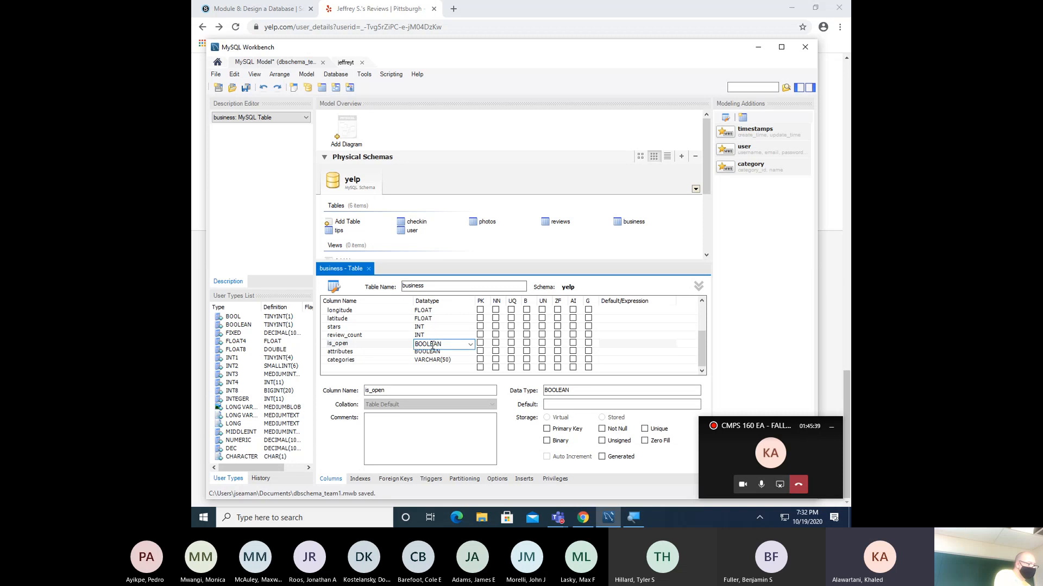
click(469, 345)
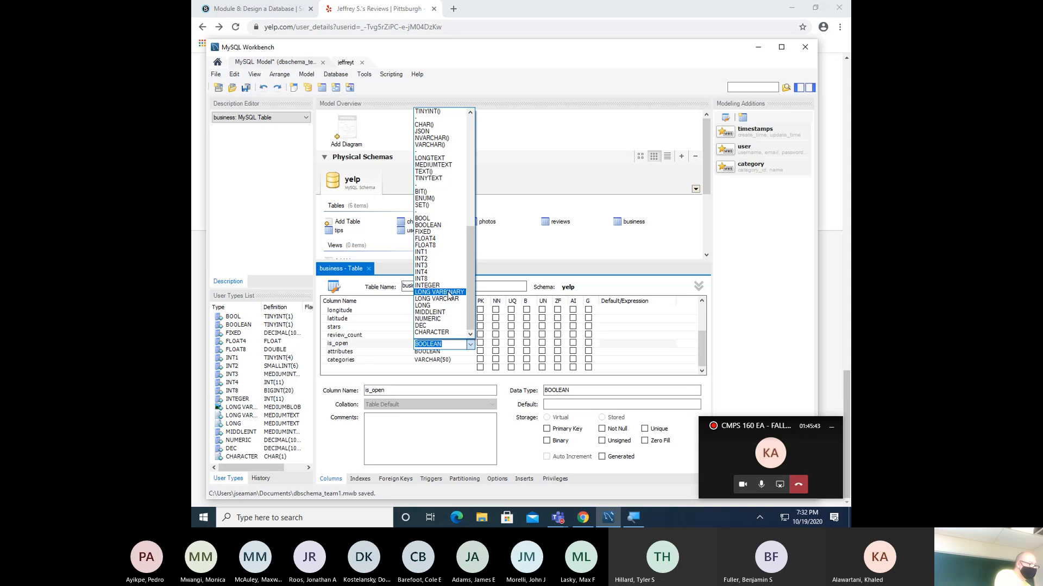
click(449, 375)
click(449, 369)
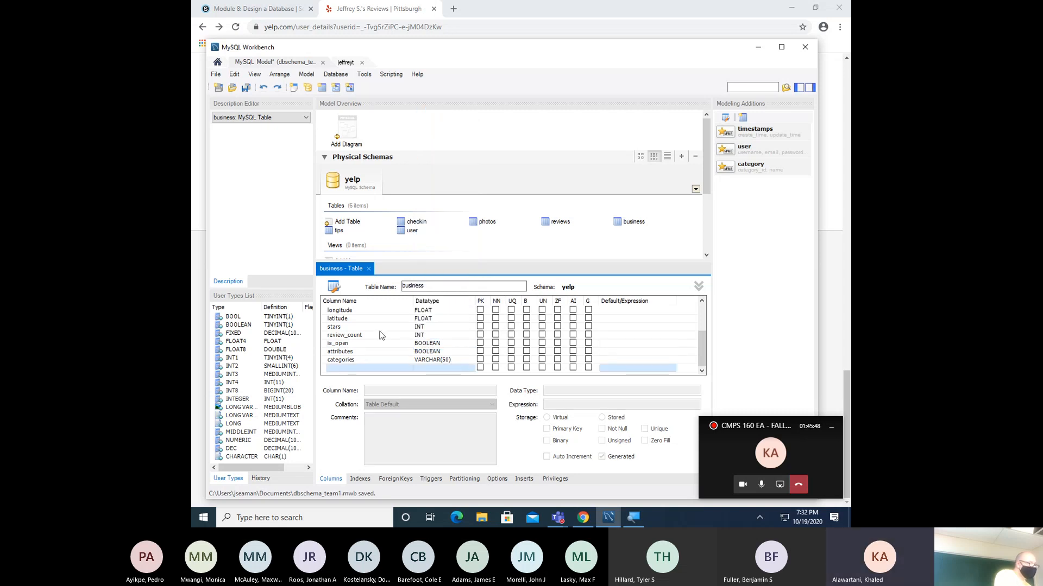
click(368, 269)
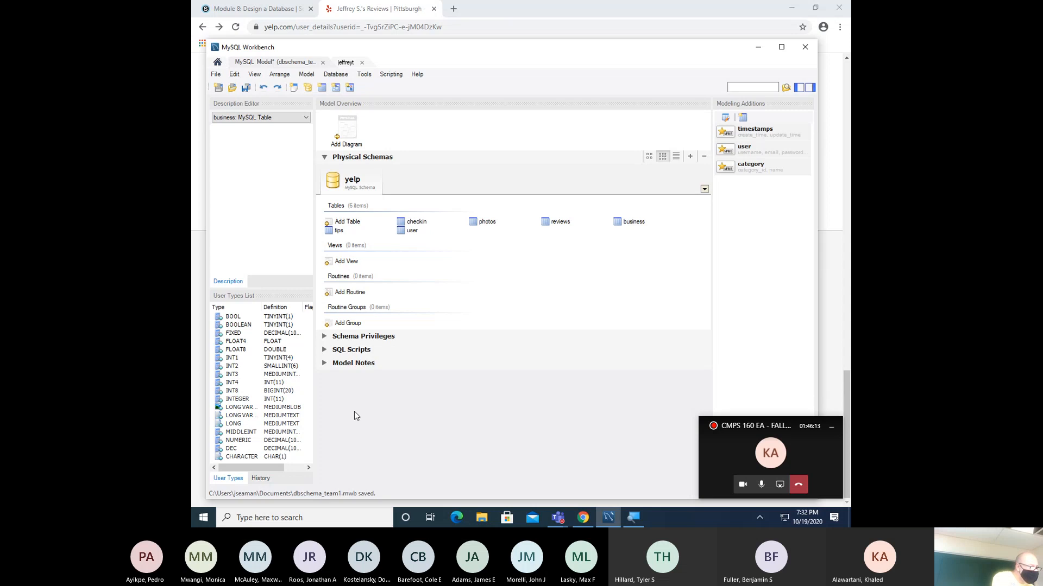
- Add a new EER diagram and expand the catalog's Tables list showing the six yelp tables
click(348, 135)
double_click(349, 135)
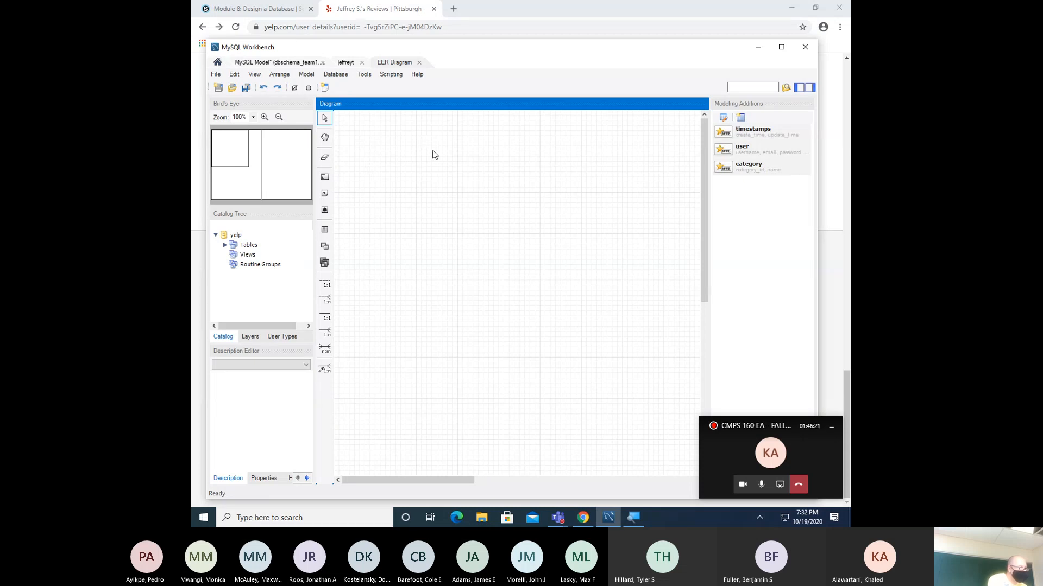
click(225, 246)
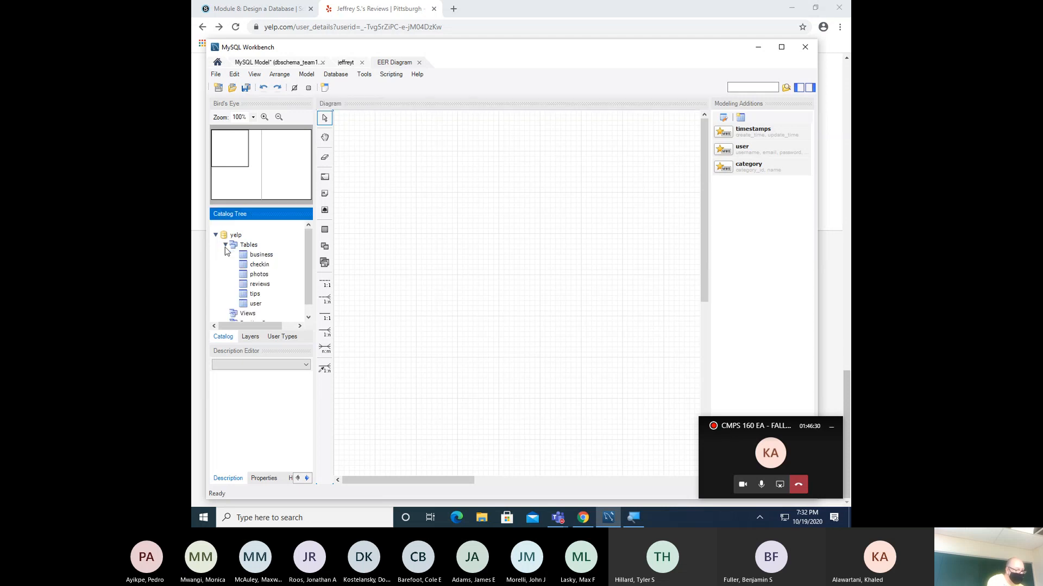
- Drag business, checkin, photos, reviews, tips and user from the catalog onto the canvas, then maximize the window
click(260, 257)
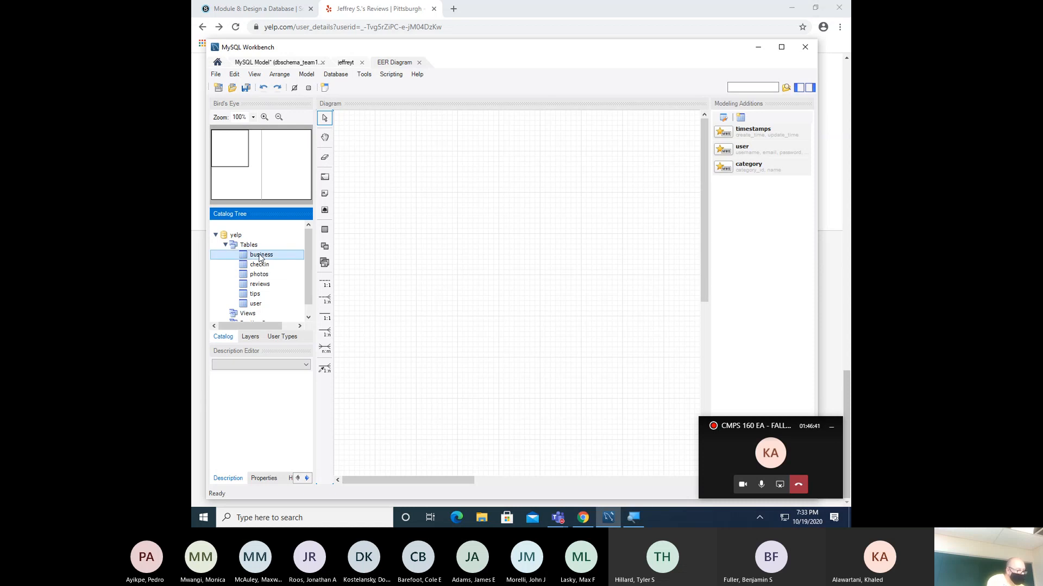
drag(259, 257, 406, 180)
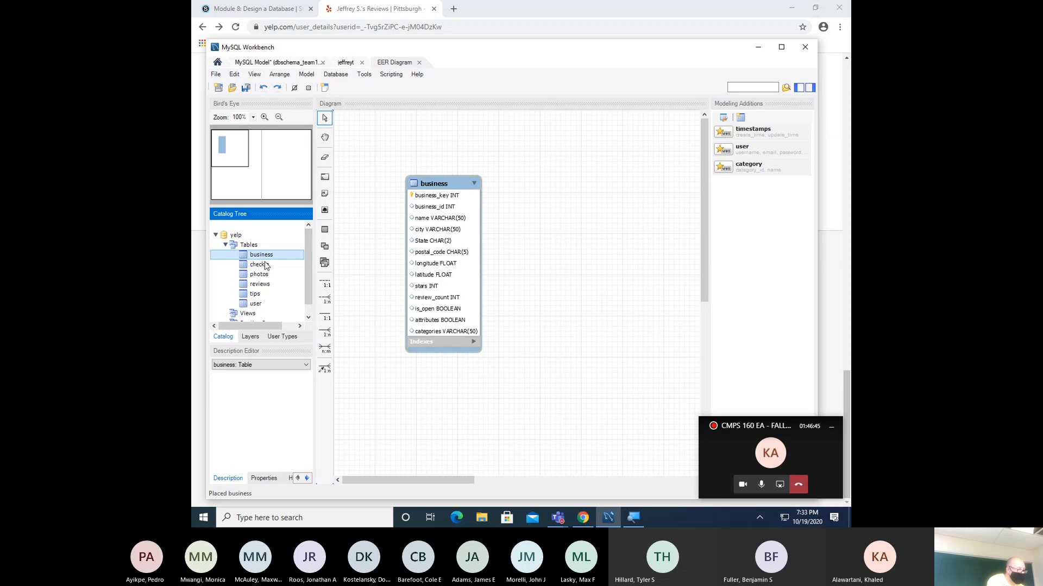
drag(266, 265, 535, 247)
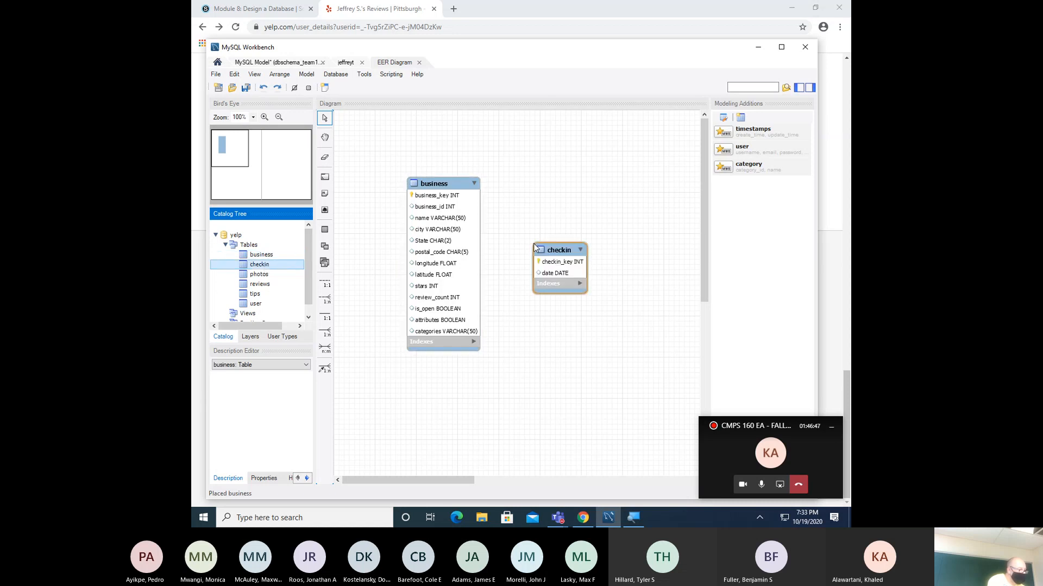
drag(262, 277, 546, 199)
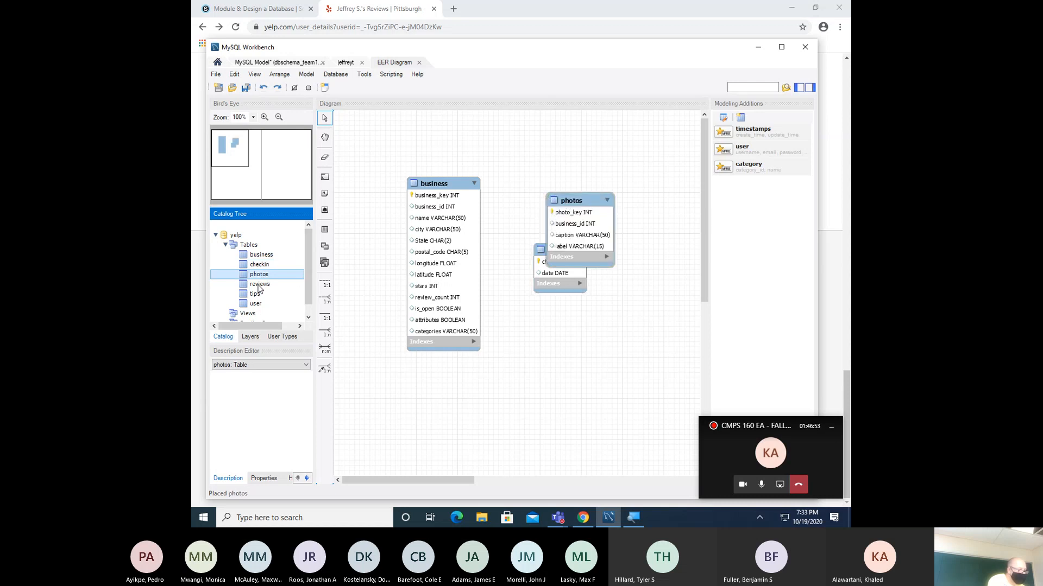
drag(259, 289, 516, 361)
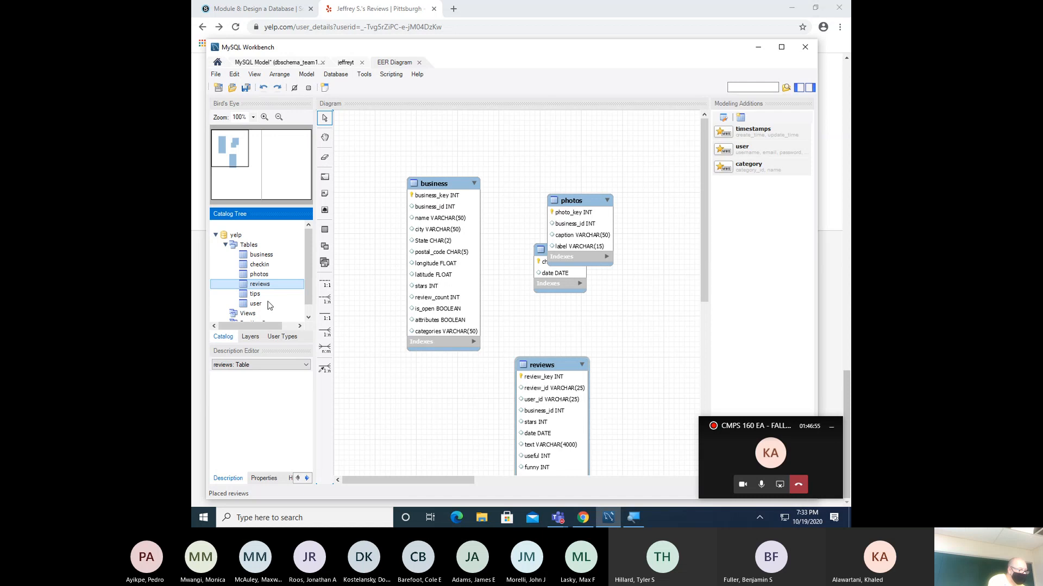
drag(255, 298, 618, 327)
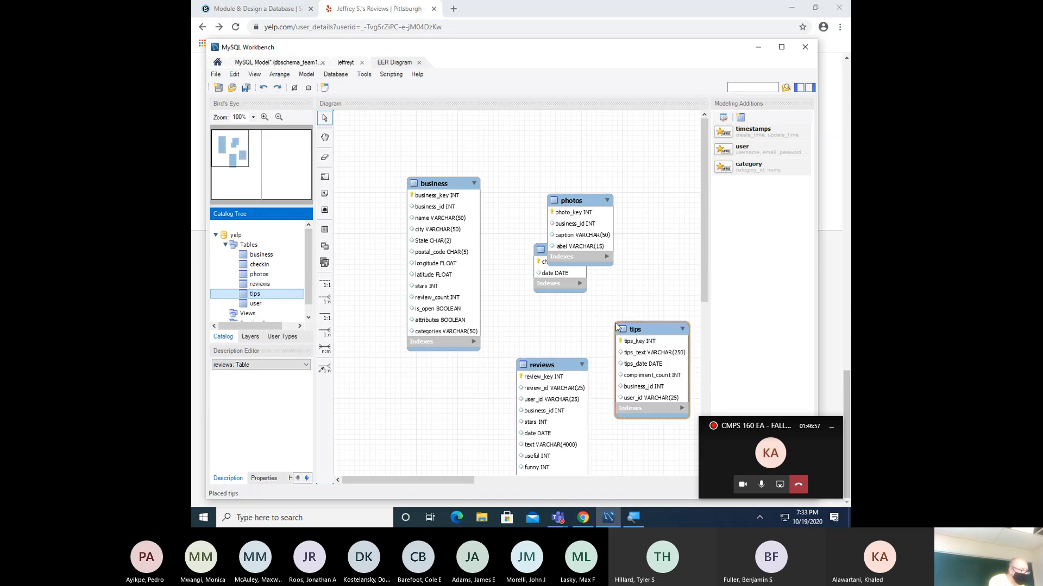
drag(266, 308, 421, 393)
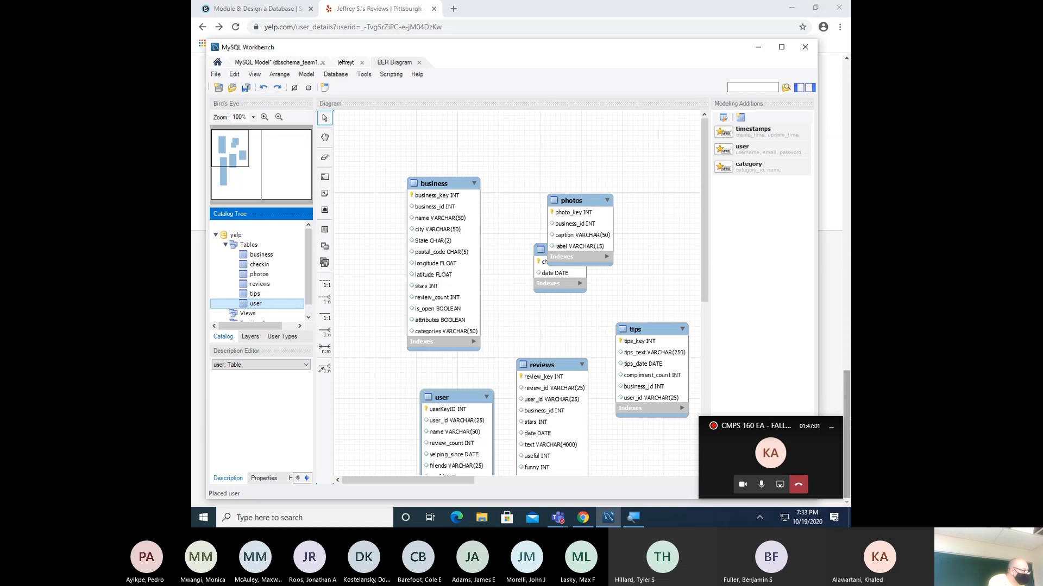
click(780, 48)
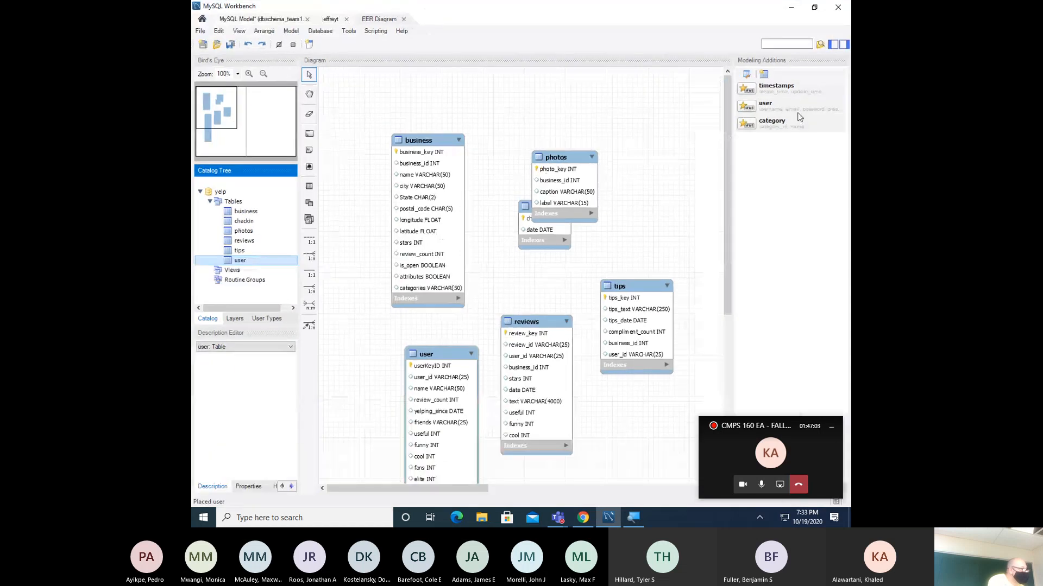
- Hide the Modeling Additions panel and roughly reposition photos, checkin, tips, reviews and user
click(844, 44)
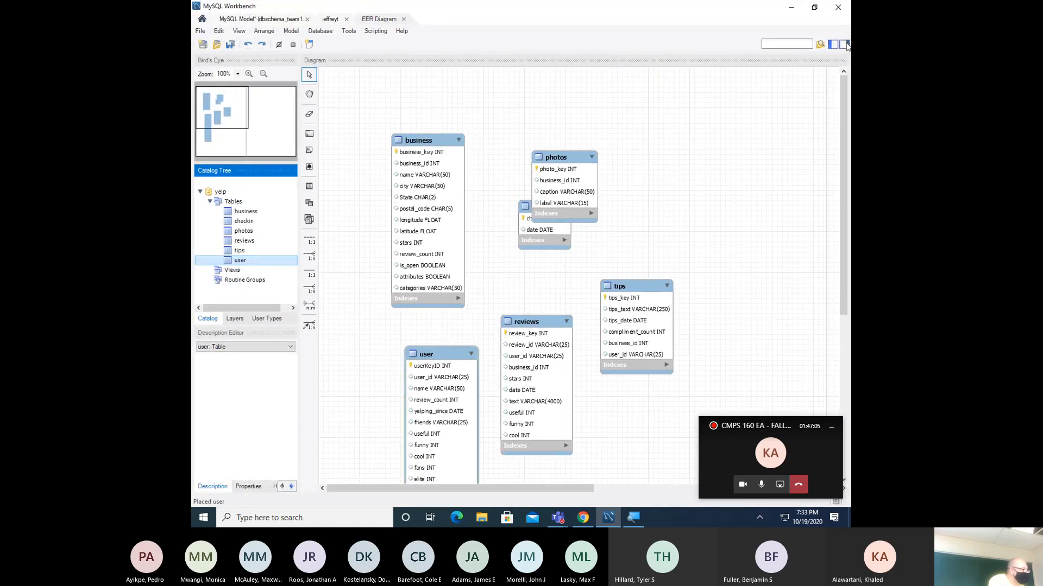
click(832, 428)
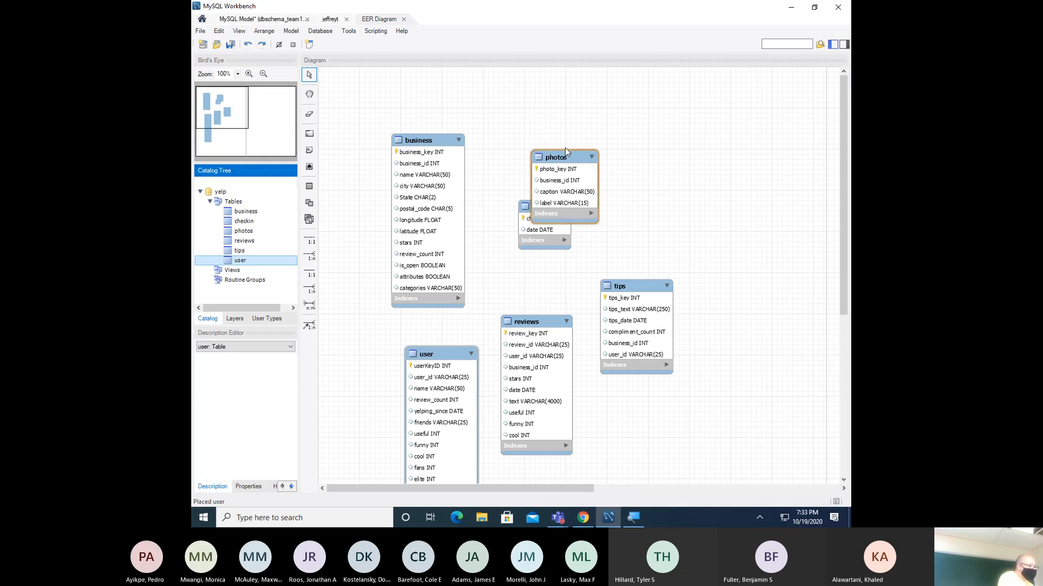
drag(565, 149, 543, 101)
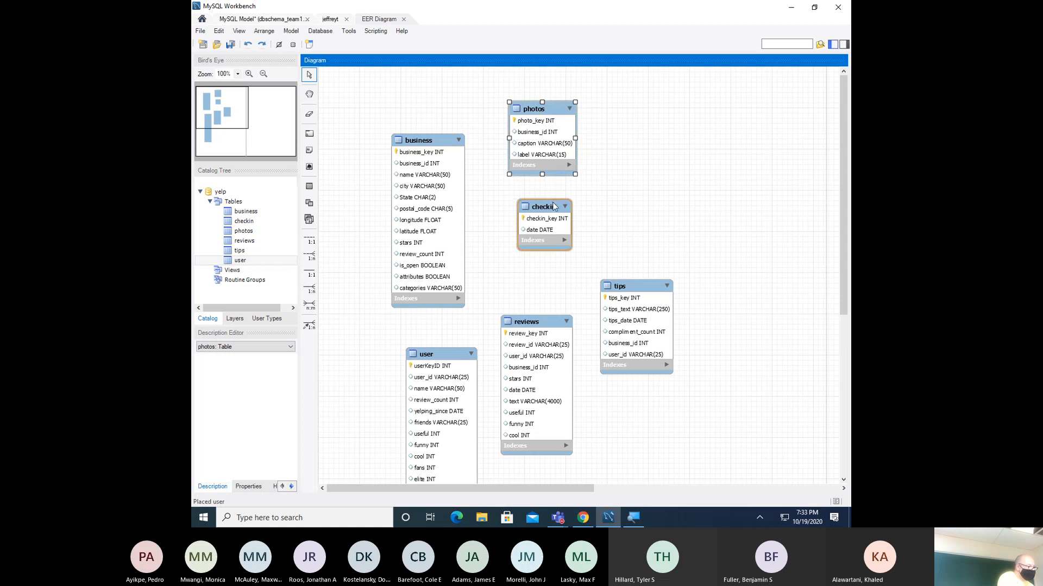
drag(553, 206, 662, 159)
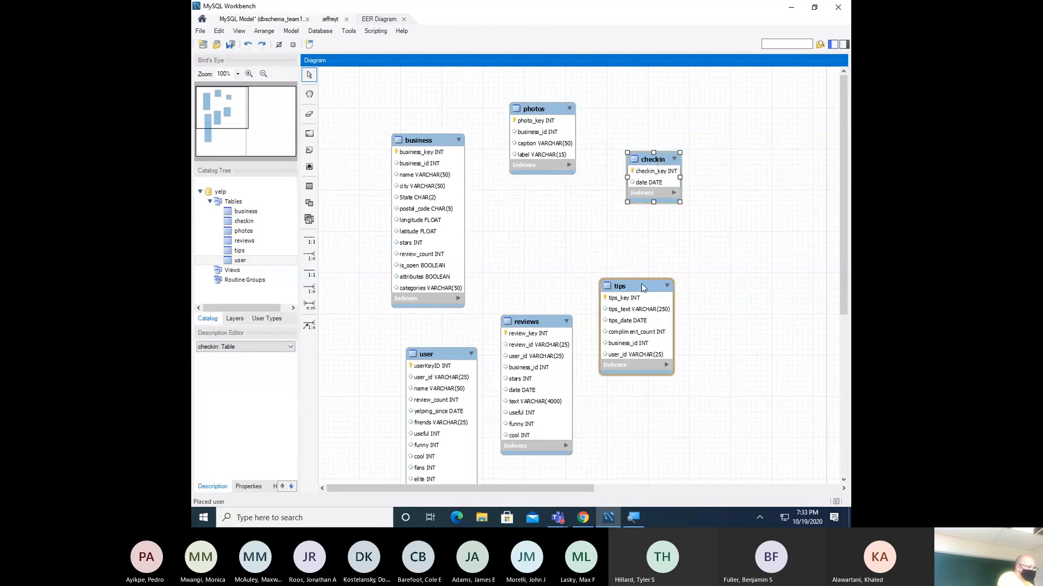
drag(629, 283, 689, 259)
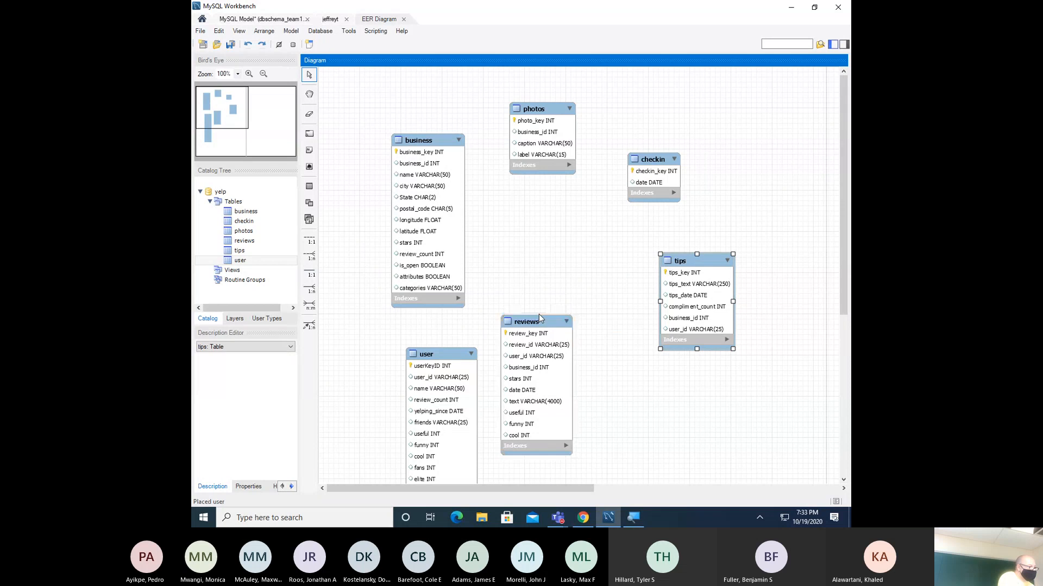
drag(538, 318, 589, 349)
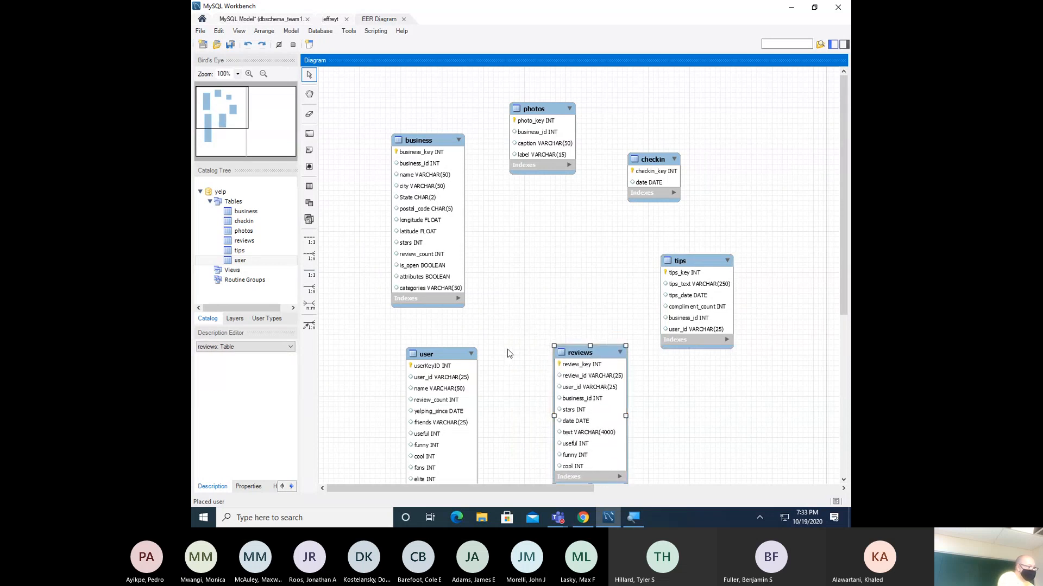
drag(439, 353, 542, 205)
drag(597, 352, 632, 334)
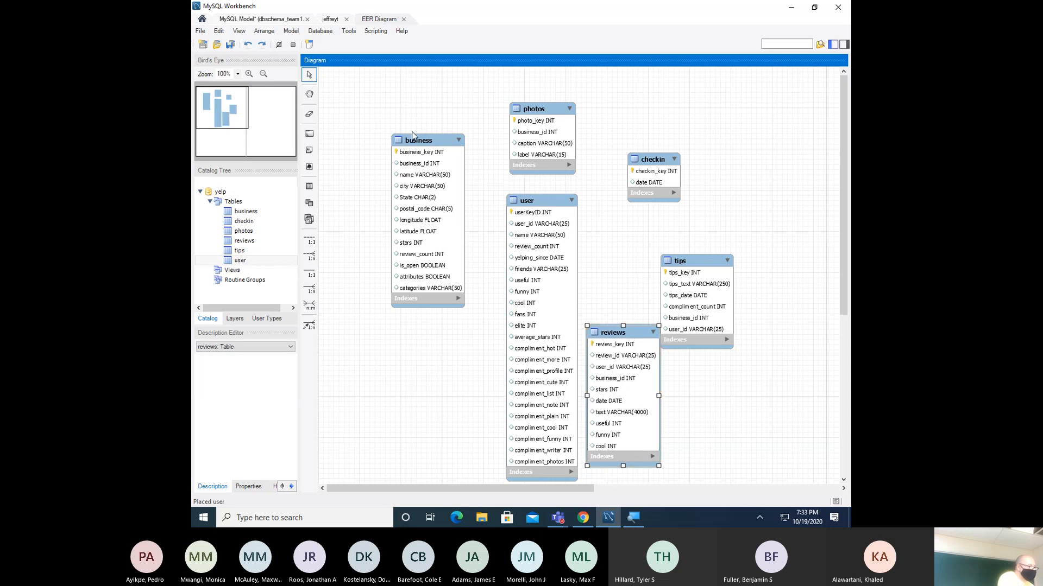
- Fine-tune the layout with photos, checkin and tips along the top, reviews and user beside business
drag(418, 141, 415, 139)
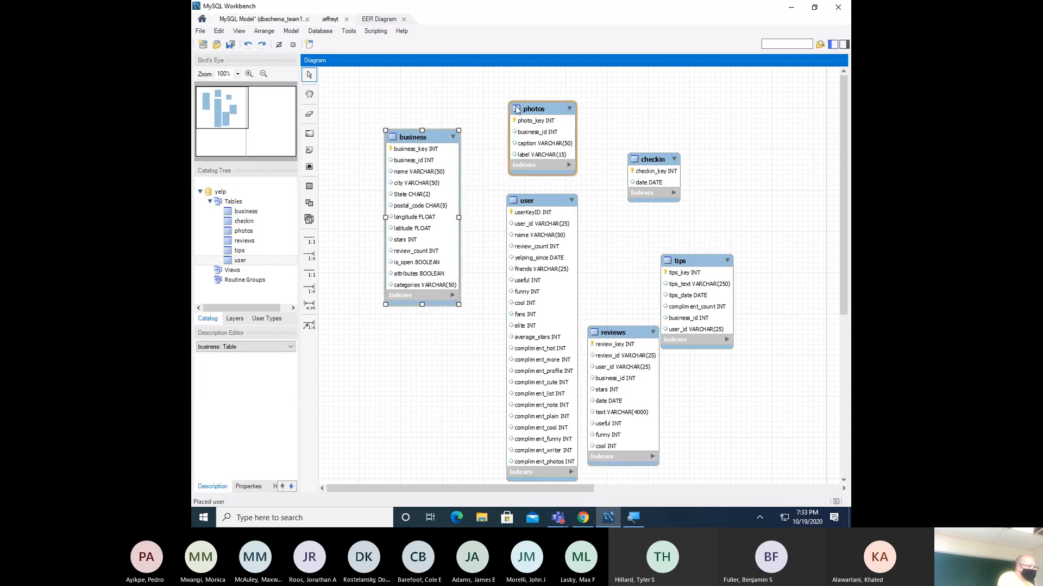
drag(526, 111, 521, 110)
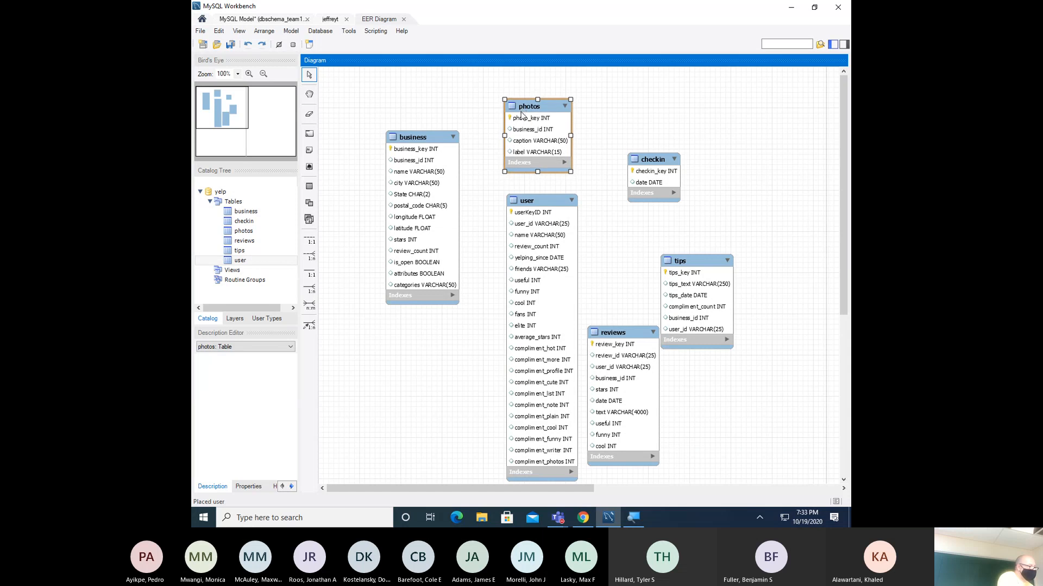
drag(652, 159, 615, 112)
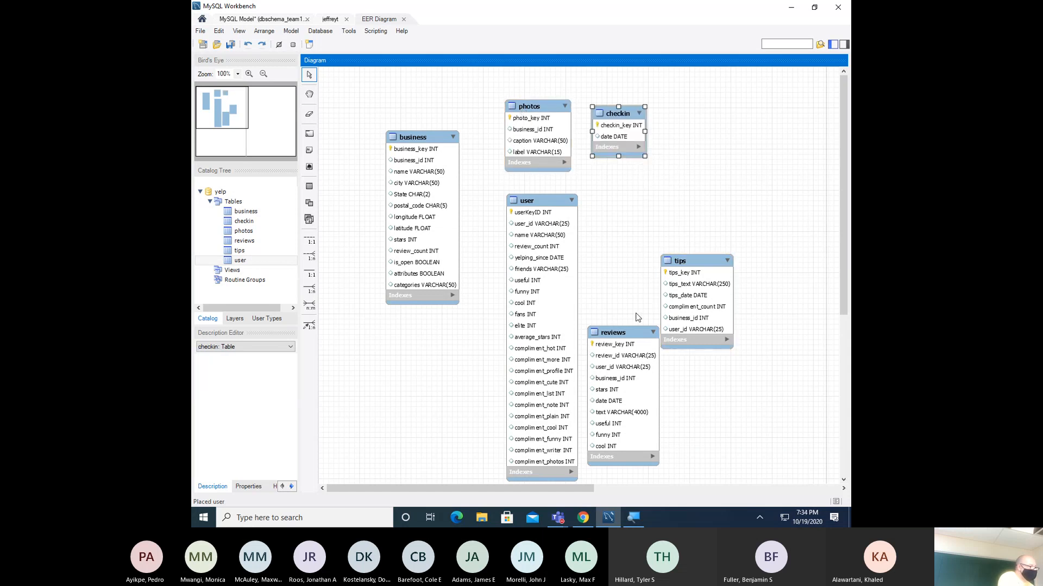
drag(622, 348, 557, 246)
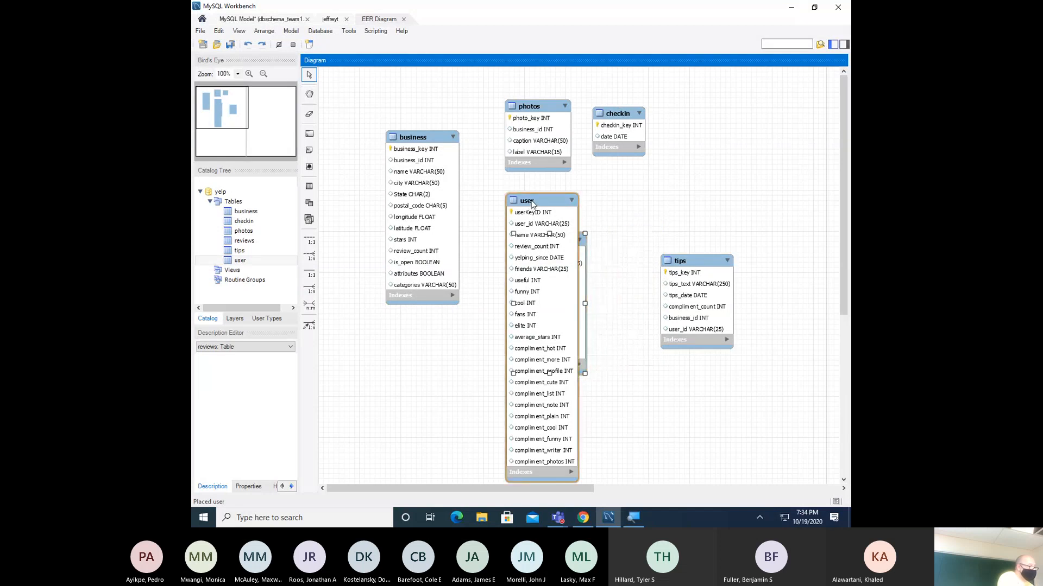
drag(529, 205, 607, 202)
drag(532, 247, 523, 203)
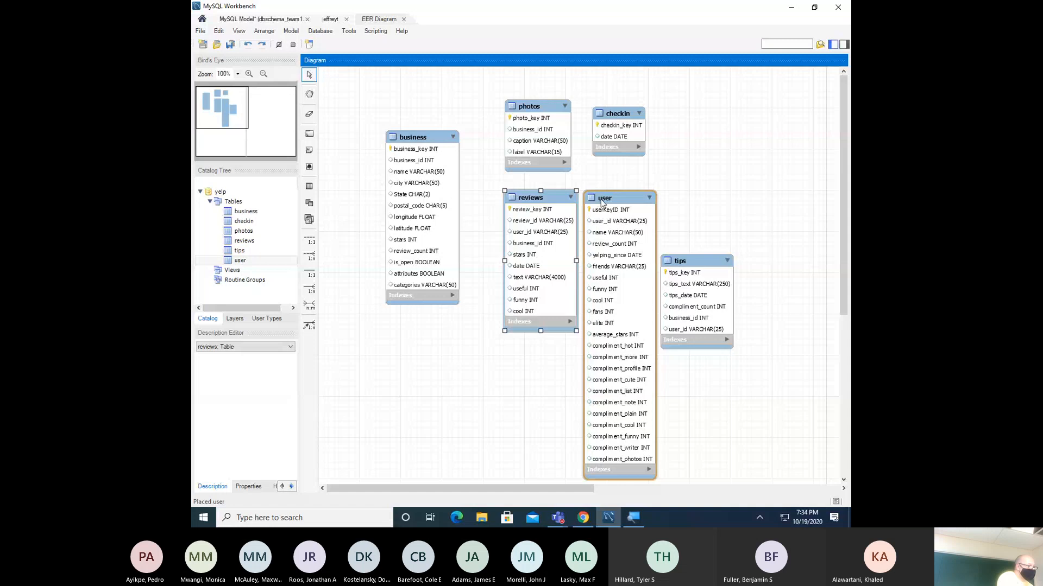
drag(690, 263, 717, 143)
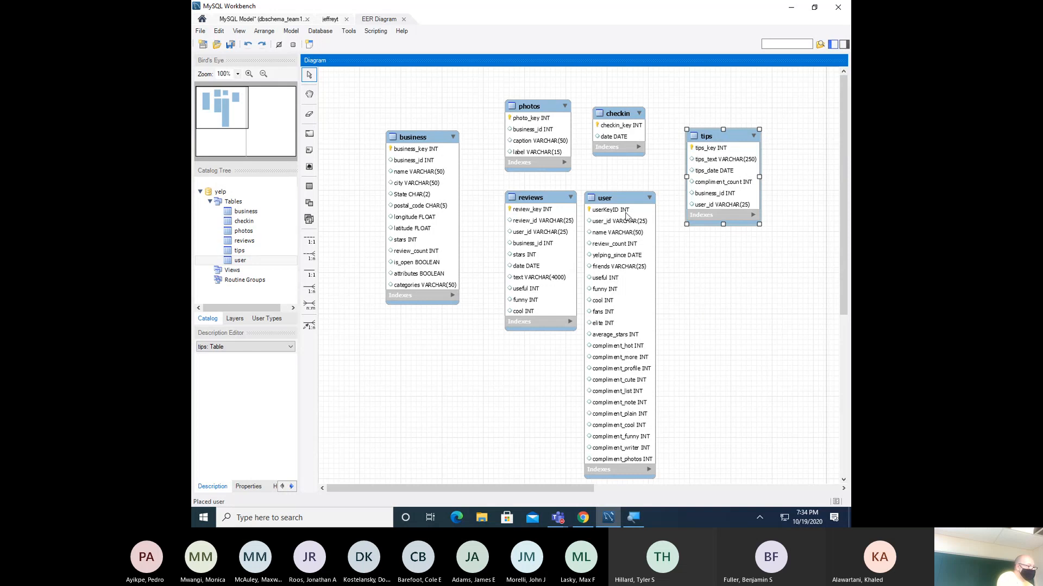
drag(618, 201, 626, 199)
drag(625, 157, 628, 151)
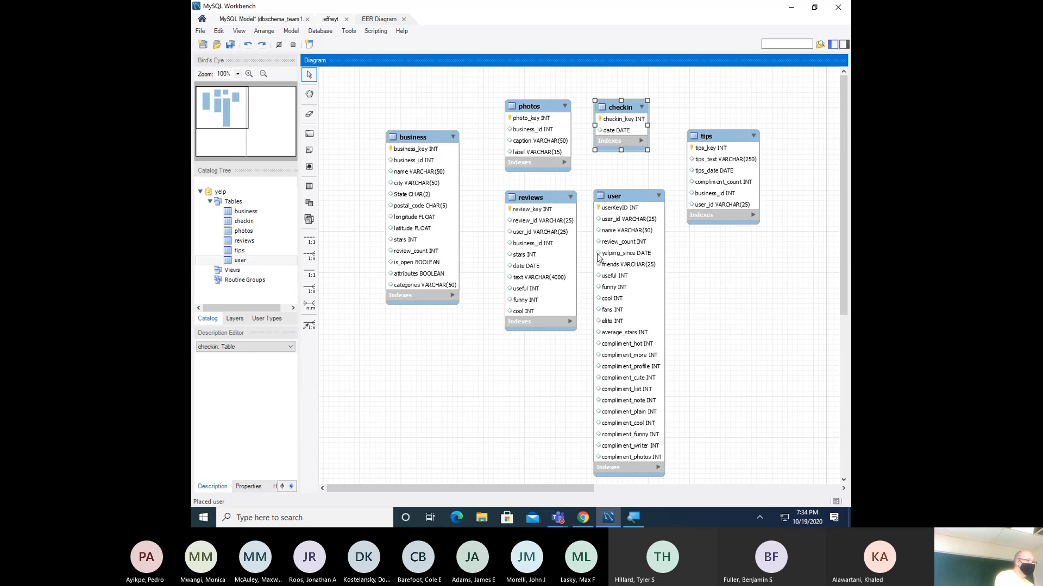
drag(549, 204, 537, 206)
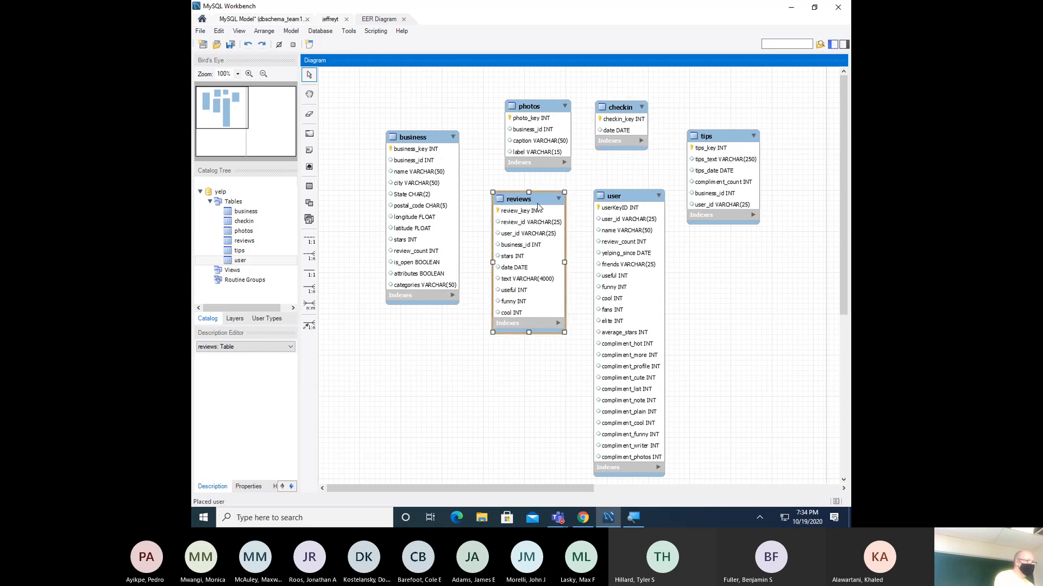
drag(644, 207, 638, 205)
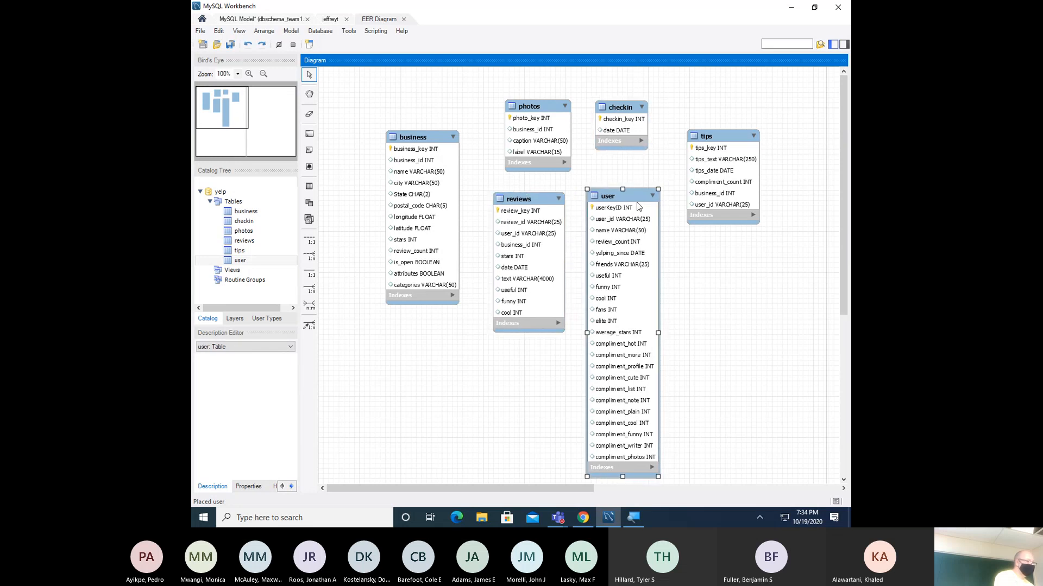
drag(726, 138, 720, 139)
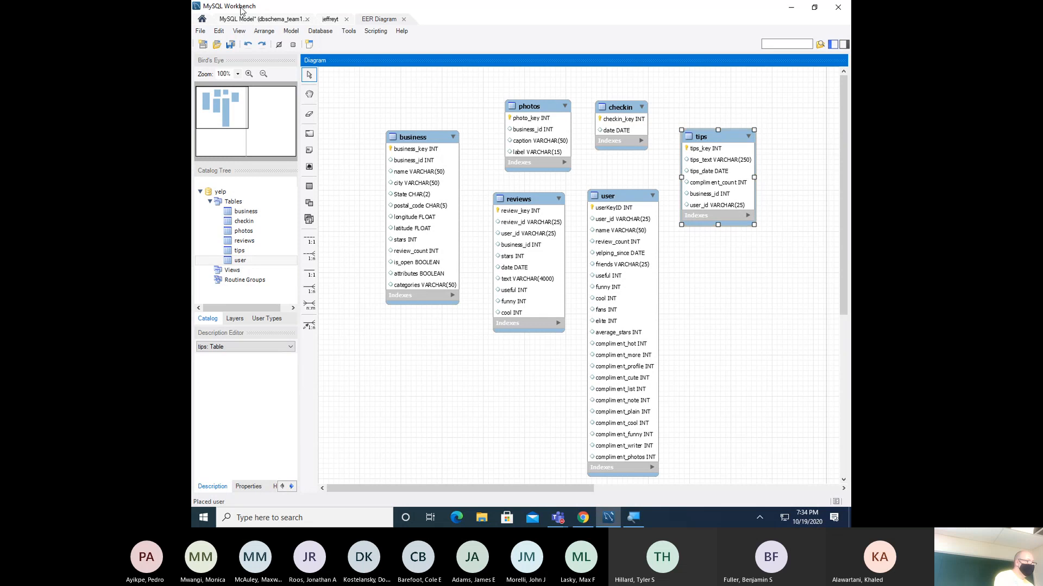
- Save the model as dbschema_team1 in Documents, replacing the existing file
click(201, 31)
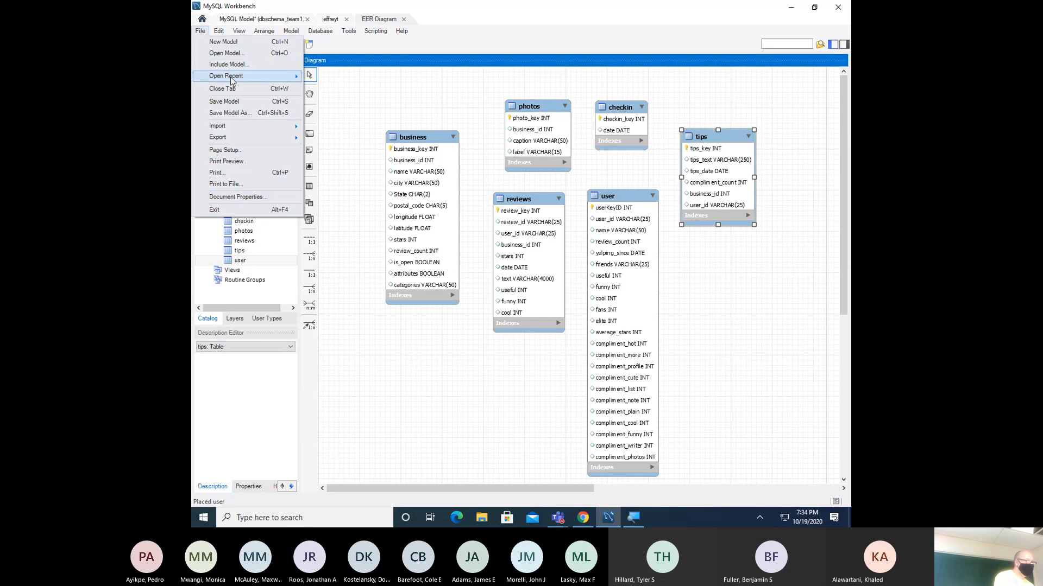
click(234, 115)
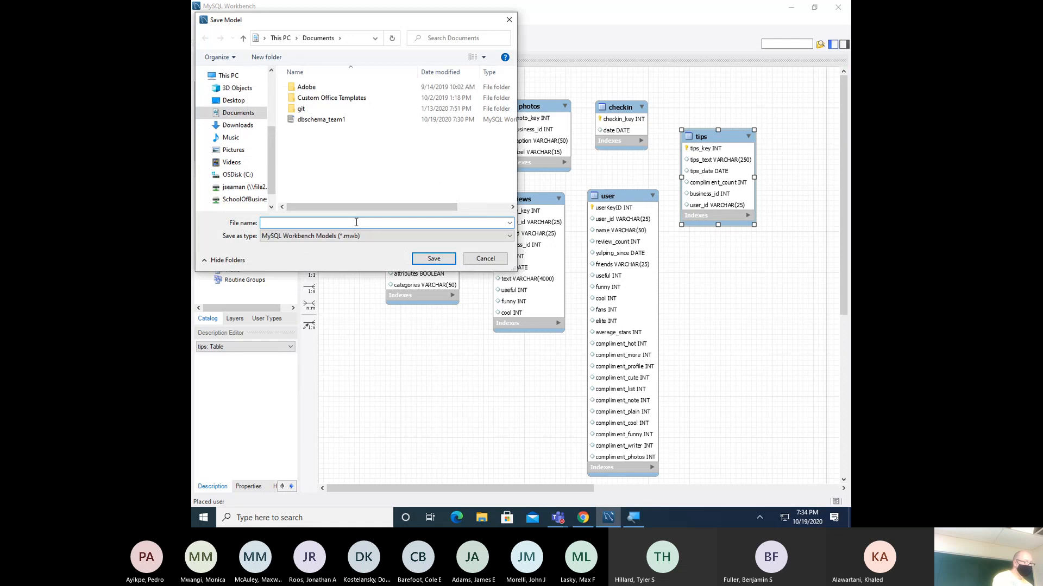
click(326, 120)
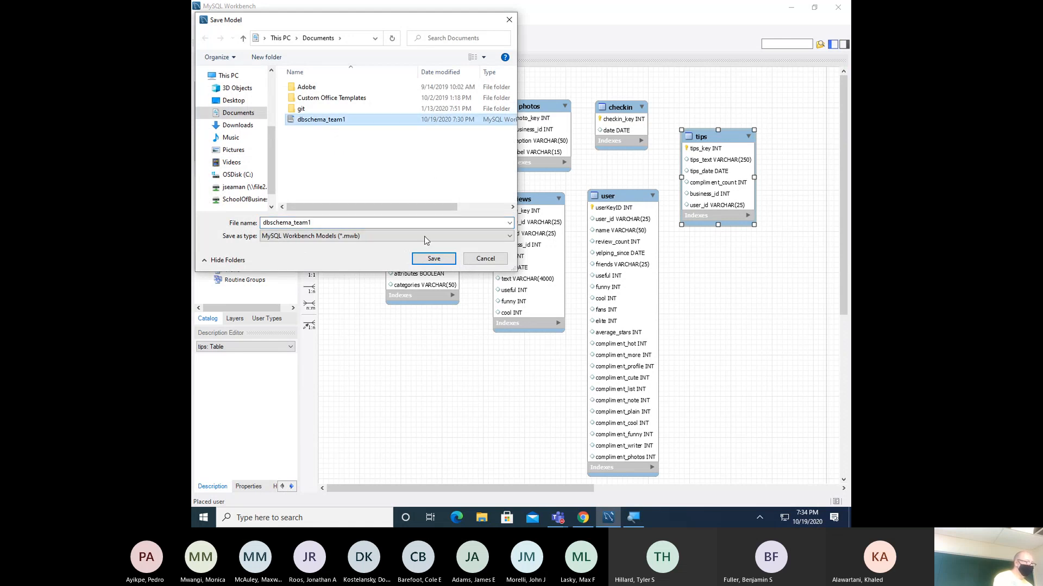
click(447, 261)
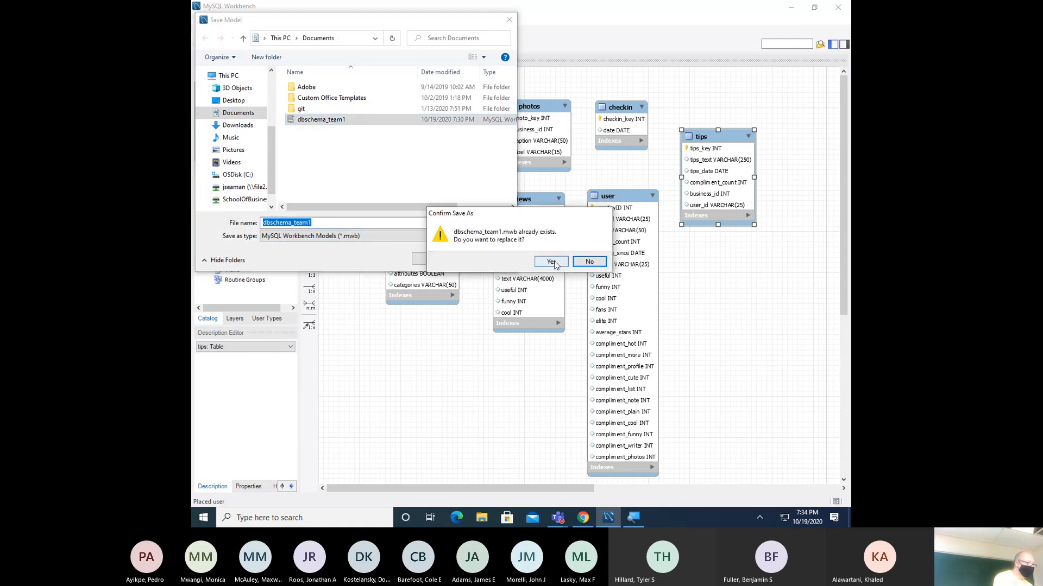
click(546, 262)
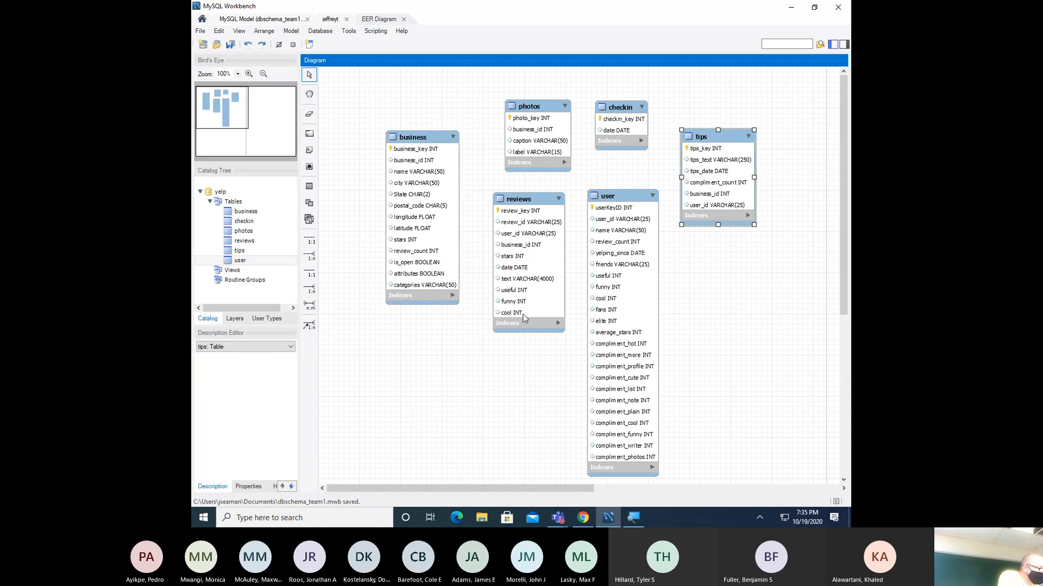
- Check the reviews table's context menu, then choose the 1:1 identifying relationship tool
click(516, 239)
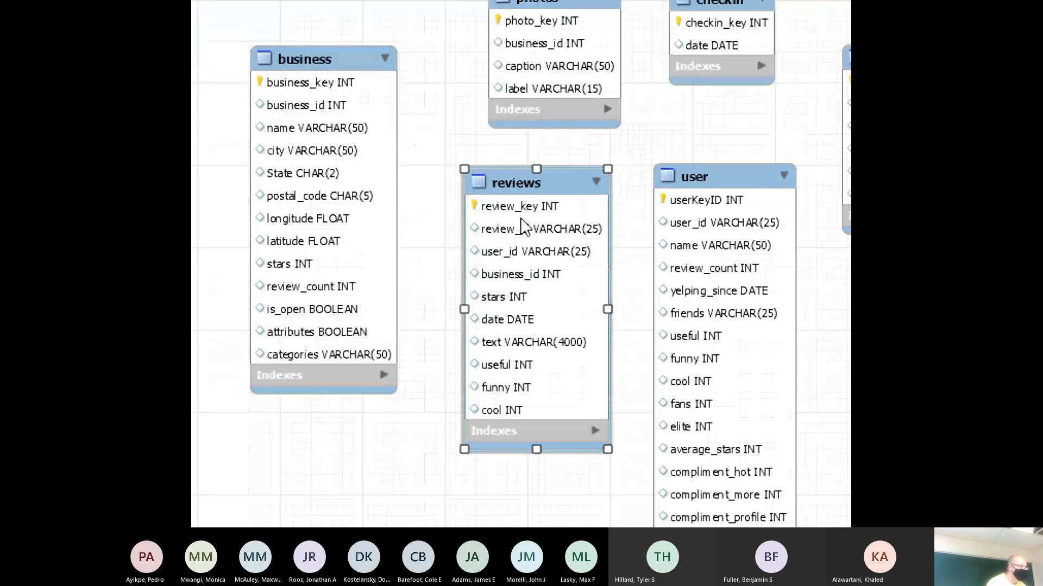
right_click(505, 258)
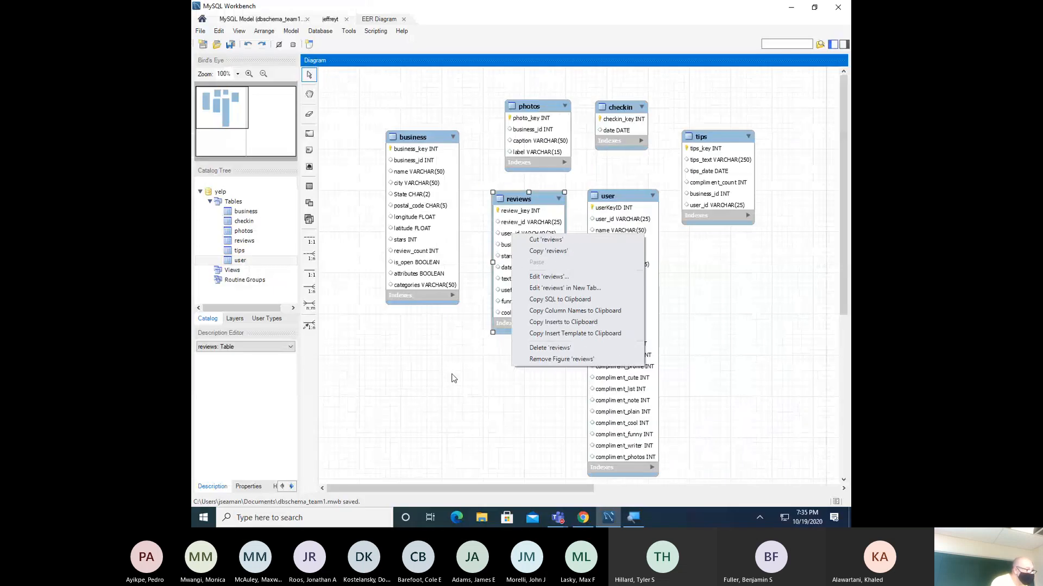
click(471, 359)
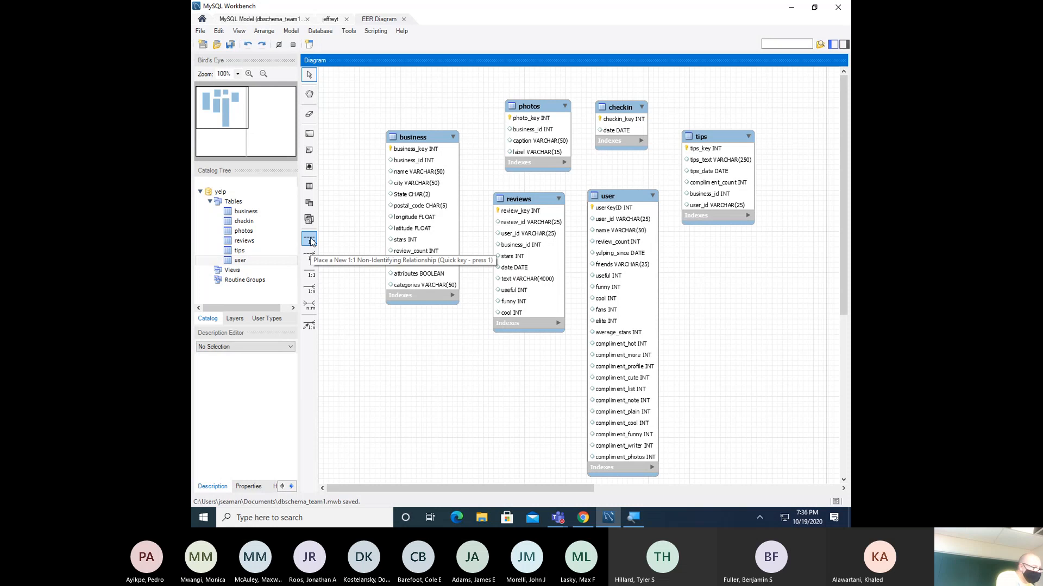
click(310, 272)
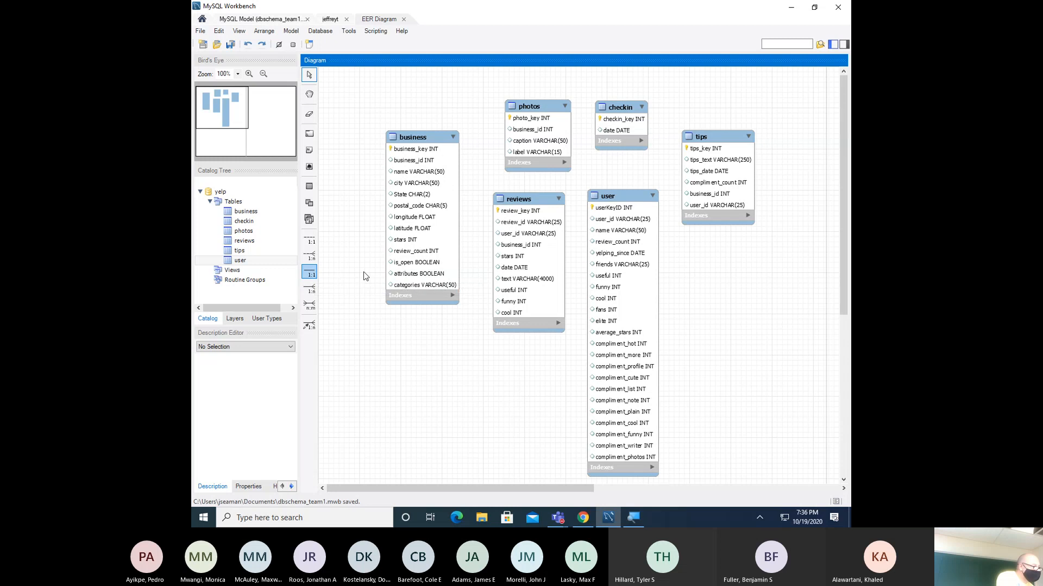
- Draw a 1:1 identifying relationship from reviews to user, adding the user_userKeyID INT foreign key
click(310, 272)
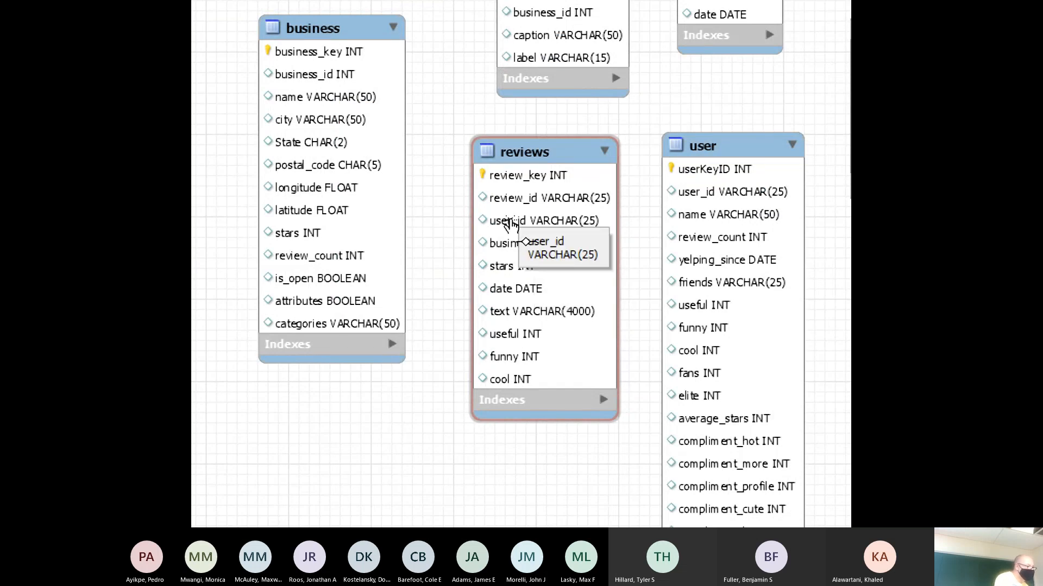
click(511, 223)
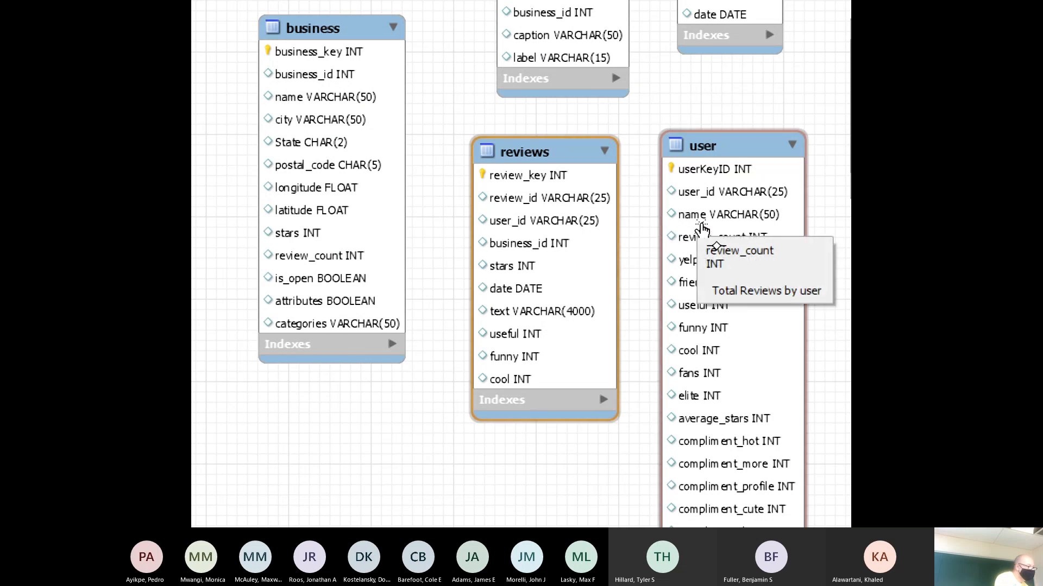
click(714, 204)
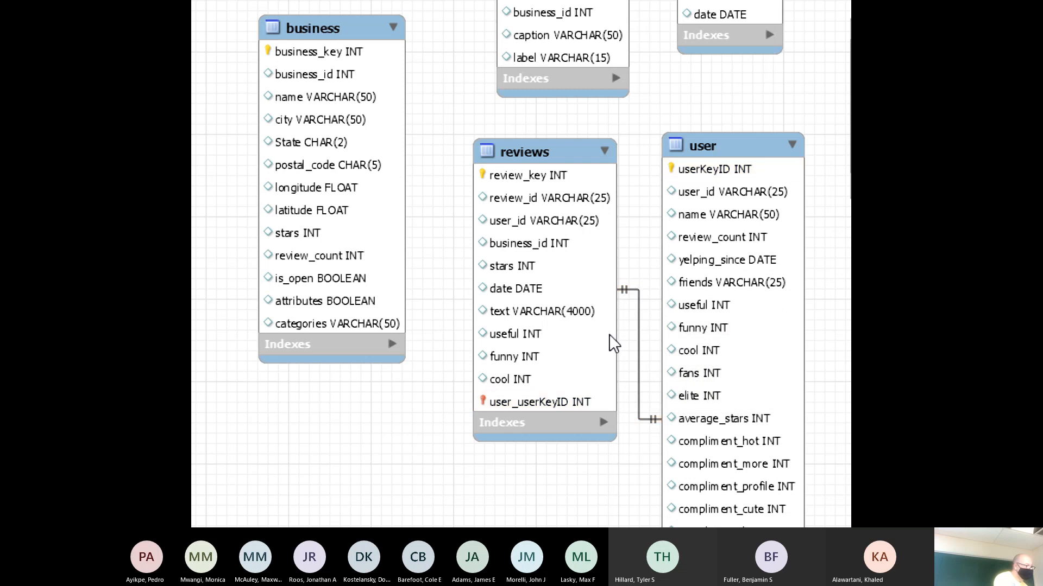
right_click(638, 292)
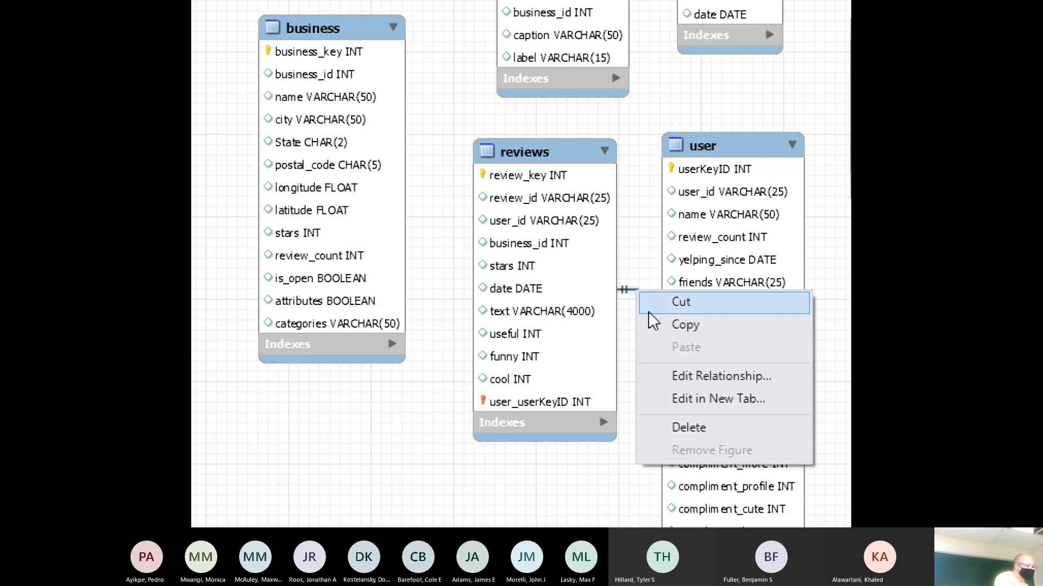
click(702, 376)
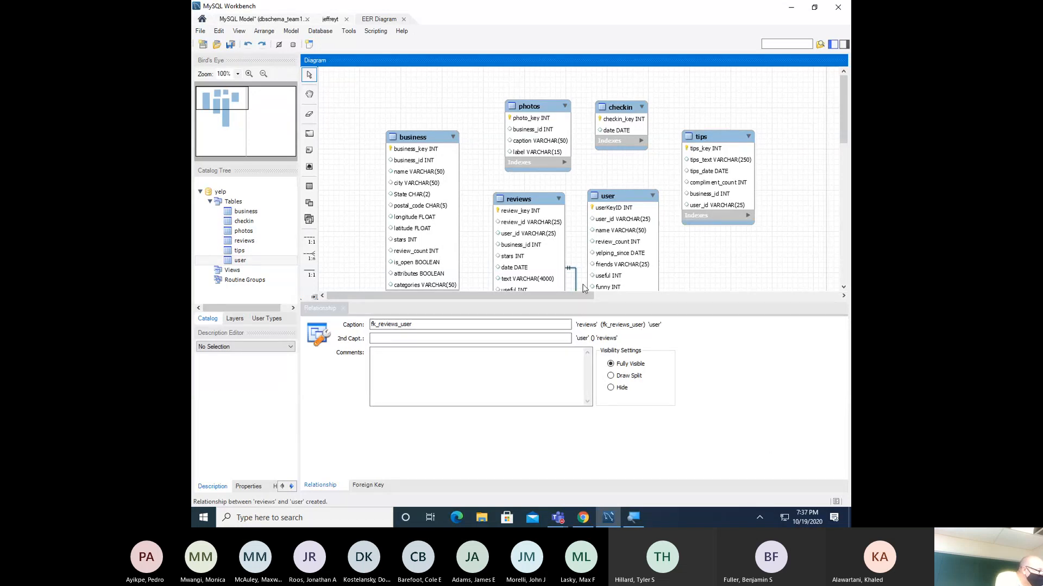
click(344, 308)
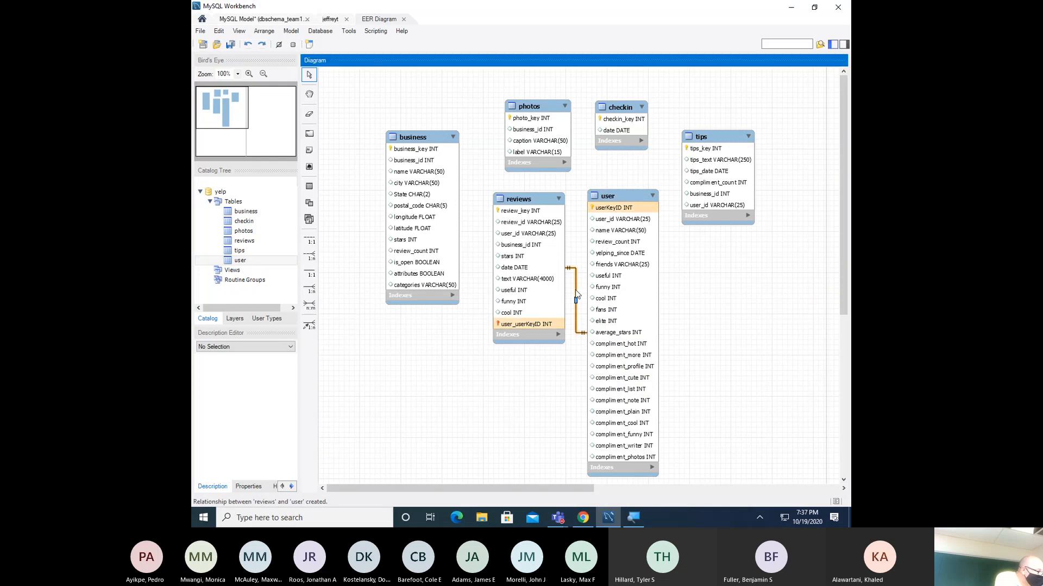
right_click(577, 293)
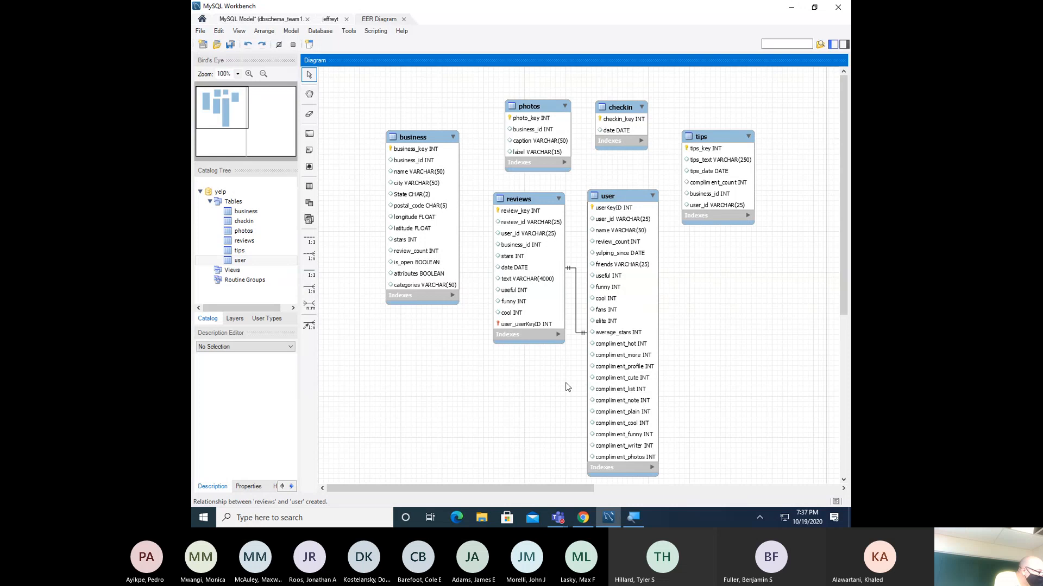
double_click(576, 302)
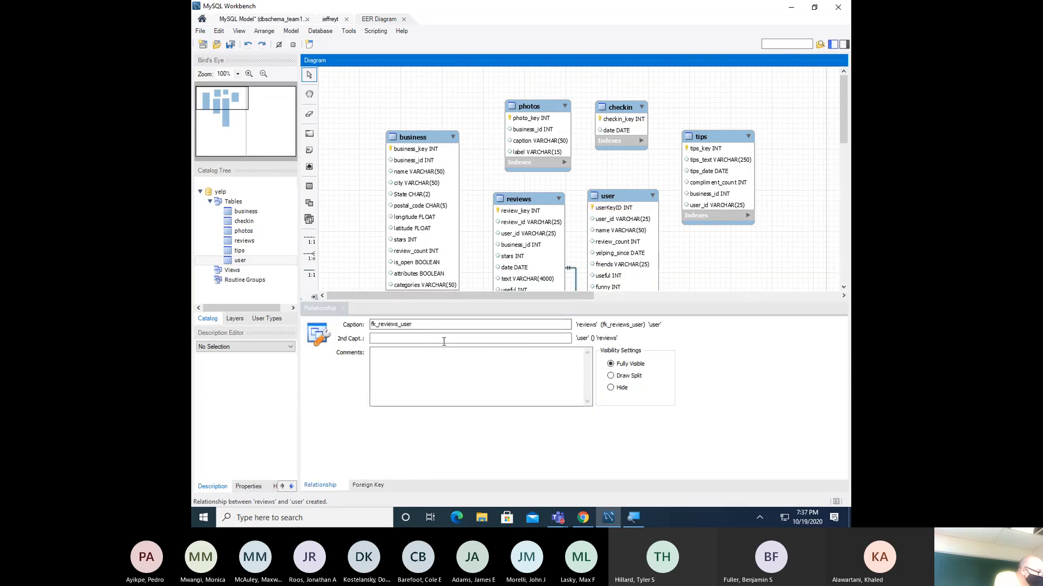
click(344, 309)
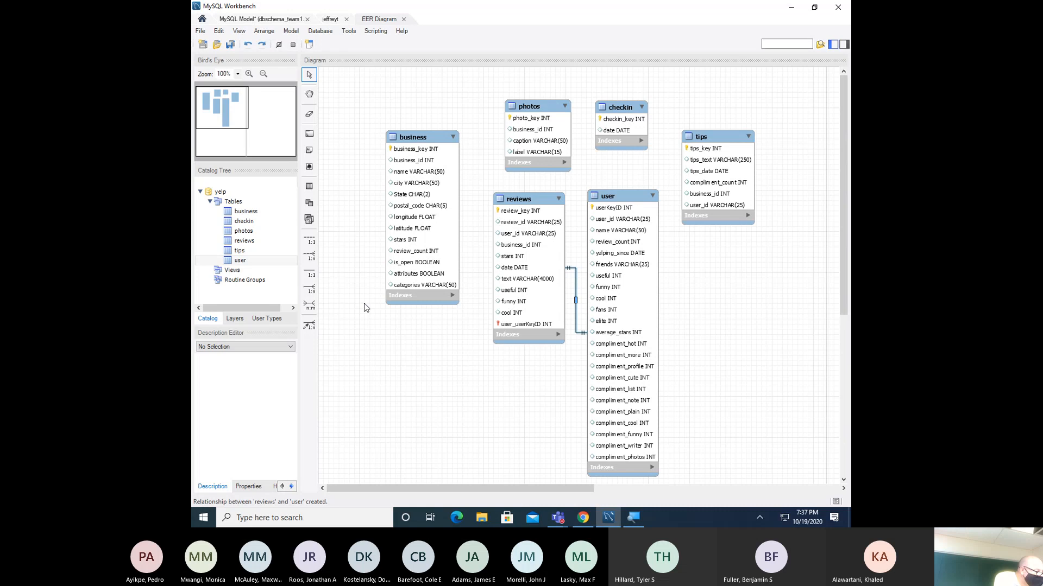
click(576, 282)
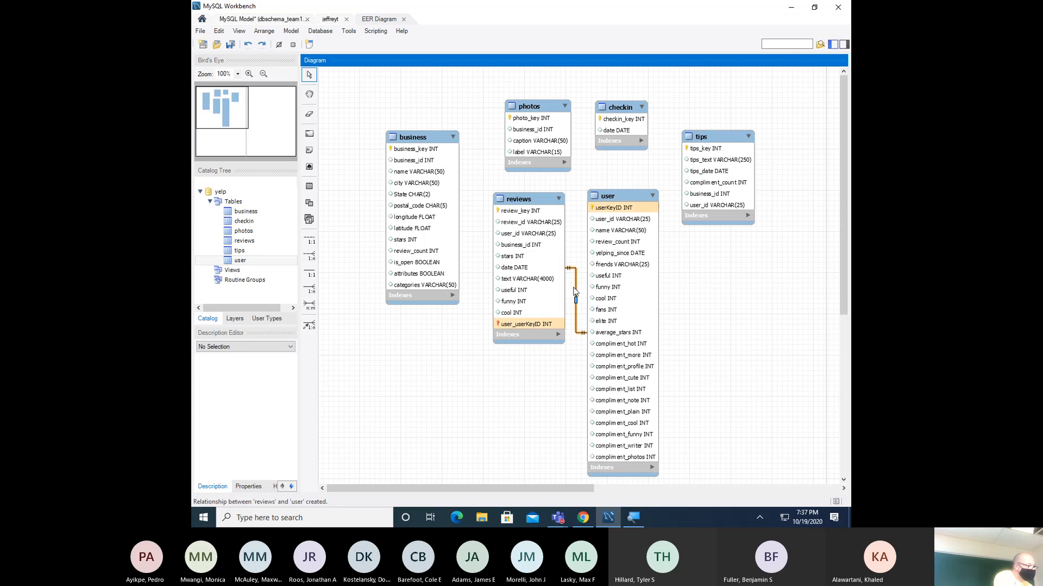
- Delete the reviews–user relationship along with its foreign-key column in reviews
right_click(576, 291)
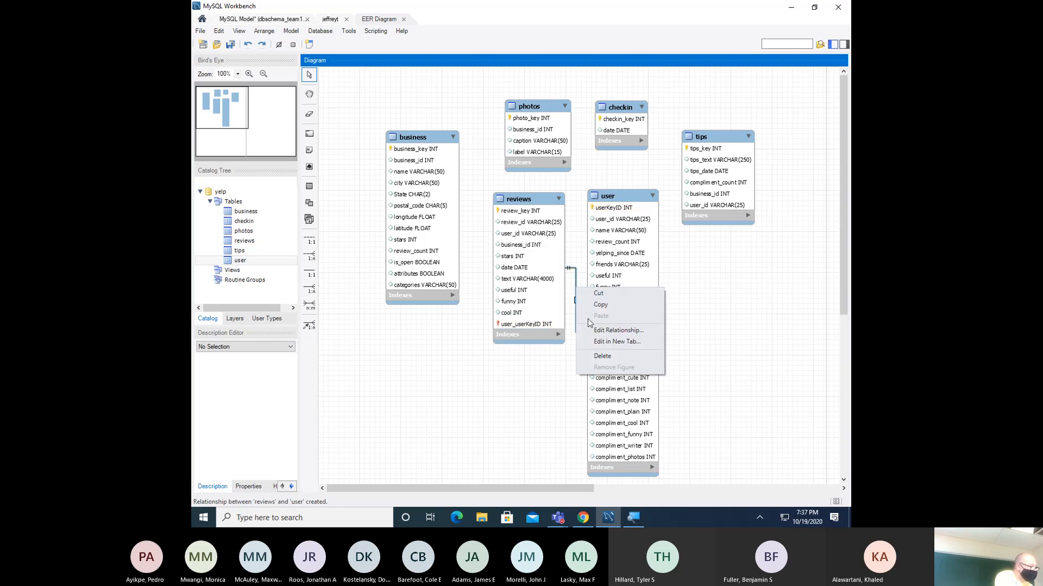
click(601, 357)
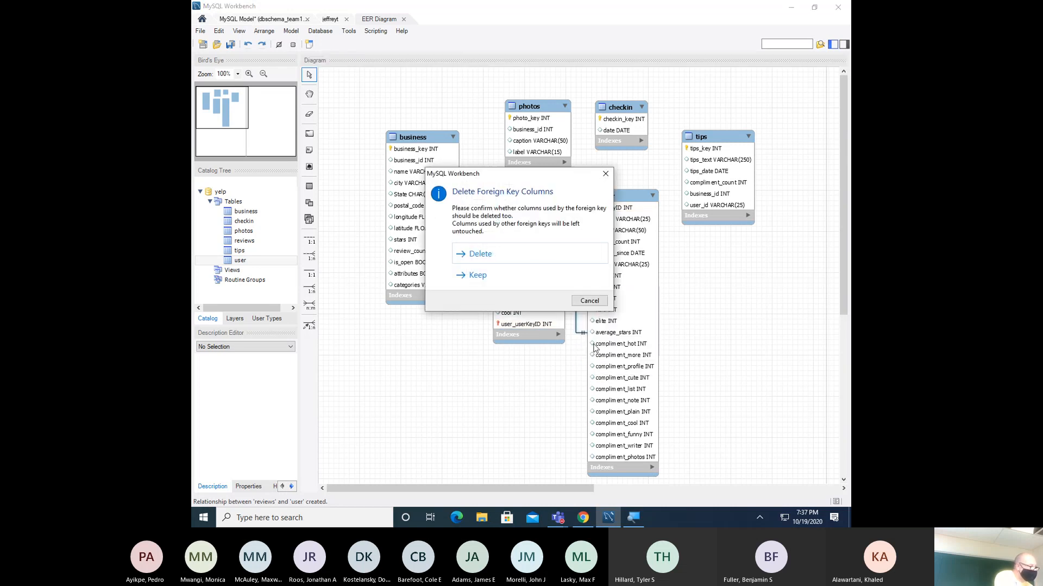
click(517, 256)
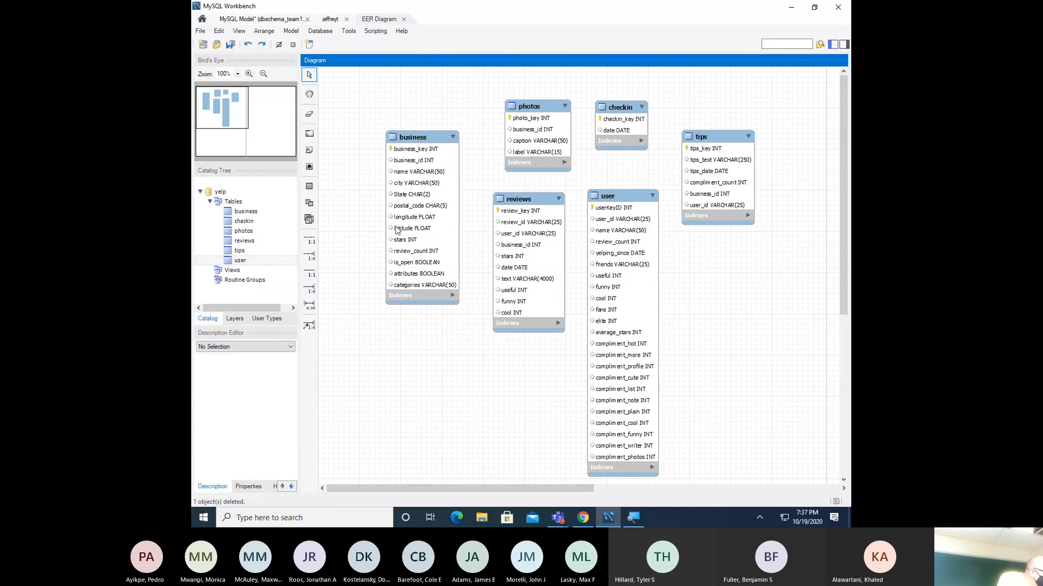
- Draw a new one-to-one link from reviews to user, undoing an accidental reviews self-relationship
click(311, 241)
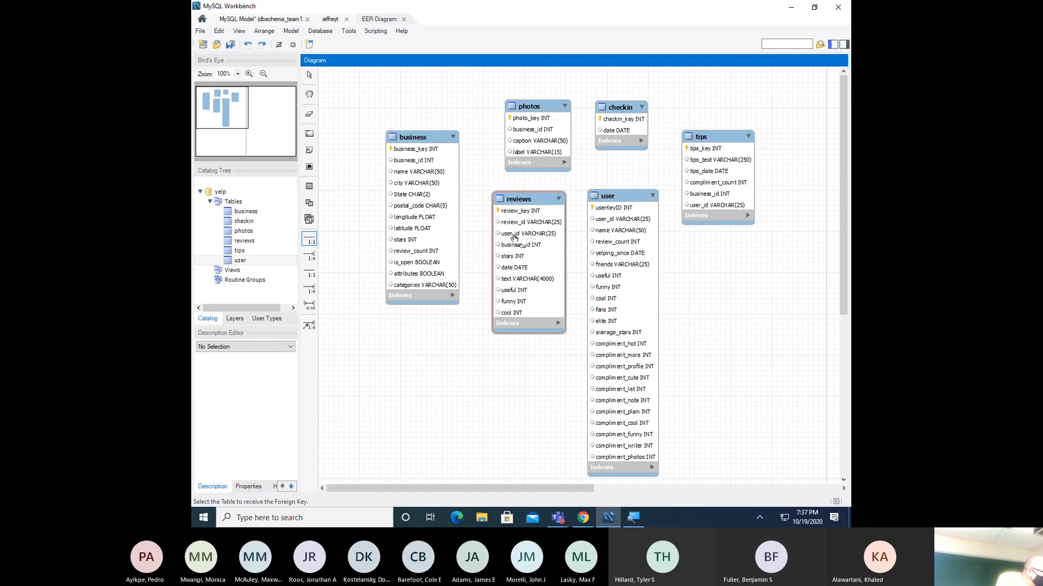
click(515, 236)
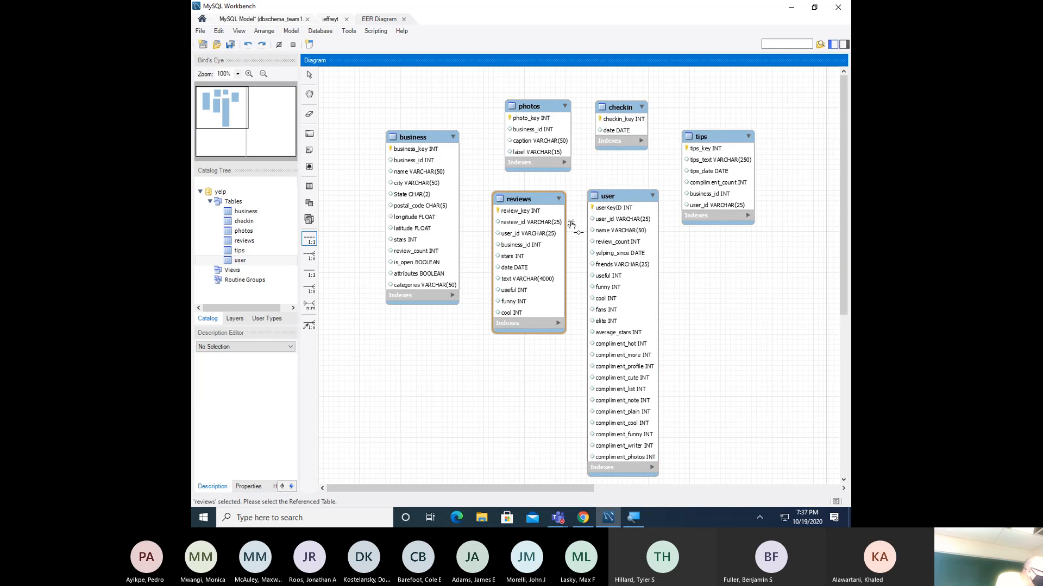
click(526, 237)
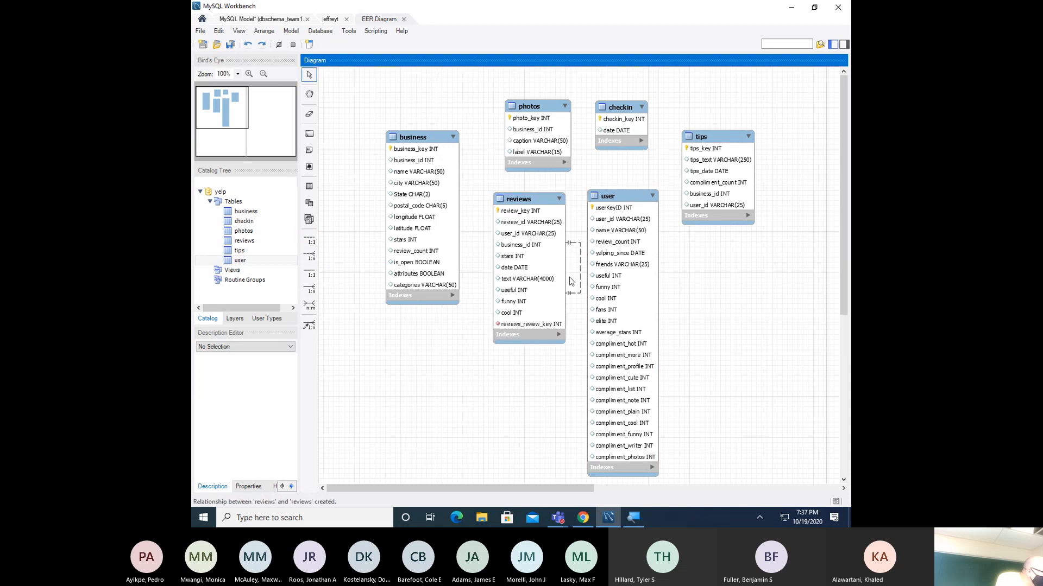
click(249, 46)
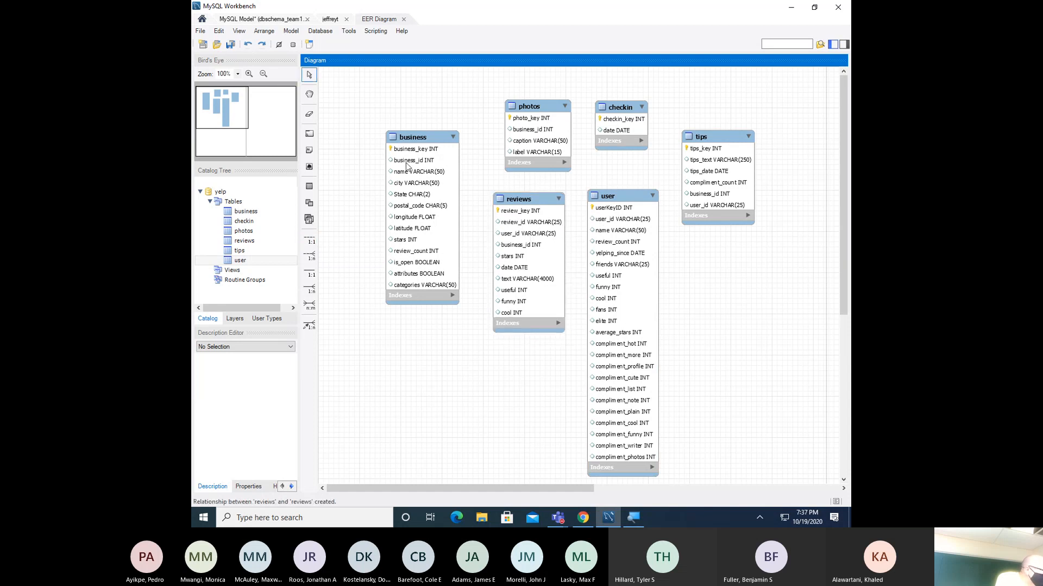
click(309, 240)
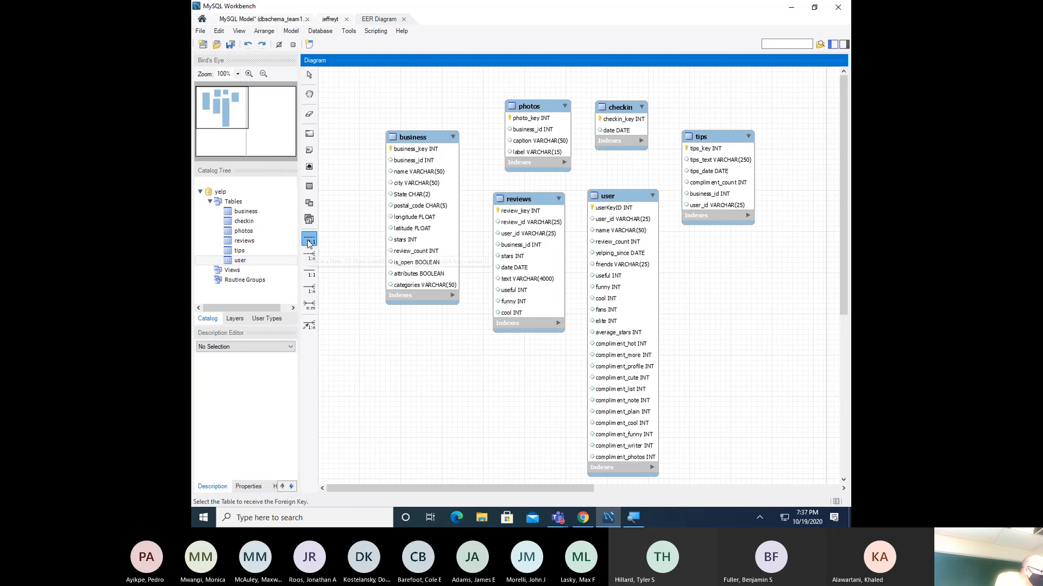
click(519, 244)
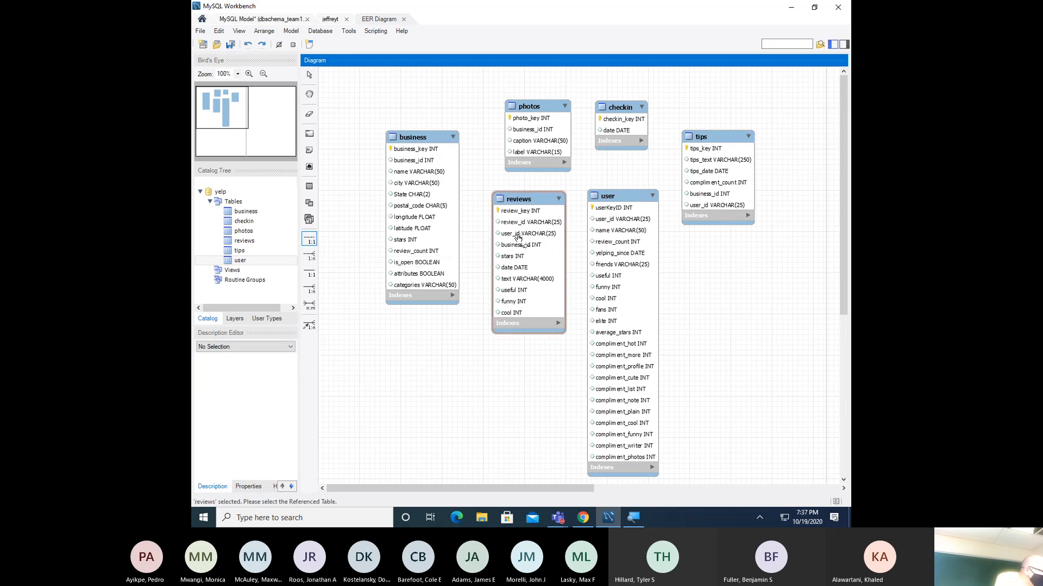
click(622, 225)
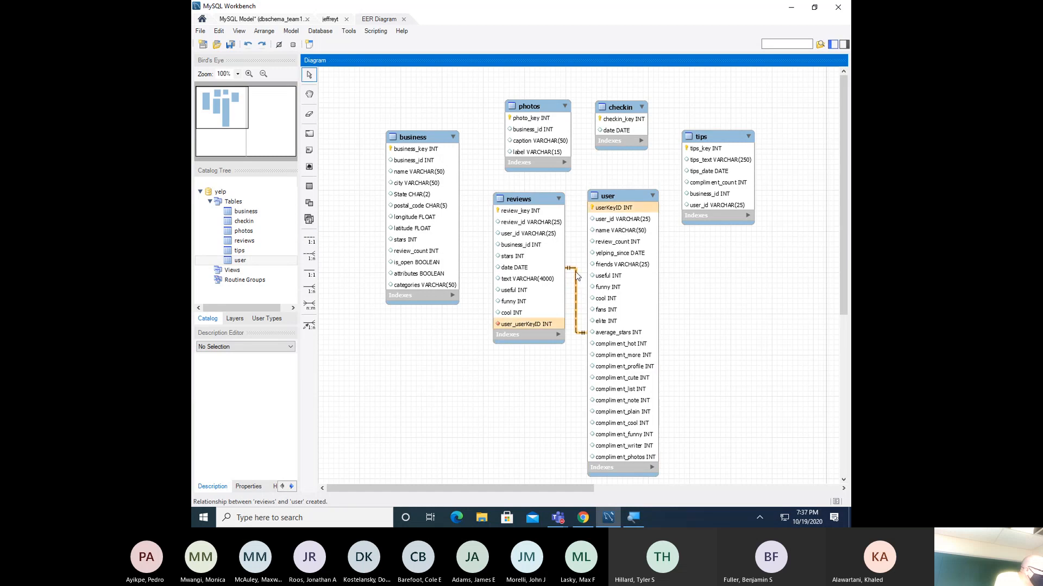
click(613, 211)
right_click(613, 209)
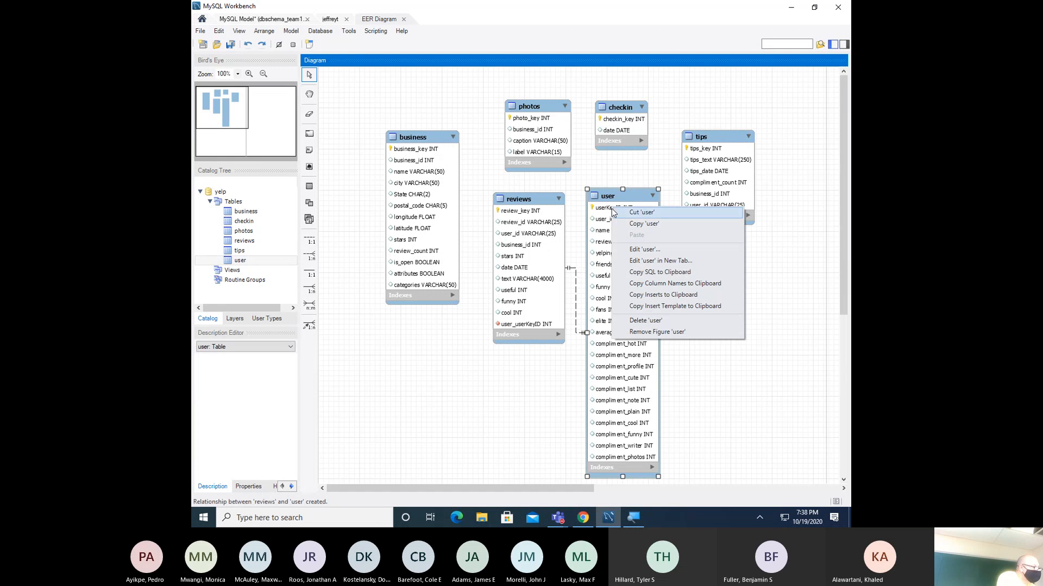
click(576, 294)
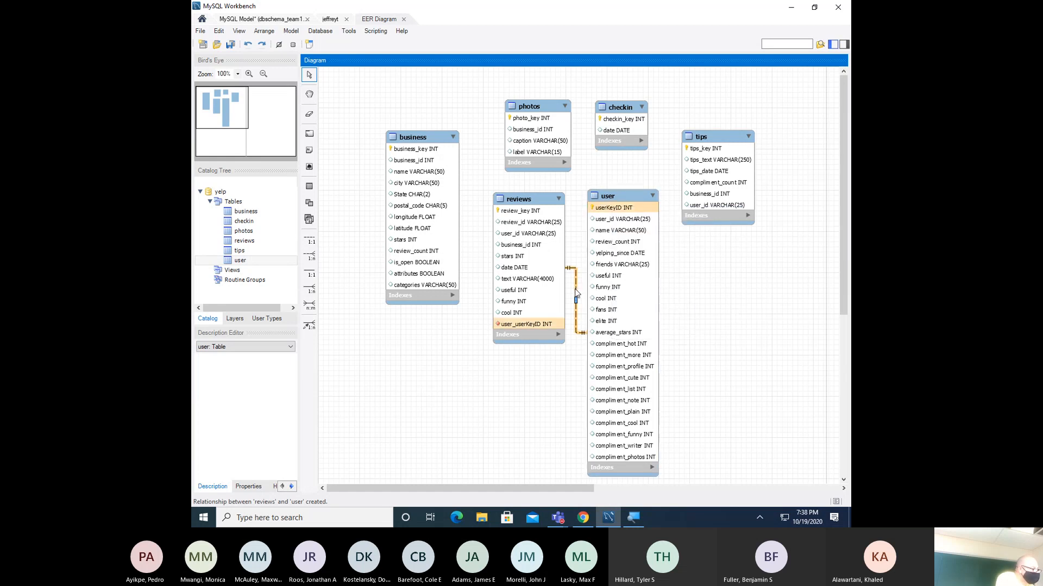
- Open the fk_reviews_user relationship editor, resize its panel, and close it again
double_click(576, 293)
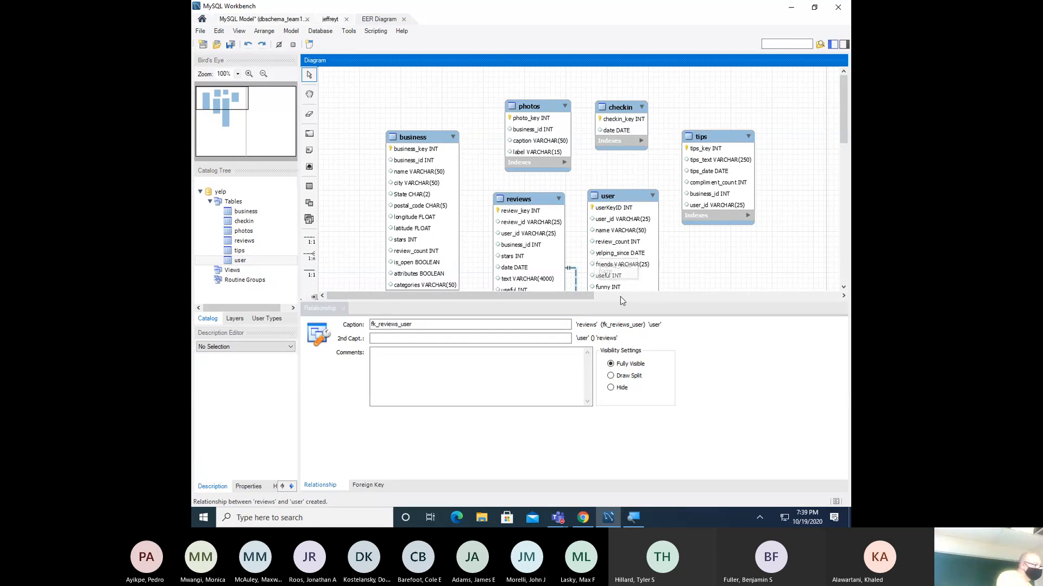
drag(627, 308, 627, 302)
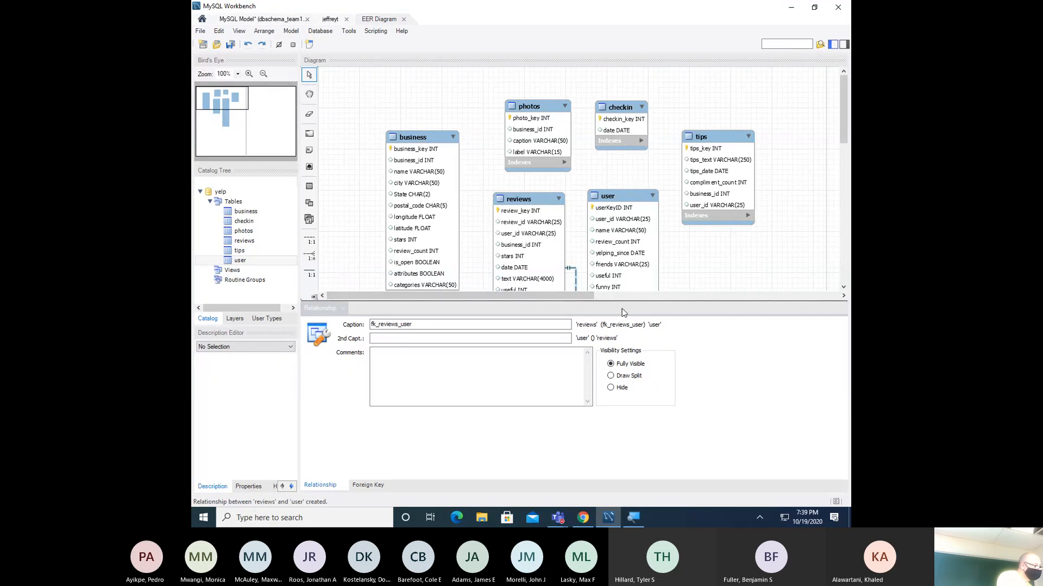
click(343, 307)
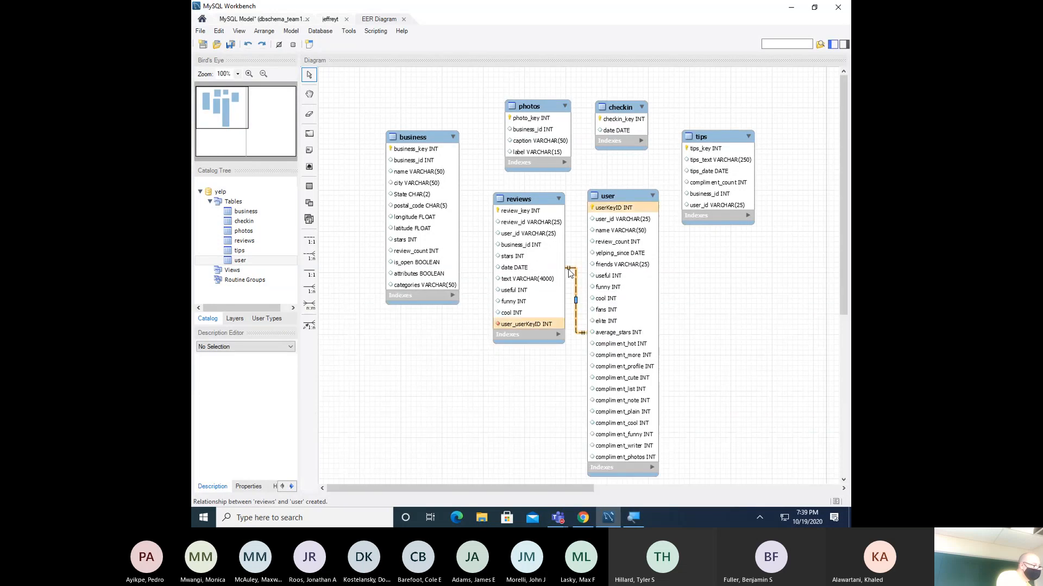
mouse_move(570, 273)
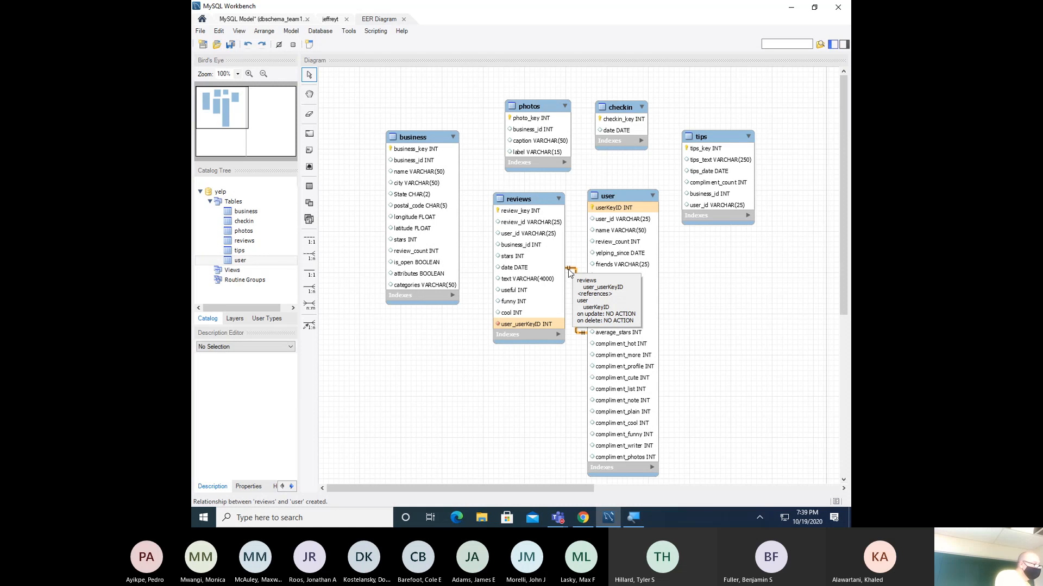
click(571, 272)
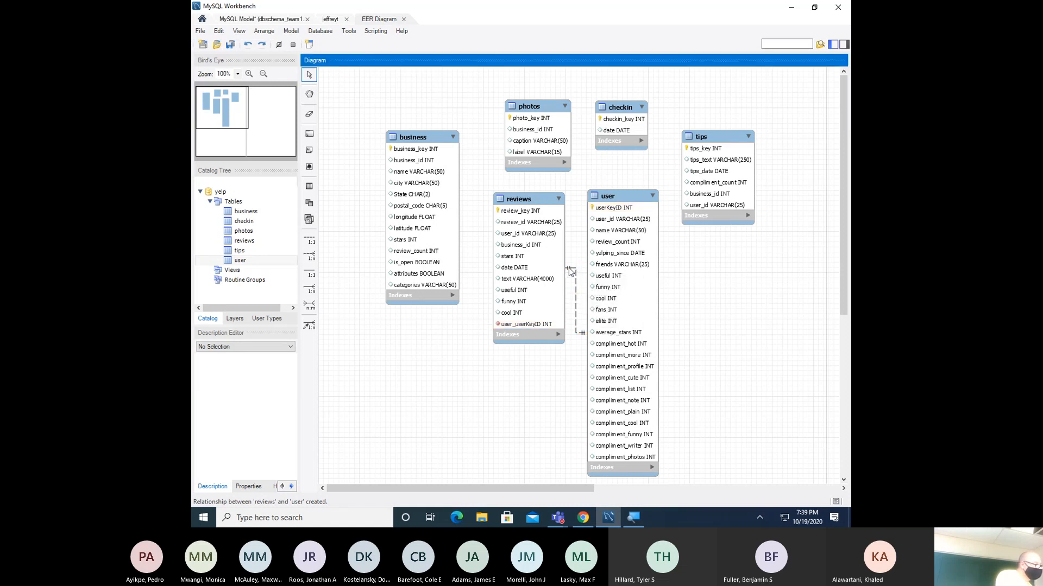
- Switch the relationship's visibility to Draw Split and back to Fully Visible, then close the editor
right_click(570, 274)
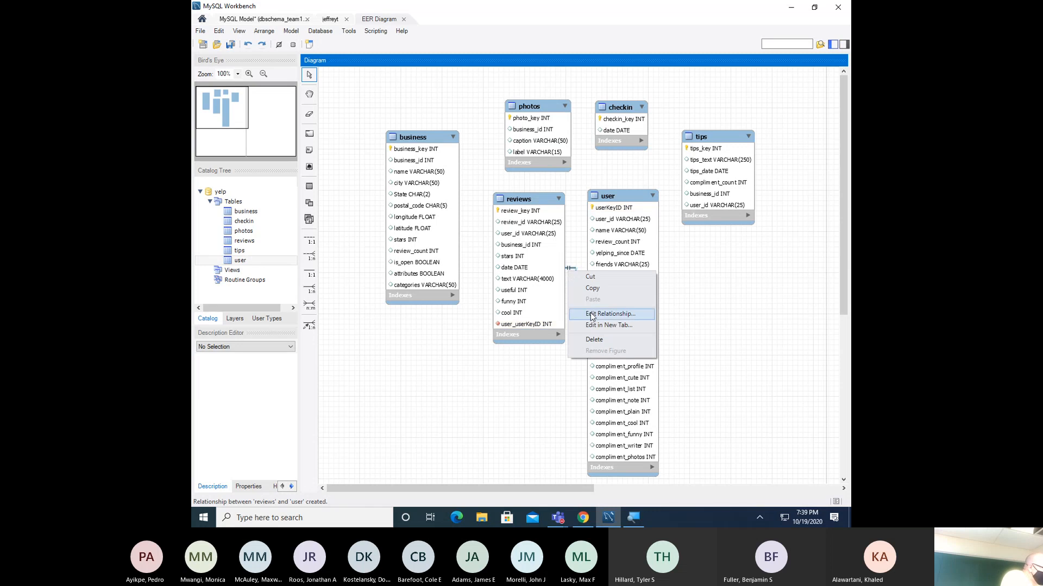
click(609, 314)
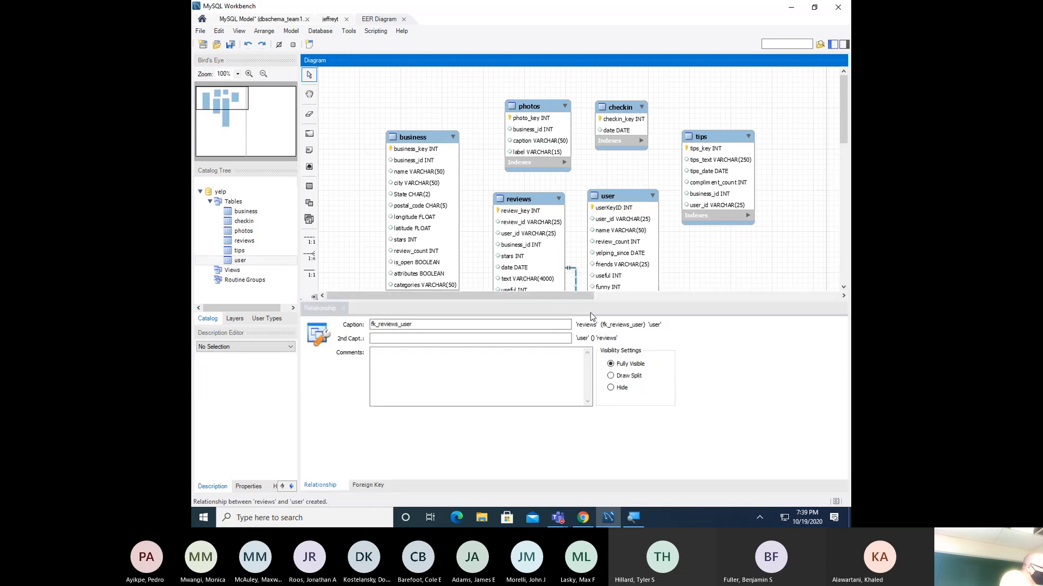
click(480, 339)
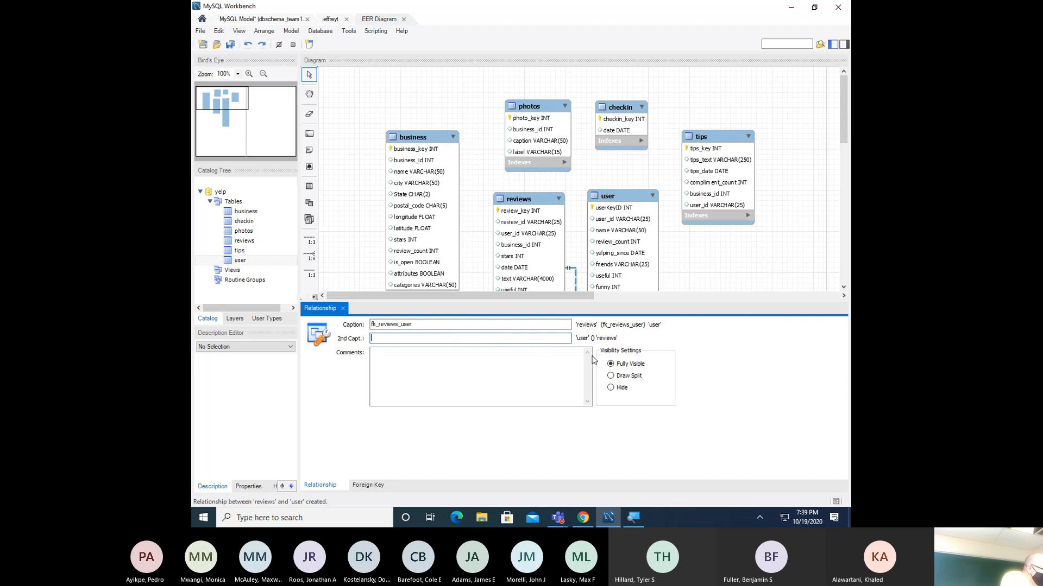
click(623, 374)
click(622, 365)
click(344, 308)
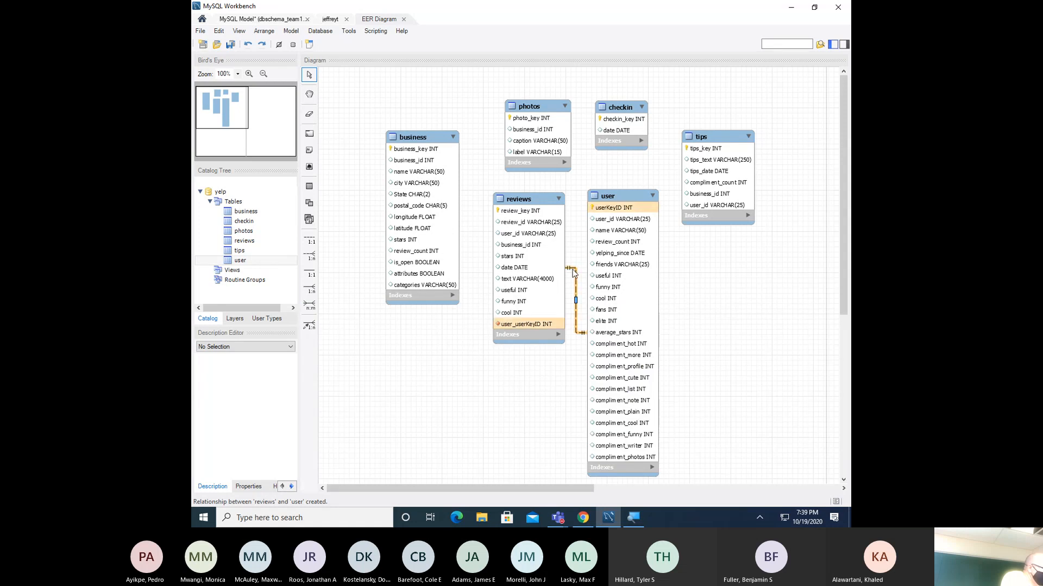
click(573, 273)
- Delete the reviews–user relationship and its user_userKeyID column from reviews
right_click(573, 272)
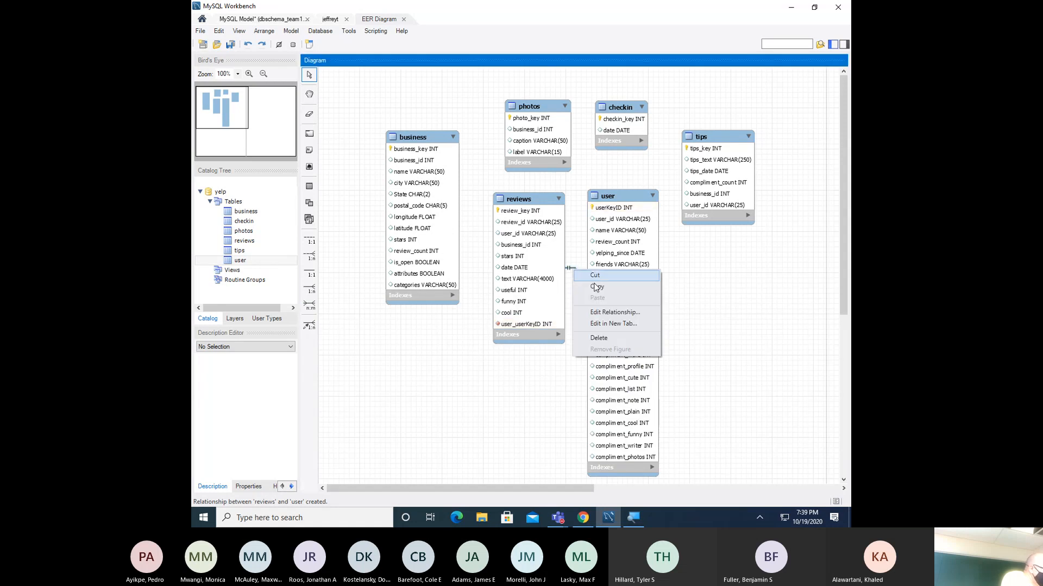
click(601, 338)
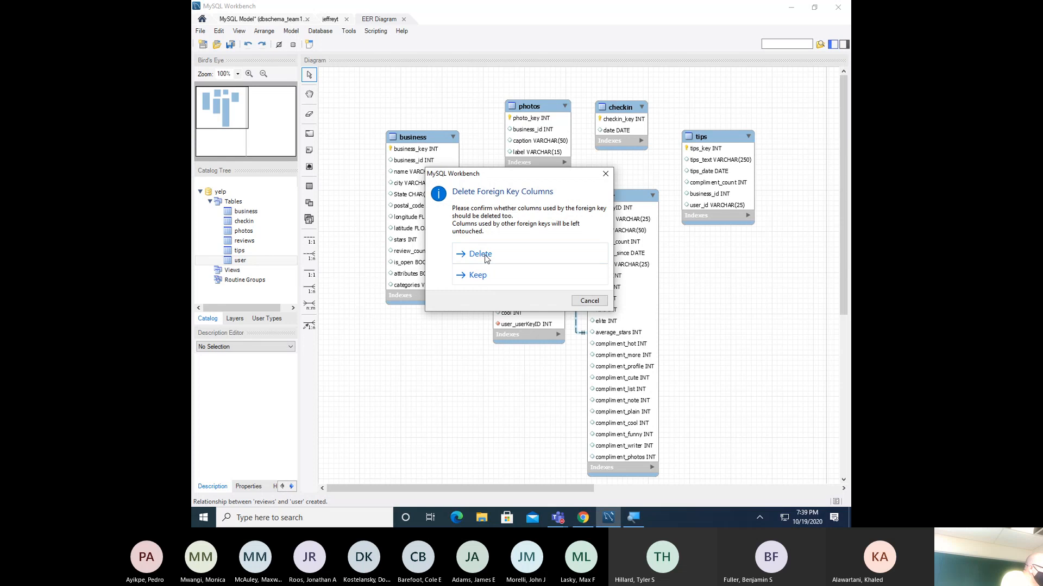
click(481, 254)
click(527, 247)
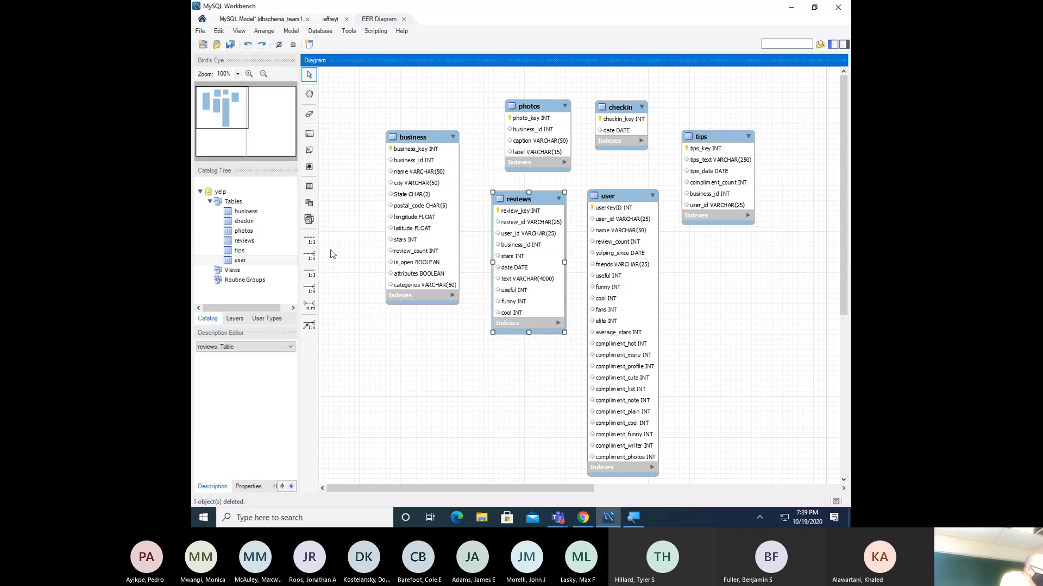
- Remove an accidental identifying reviews self-relationship and its reviews_review_key column, then start a non-identifying link from reviews
click(310, 272)
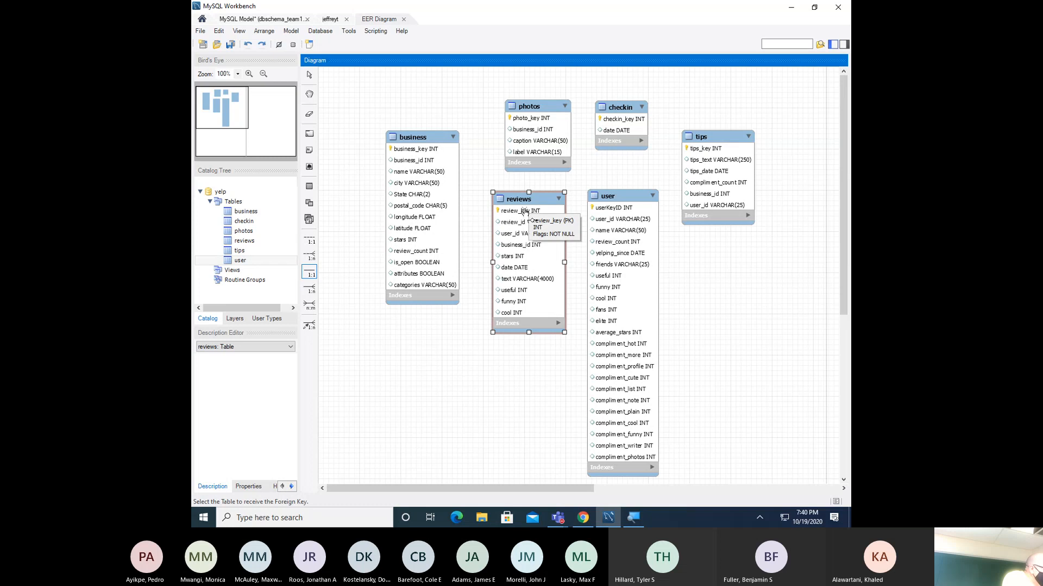
click(524, 212)
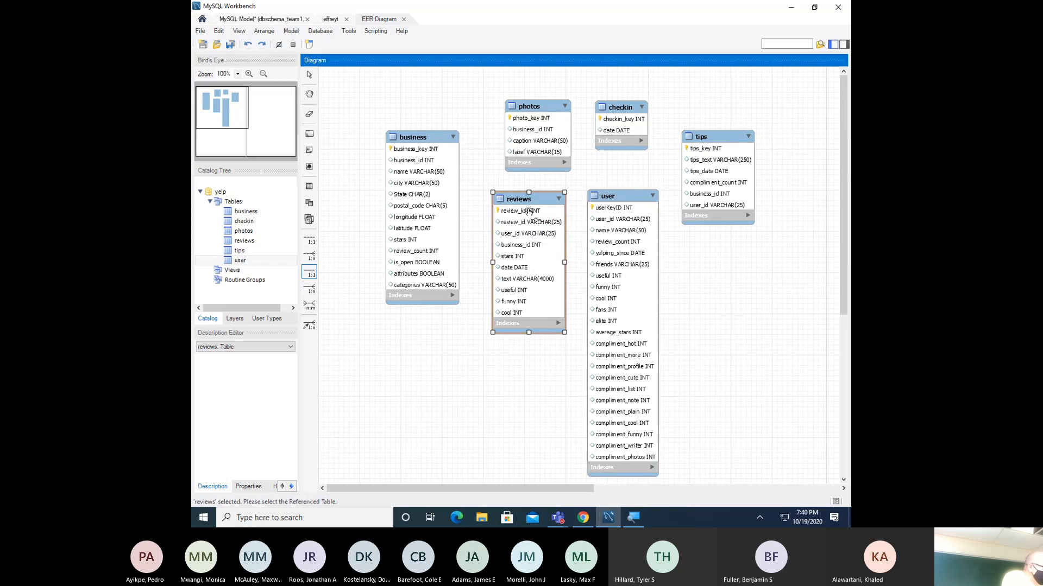
click(529, 213)
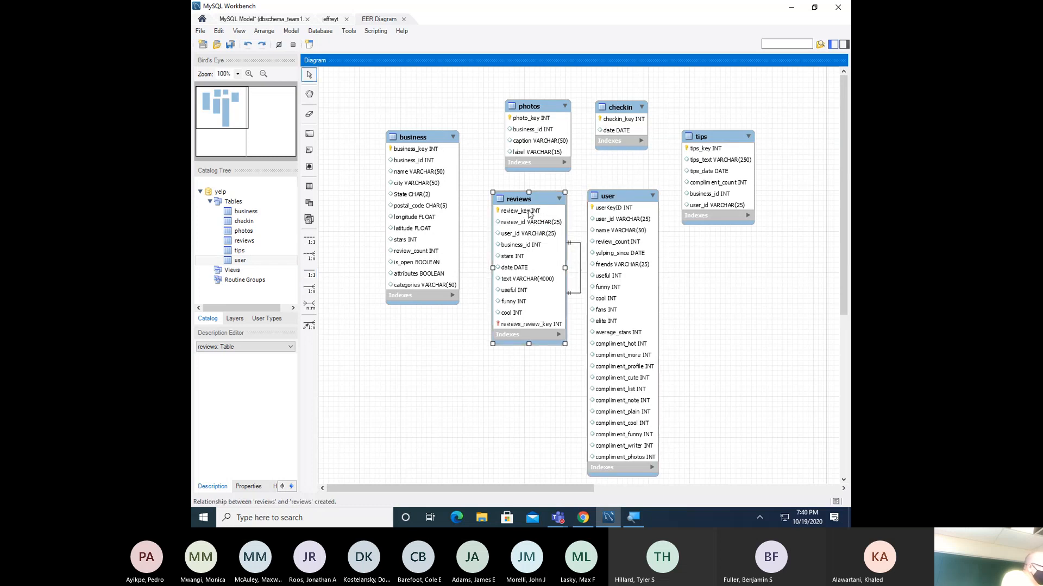
click(577, 248)
right_click(577, 248)
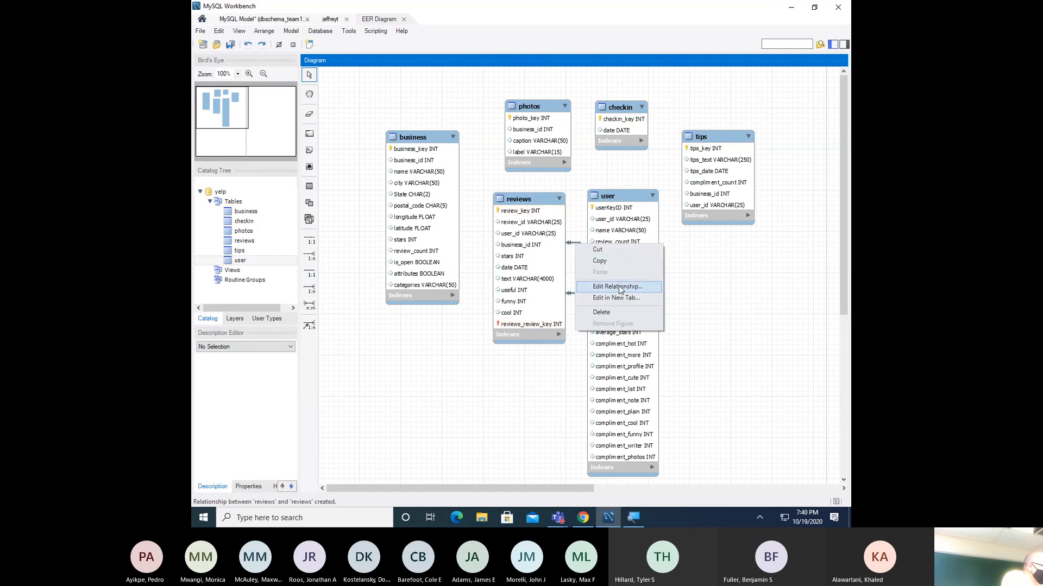
click(613, 308)
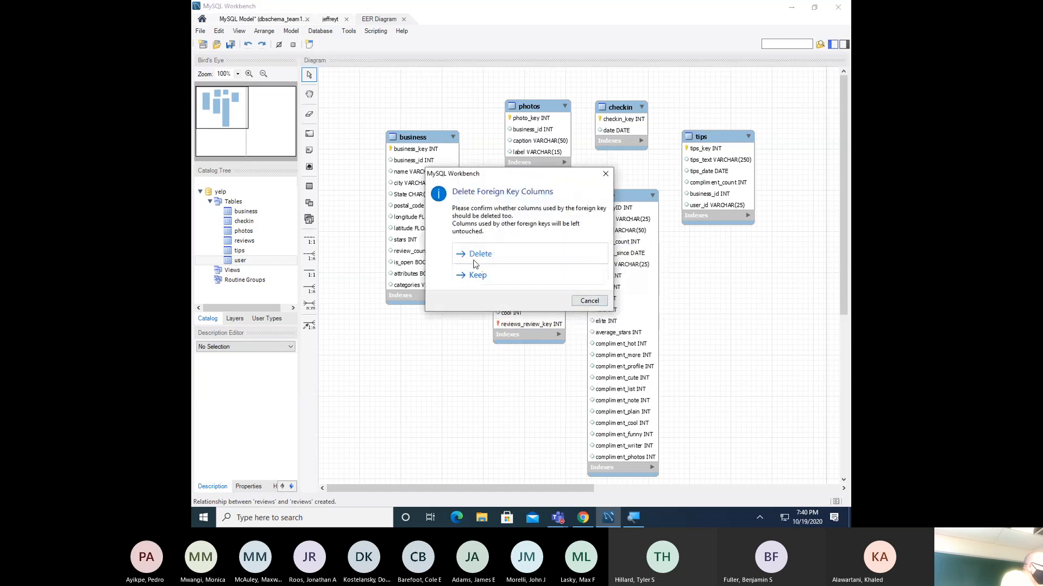
click(478, 254)
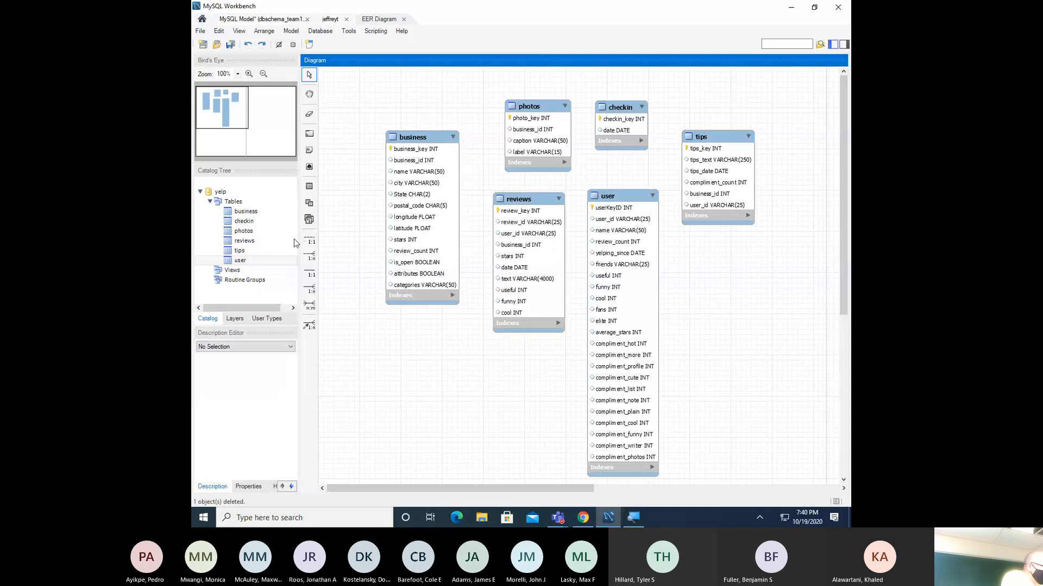
click(309, 239)
click(522, 219)
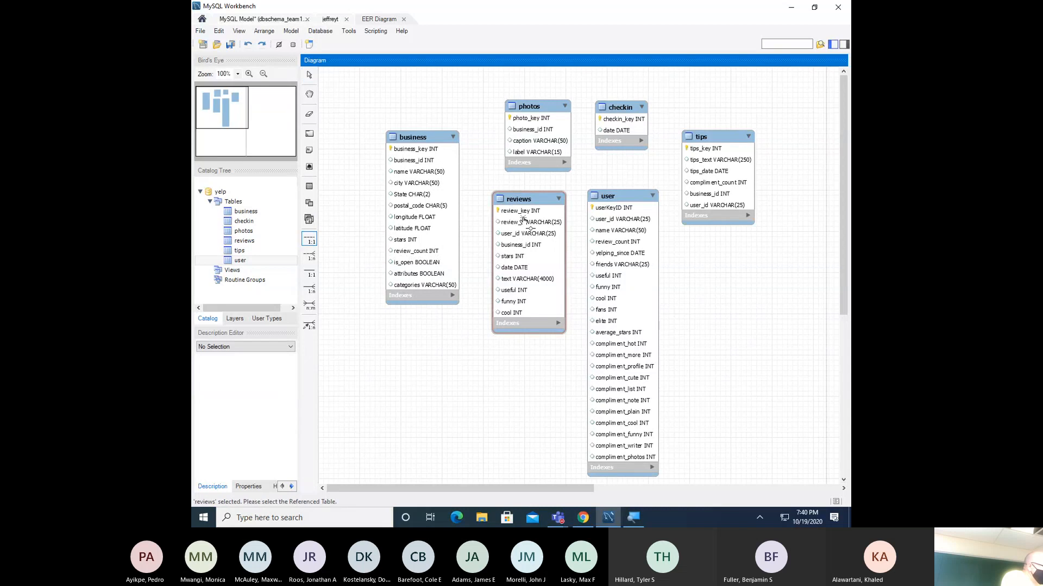
- Link reviews to user with the non-identifying one-to-one relationship, adding user_userKeyID INT
click(597, 227)
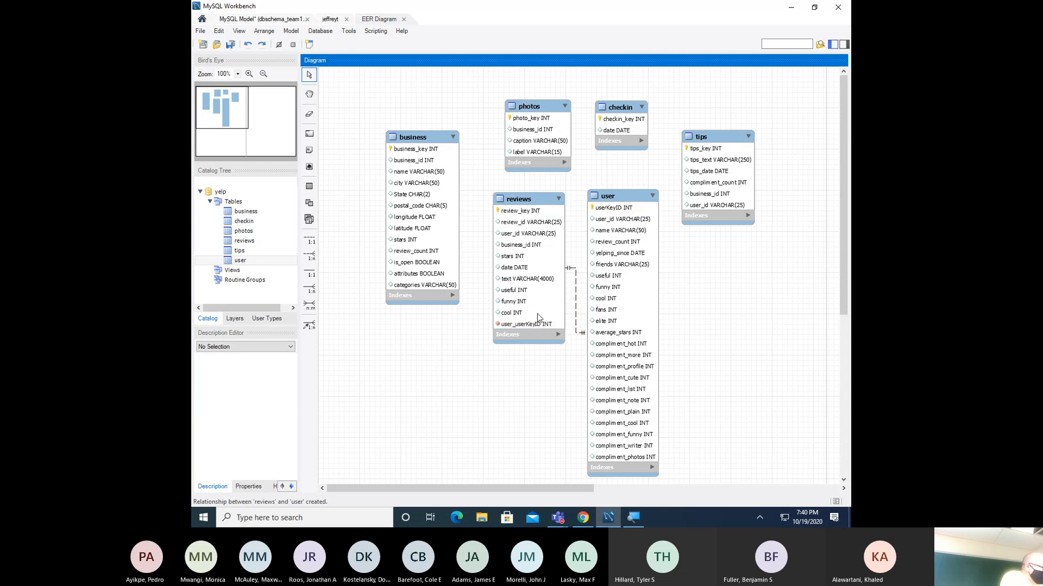
mouse_move(532, 324)
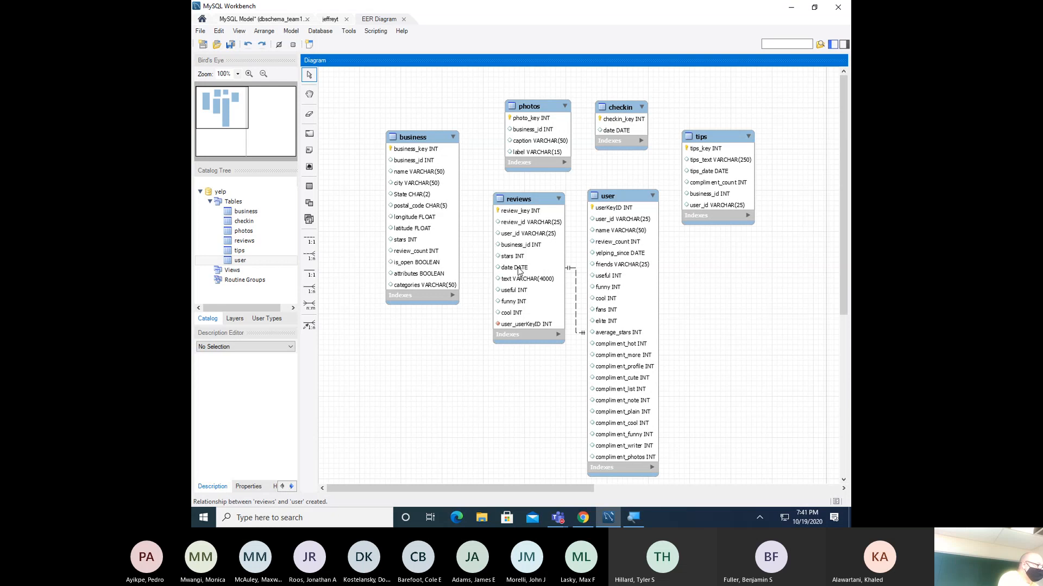
click(525, 207)
- Relate business to photos one-to-one, adding photos_photo_key INT to business
click(309, 239)
click(409, 202)
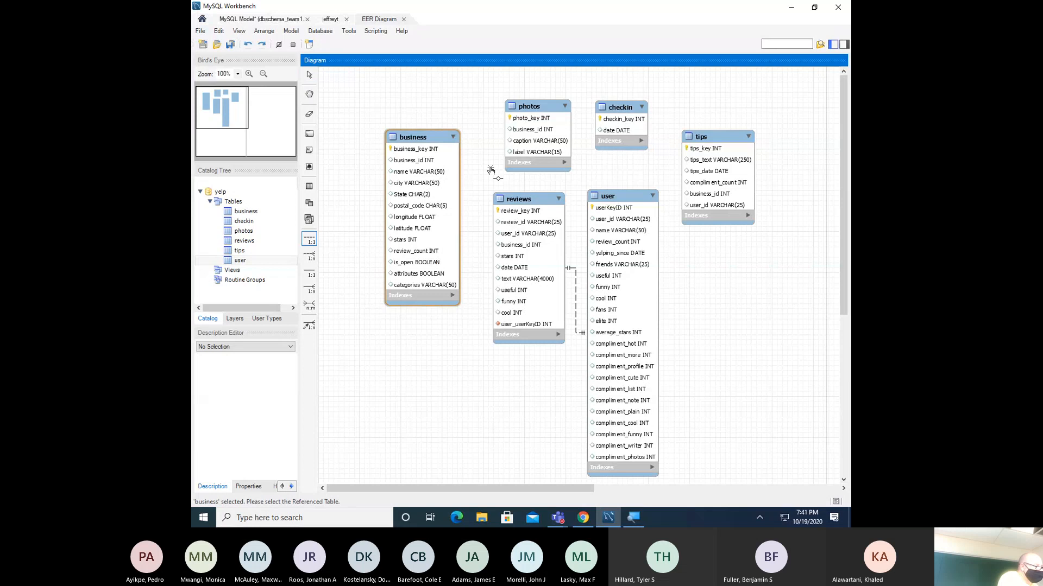
click(522, 152)
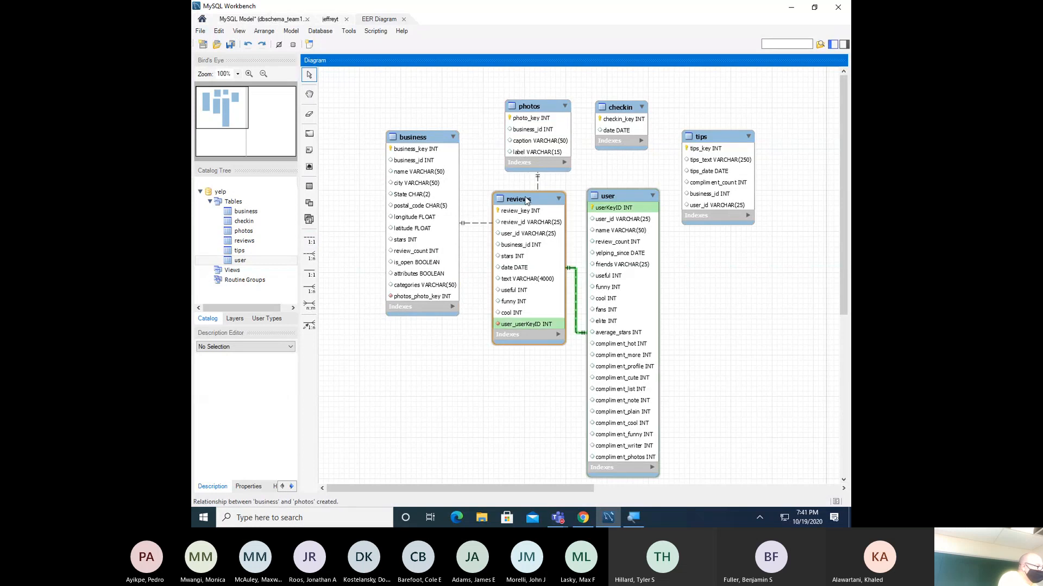
- Move the reviews table lower and link user to tips, adding tips_tips_key to user
drag(523, 200, 517, 243)
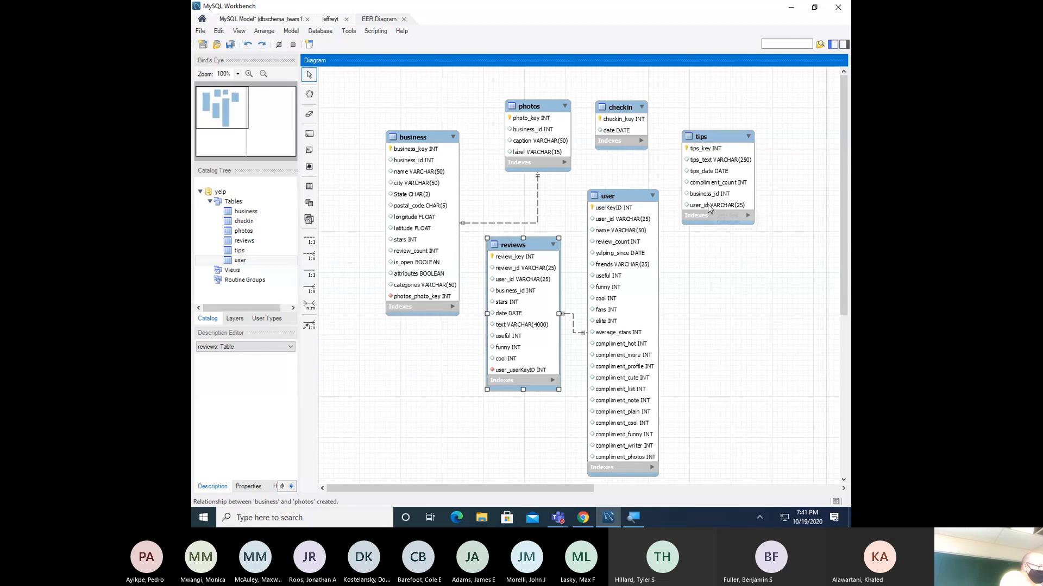
click(309, 239)
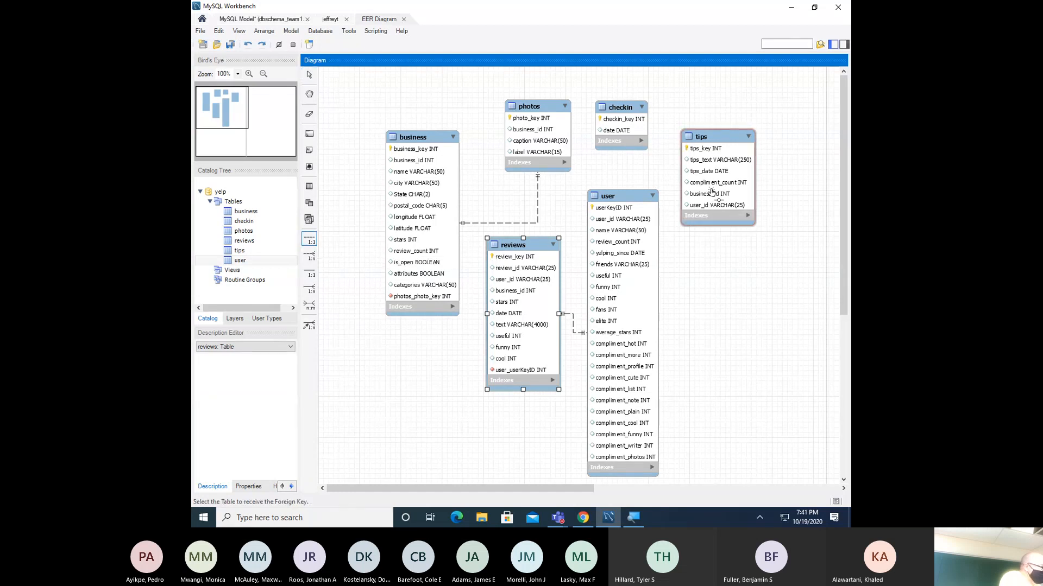
click(624, 210)
click(692, 205)
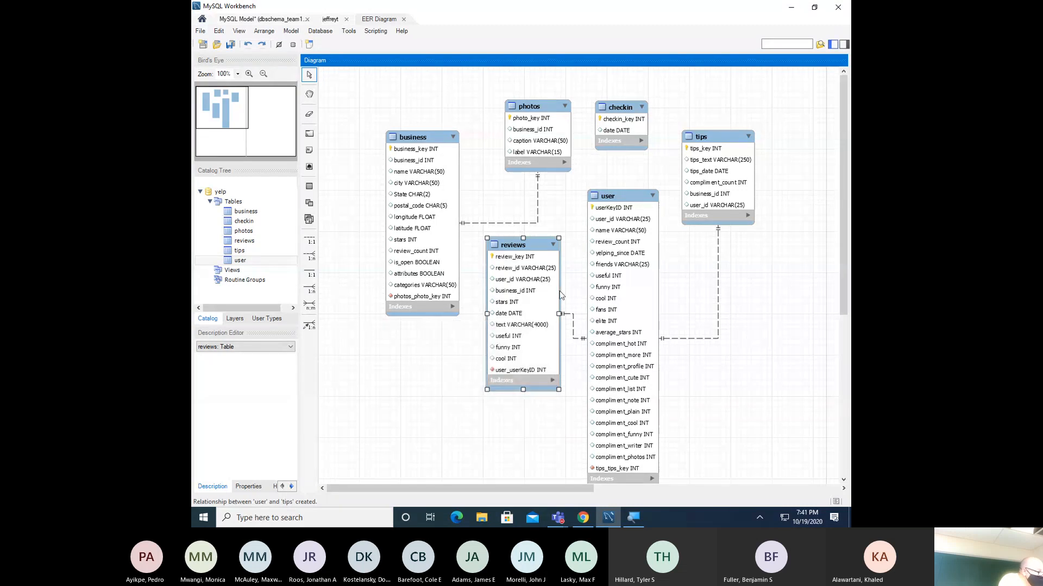
- Add a checkin_id INT column after tips_tips_key in the user table editor
right_click(623, 308)
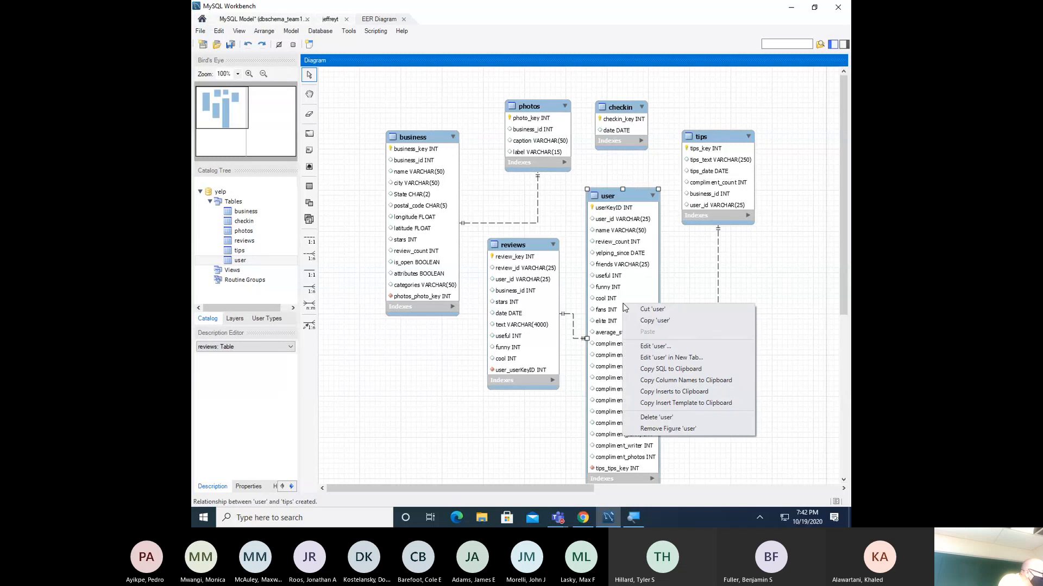
click(650, 348)
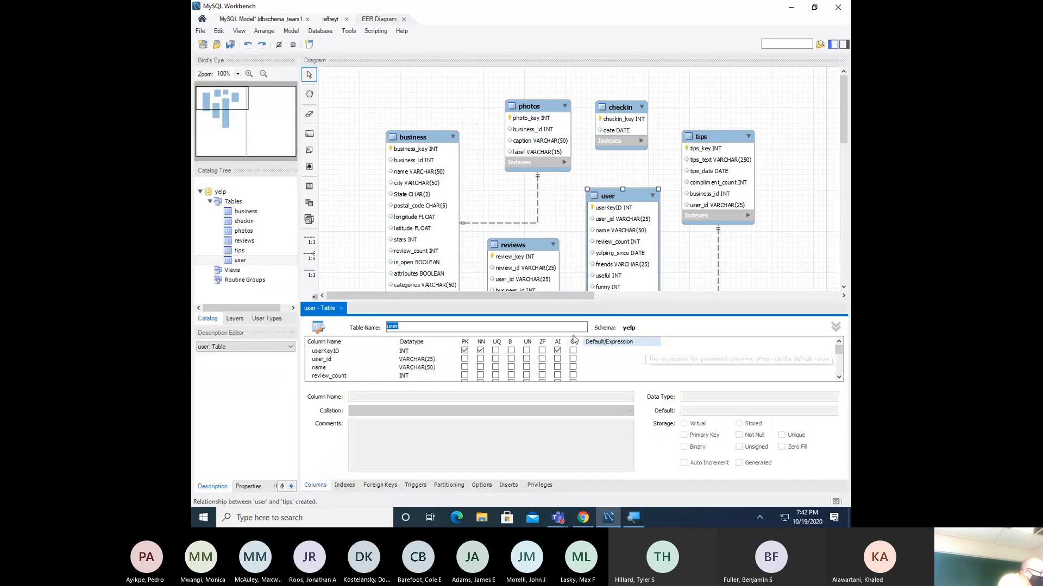
scroll(363, 375, down, 3)
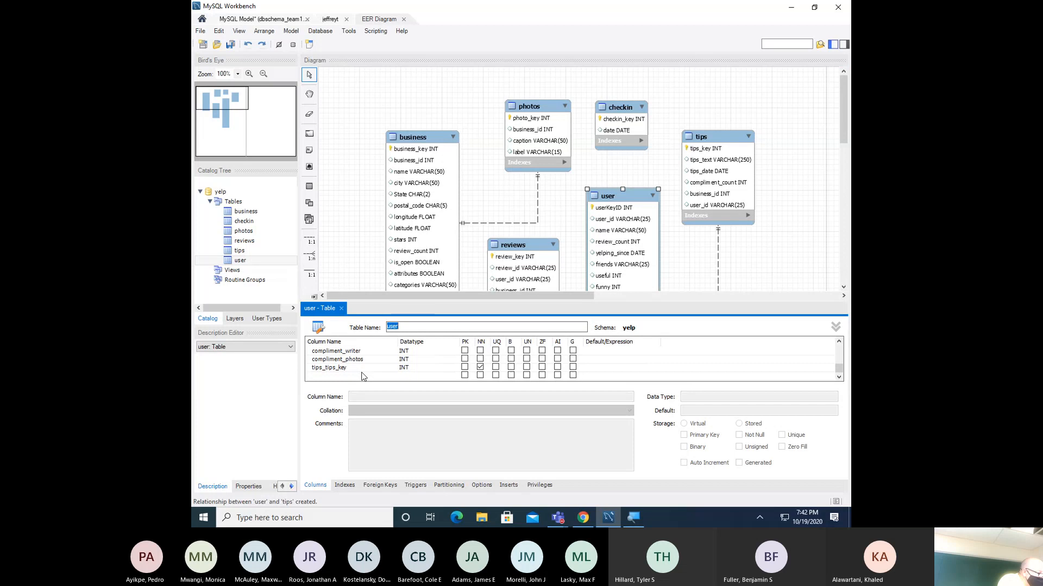
scroll(363, 375, down, 5)
click(352, 376)
click(354, 377)
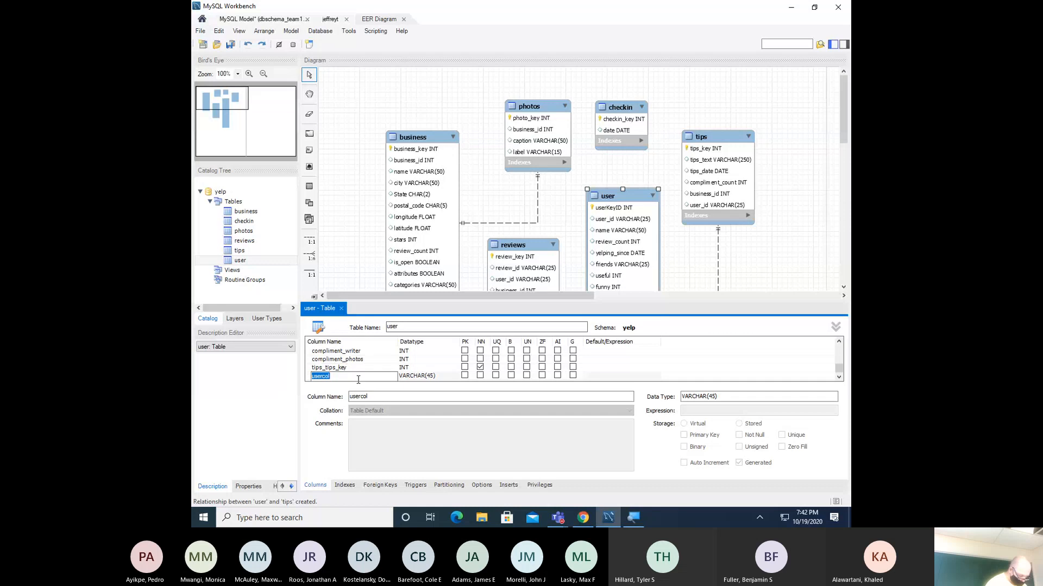
text(checkin)
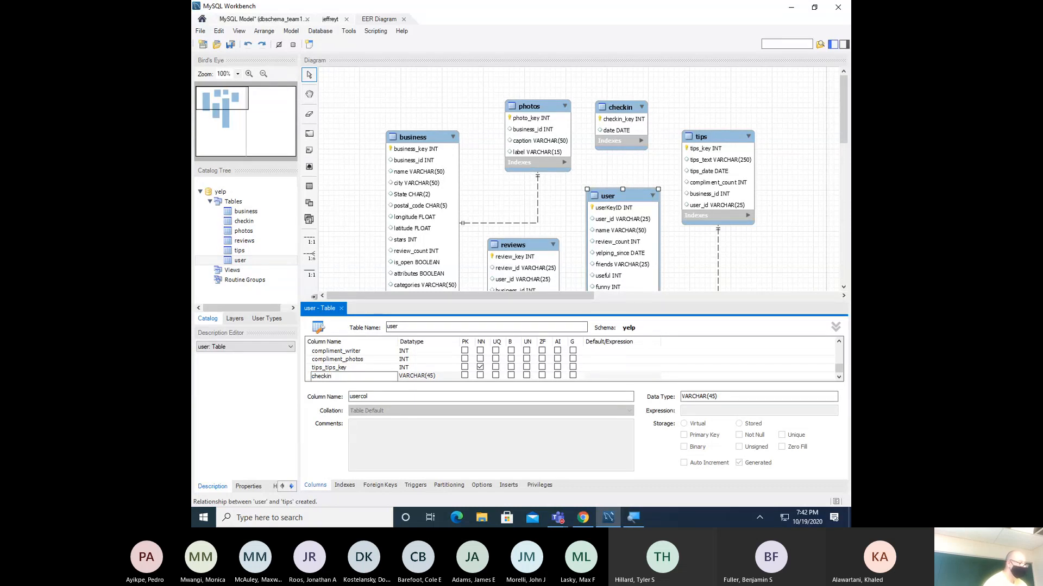
text(_id)
key(Return)
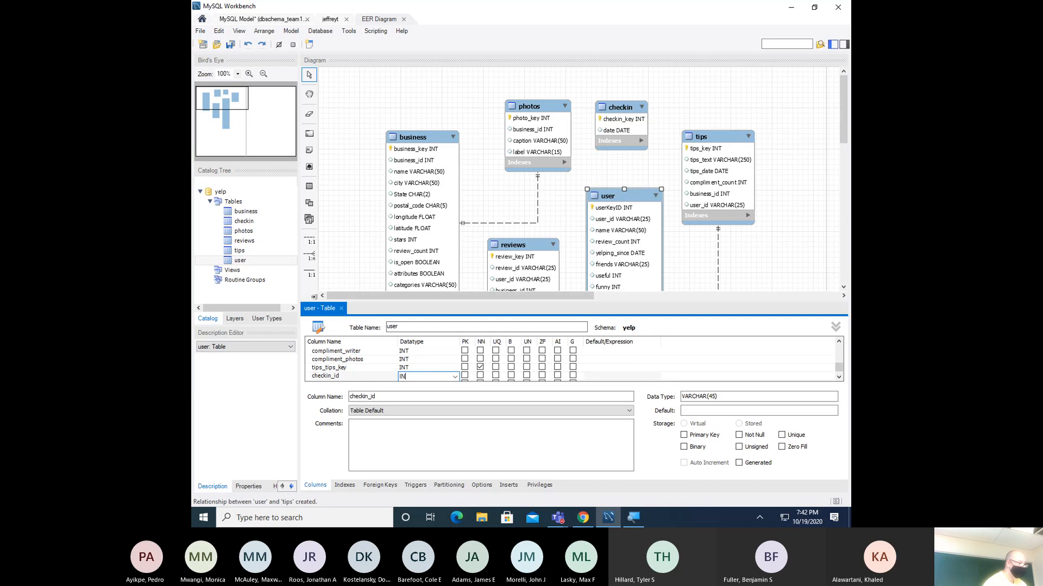
click(358, 377)
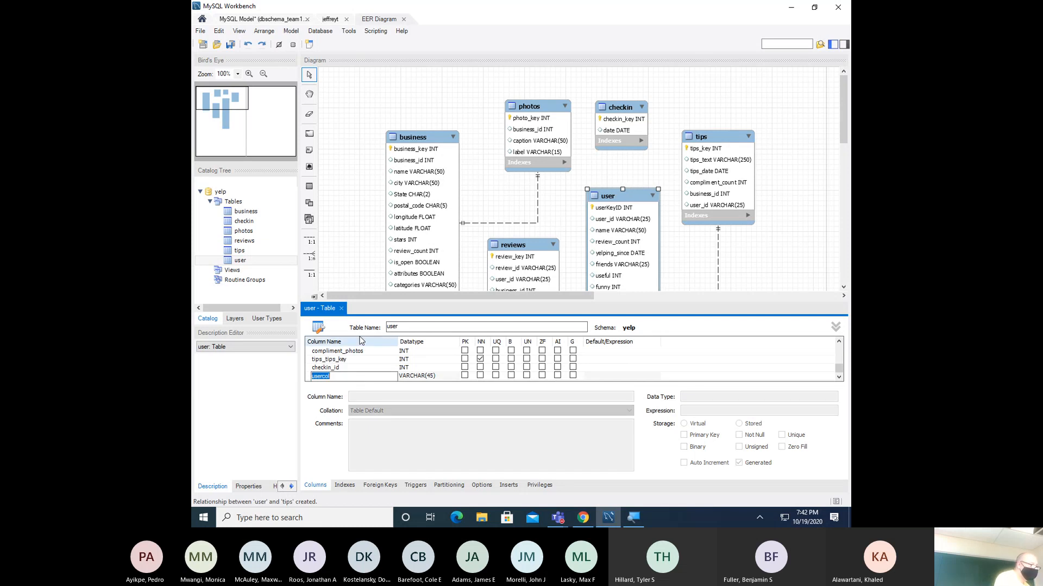
click(341, 309)
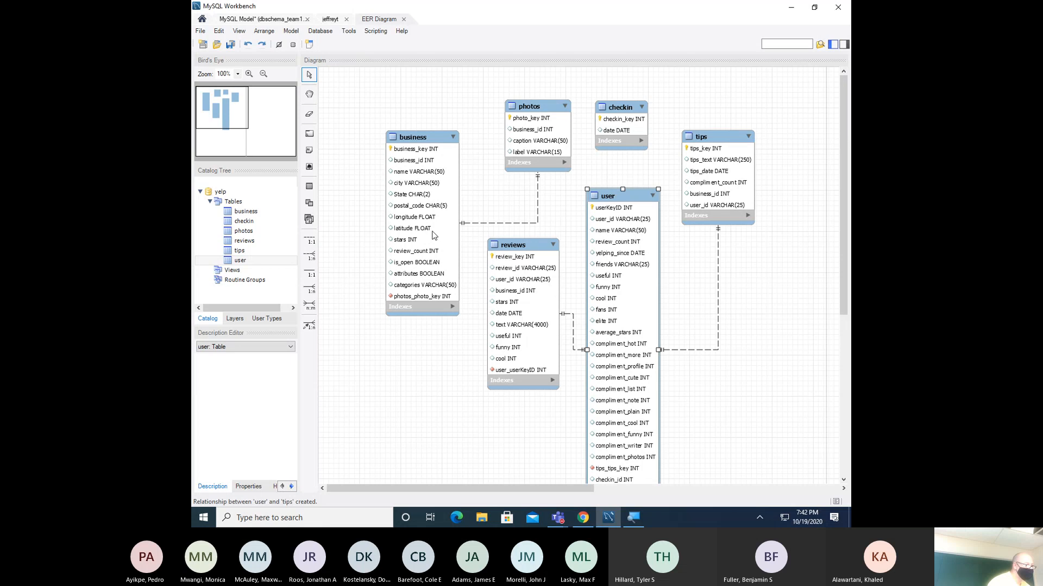
- Relate user to checkin one-to-one, adding checkin_checkin_key INT to user
click(630, 237)
click(615, 129)
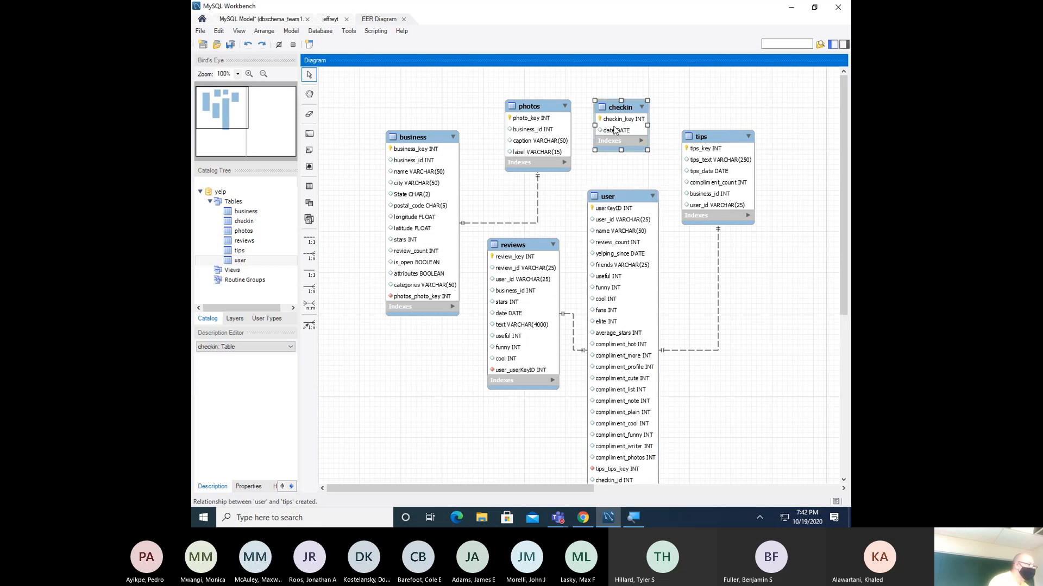
click(599, 255)
click(308, 240)
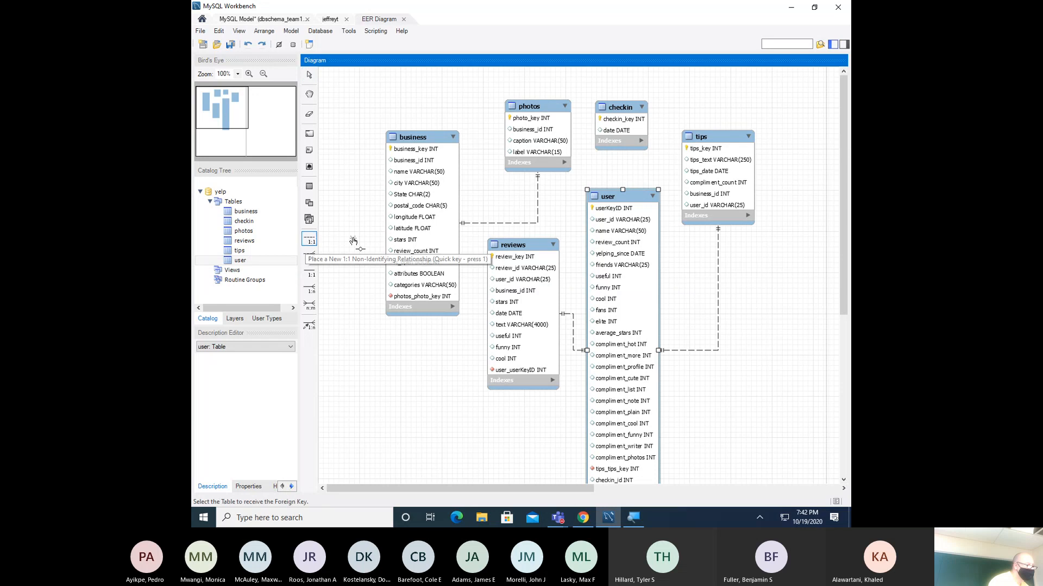
click(619, 236)
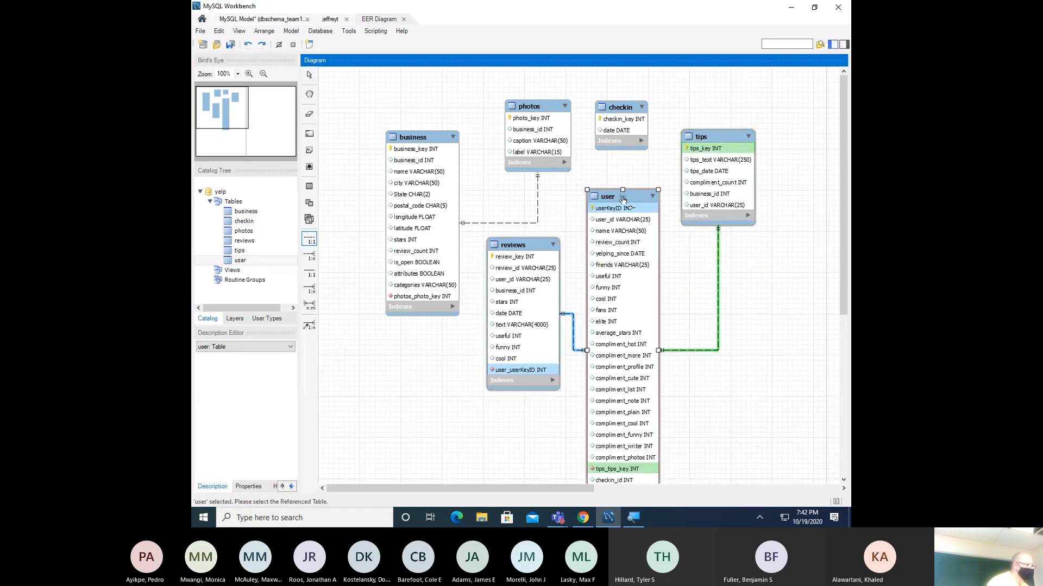
click(622, 124)
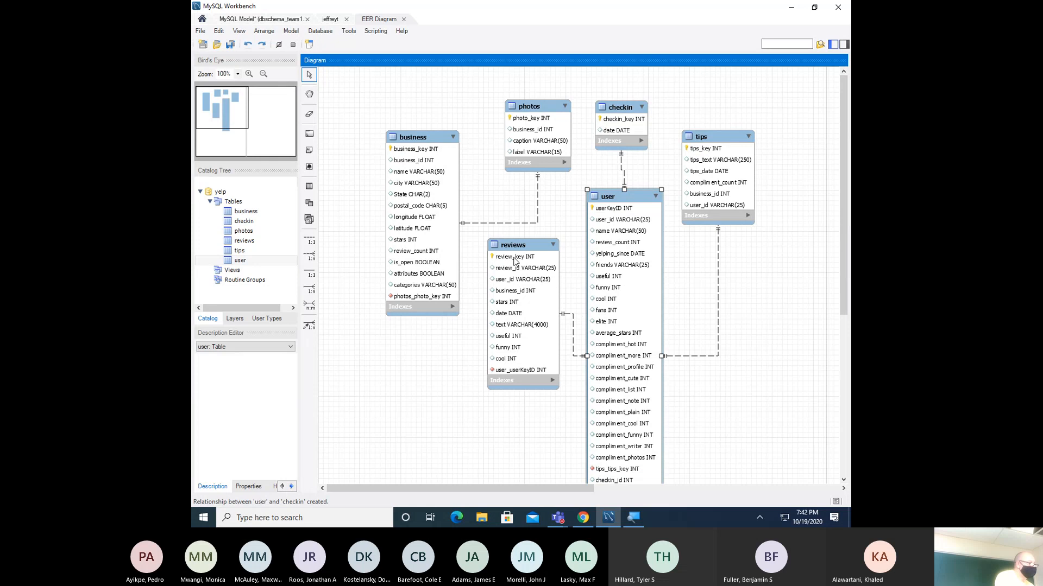
- Nudge the reviews table slightly left and scroll to inspect the user table
drag(510, 252, 504, 253)
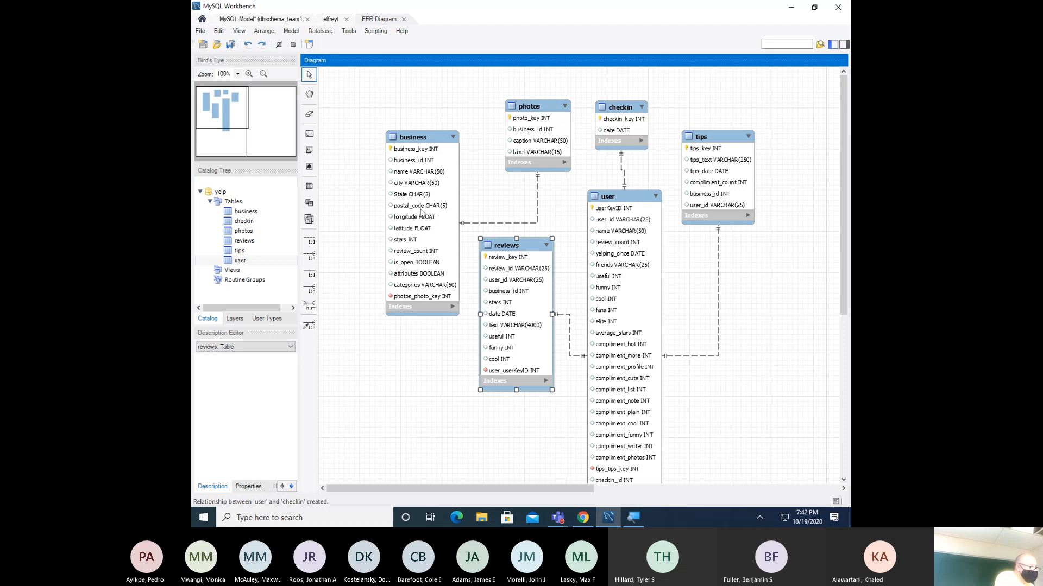
scroll(420, 251, down, 2)
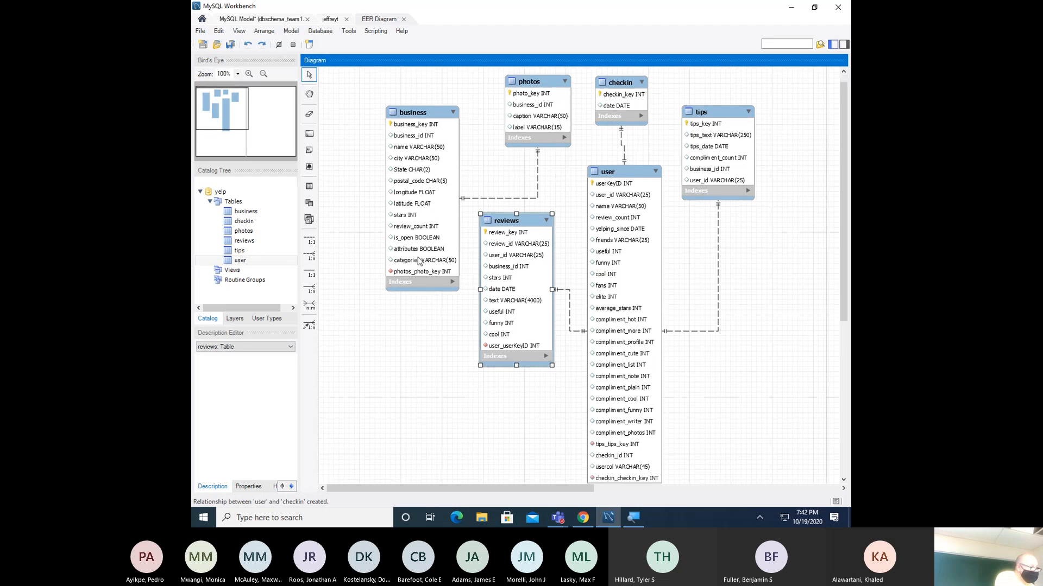
scroll(420, 251, up, 1)
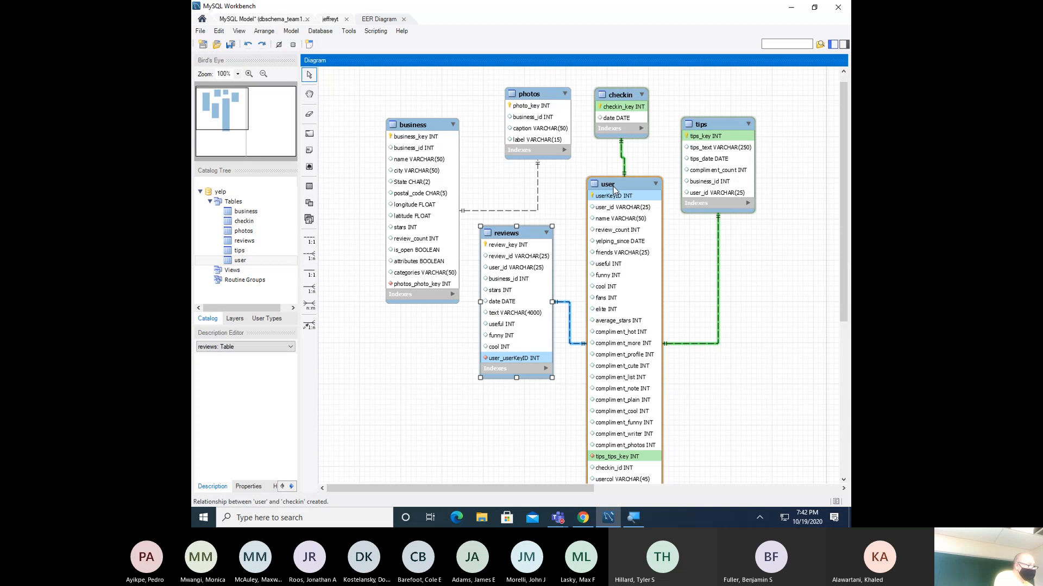
mouse_move(612, 192)
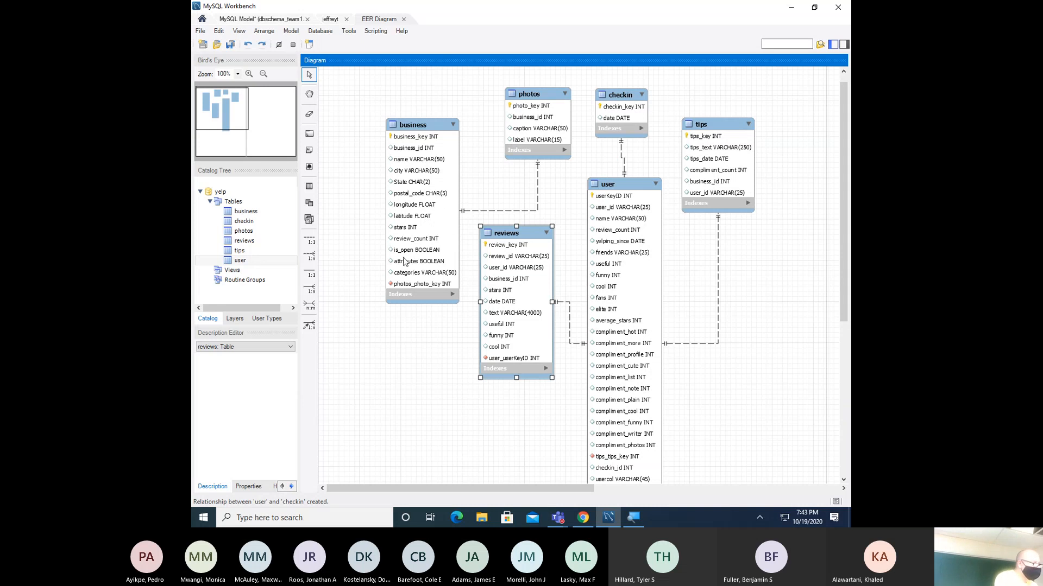
scroll(401, 260, down, 1)
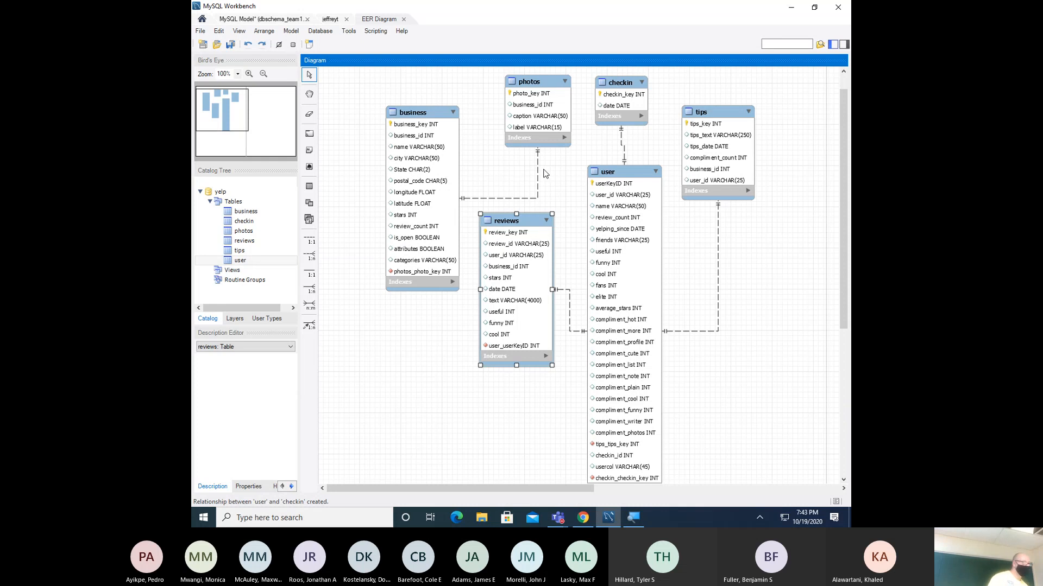
- Save the dbschema_team1 model and open the Database menu
click(231, 45)
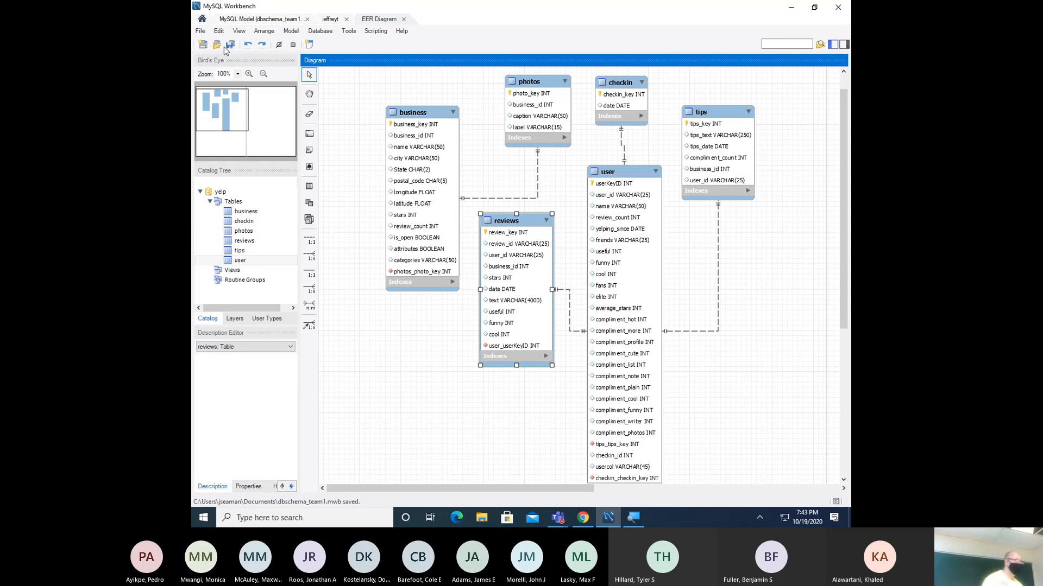
click(320, 31)
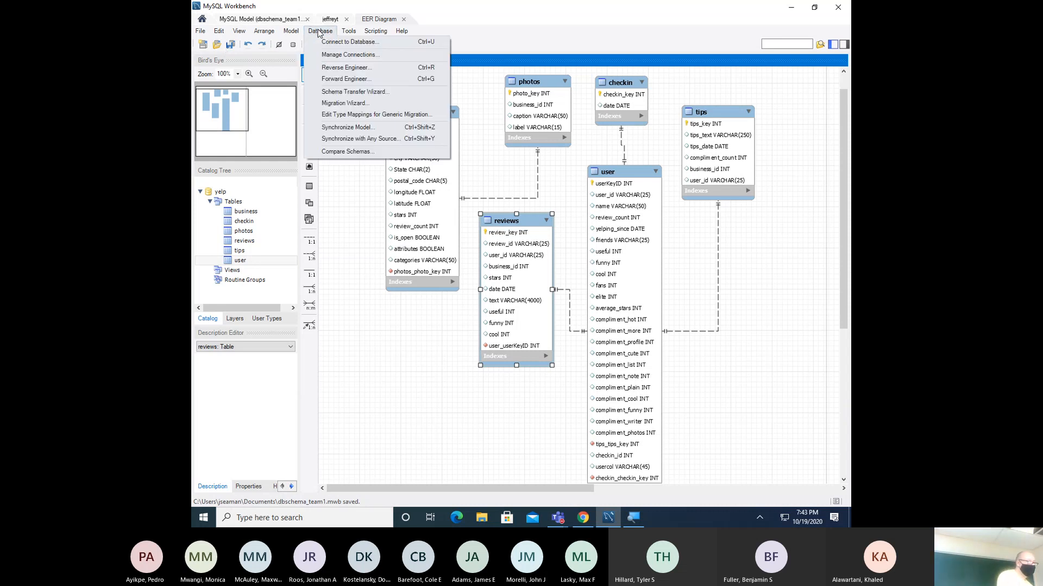
- Start Forward Engineer with the stored server connection and enter the server password
click(352, 80)
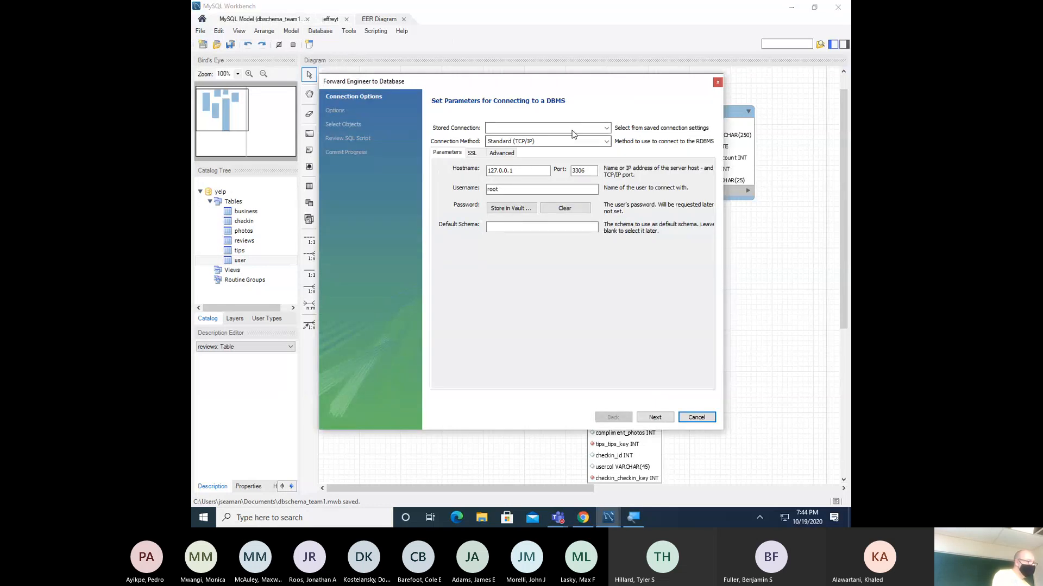
click(596, 129)
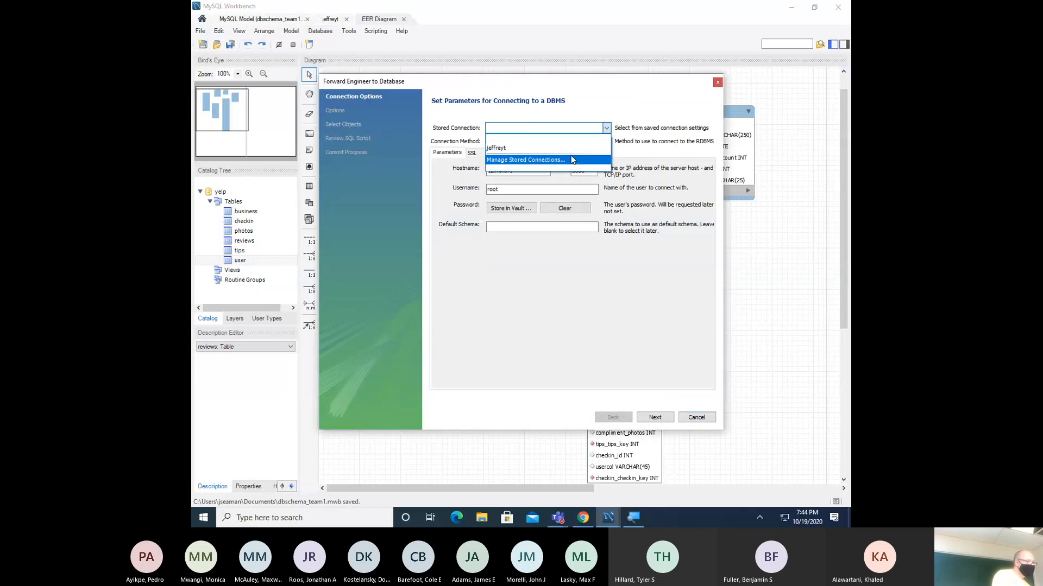
click(570, 149)
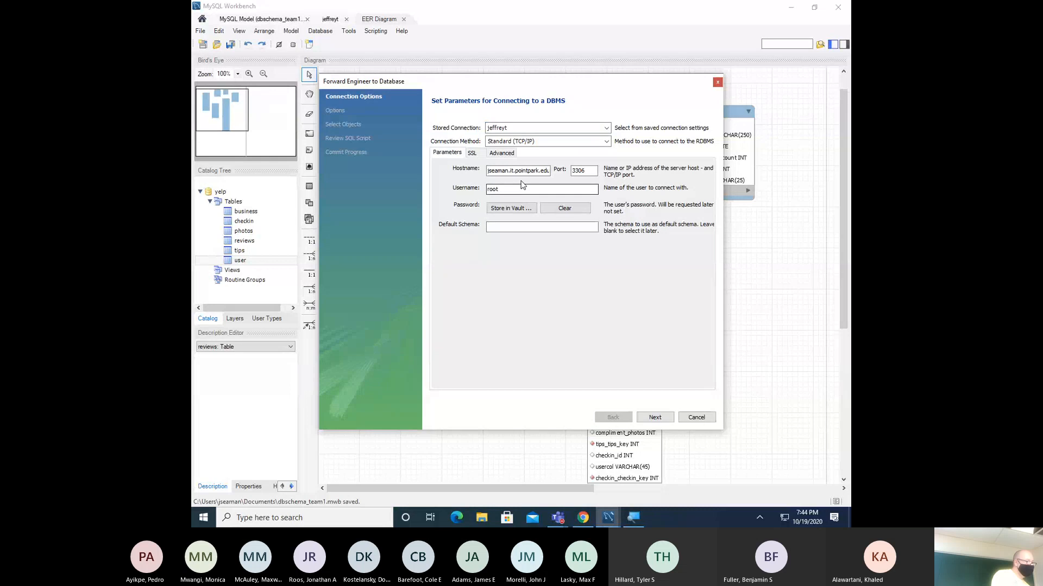
click(647, 416)
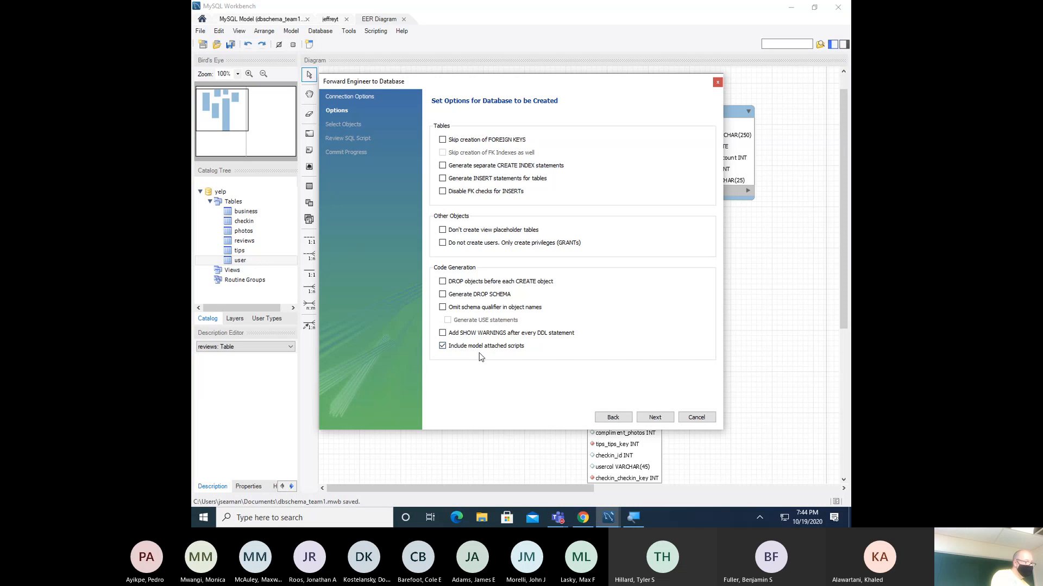
click(647, 416)
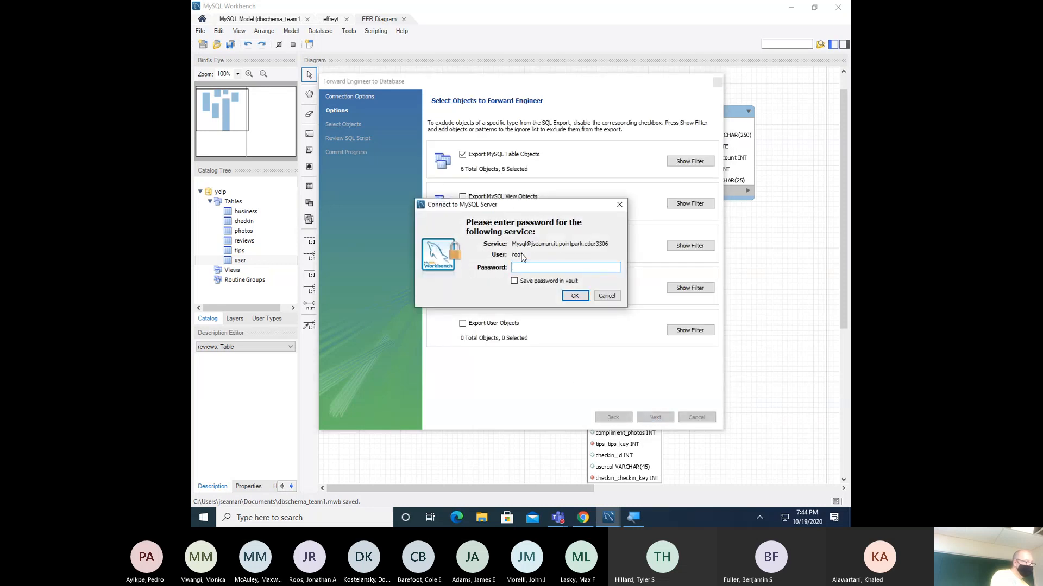
text(*)
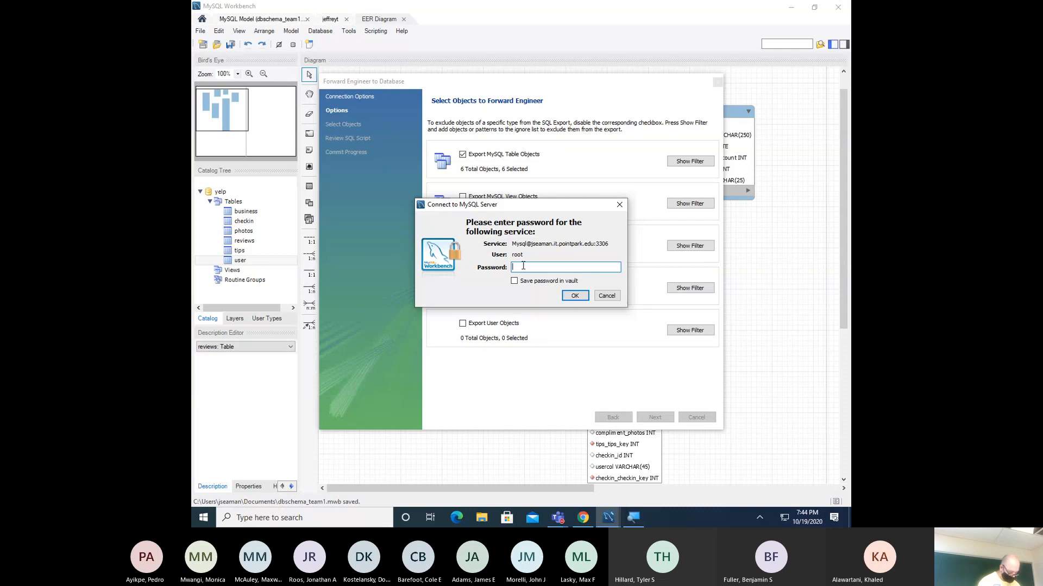
text(**********)
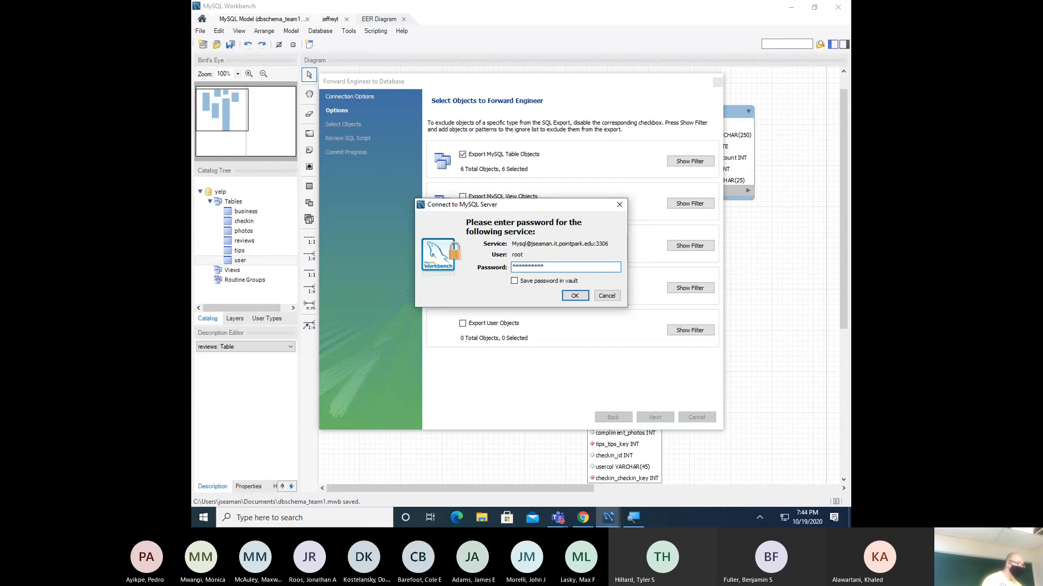
click(575, 296)
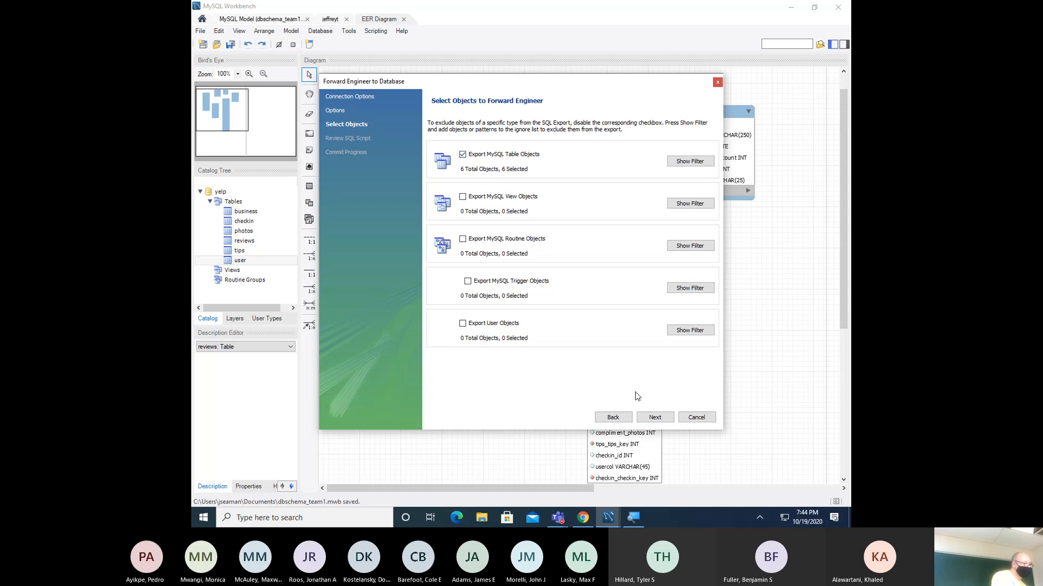
- Save the generated SQL script as yelpschema_create and execute it on the server
click(652, 419)
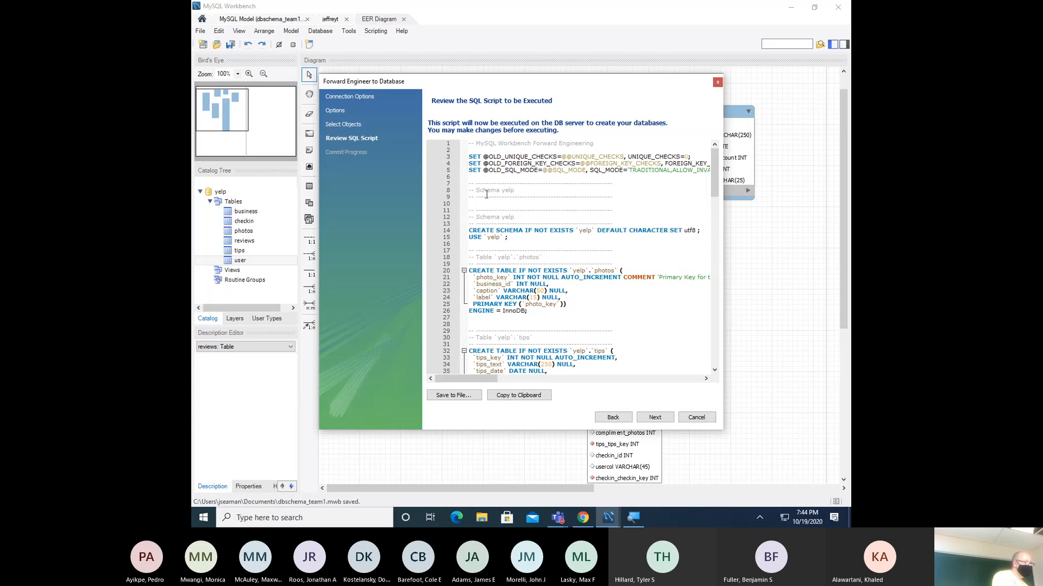
scroll(486, 194, down, 6)
scroll(478, 185, up, 6)
click(463, 395)
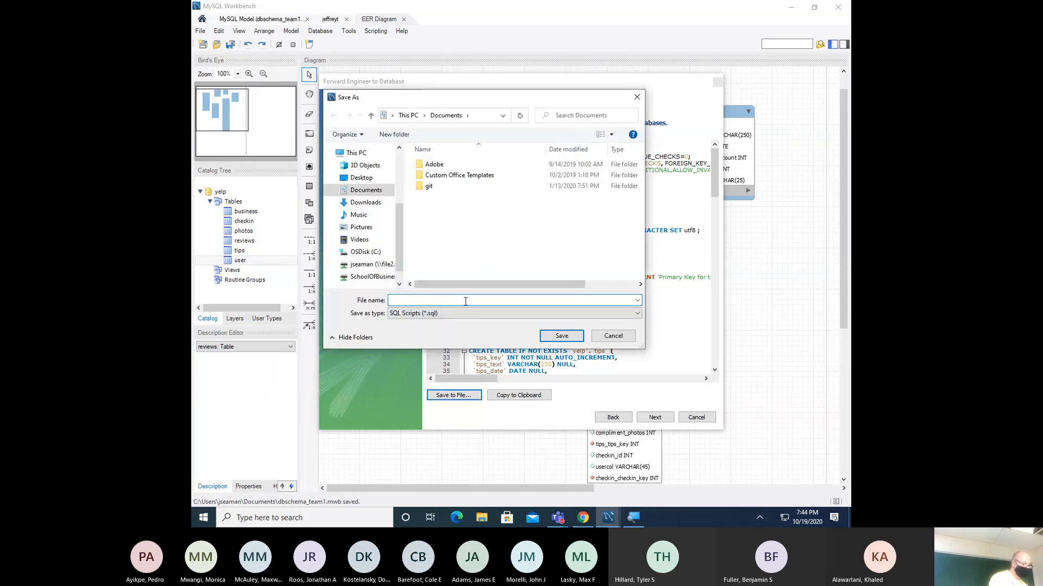
text(yelpschema_create)
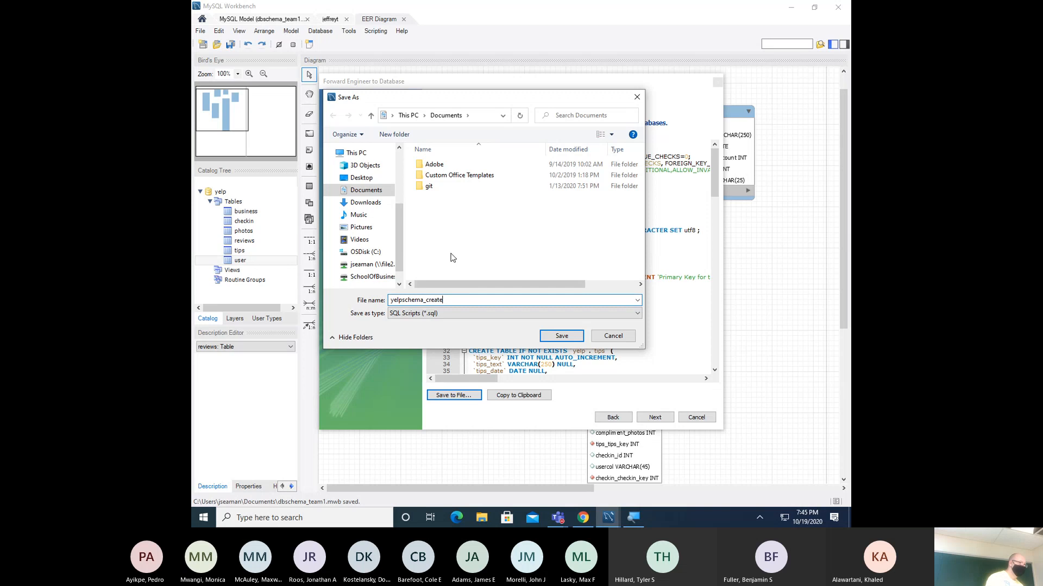
click(551, 335)
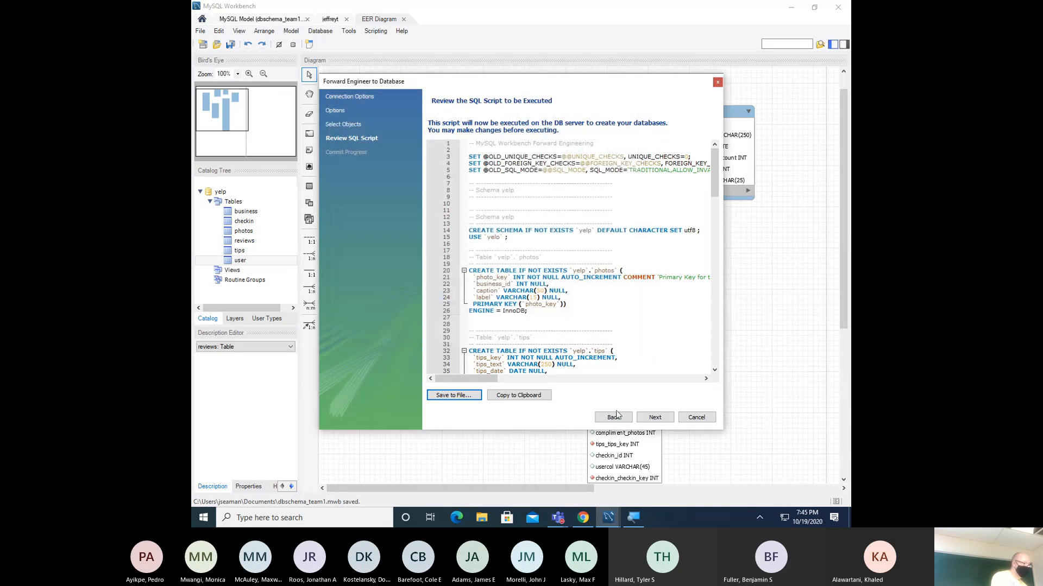
click(646, 412)
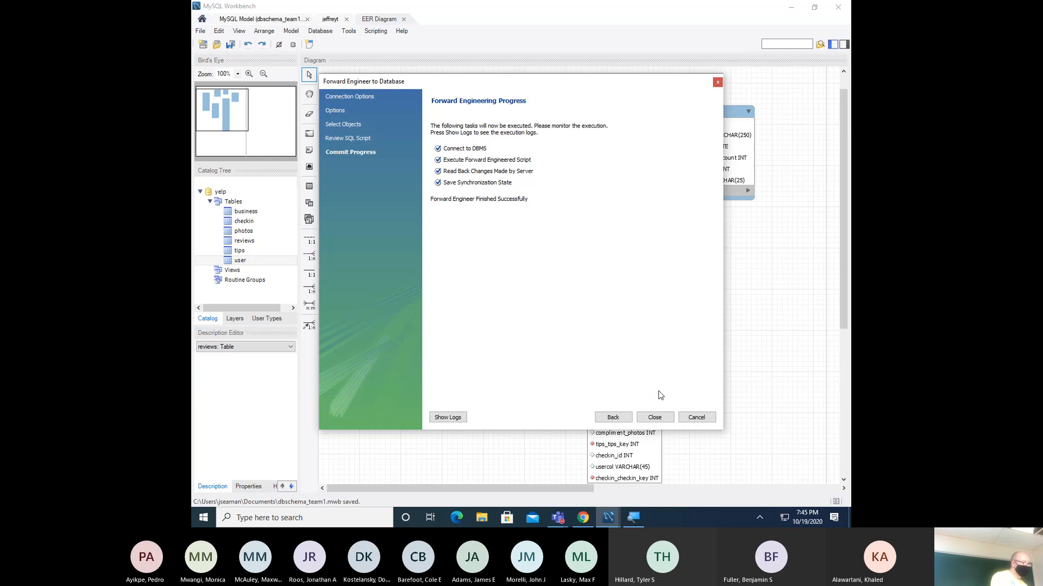
- Close the wizard and expand yelp > Tables in the connection's Navigator
click(660, 416)
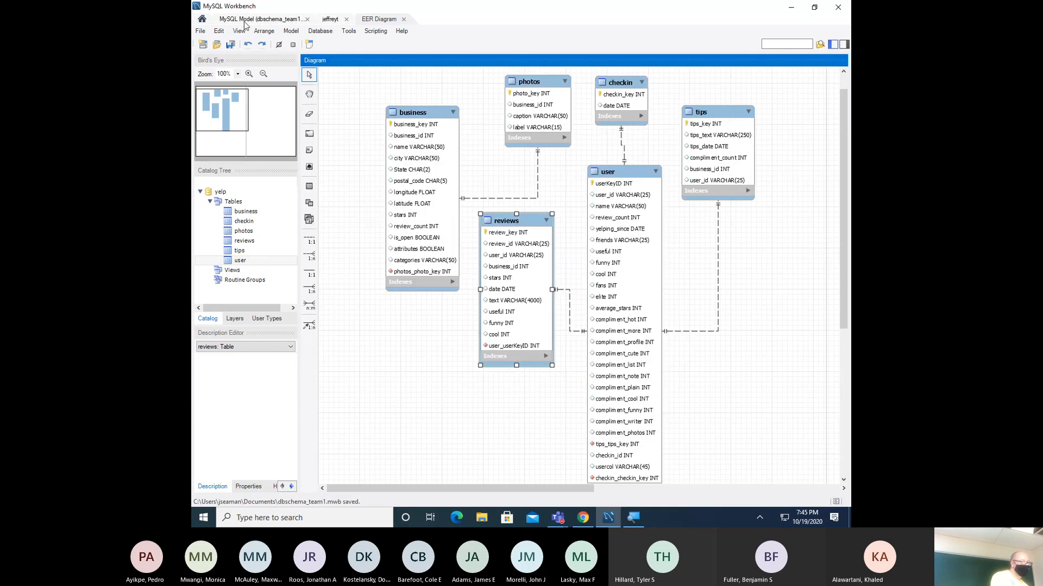
click(333, 20)
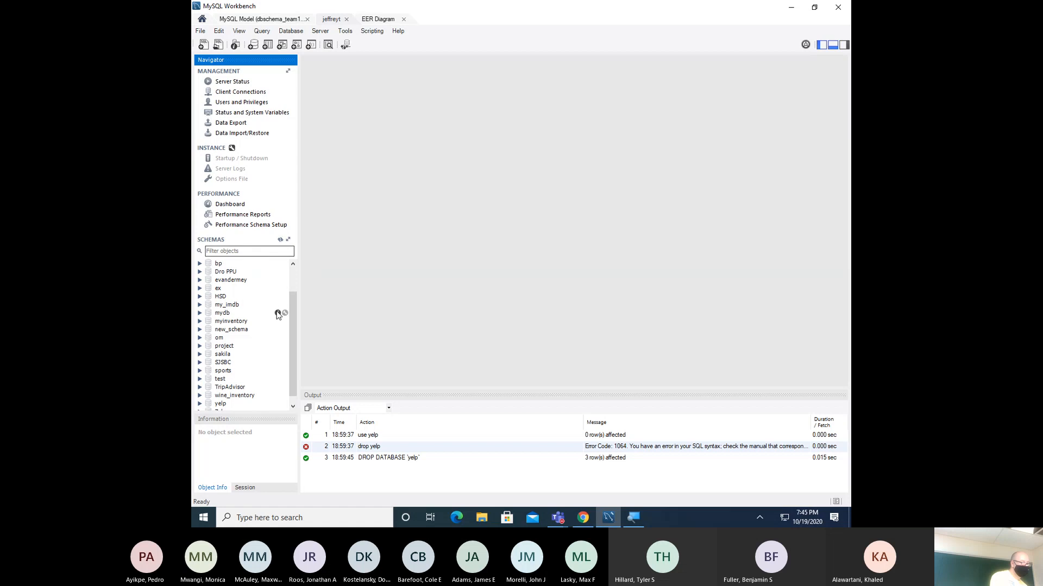
scroll(277, 314, down, 1)
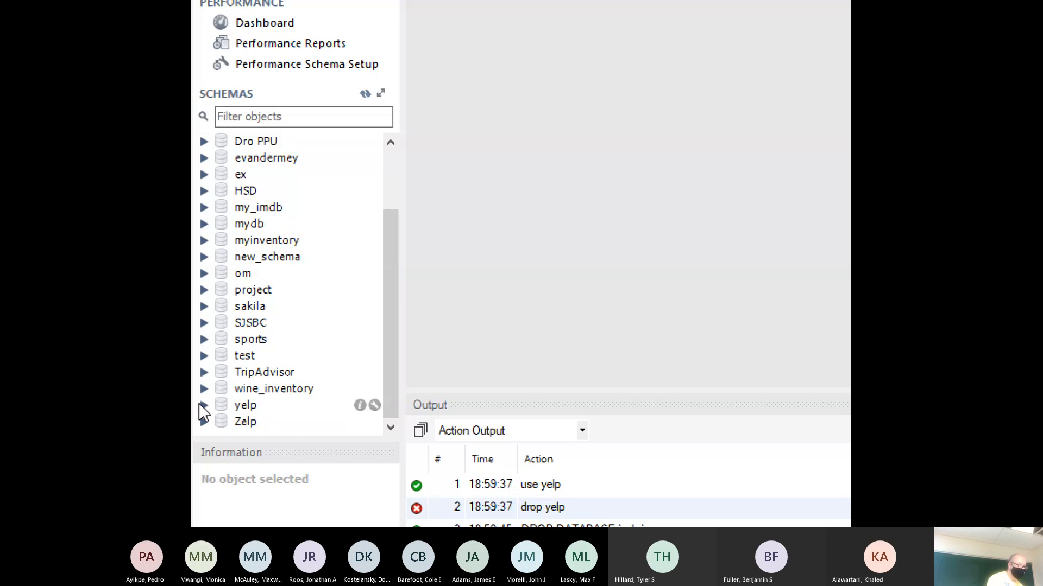
click(204, 406)
scroll(219, 412, down, 2)
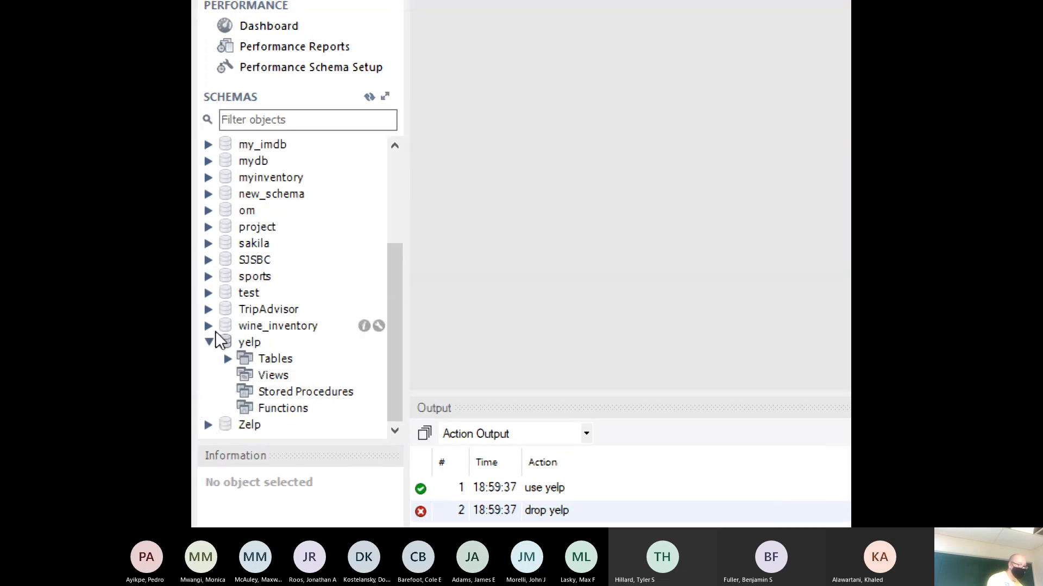
click(227, 360)
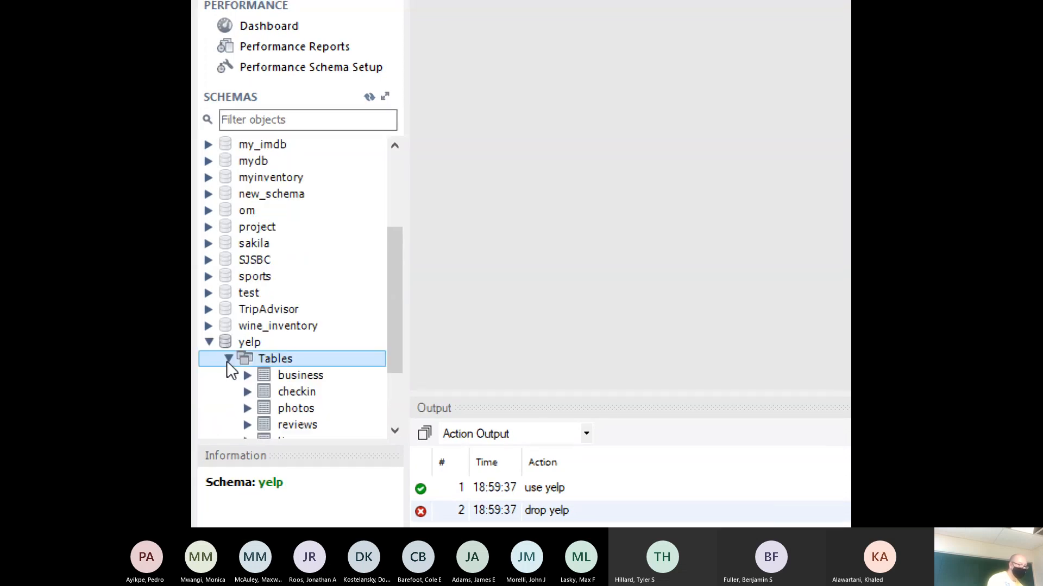
scroll(386, 356, down, 2)
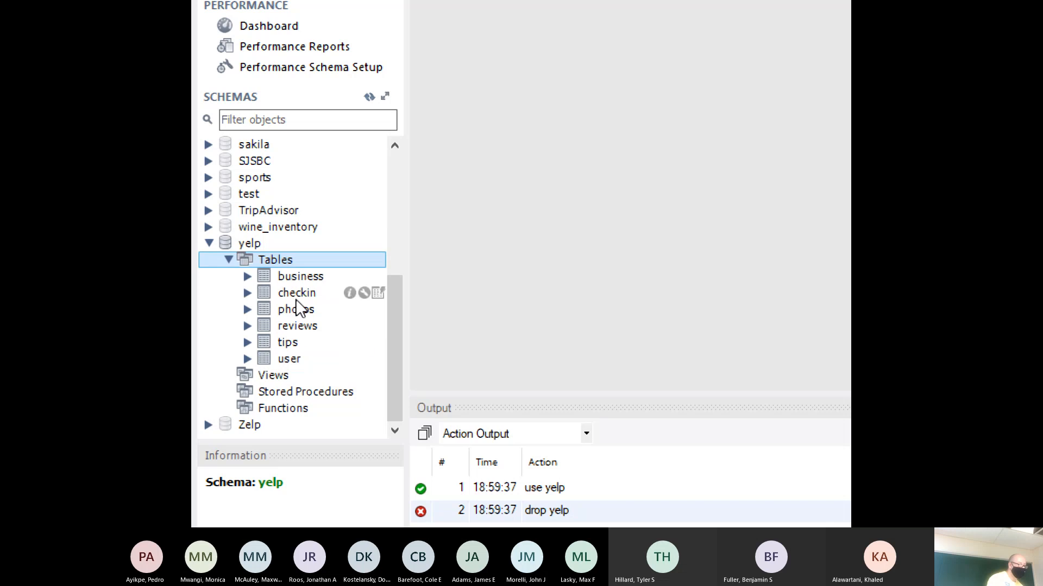
- Run Select Rows - Limit 1000 on the business table
click(296, 280)
right_click(296, 280)
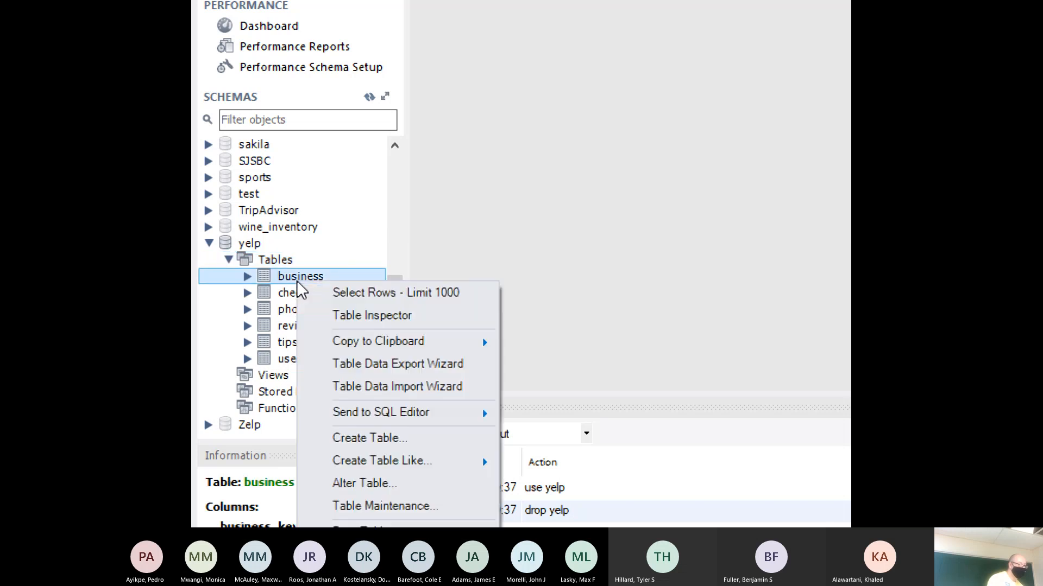
click(347, 290)
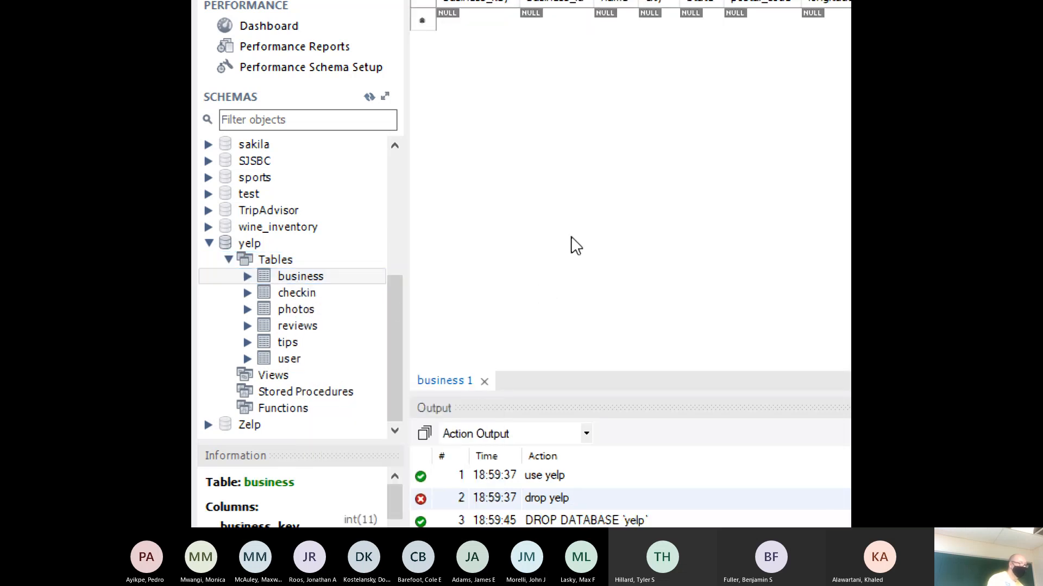
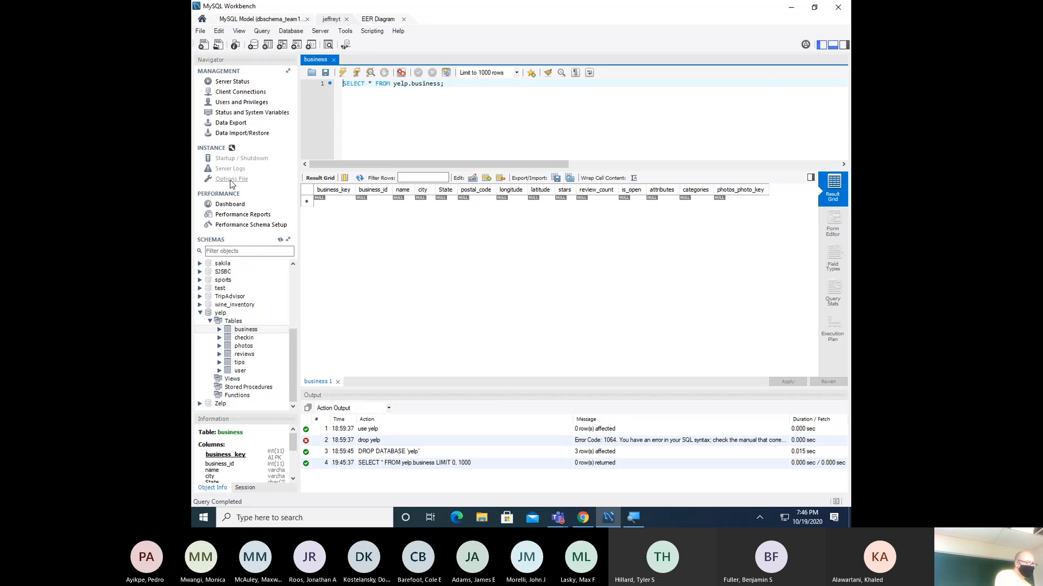
- Collapse the yelp schema and browse the attendance and basketball schemas in the Navigator without choosing an action
click(200, 314)
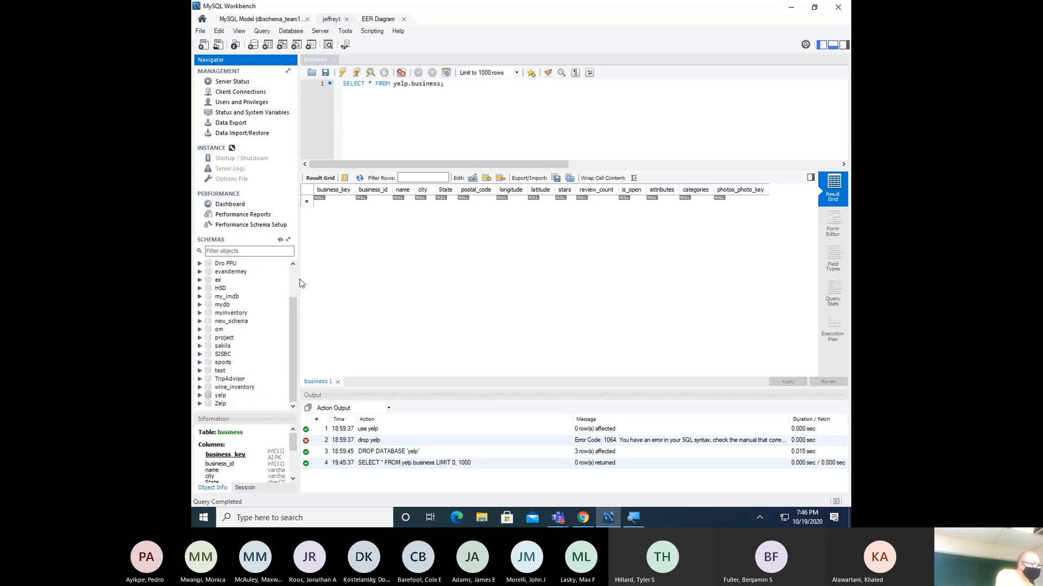
scroll(295, 282, up, 2)
click(234, 281)
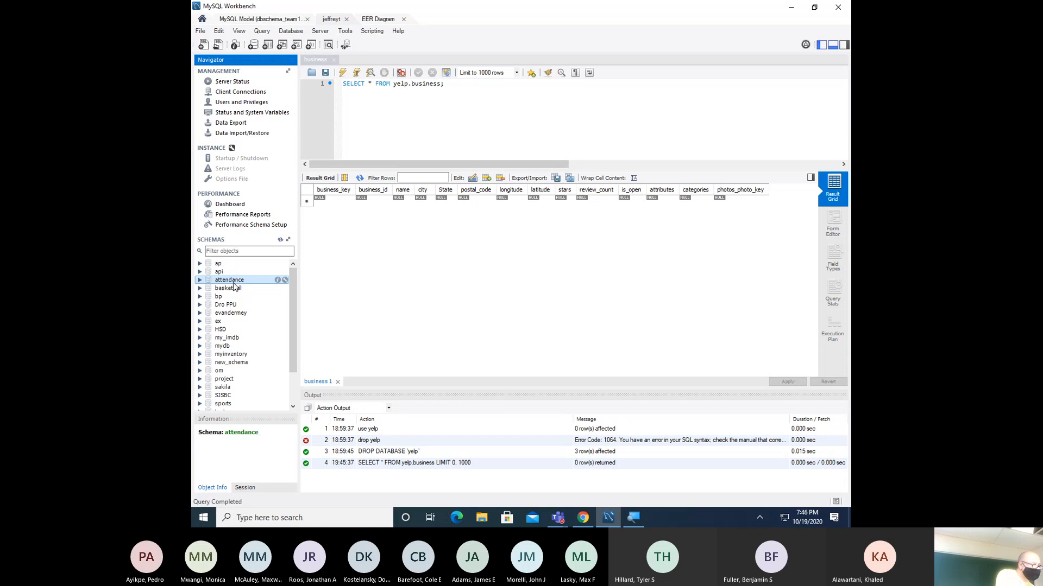
click(234, 287)
right_click(235, 287)
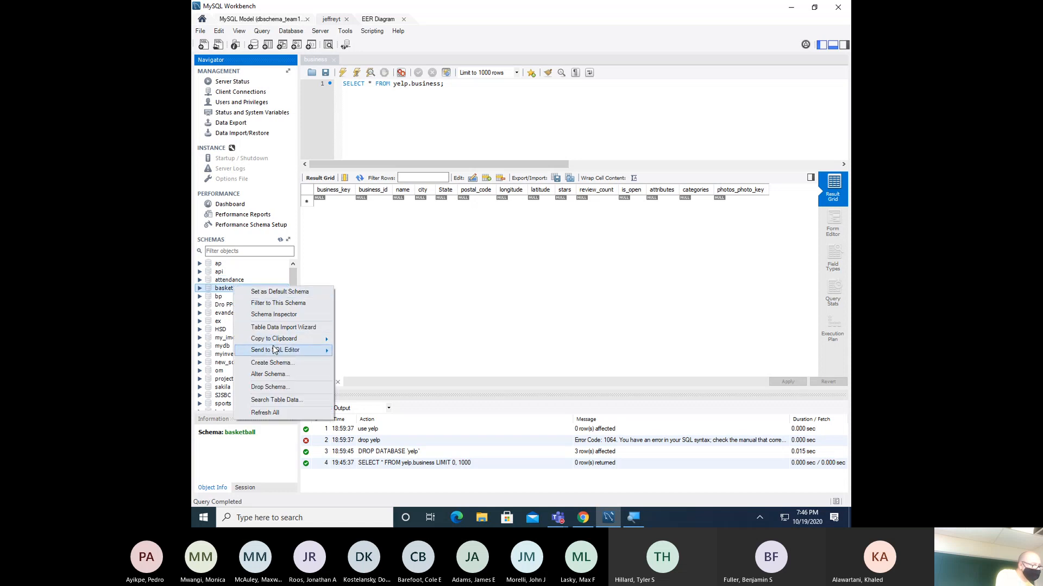
click(411, 292)
- From the yelp model, start Database > Reverse Engineer and connect with the server password
click(284, 19)
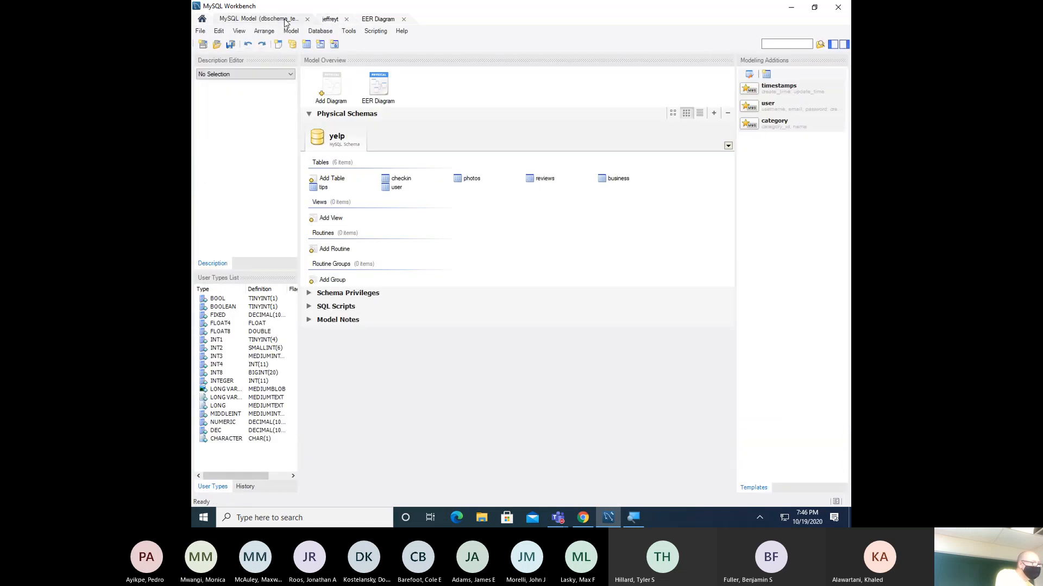
click(314, 31)
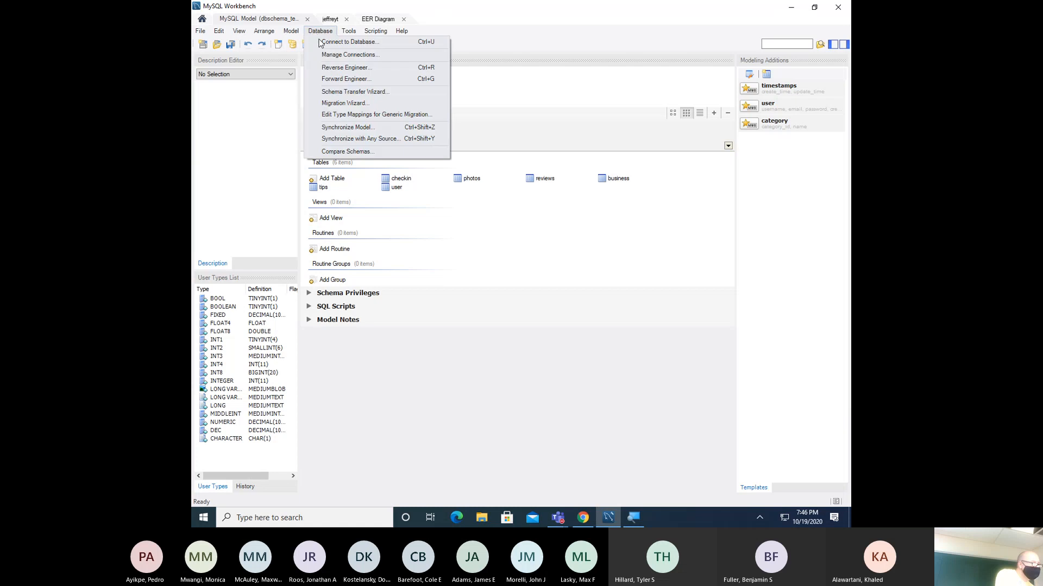
click(343, 70)
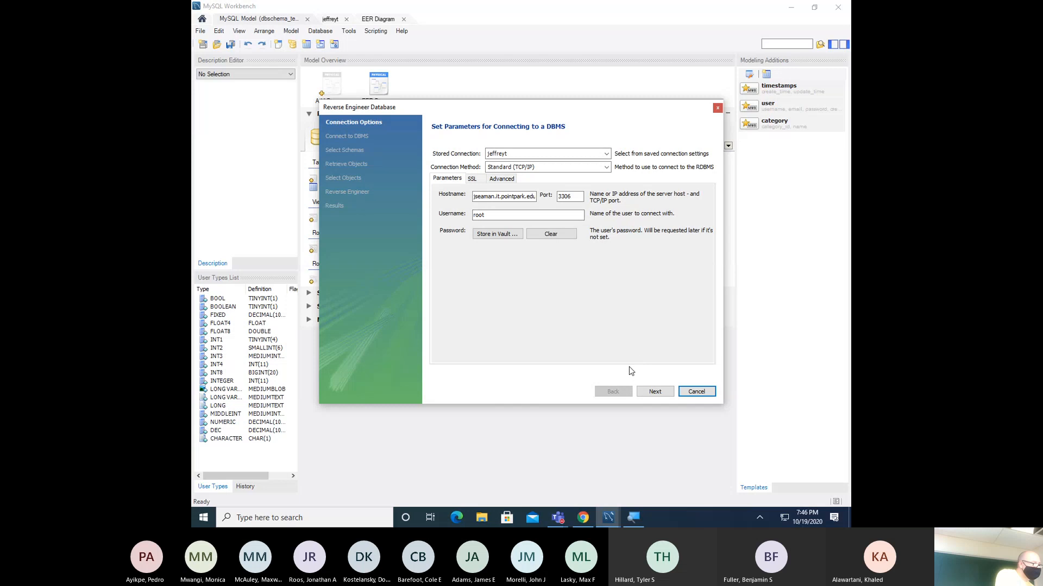
click(651, 391)
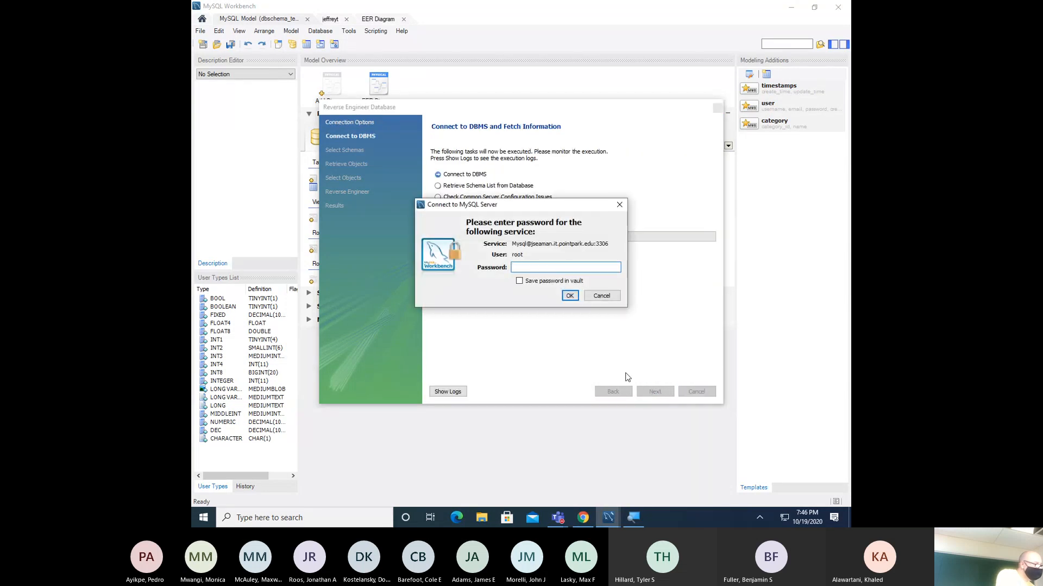
text(*)
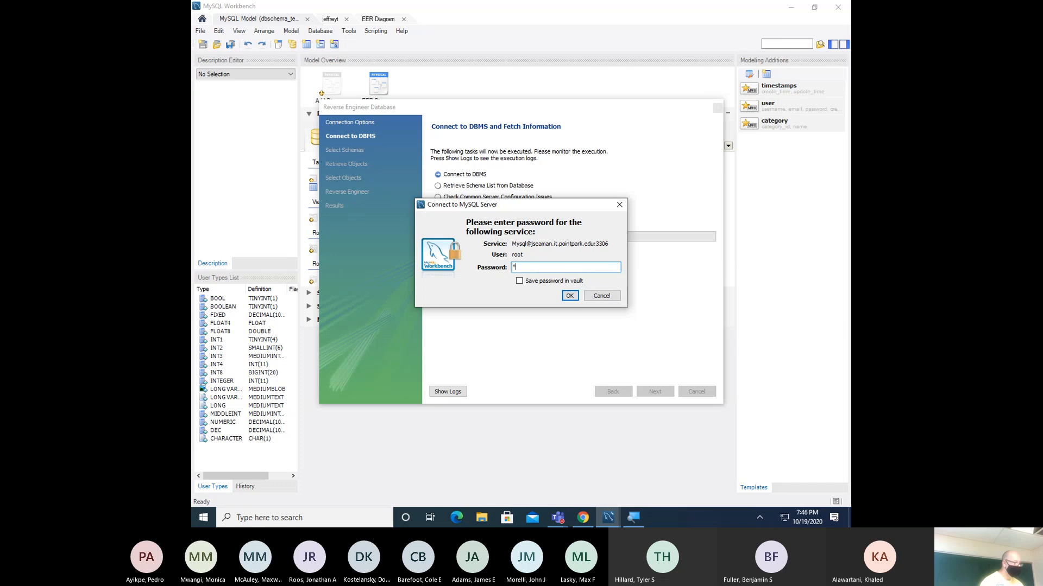
text(*********)
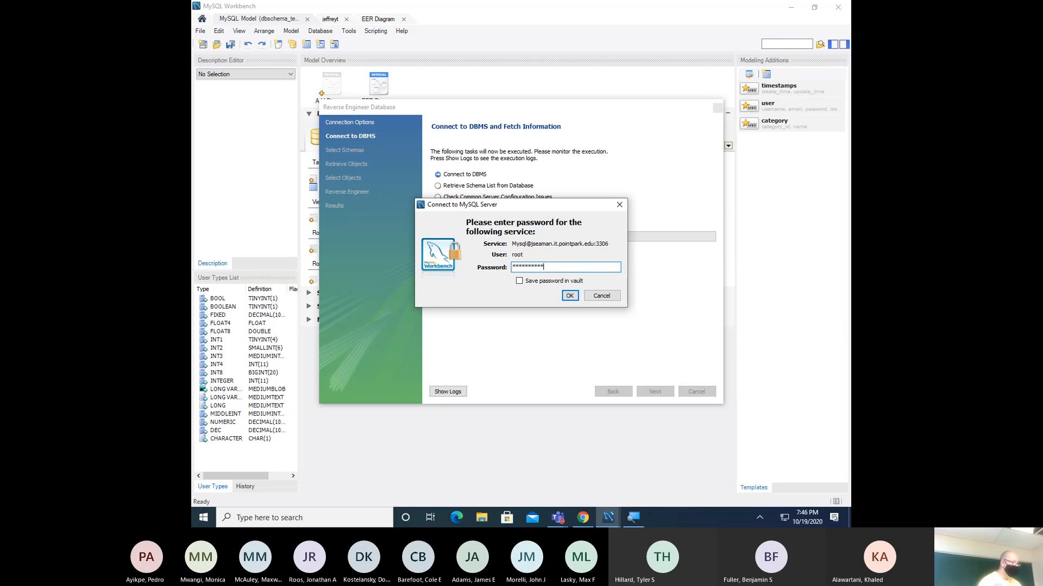
click(569, 296)
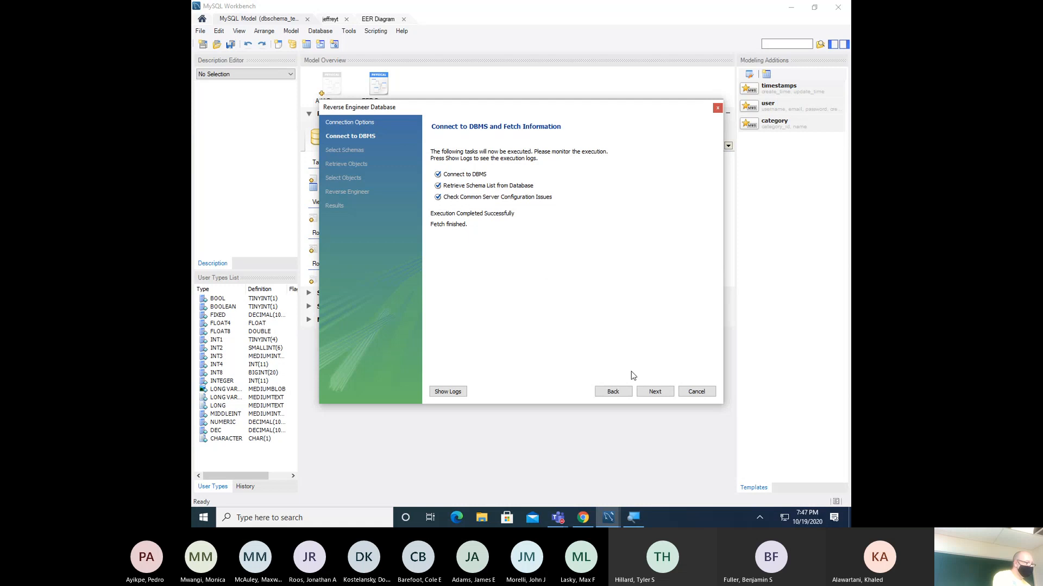
- Import the selected tables, views and routines and review the import summary
click(655, 392)
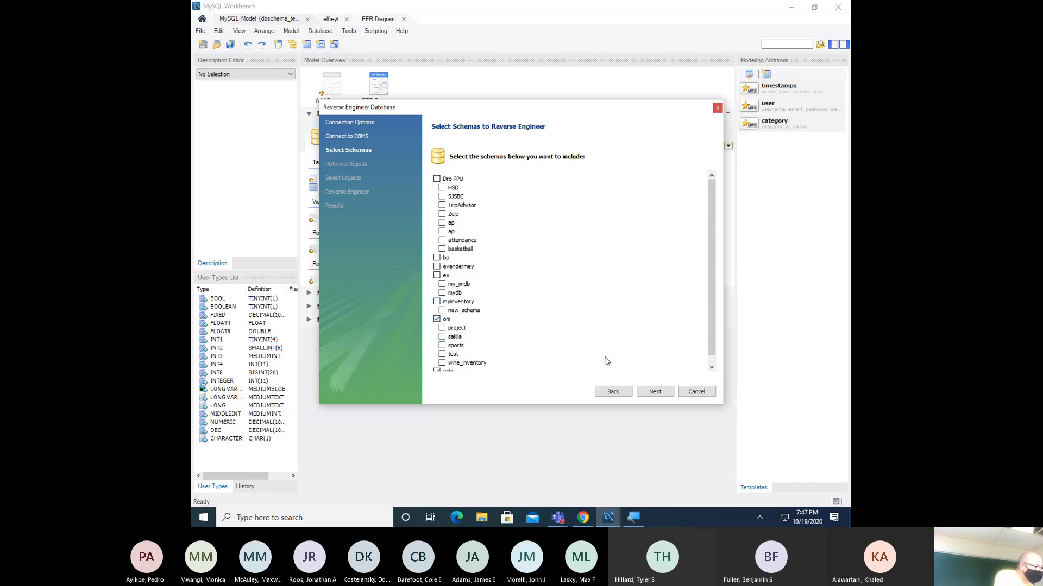
click(655, 392)
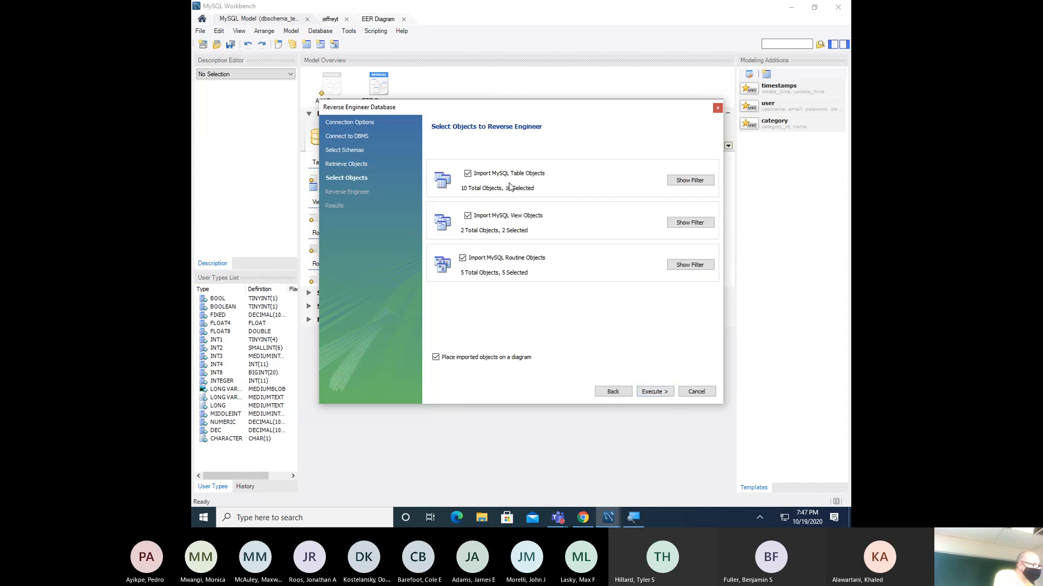
click(666, 392)
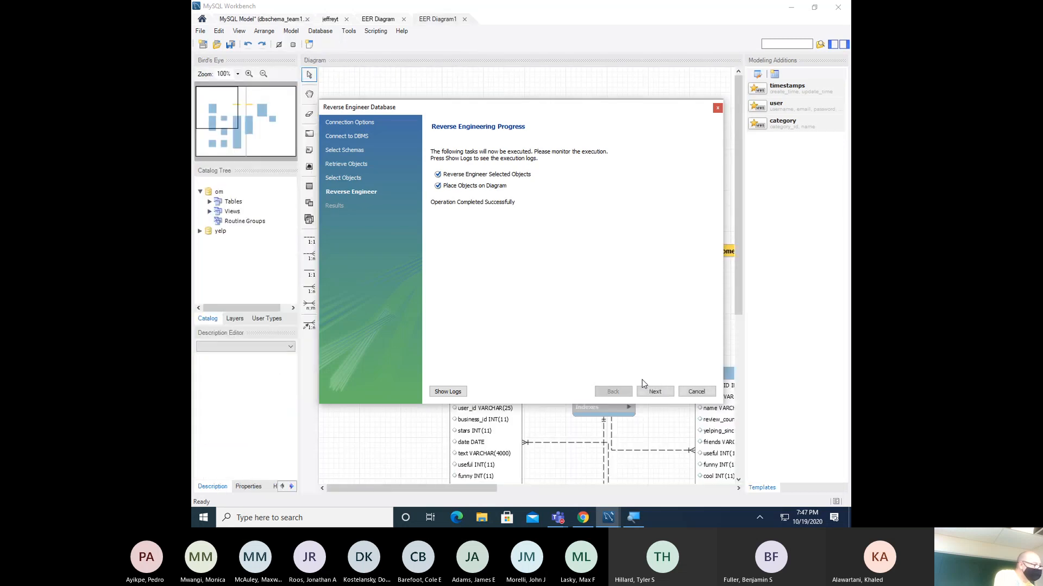
click(663, 396)
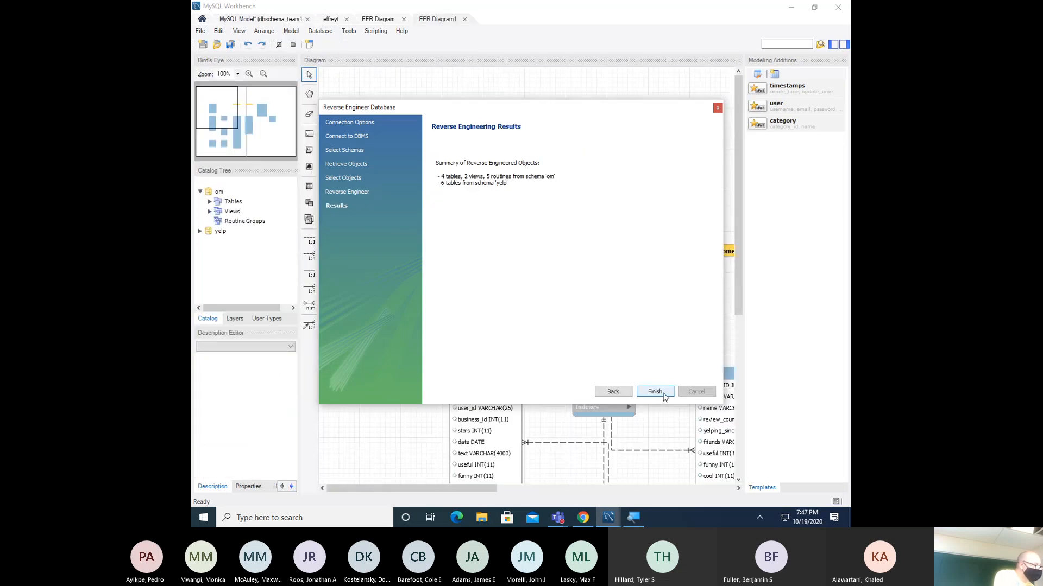
click(657, 391)
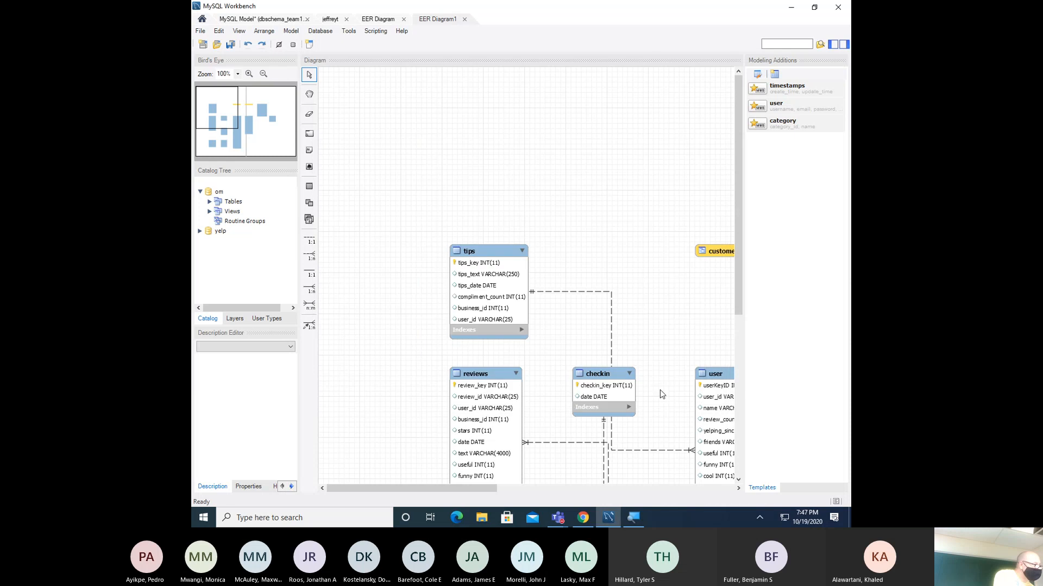
click(845, 44)
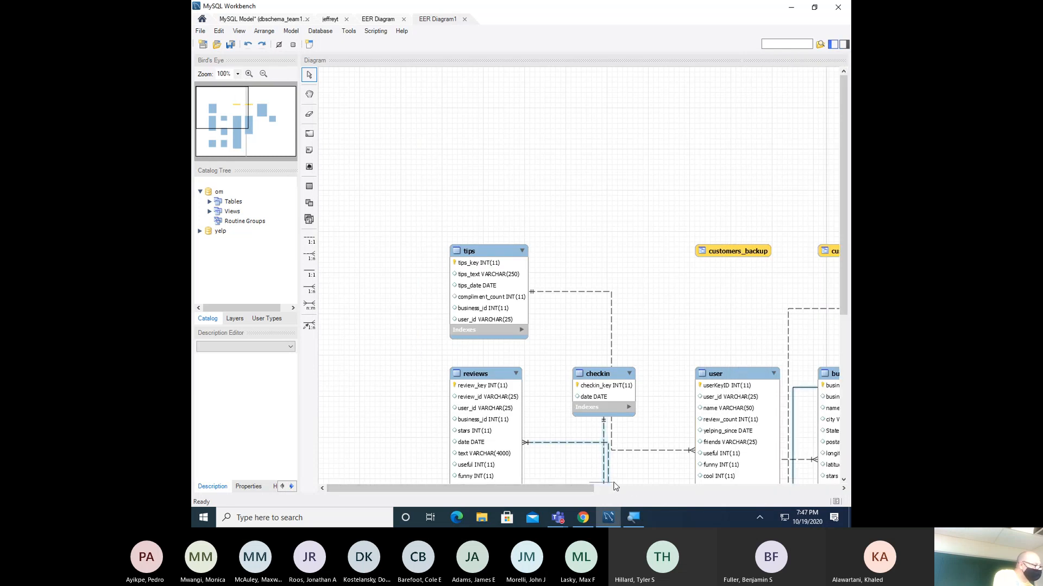
click(588, 484)
drag(578, 484, 645, 490)
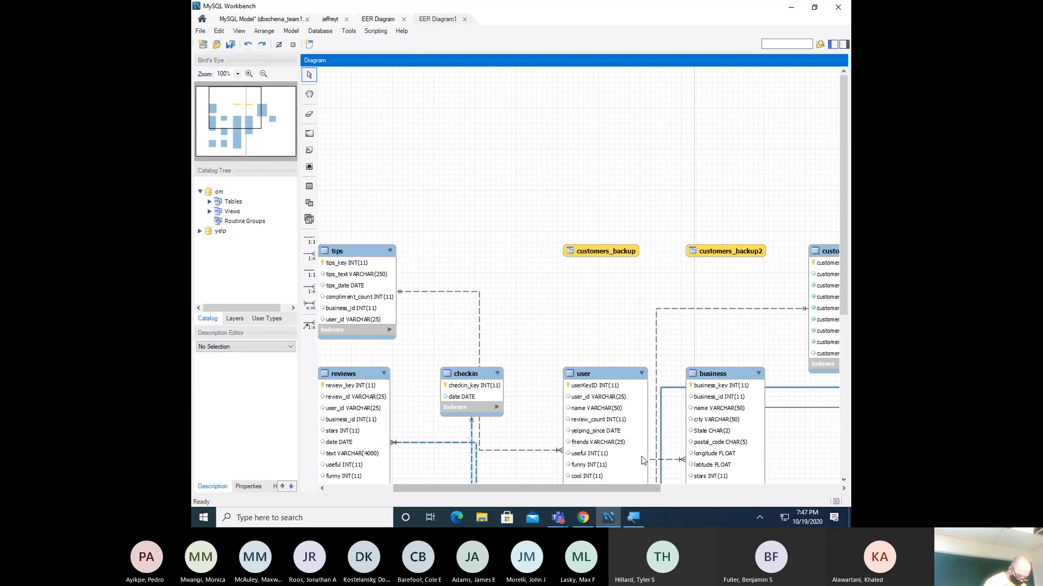
scroll(612, 391, down, 5)
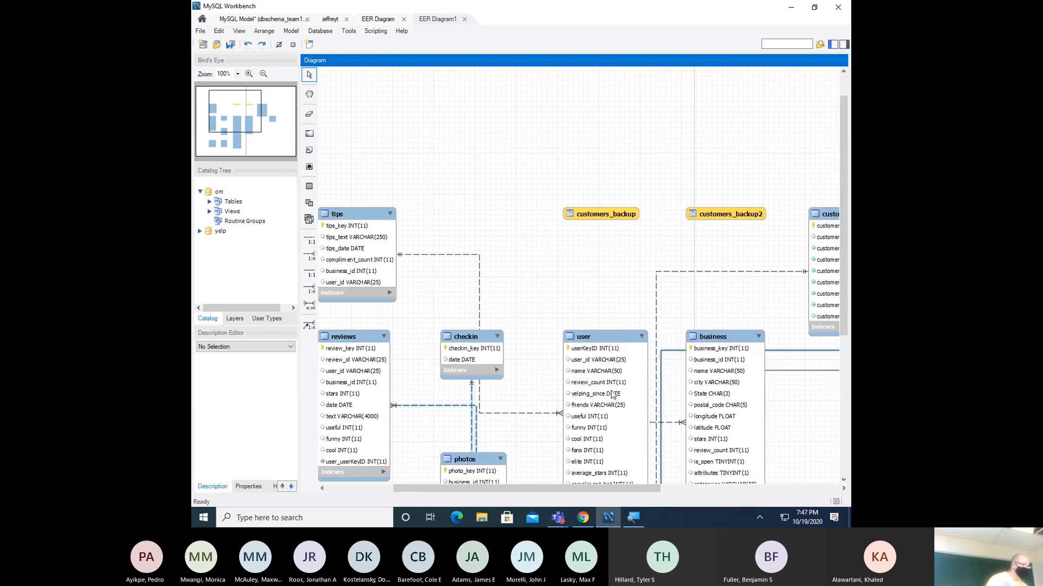
scroll(612, 392, down, 5)
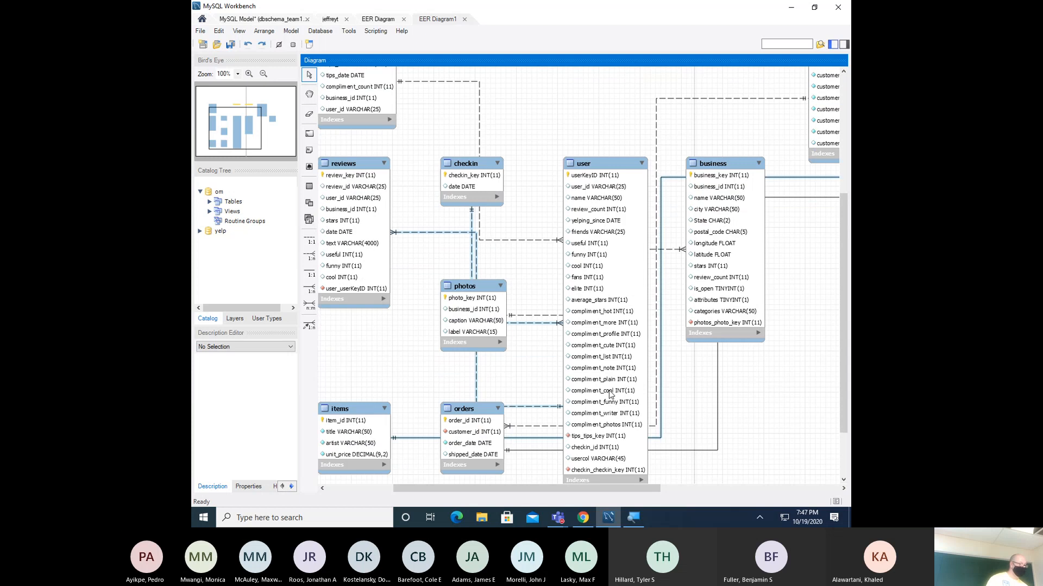
scroll(624, 482, up, 1)
scroll(617, 489, left, 3)
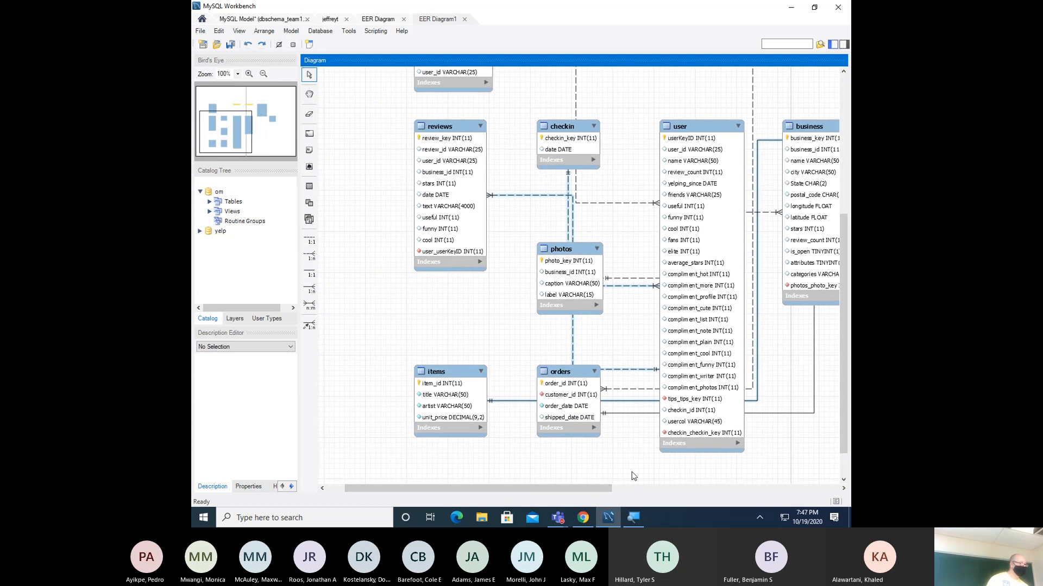
scroll(636, 233, up, 2)
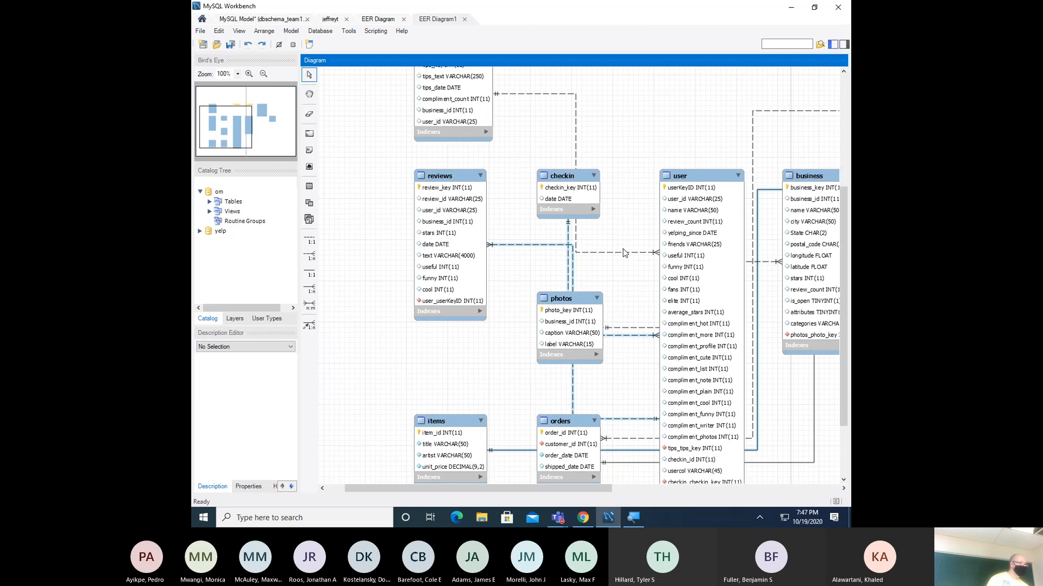
scroll(624, 254, down, 1)
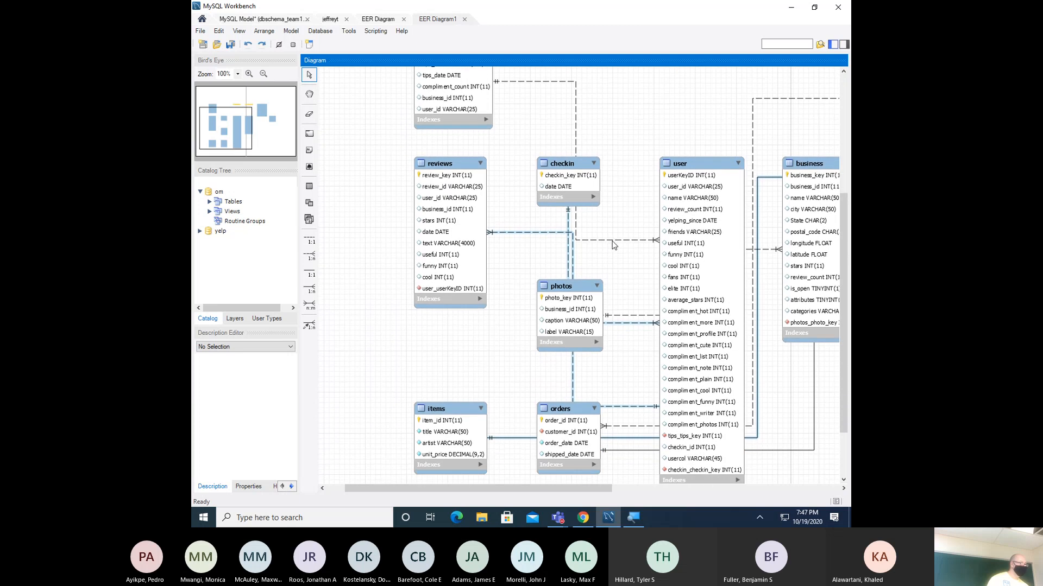
mouse_move(611, 240)
mouse_move(598, 490)
mouse_down()
mouse_move(815, 513)
mouse_move(595, 510)
mouse_move(600, 493)
mouse_up()
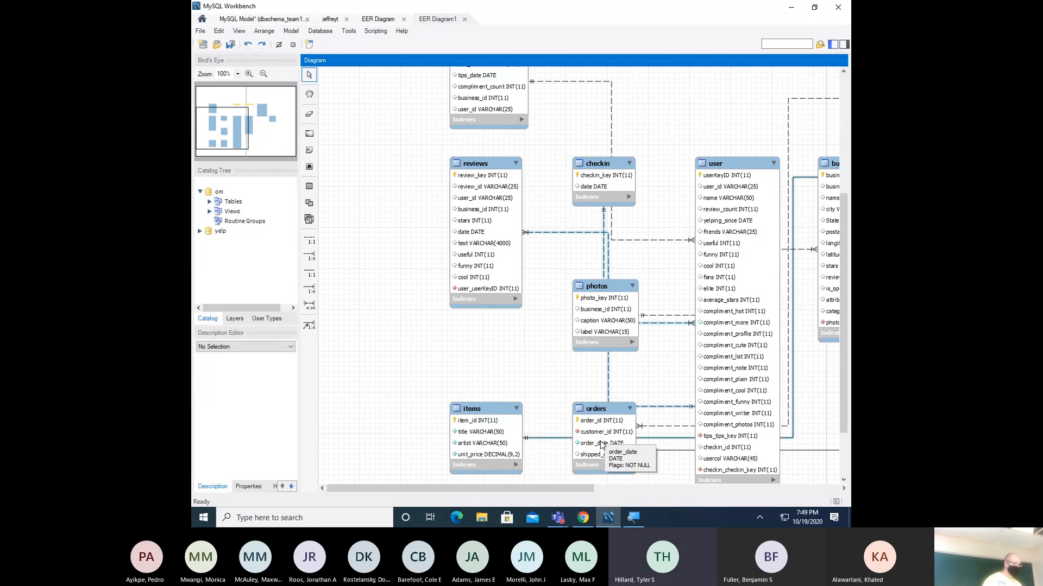
- Minimize Workbench and switch to the Module 8 course materials in Schoology
click(800, 11)
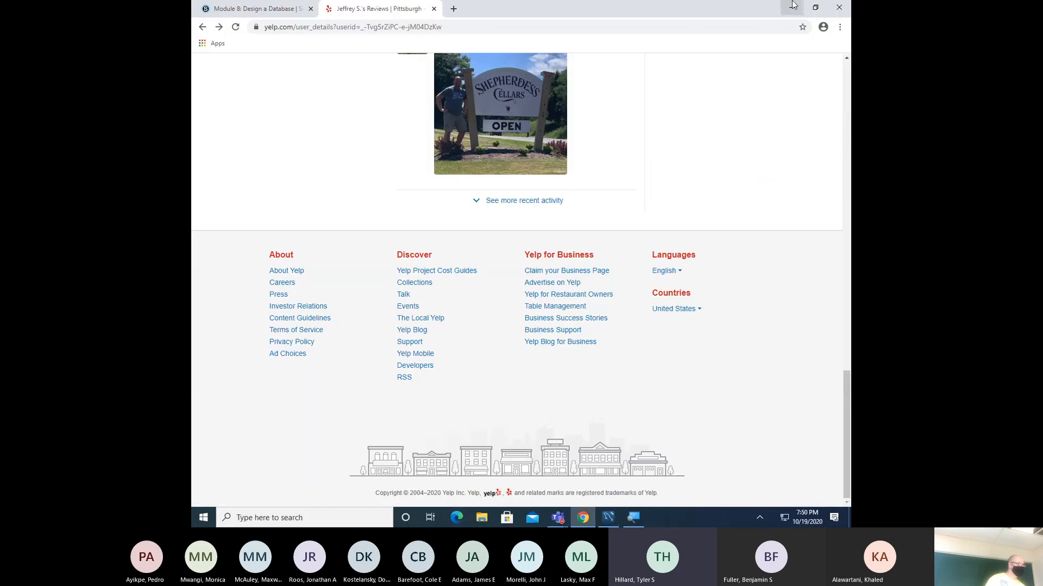
mouse_move(640, 5)
click(254, 8)
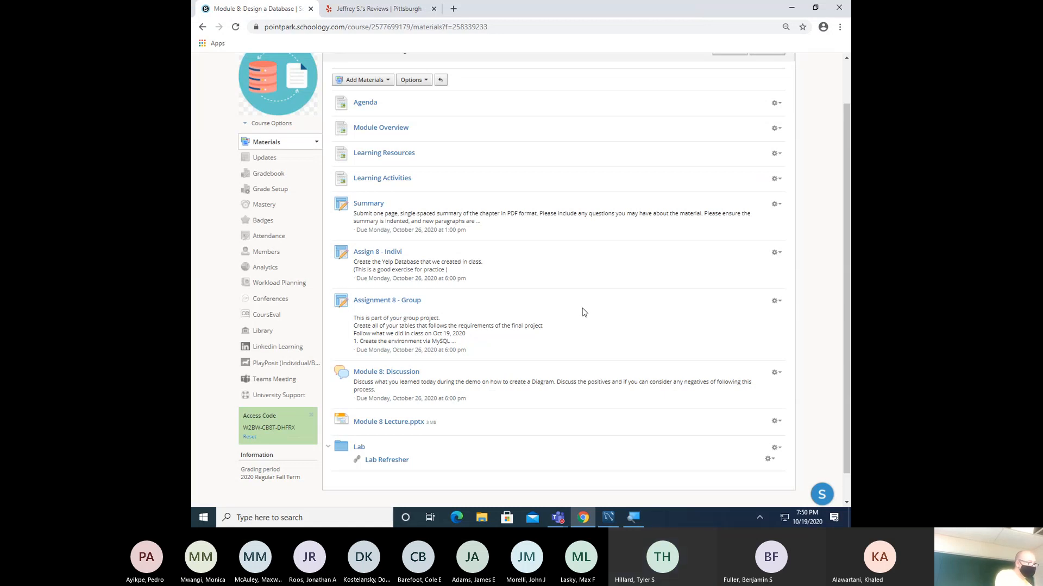
scroll(586, 318, up, 1)
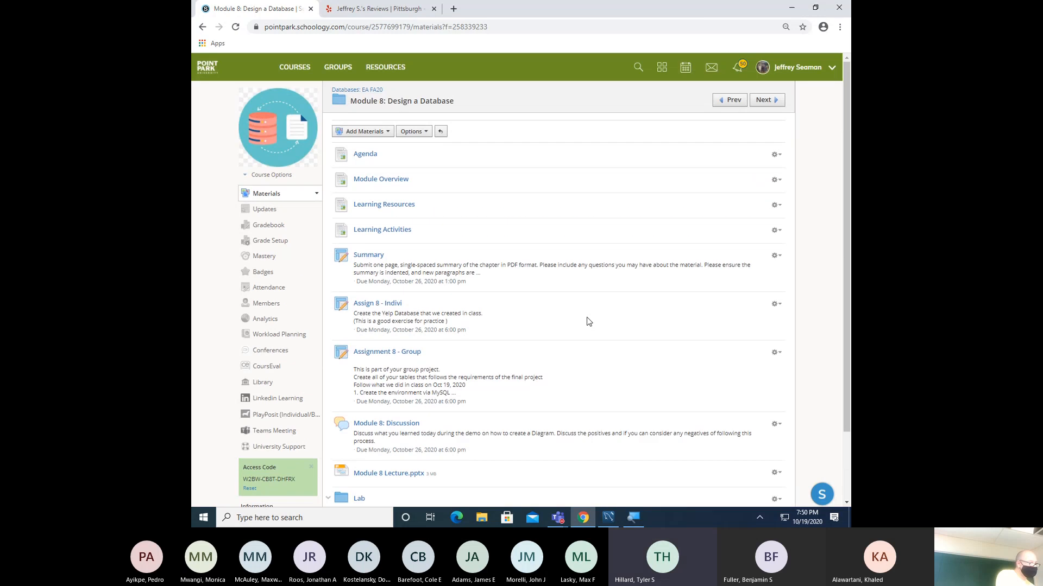
scroll(586, 323, down, 2)
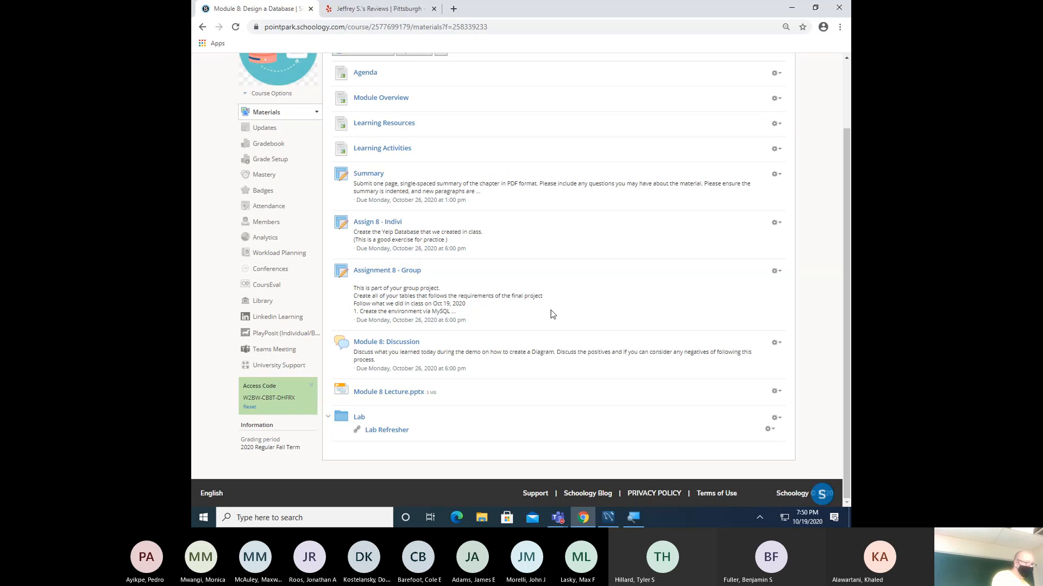
- Check the Assign 8 - Indivi page, then open the Assignment 8 - Group page
click(383, 223)
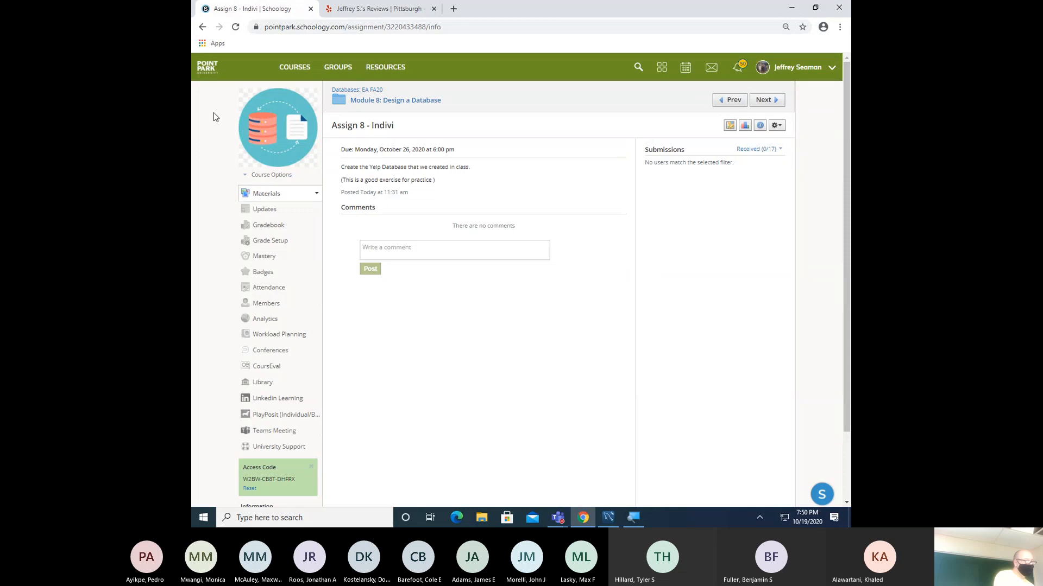
click(202, 27)
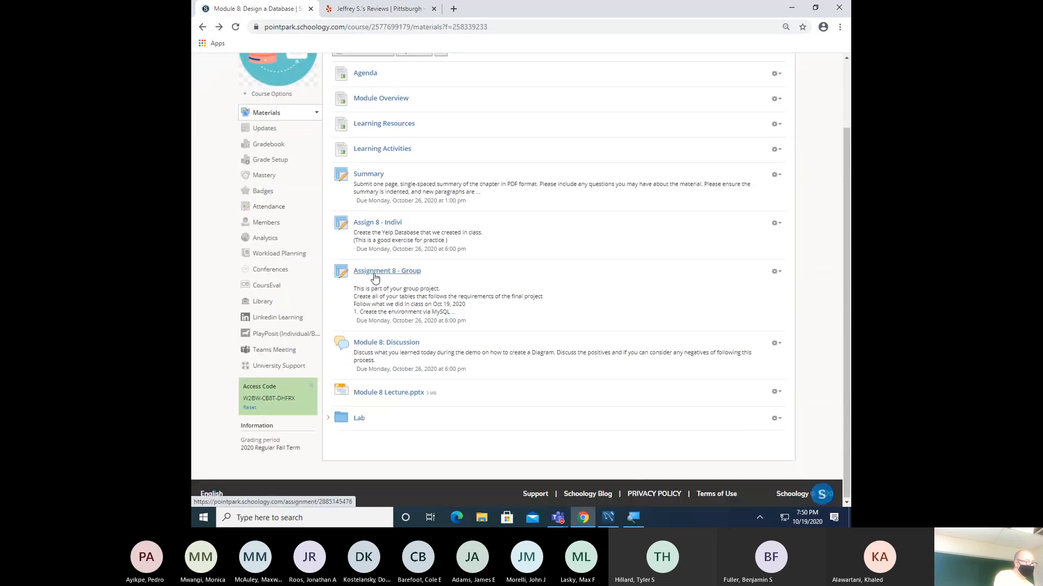
click(374, 277)
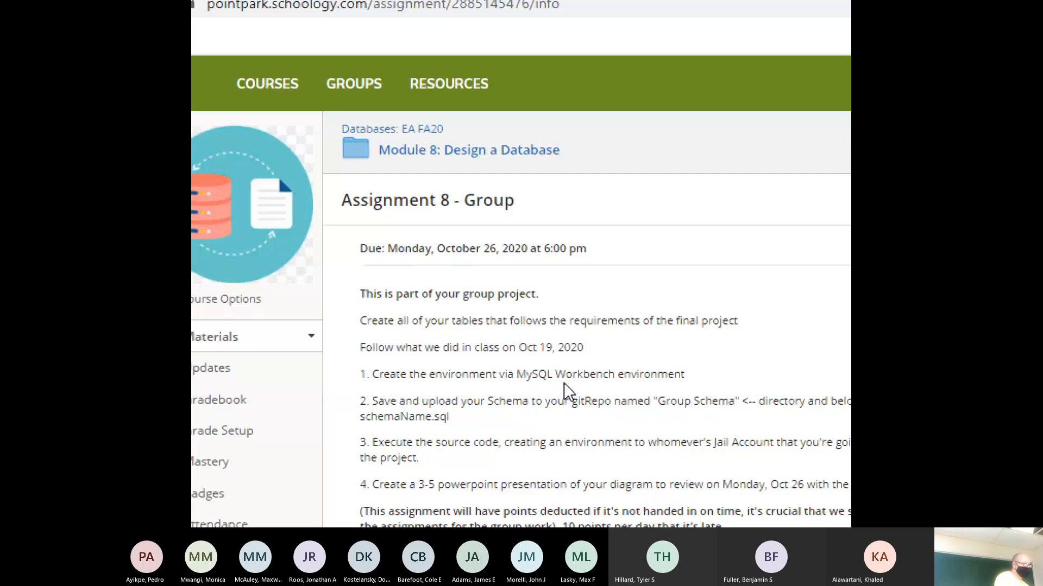
scroll(564, 388, down, 3)
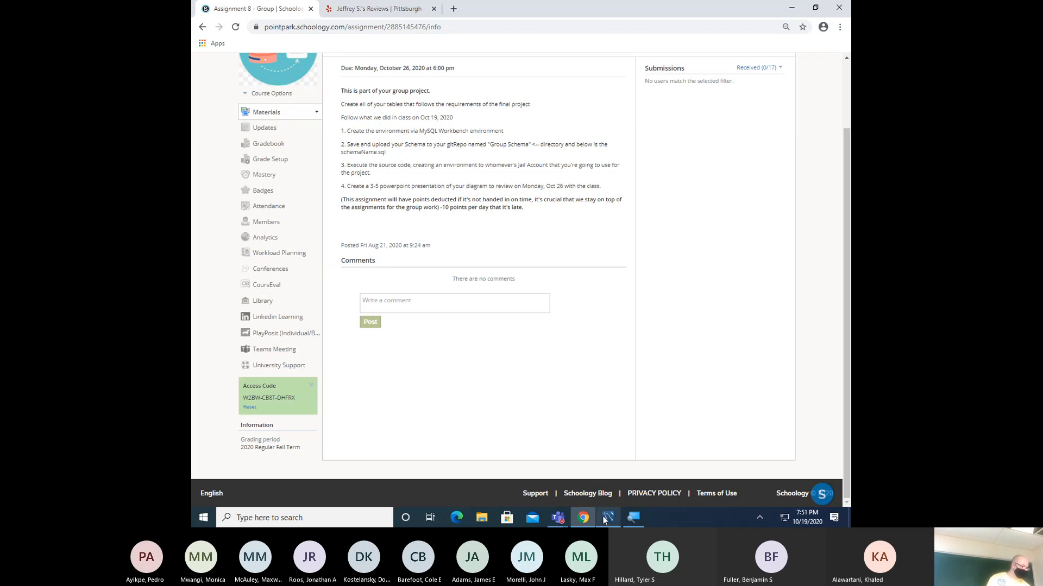
- Bring the Teams class meeting forward and choose Stop recording from More actions
mouse_move(558, 517)
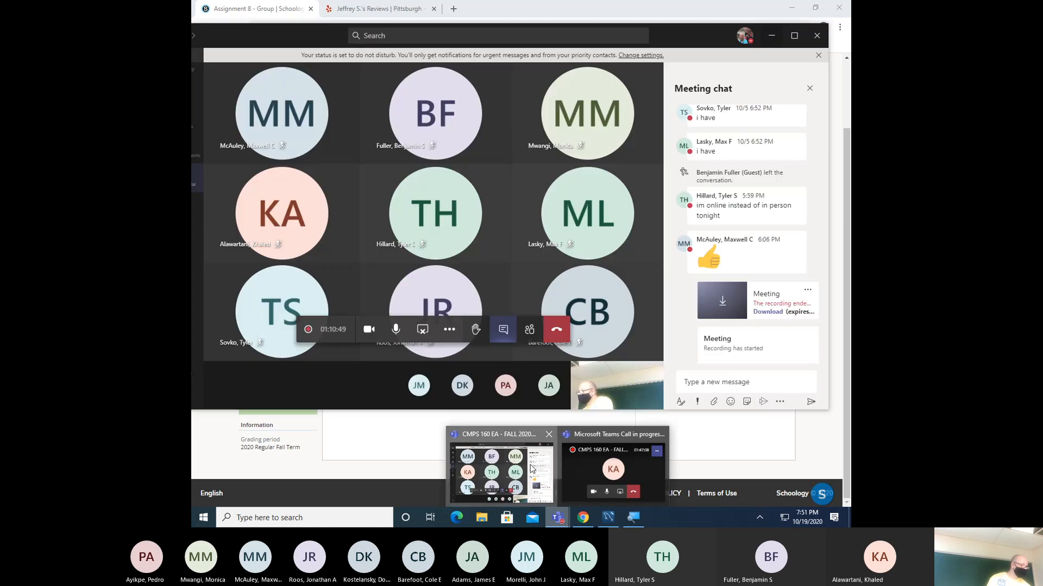
click(531, 468)
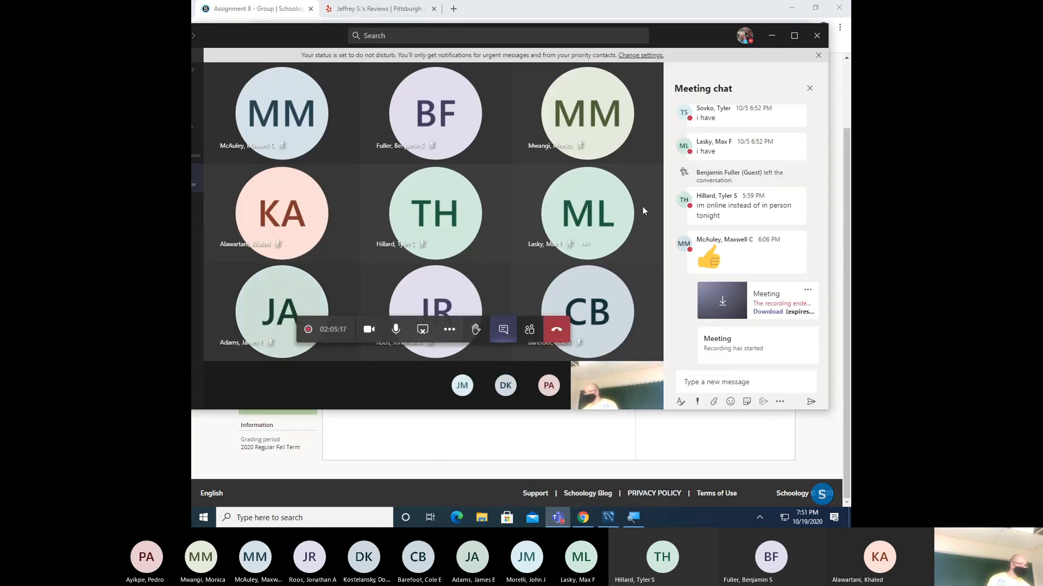
click(449, 329)
click(451, 271)
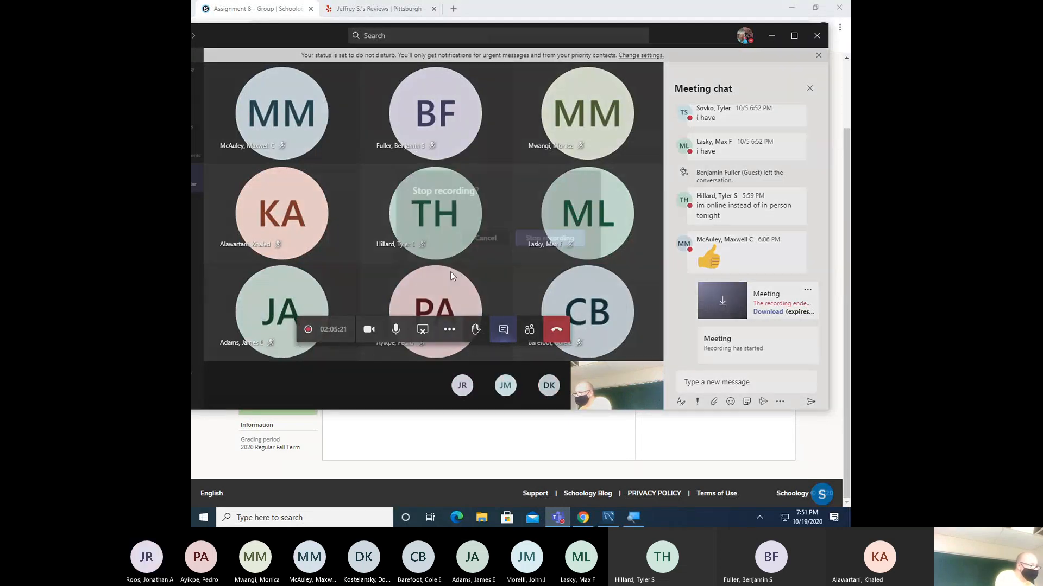